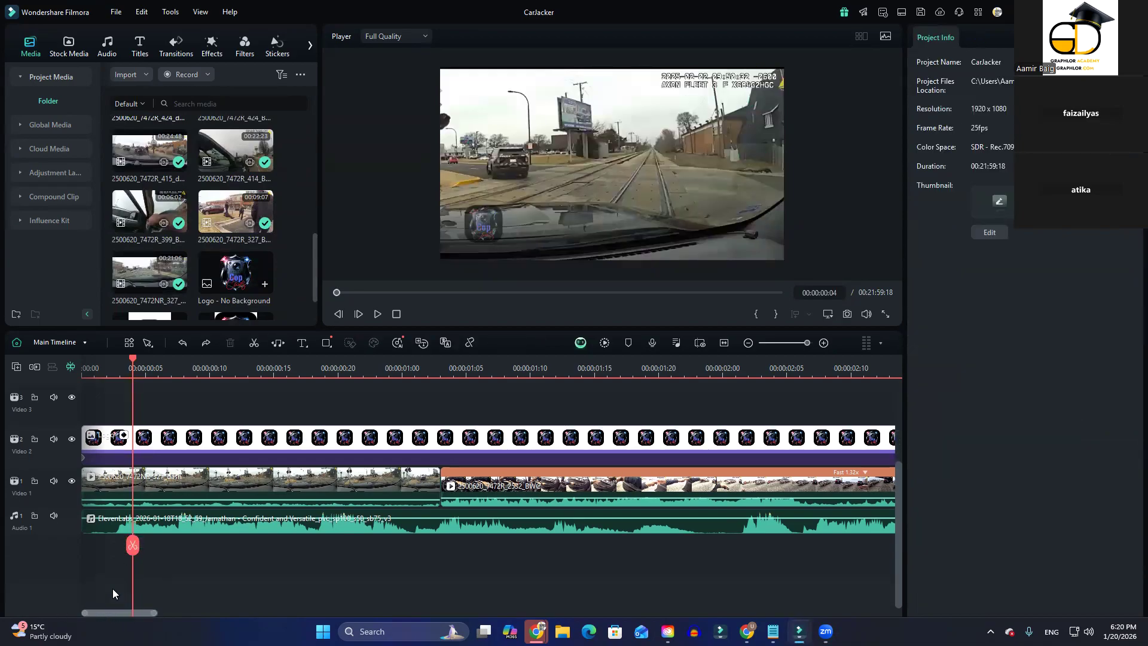
# Scrub the opening of the timeline to examine how the watermark logo moves over the footage
pyautogui.moveTo(130, 545); pyautogui.dragTo(235, 549)
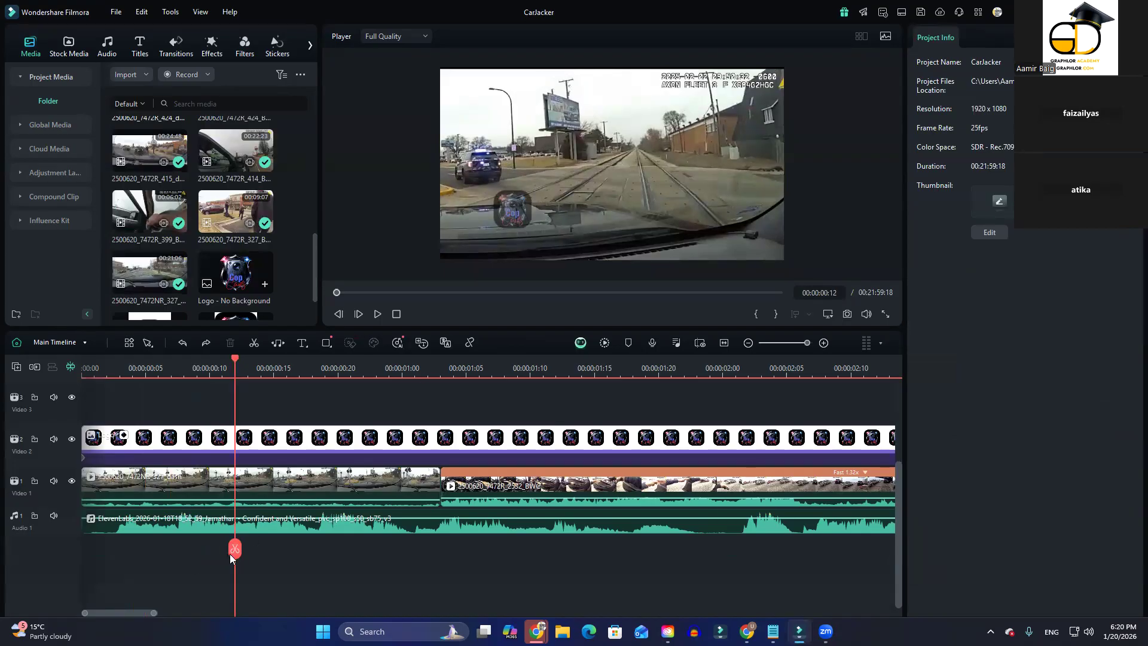
pyautogui.moveTo(238, 554); pyautogui.dragTo(63, 444)
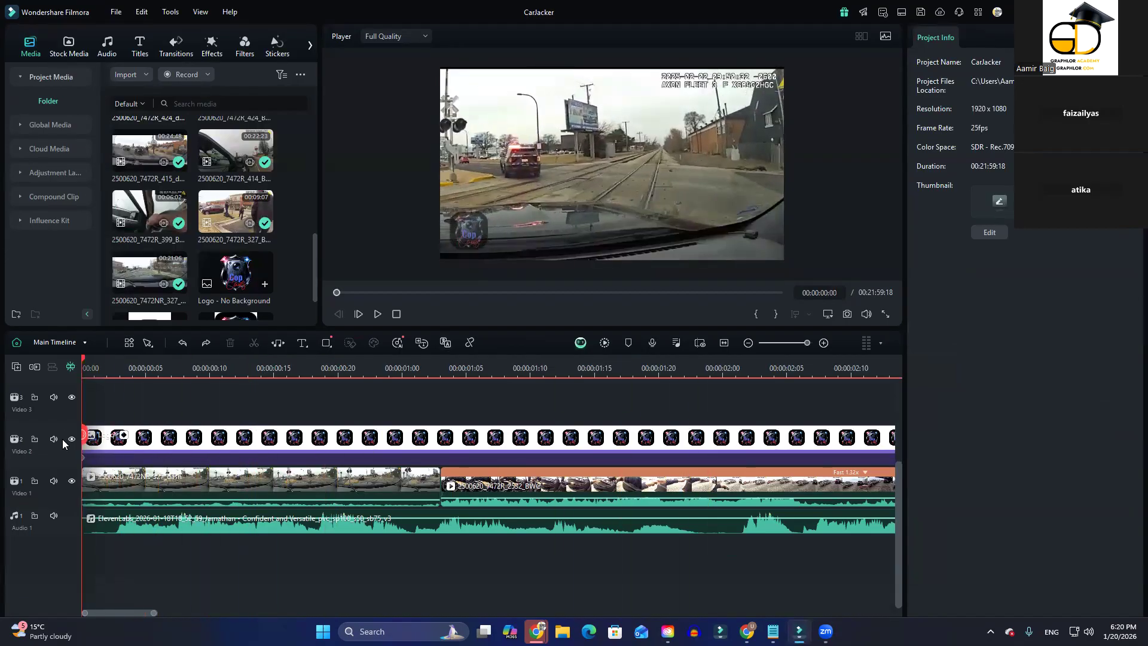
pyautogui.scroll(1, 316, 426)
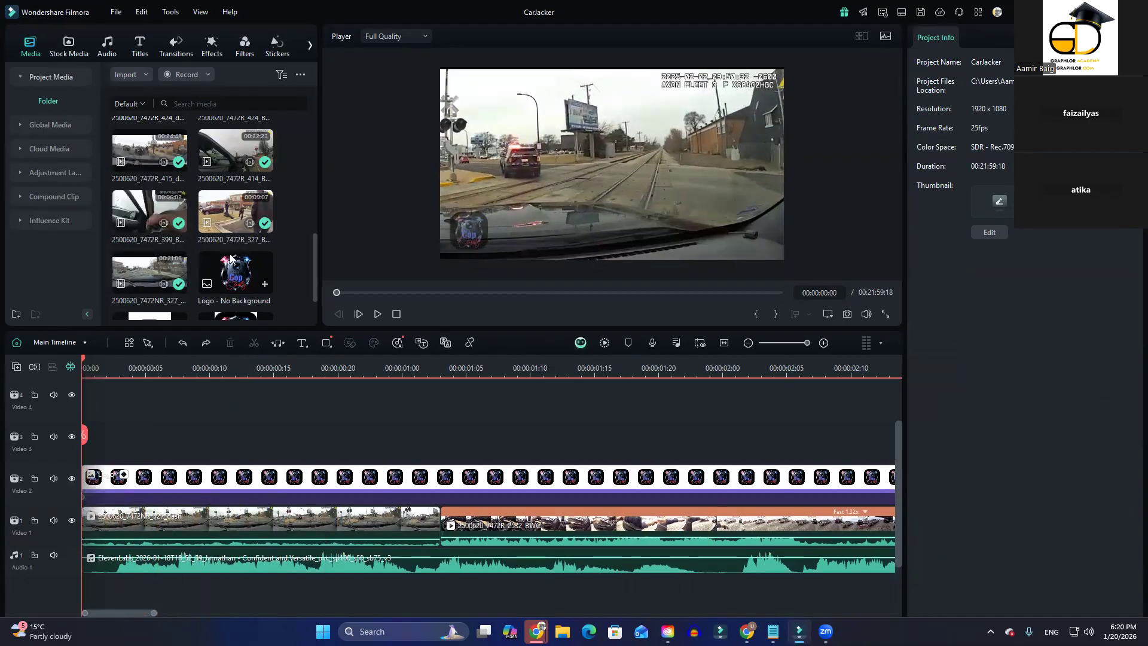
pyautogui.scroll(-1, 230, 256)
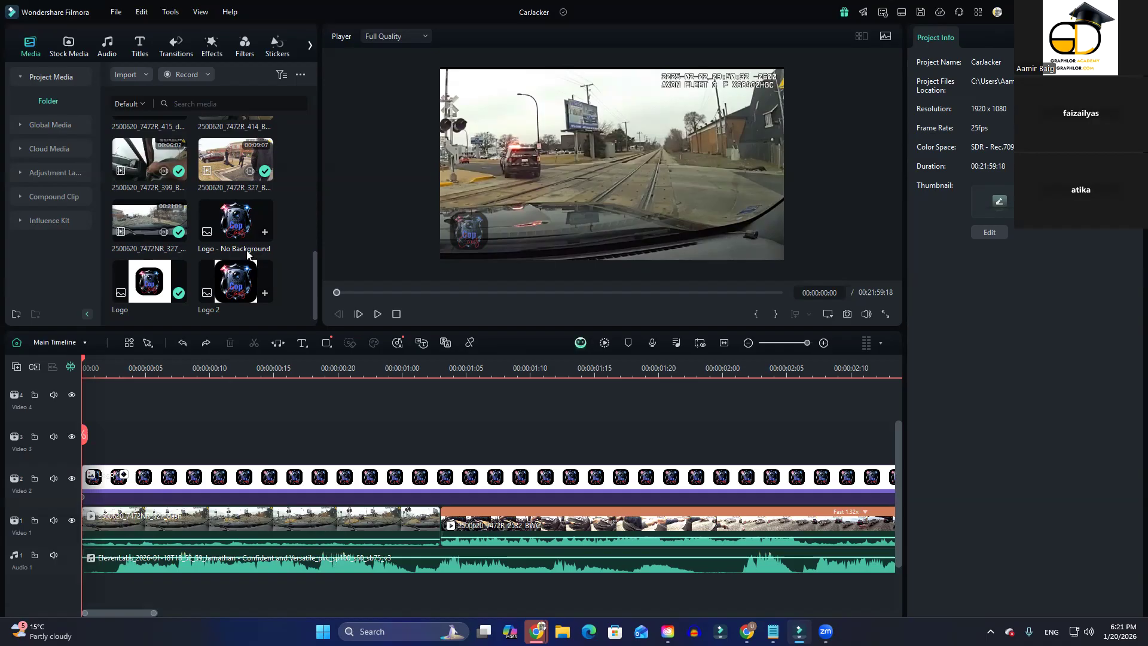
# Try the watermark logo clip at 100 opacity, play back the opening, and undo the opacity change
pyautogui.click(181, 477)
pyautogui.moveTo(1008, 421); pyautogui.dragTo(1079, 422)
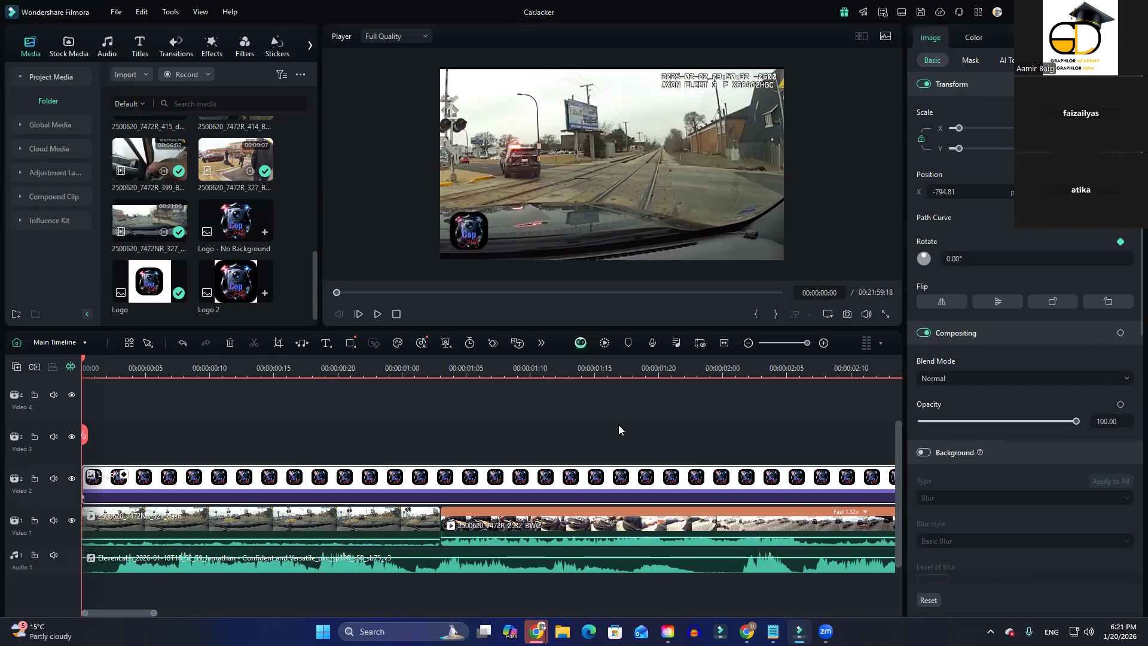
pyautogui.press('space')
pyautogui.press('space')
pyautogui.moveTo(351, 435); pyautogui.dragTo(83, 432)
pyautogui.hotkey('ctrl', 'z')
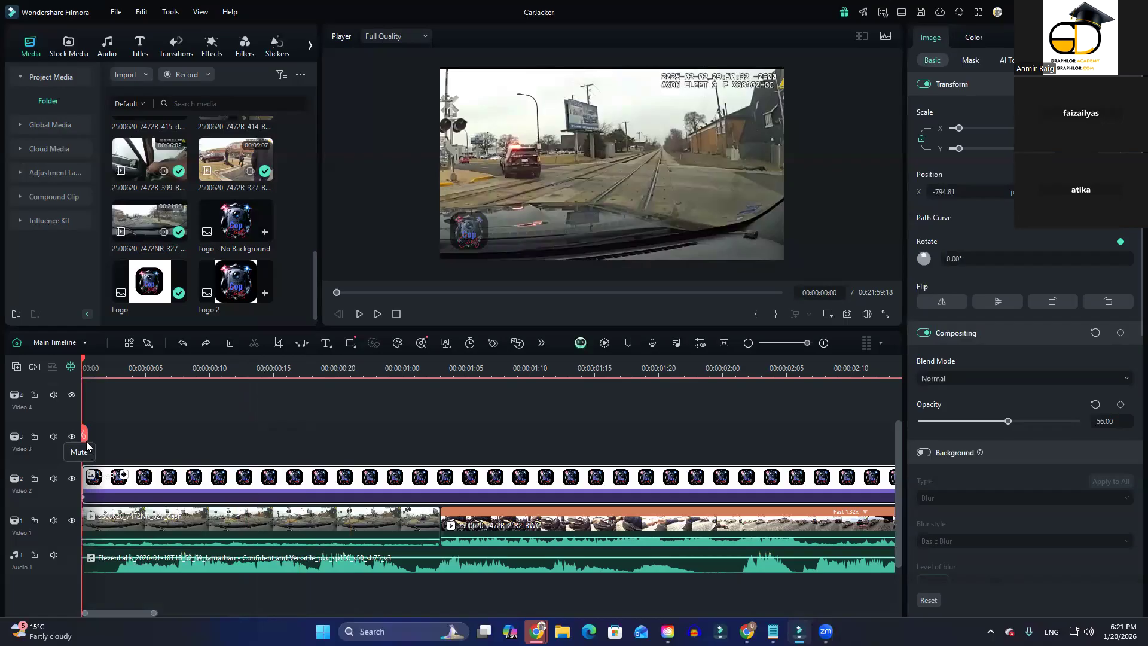
# Scrub from the start to 00:00:01:16 and examine the watermark logo's motion and keyframes across the timeline
pyautogui.moveTo(84, 435); pyautogui.dragTo(67, 385)
pyautogui.moveTo(91, 404); pyautogui.dragTo(187, 438)
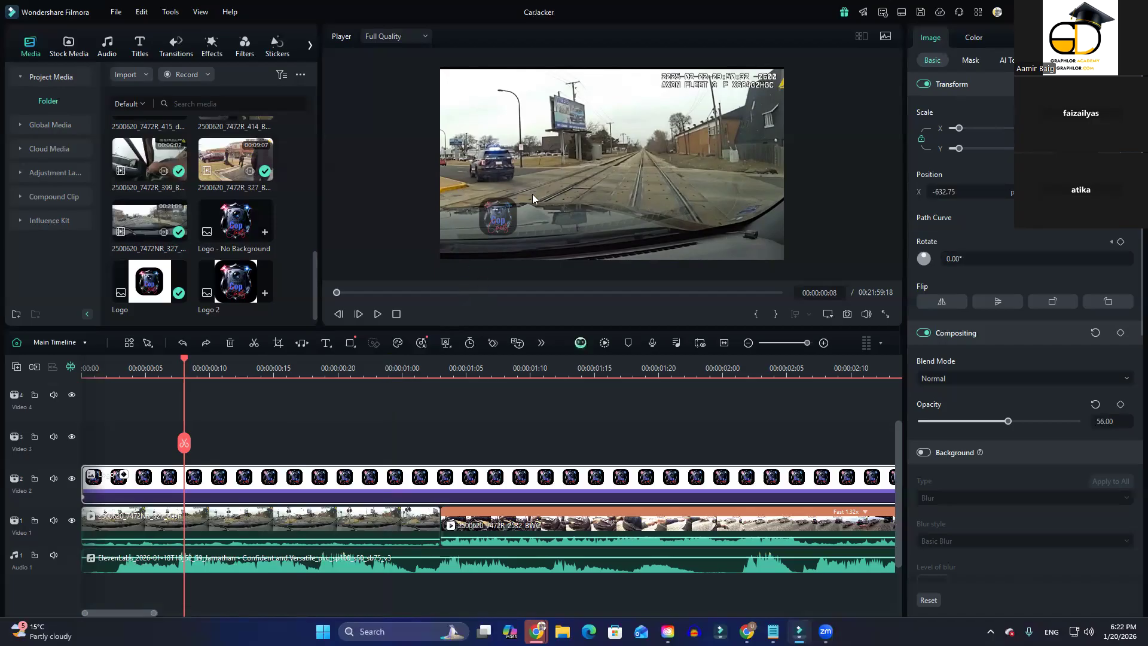
pyautogui.moveTo(184, 443); pyautogui.dragTo(352, 441)
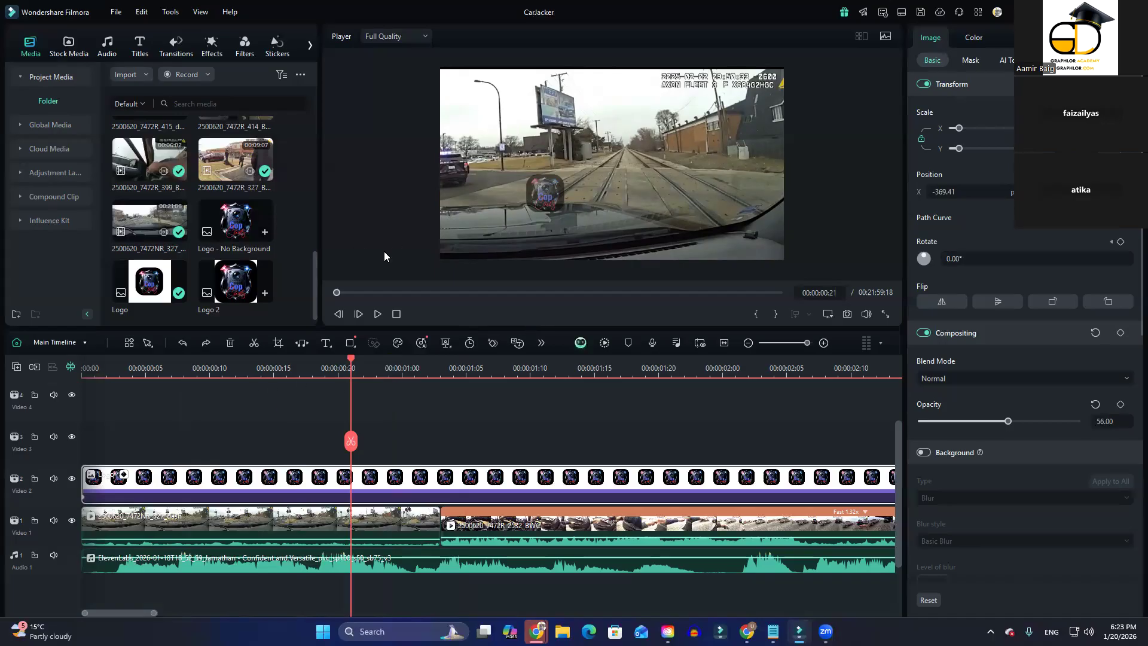
pyautogui.moveTo(350, 442); pyautogui.dragTo(402, 450)
pyautogui.scroll(-6, 402, 451)
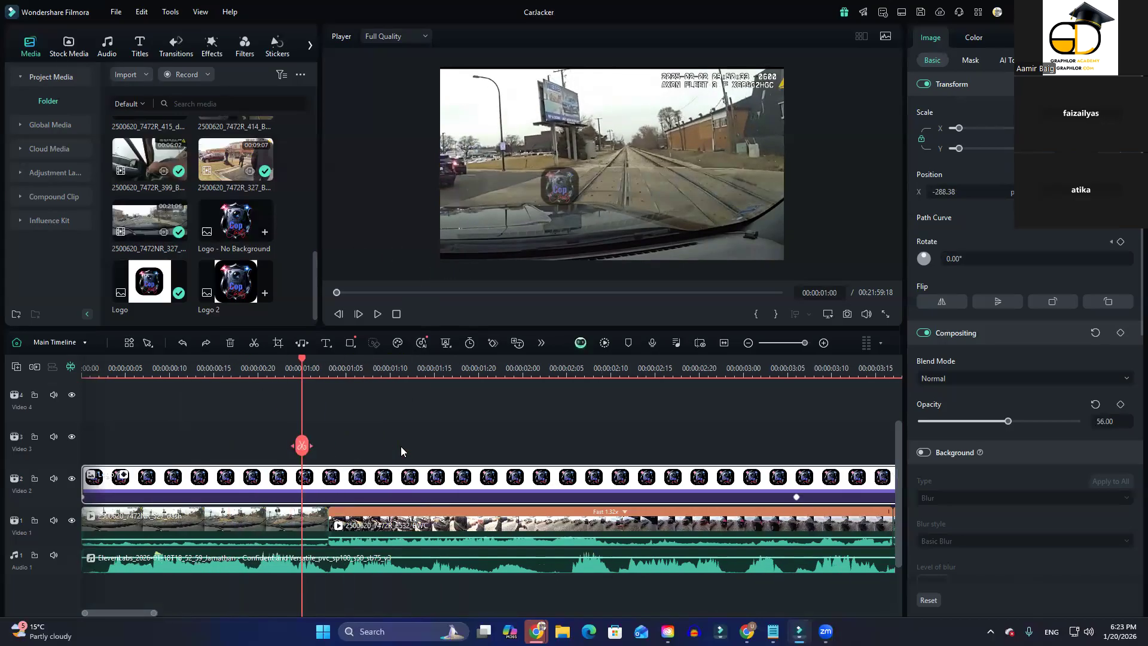
pyautogui.scroll(-6, 257, 524)
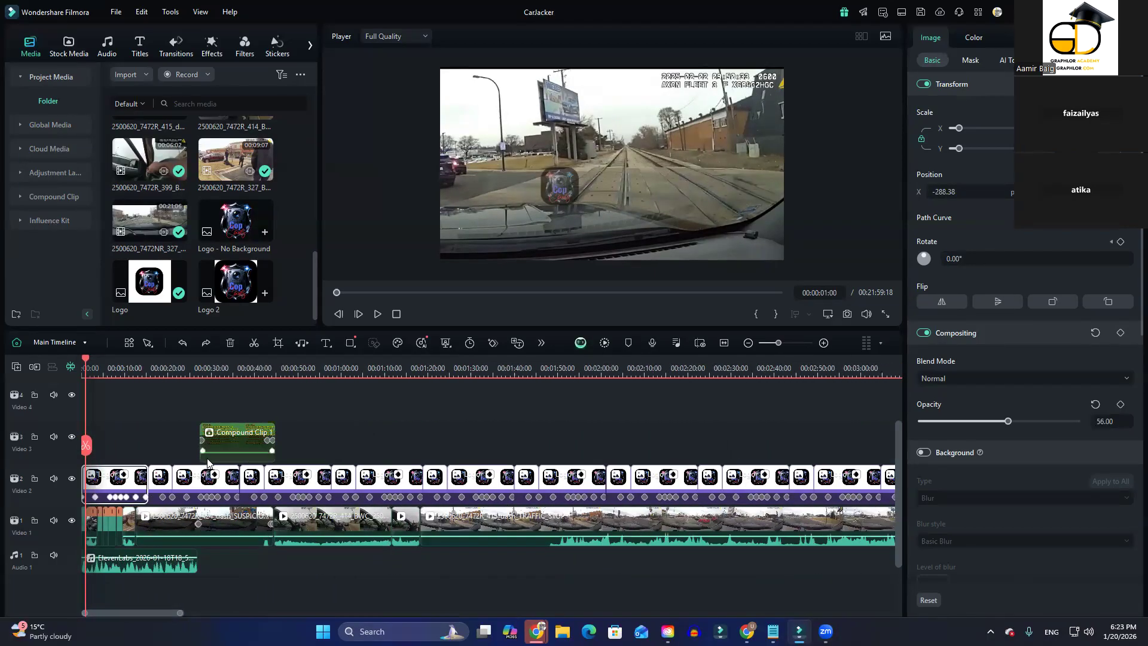
pyautogui.moveTo(86, 455)
pyautogui.mouseDown()
pyautogui.moveTo(146, 447)
pyautogui.moveTo(81, 455)
pyautogui.mouseUp()
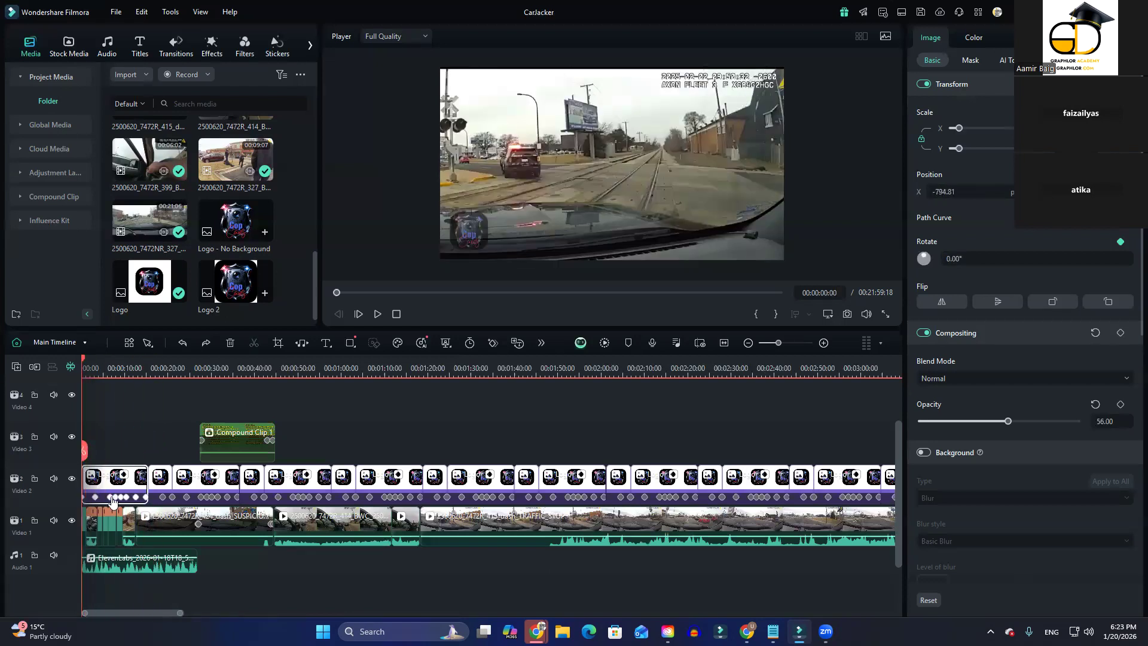
pyautogui.moveTo(84, 450)
pyautogui.mouseDown()
pyautogui.moveTo(163, 441)
pyautogui.moveTo(89, 455)
pyautogui.mouseUp()
# Place the Logo - No Background image at the start of the Video 4 track and extend it to 10 seconds
pyautogui.scroll(1, 236, 477)
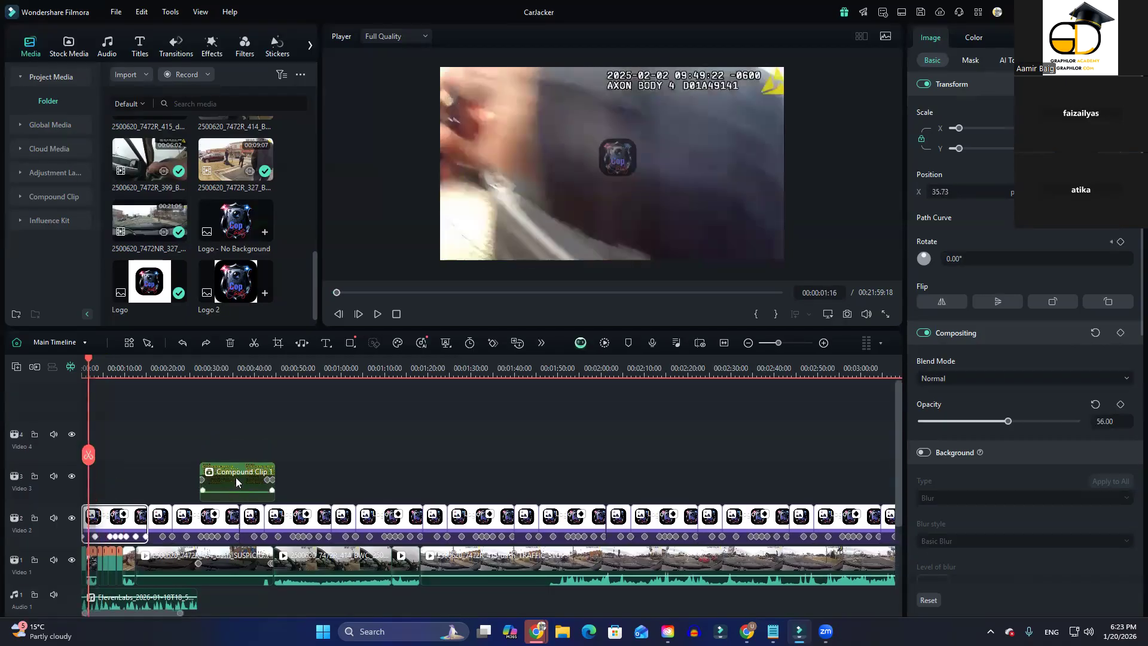
pyautogui.moveTo(232, 241); pyautogui.dragTo(78, 458)
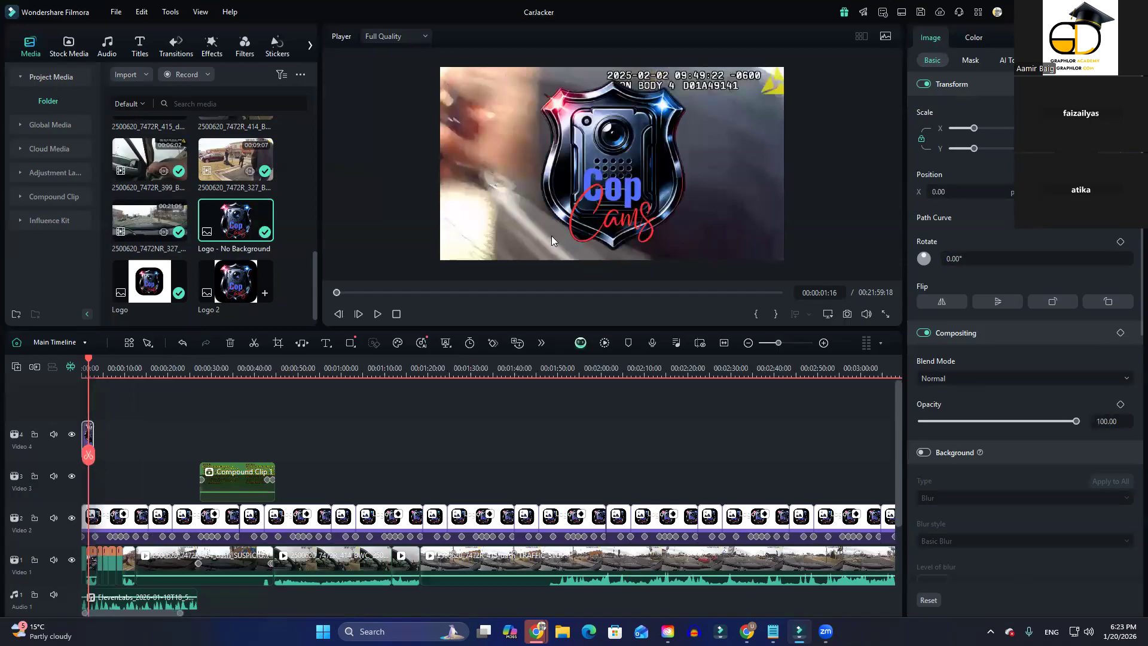
pyautogui.scroll(5, 158, 480)
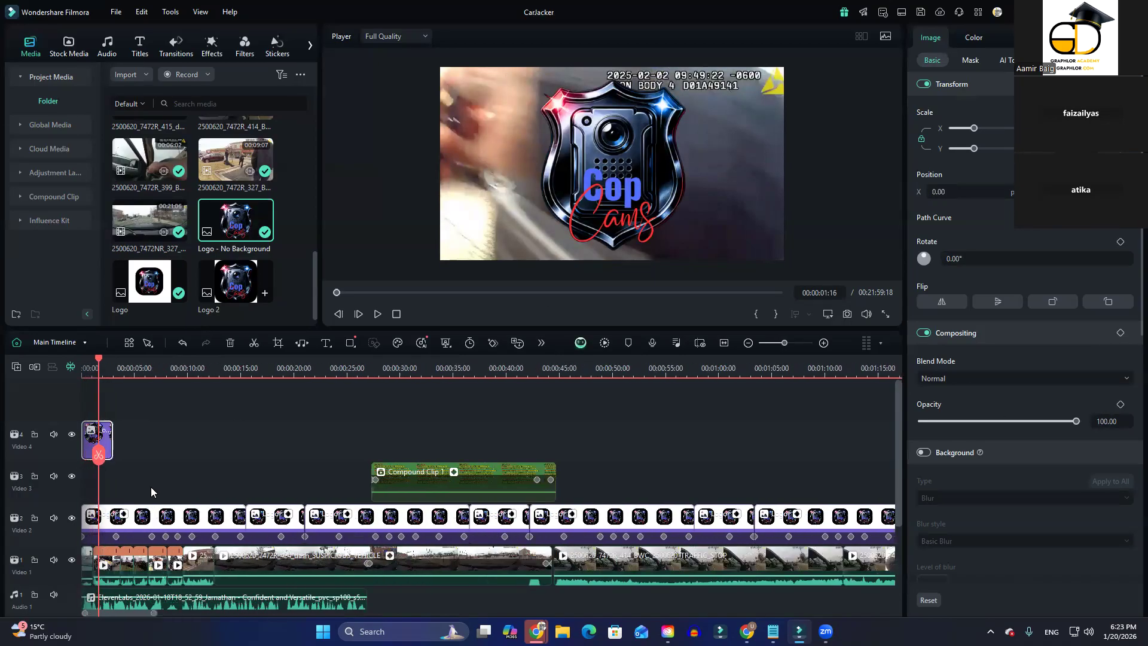
pyautogui.scroll(1, 148, 489)
pyautogui.moveTo(160, 454); pyautogui.dragTo(233, 456)
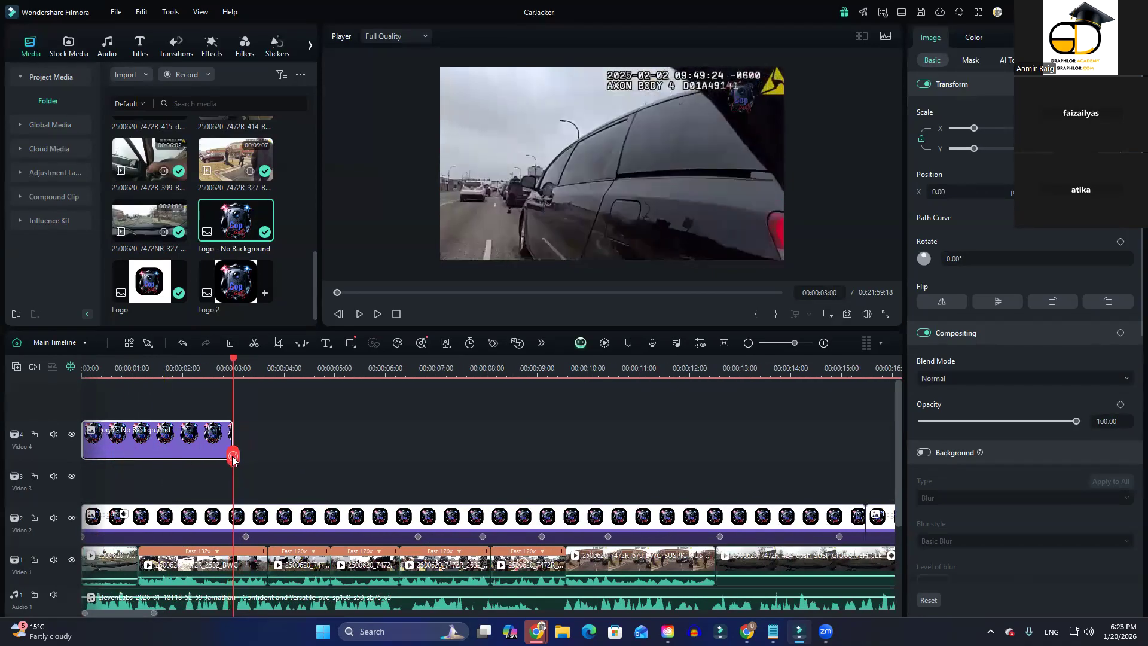
pyautogui.moveTo(232, 432); pyautogui.dragTo(584, 408)
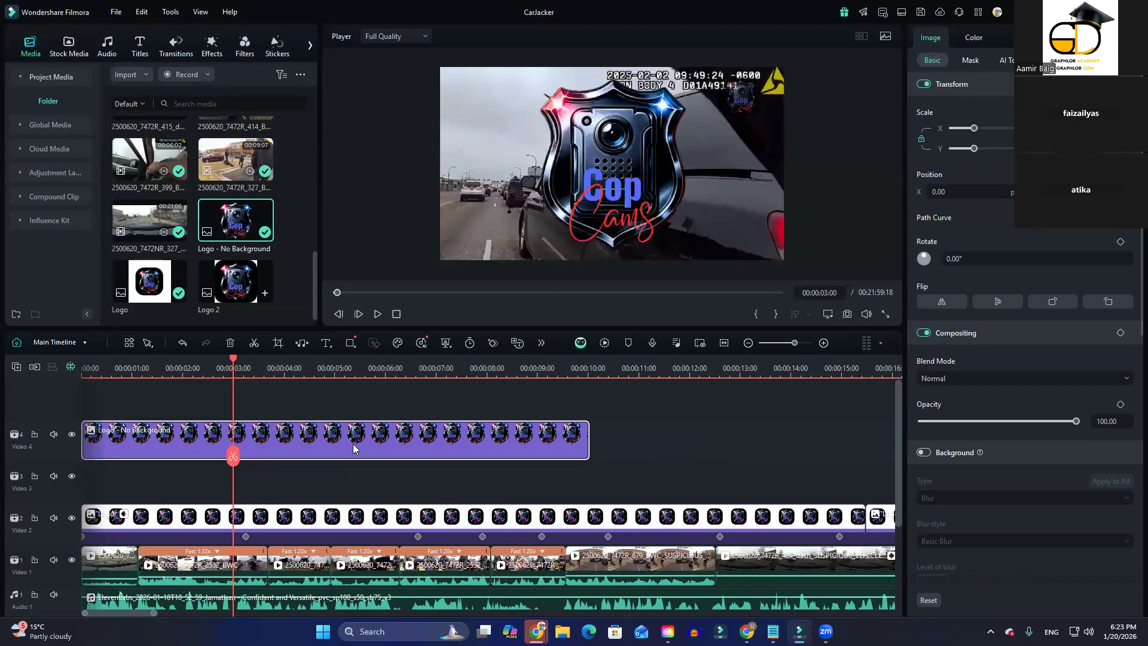
# Return the playhead to the start and scale the new logo down to about a quarter of its size
pyautogui.scroll(-5, 352, 443)
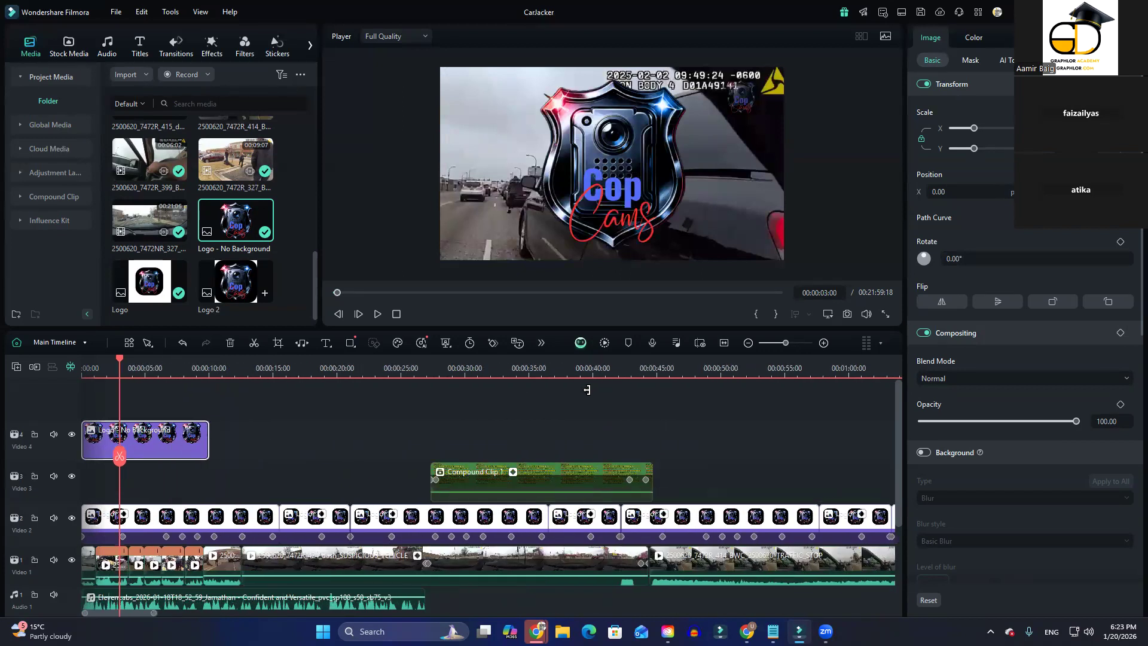
pyautogui.moveTo(114, 464); pyautogui.dragTo(58, 476)
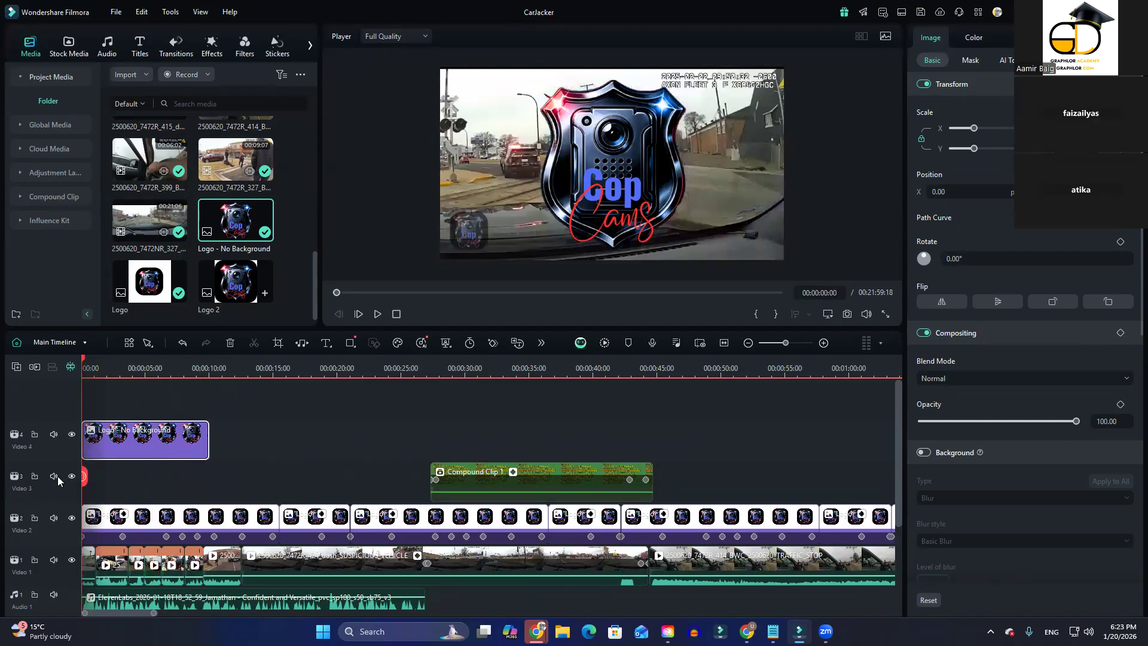
pyautogui.click(634, 161)
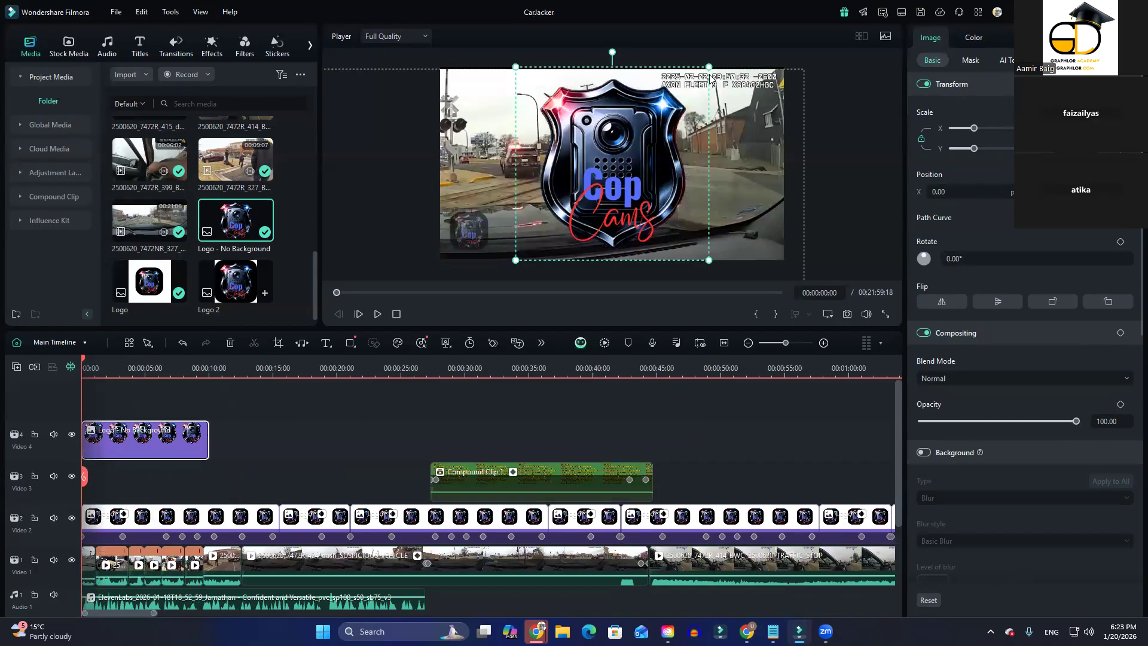
pyautogui.moveTo(706, 70)
pyautogui.mouseDown()
pyautogui.moveTo(568, 183)
pyautogui.moveTo(693, 84)
pyautogui.moveTo(568, 182)
pyautogui.moveTo(673, 116)
pyautogui.moveTo(705, 70)
pyautogui.mouseUp()
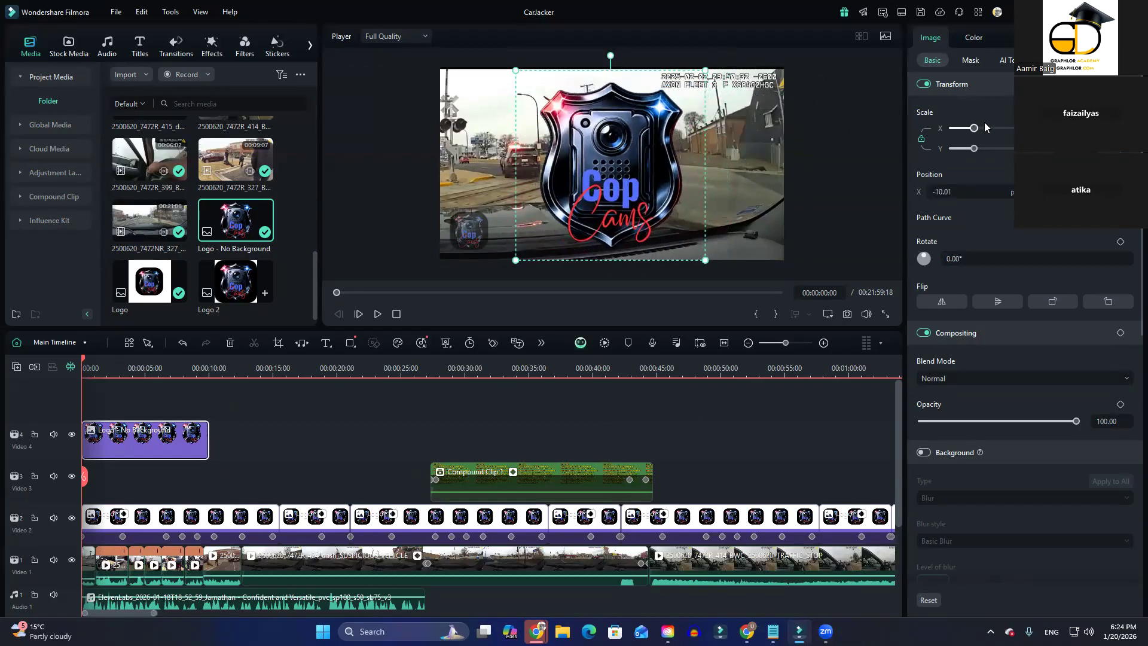
pyautogui.moveTo(975, 130); pyautogui.dragTo(957, 132)
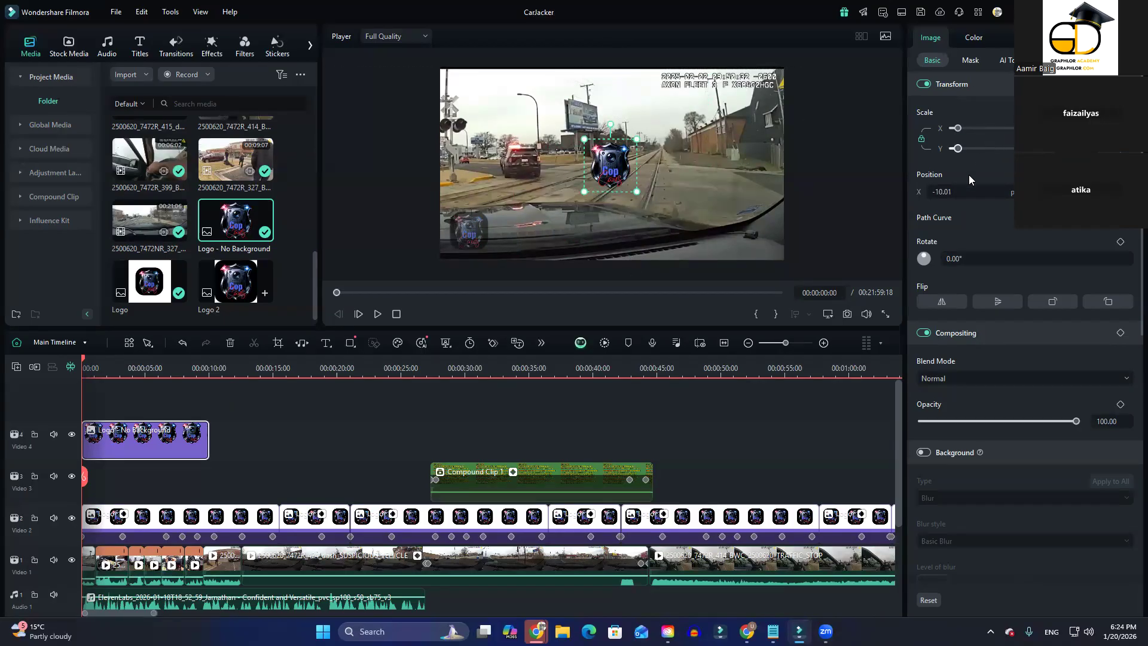
# Shift the small logo to X position 45.99 and slightly lower in the frame, keeping it small
pyautogui.moveTo(937, 193)
pyautogui.mouseDown()
pyautogui.moveTo(987, 192)
pyautogui.moveTo(959, 192)
pyautogui.mouseUp()
pyautogui.moveTo(1050, 192); pyautogui.dragTo(1075, 192)
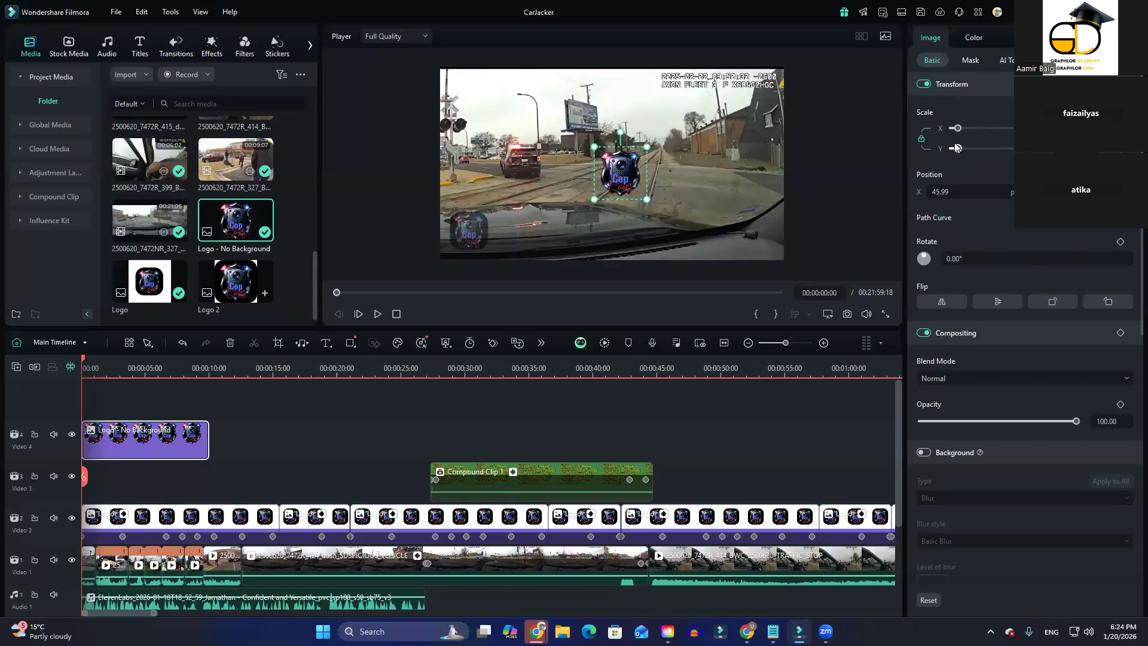
pyautogui.moveTo(965, 126)
pyautogui.mouseDown()
pyautogui.moveTo(1000, 127)
pyautogui.moveTo(959, 135)
pyautogui.mouseUp()
# Try a rotation keyframe on the logo at the start with a -40.38° angle, and reset the rotation
pyautogui.click(1120, 241)
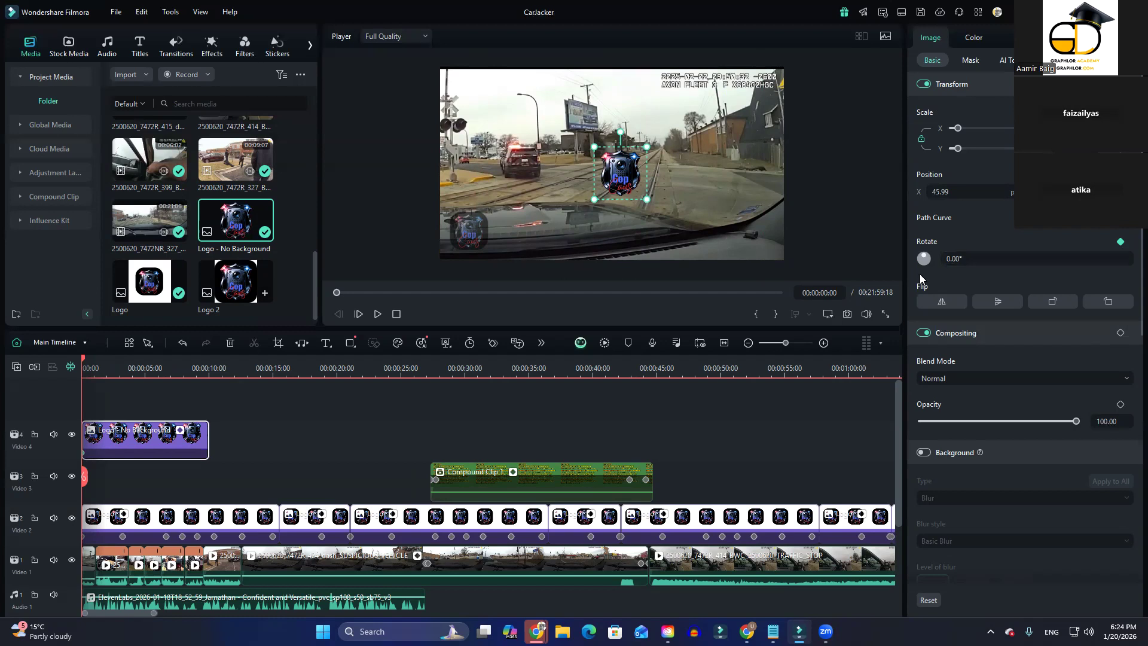
pyautogui.moveTo(932, 258); pyautogui.dragTo(860, 182)
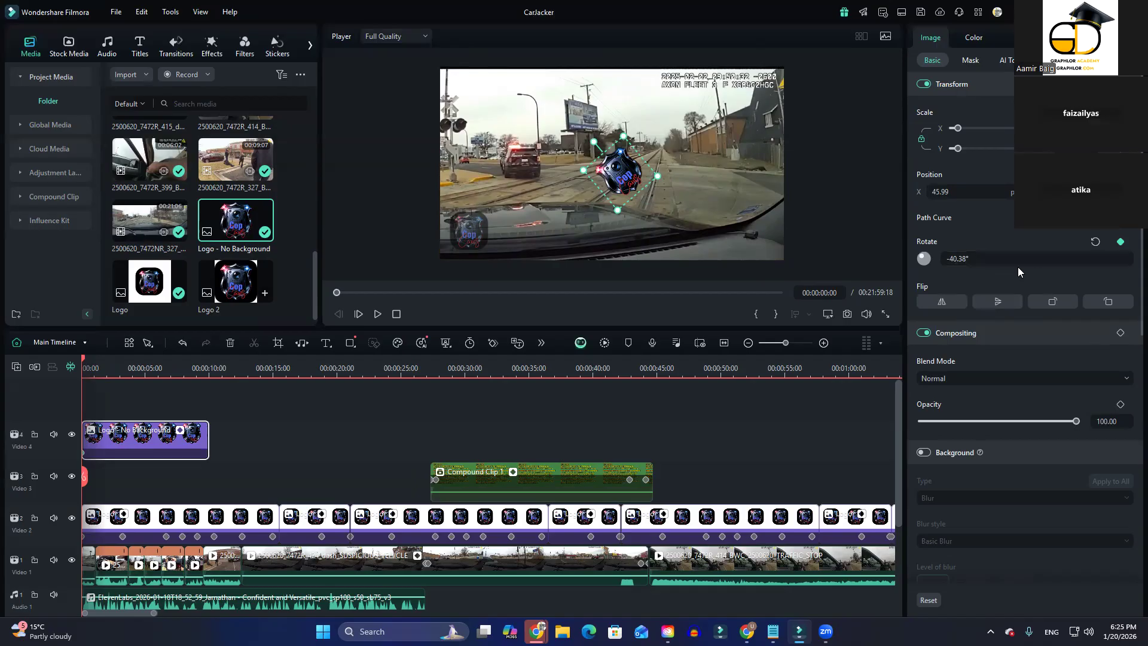
pyautogui.click(1096, 243)
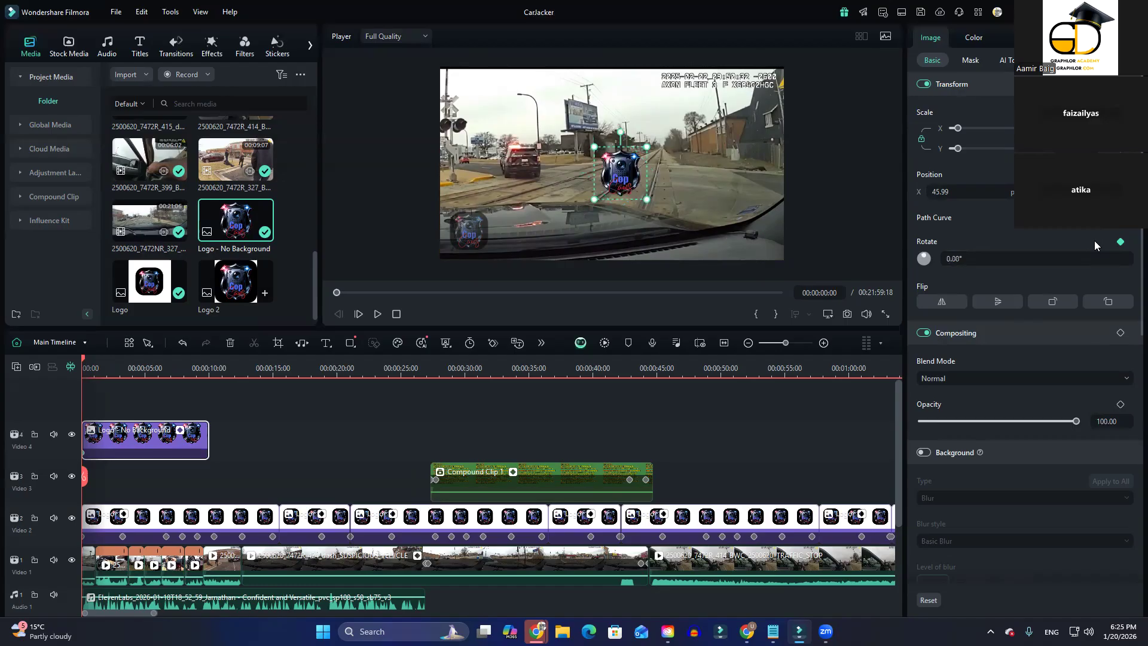
# Try enlarging, resizing and repositioning the logo directly in the preview, and revert these transform changes
pyautogui.moveTo(957, 150); pyautogui.dragTo(974, 128)
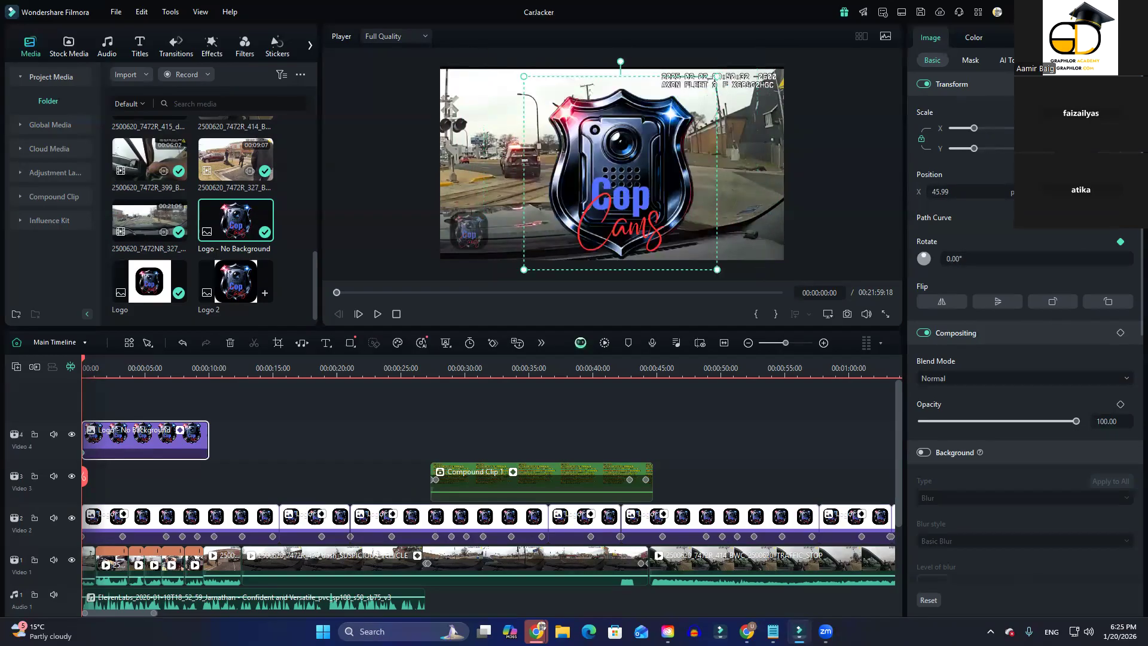
pyautogui.moveTo(717, 269); pyautogui.dragTo(556, 109)
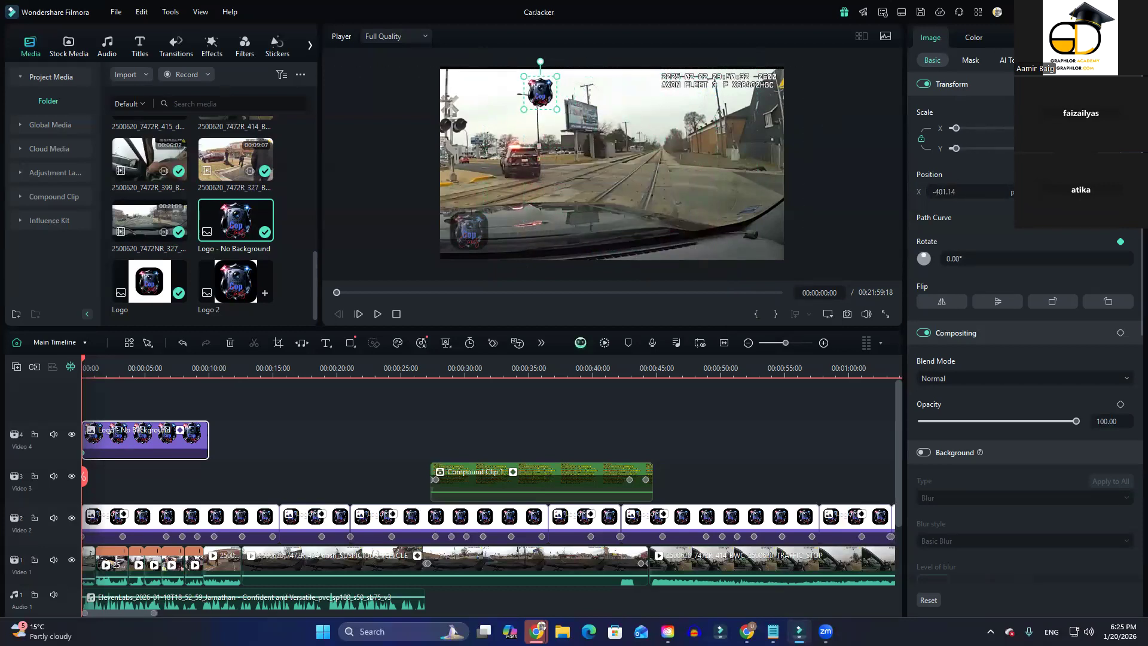
pyautogui.hotkey('ctrl', 'z')
pyautogui.moveTo(566, 147); pyautogui.dragTo(637, 209)
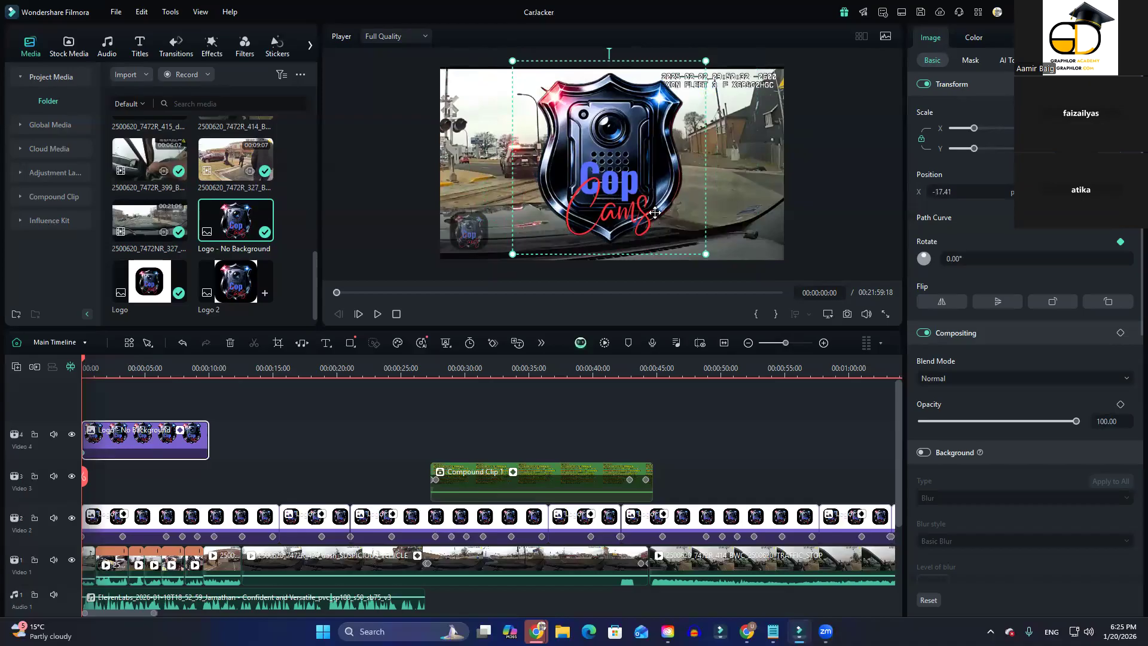
pyautogui.moveTo(706, 61); pyautogui.dragTo(619, 164)
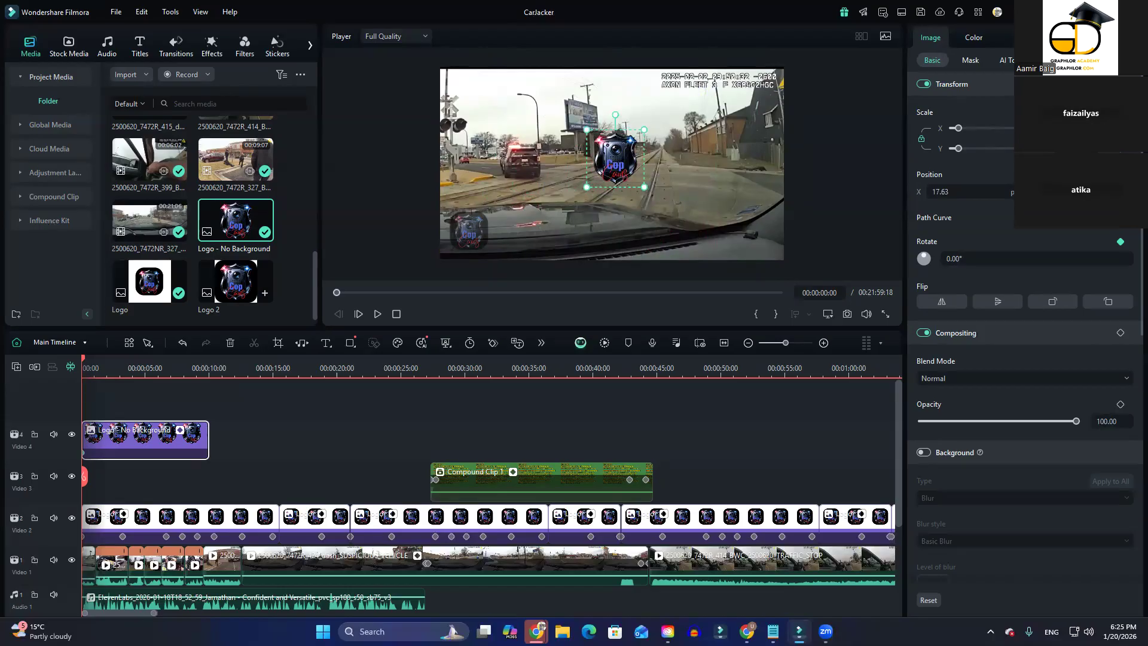
pyautogui.moveTo(624, 167)
pyautogui.mouseDown()
pyautogui.moveTo(526, 146)
pyautogui.moveTo(722, 128)
pyautogui.moveTo(599, 161)
pyautogui.moveTo(625, 174)
pyautogui.mouseUp()
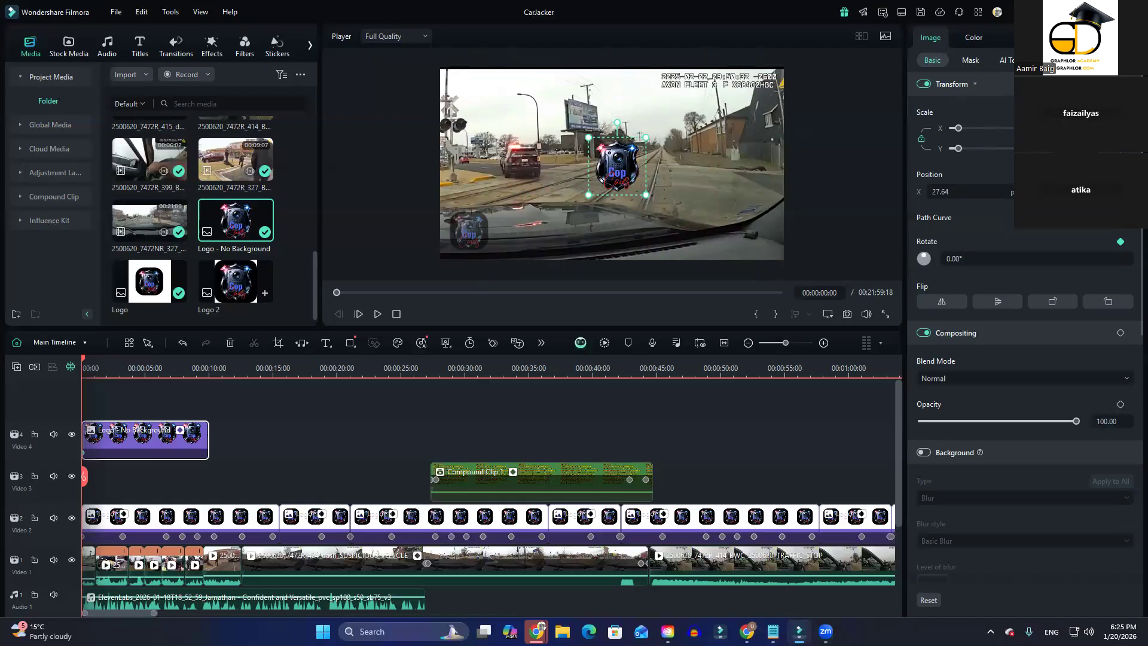
pyautogui.click(1120, 84)
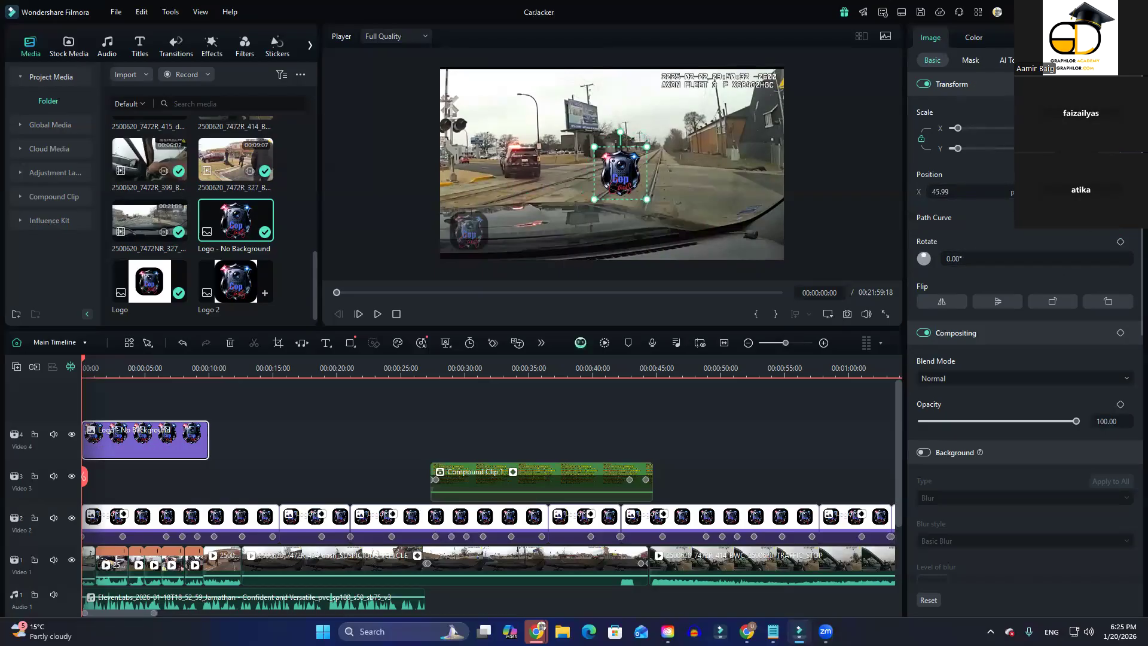
# Animate the logo with a position keyframe at the start and another at 00:00:02:11 with X set to -812.01
pyautogui.click(1121, 174)
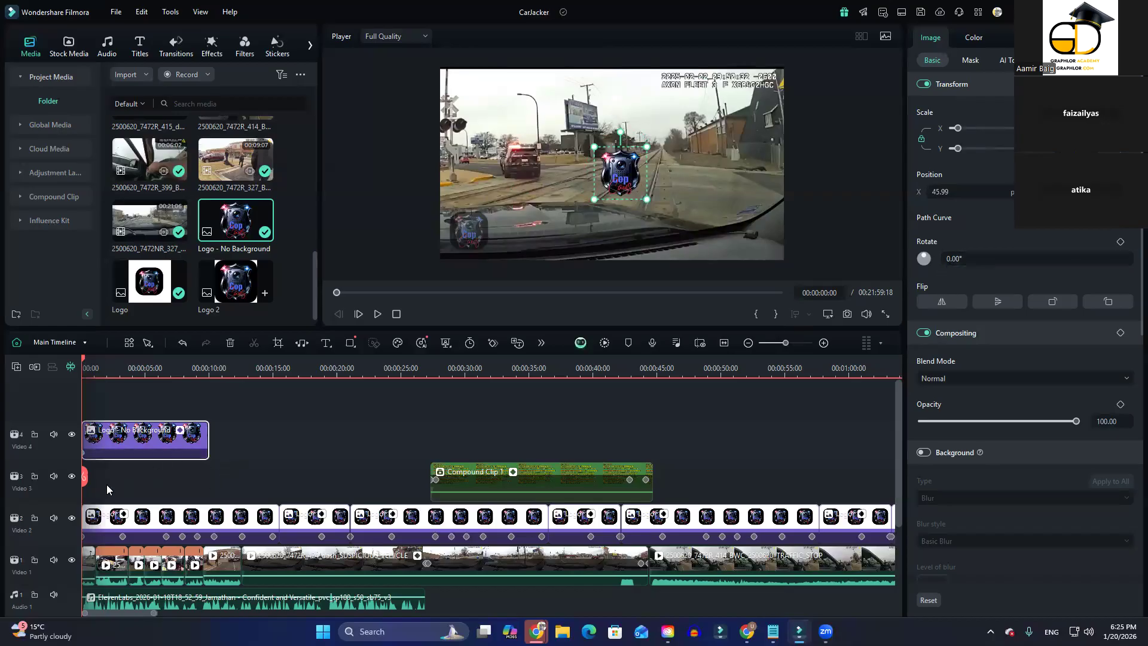
pyautogui.moveTo(87, 480); pyautogui.dragTo(112, 475)
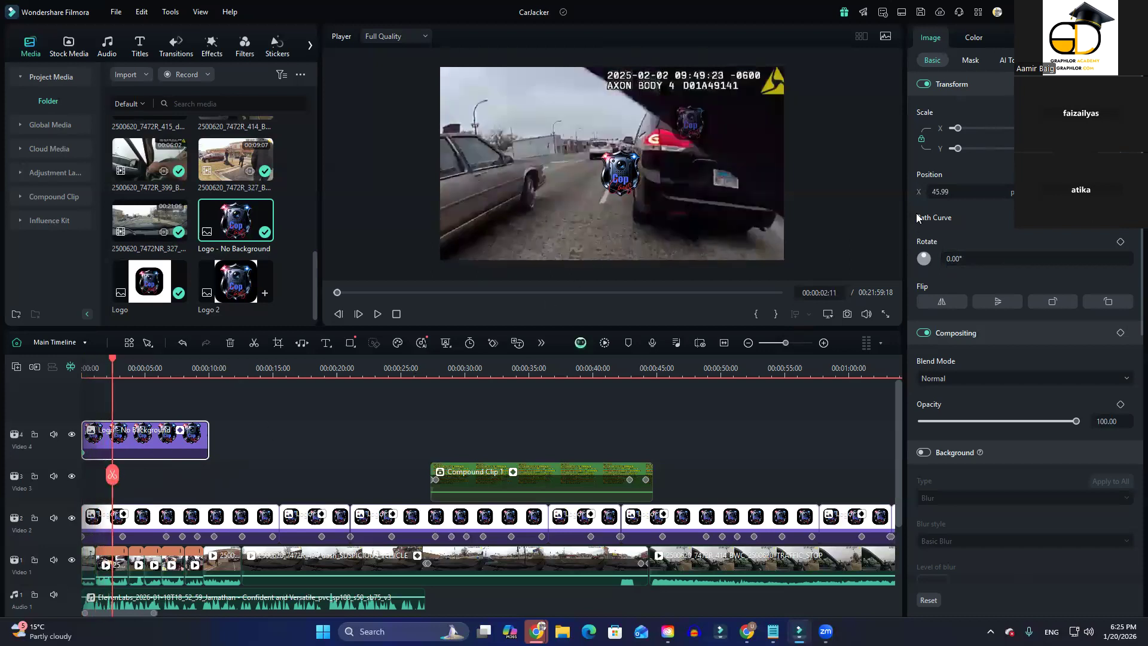
pyautogui.moveTo(941, 191); pyautogui.dragTo(429, 192)
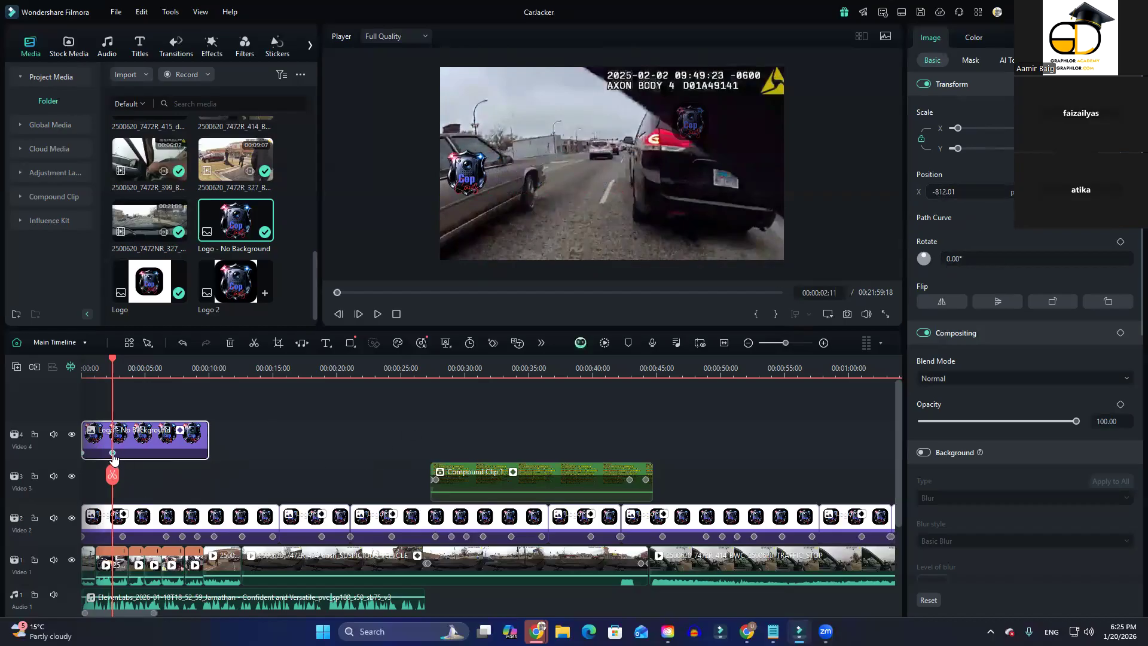
# Add position keyframes raising the logo at 00:00:04:12 and moving it to X 49.99, lower in the frame, at 00:00:06:21
pyautogui.moveTo(104, 477); pyautogui.dragTo(139, 471)
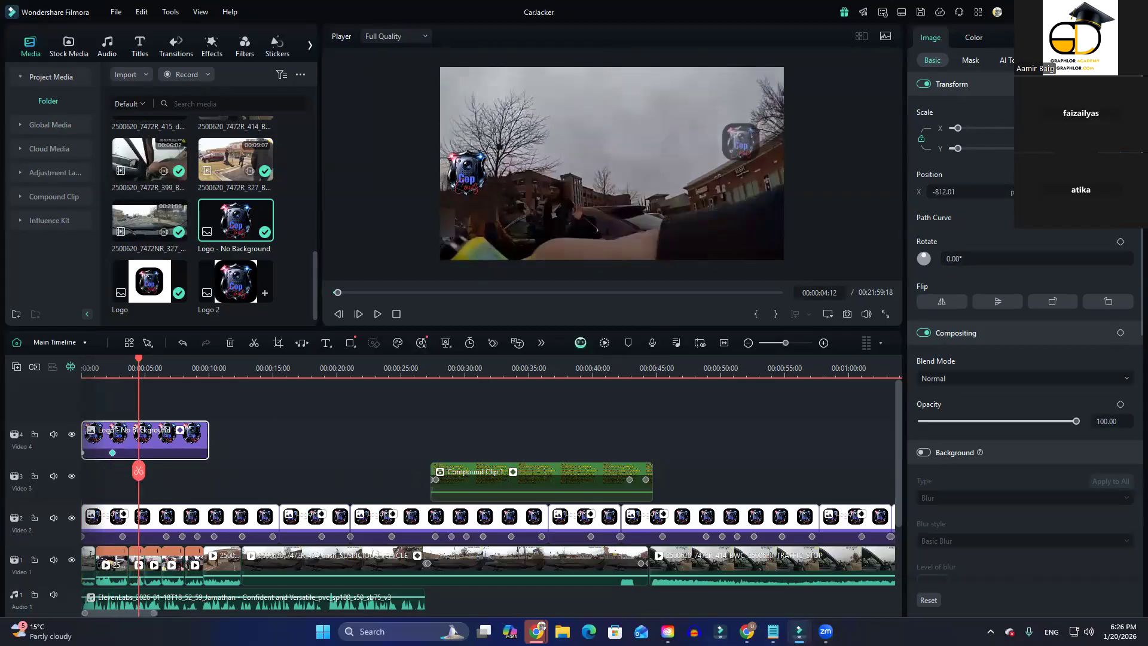
pyautogui.moveTo(1058, 192); pyautogui.dragTo(1125, 191)
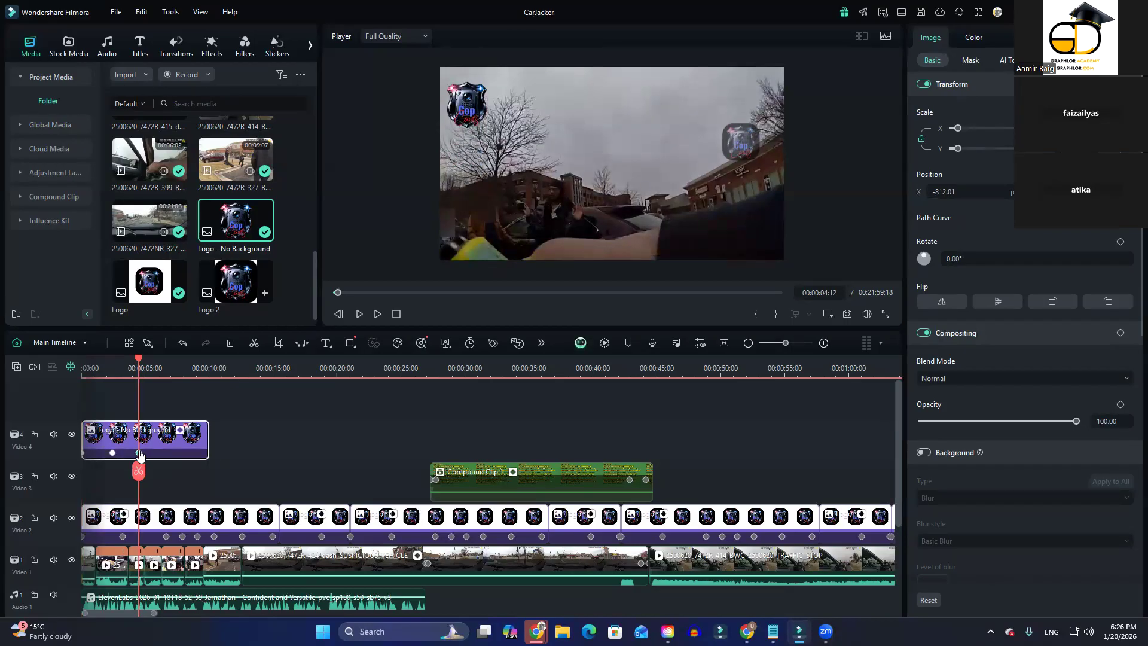
pyautogui.moveTo(137, 466); pyautogui.dragTo(169, 469)
pyautogui.moveTo(944, 191)
pyautogui.mouseDown()
pyautogui.moveTo(1035, 191)
pyautogui.moveTo(950, 192)
pyautogui.mouseUp()
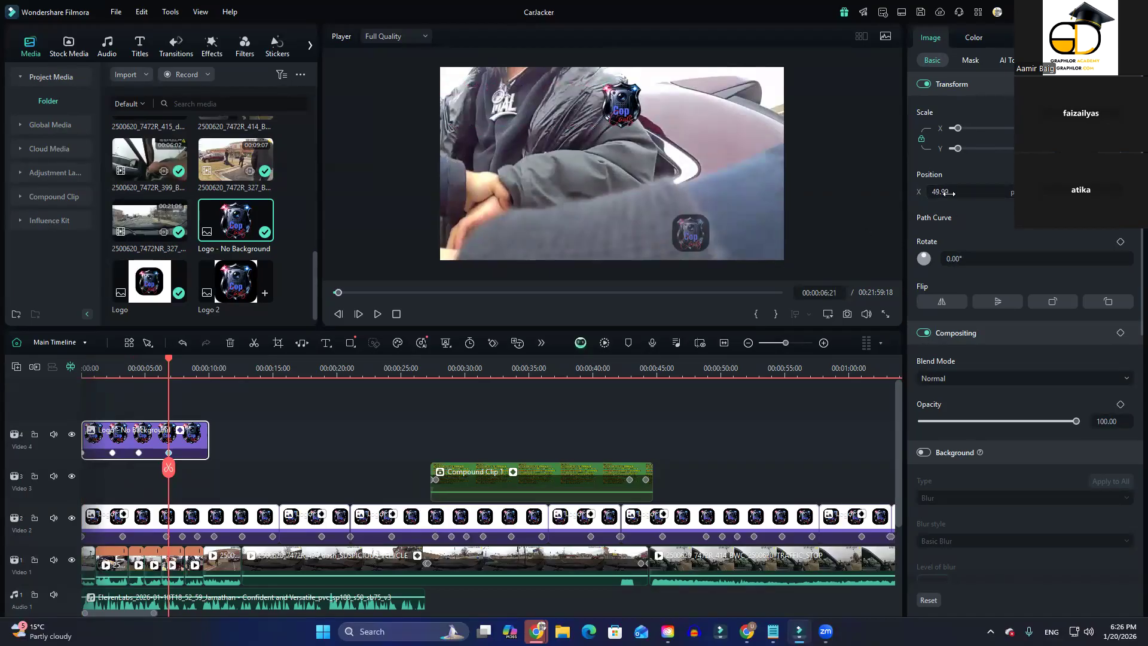
pyautogui.moveTo(1045, 192); pyautogui.dragTo(764, 241)
# Mute the Audio 1 and Video 1 tracks and play the logo animation from the start
pyautogui.moveTo(168, 469); pyautogui.dragTo(42, 499)
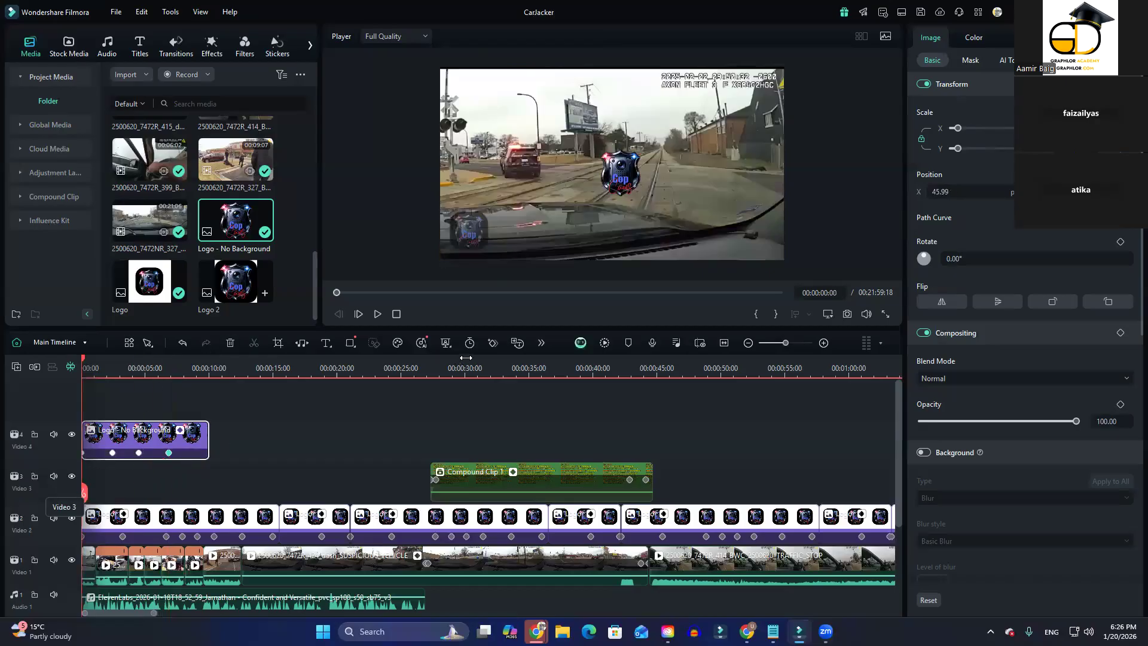
pyautogui.click(378, 314)
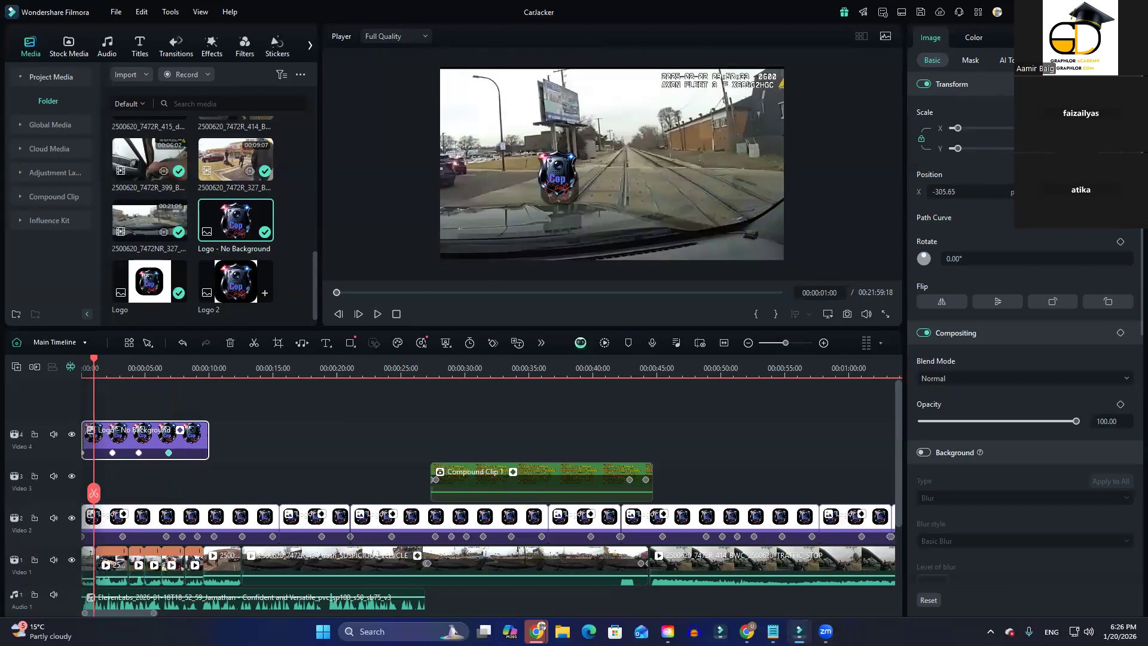
pyautogui.click(54, 594)
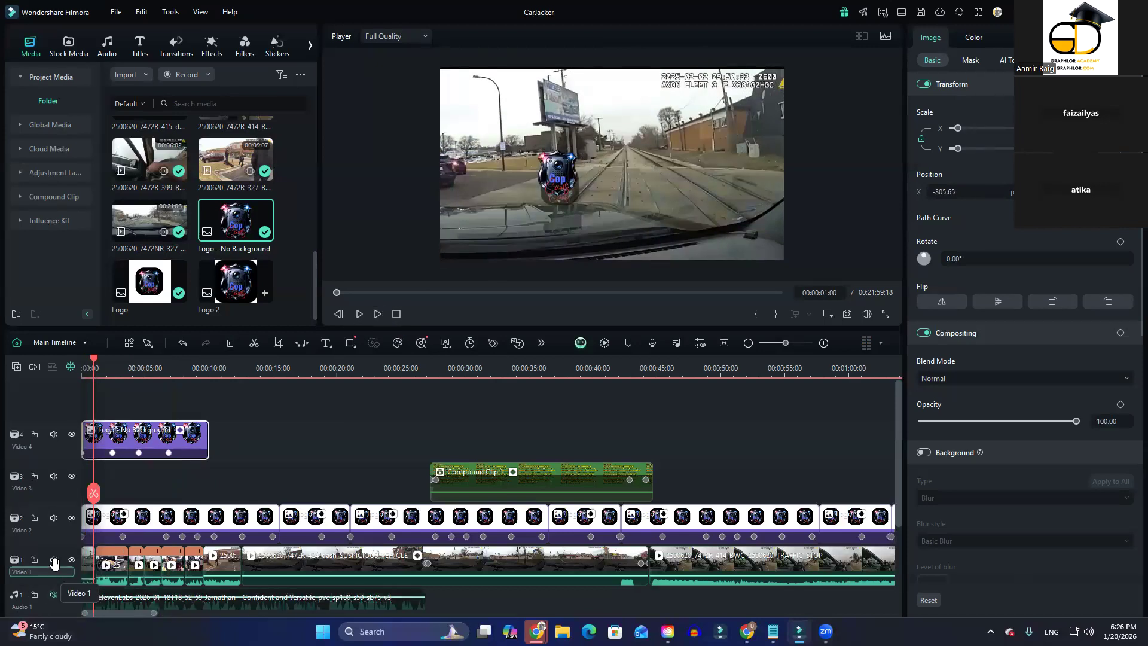
pyautogui.click(53, 560)
pyautogui.click(378, 315)
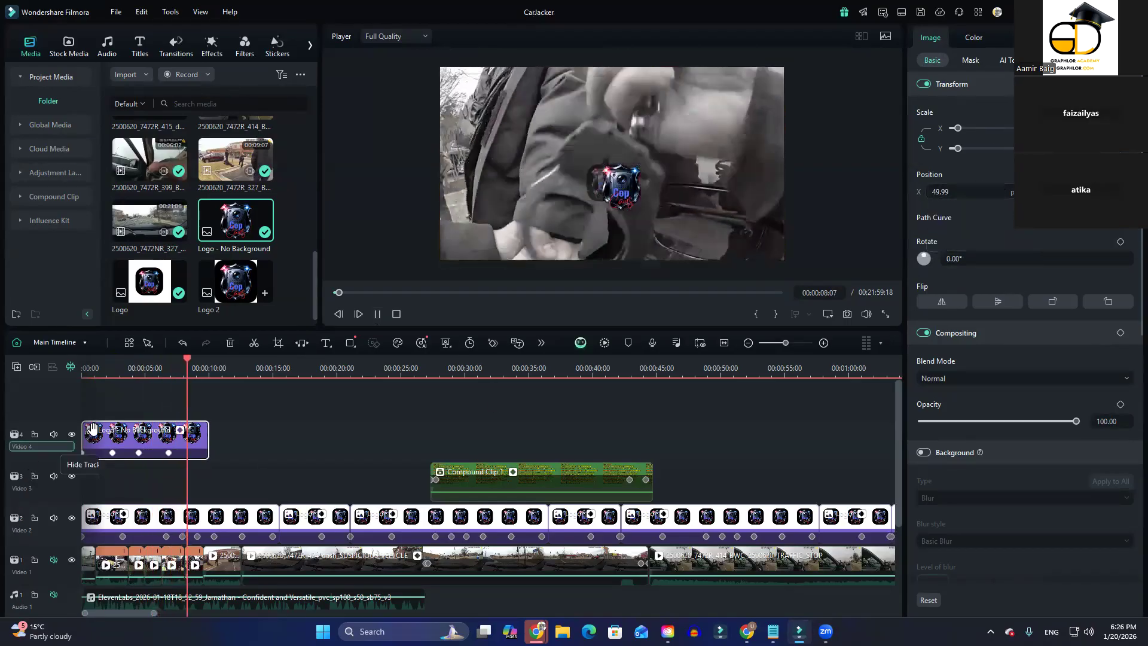
# Replay the start of the timeline several times to examine the logo's movement between its position keyframes
pyautogui.moveTo(138, 377); pyautogui.dragTo(9, 403)
pyautogui.press('space')
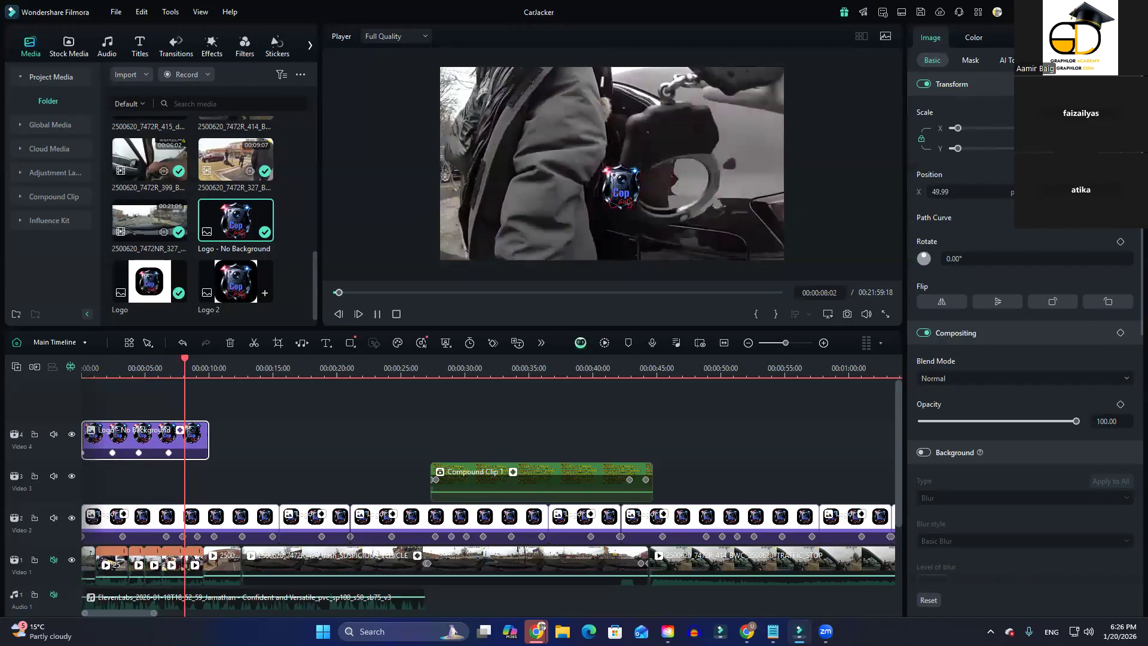
pyautogui.click(190, 365)
pyautogui.click(189, 365)
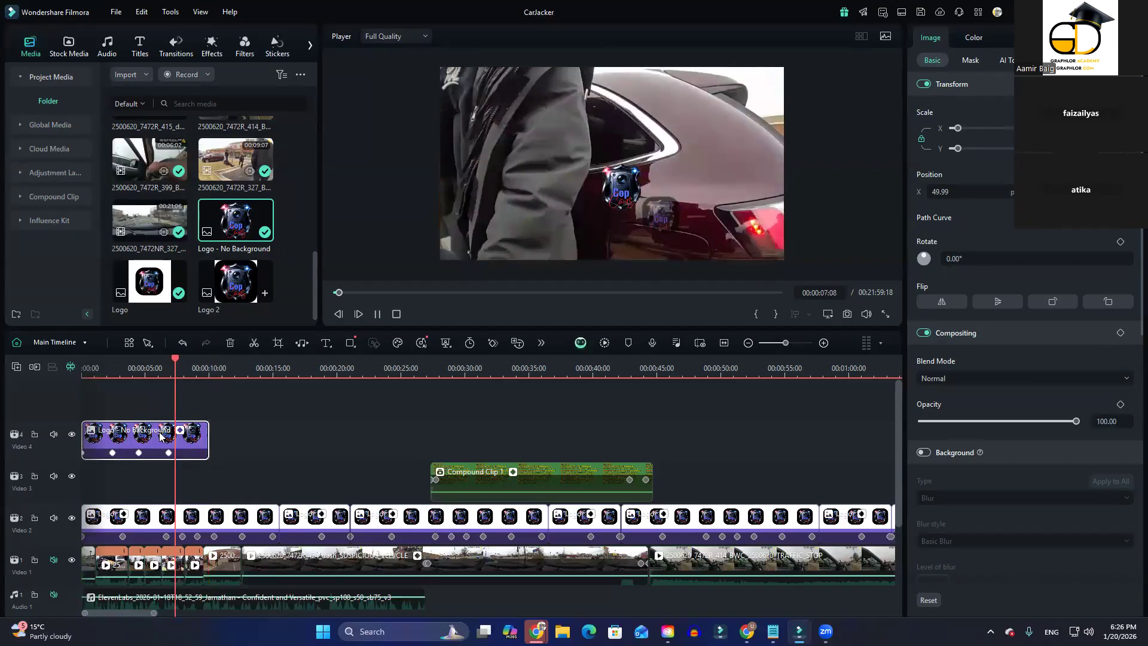
pyautogui.moveTo(191, 364); pyautogui.dragTo(56, 395)
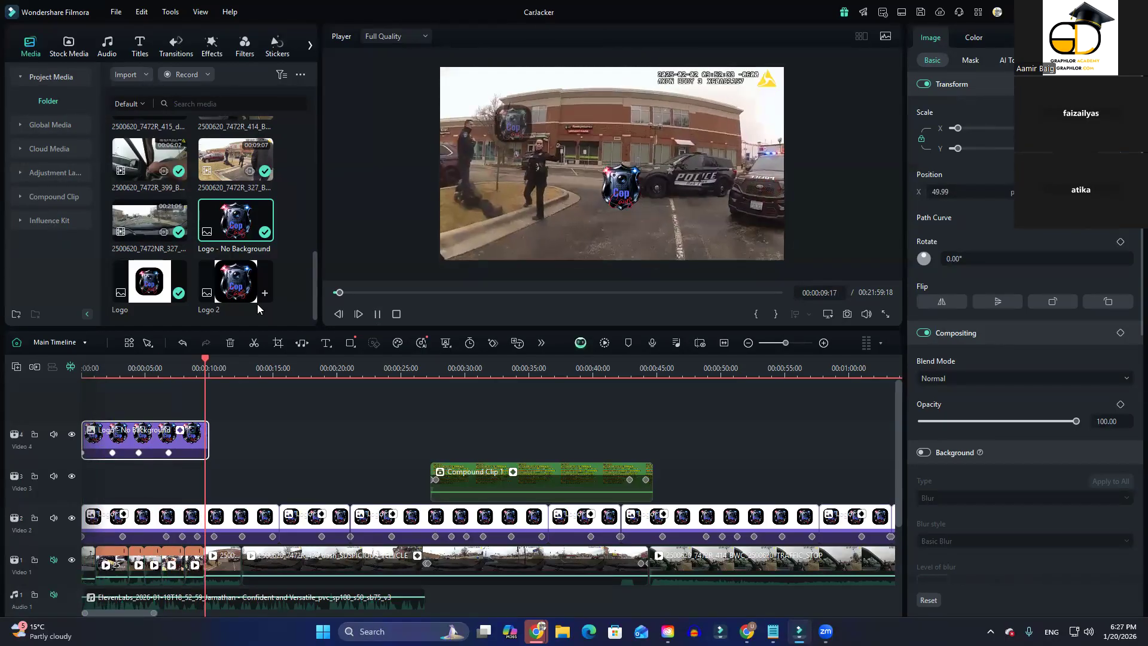
pyautogui.moveTo(141, 374); pyautogui.dragTo(65, 374)
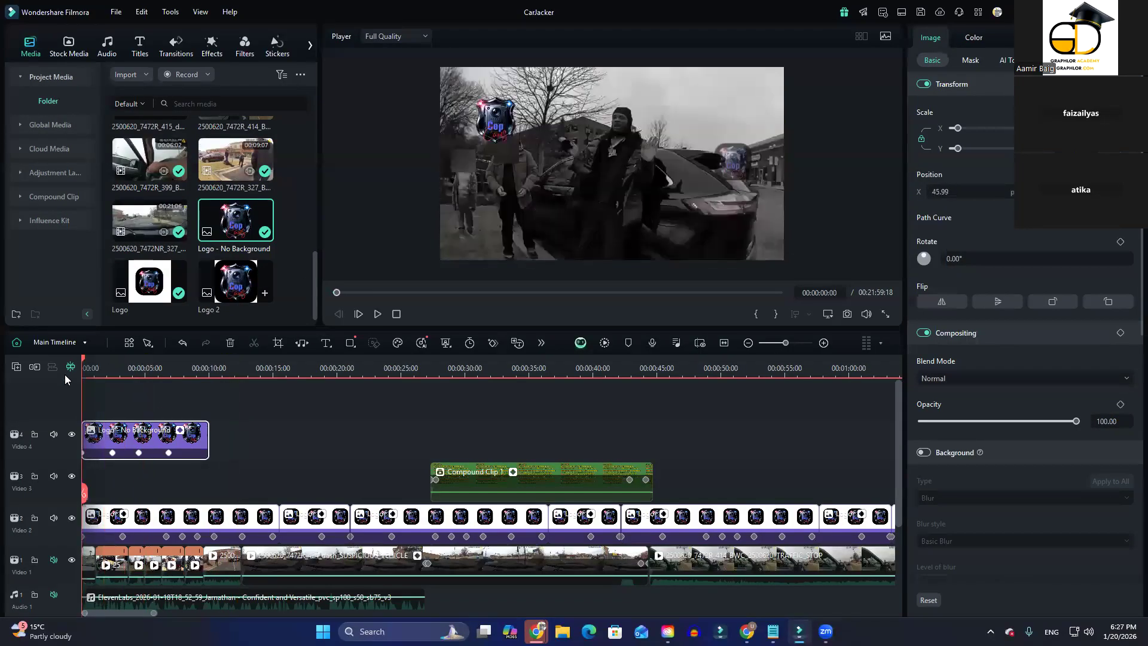
# Try enlarging the logo's scale at 00:00:01:20, and shrink it back to a small size at 00:00:03:20
pyautogui.press('space')
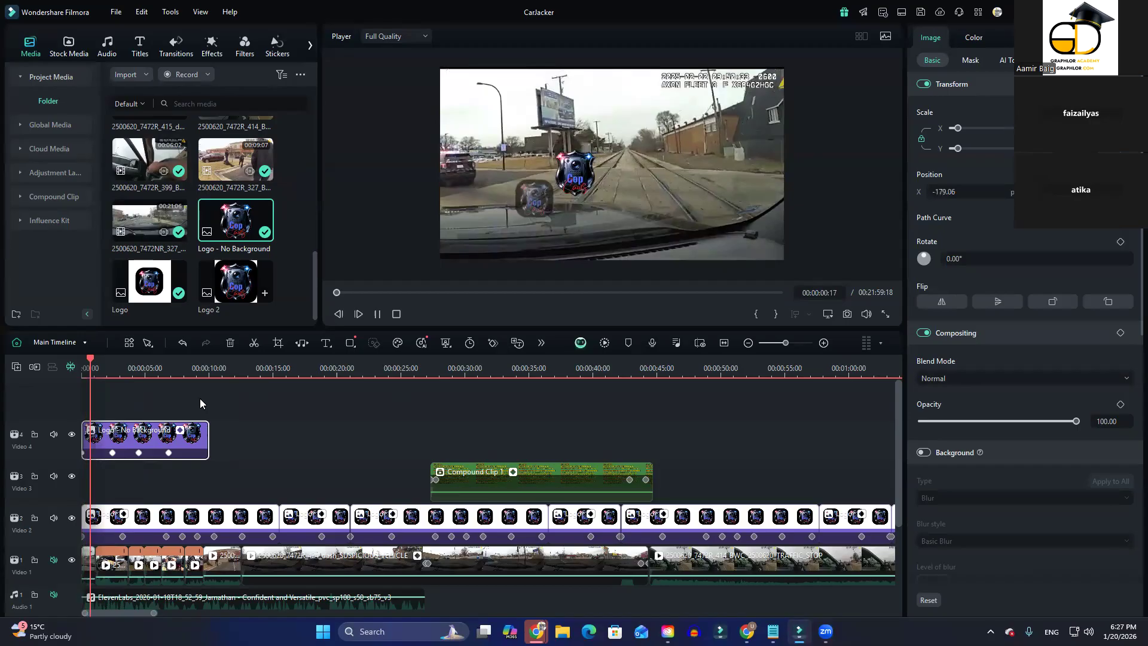
pyautogui.press('space')
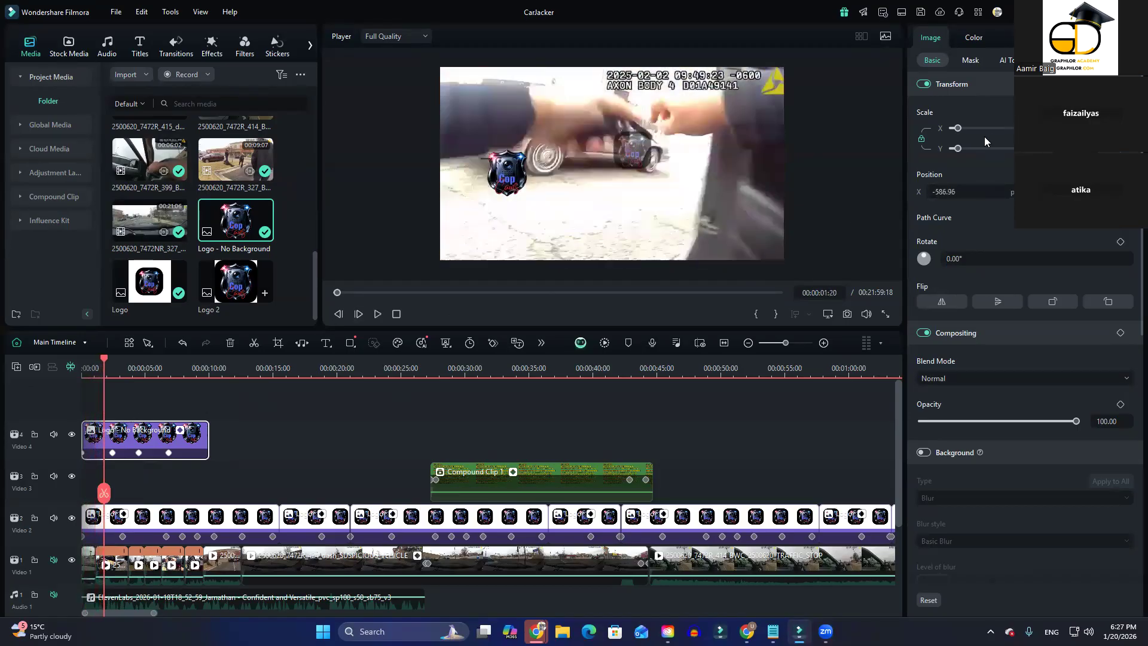
pyautogui.moveTo(957, 128); pyautogui.dragTo(971, 128)
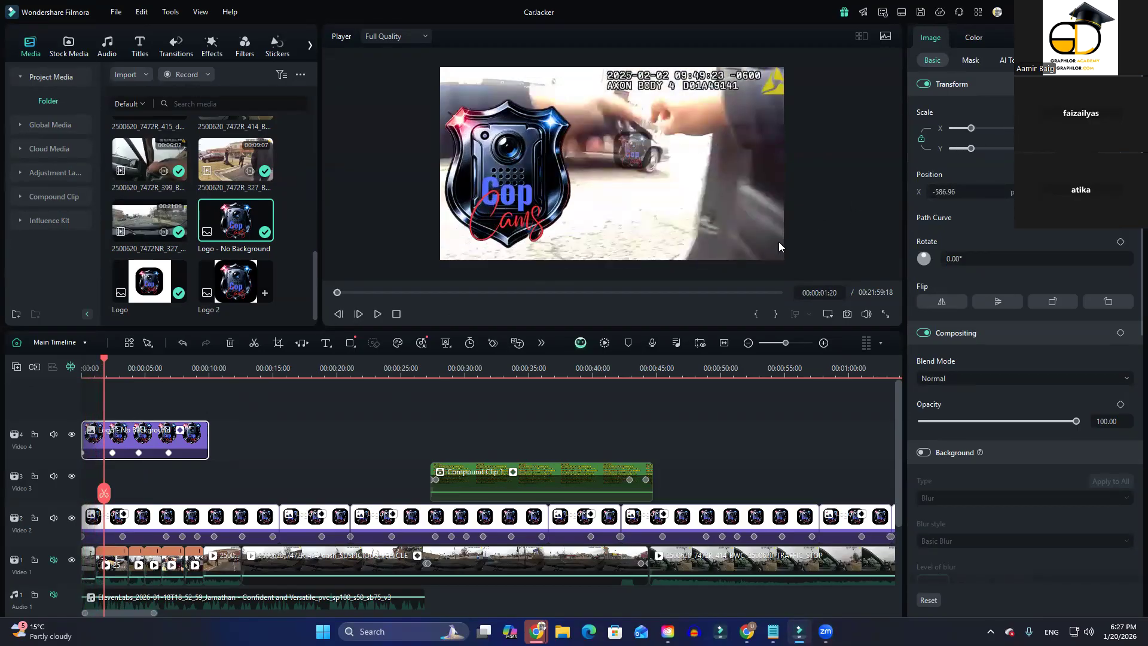
pyautogui.press('space')
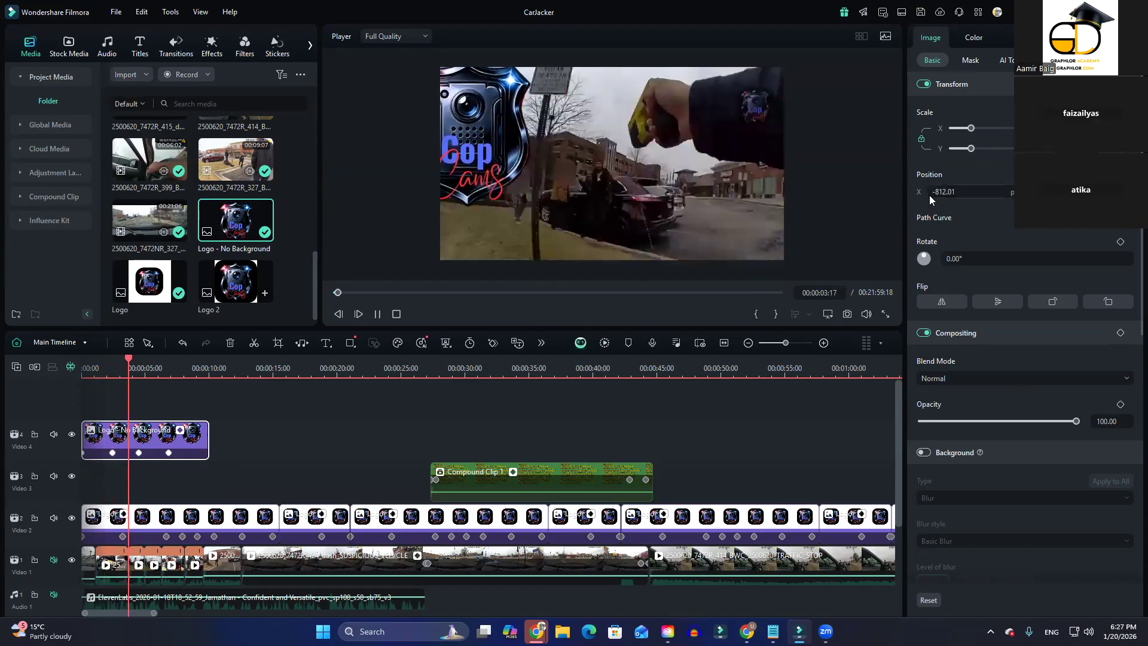
pyautogui.press('space')
pyautogui.moveTo(971, 128); pyautogui.dragTo(959, 128)
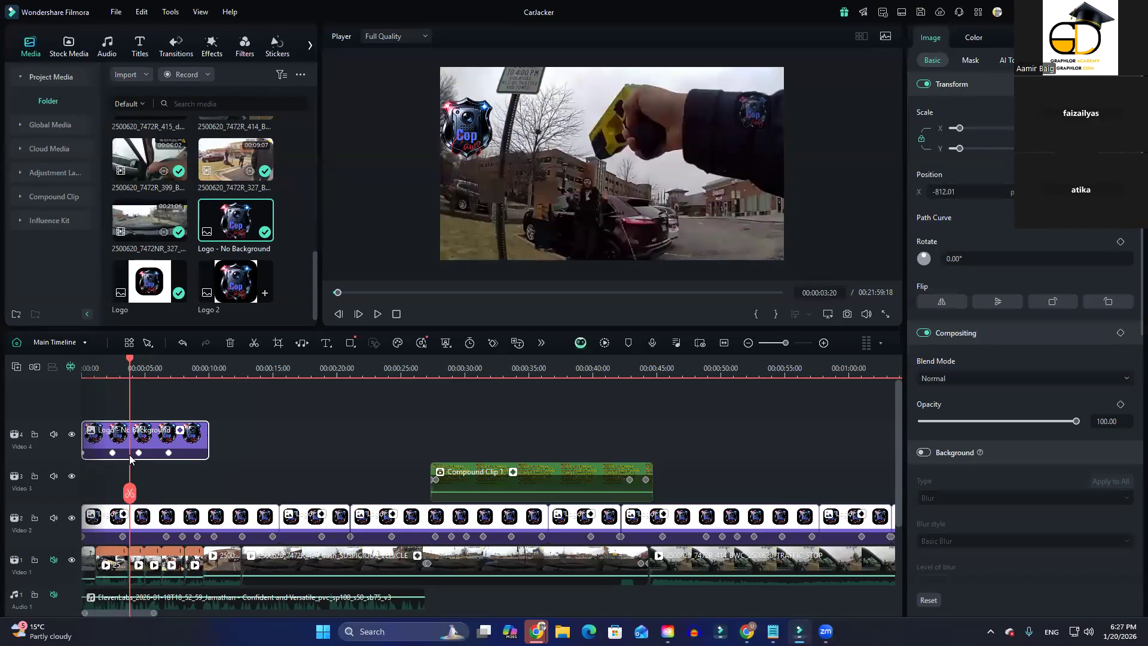
# Move the logo in the preview to X 603.23 at the start and to the lower-left corner, X -741.94, at 00:00:02:11
pyautogui.moveTo(124, 491)
pyautogui.mouseDown()
pyautogui.moveTo(99, 491)
pyautogui.moveTo(119, 490)
pyautogui.mouseUp()
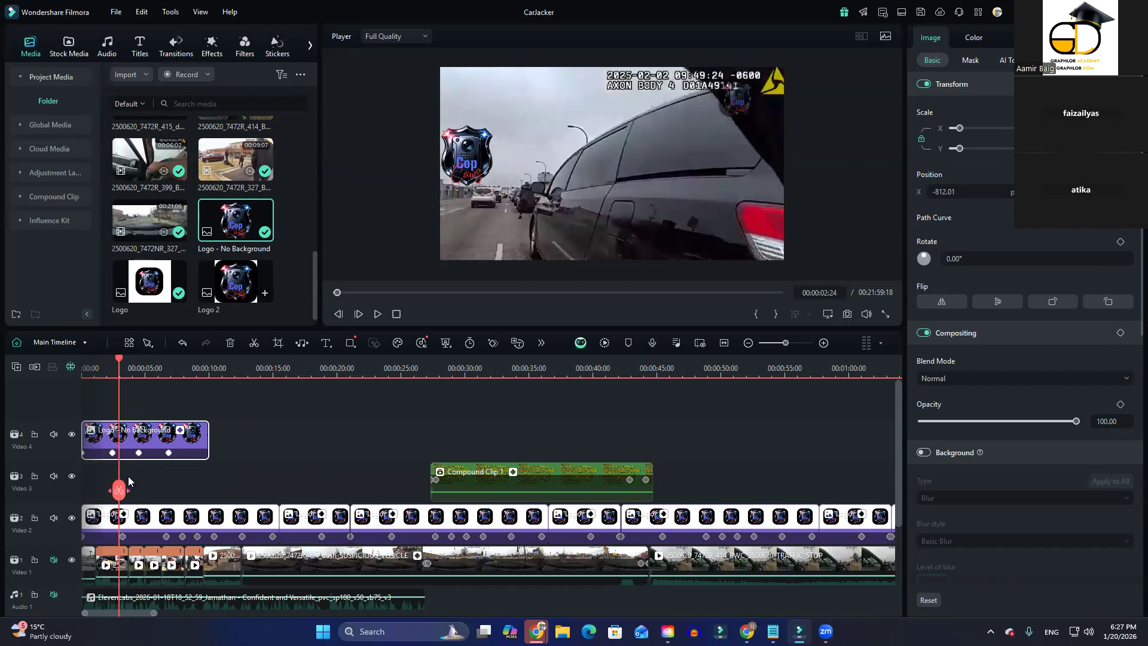
pyautogui.moveTo(118, 492); pyautogui.dragTo(72, 498)
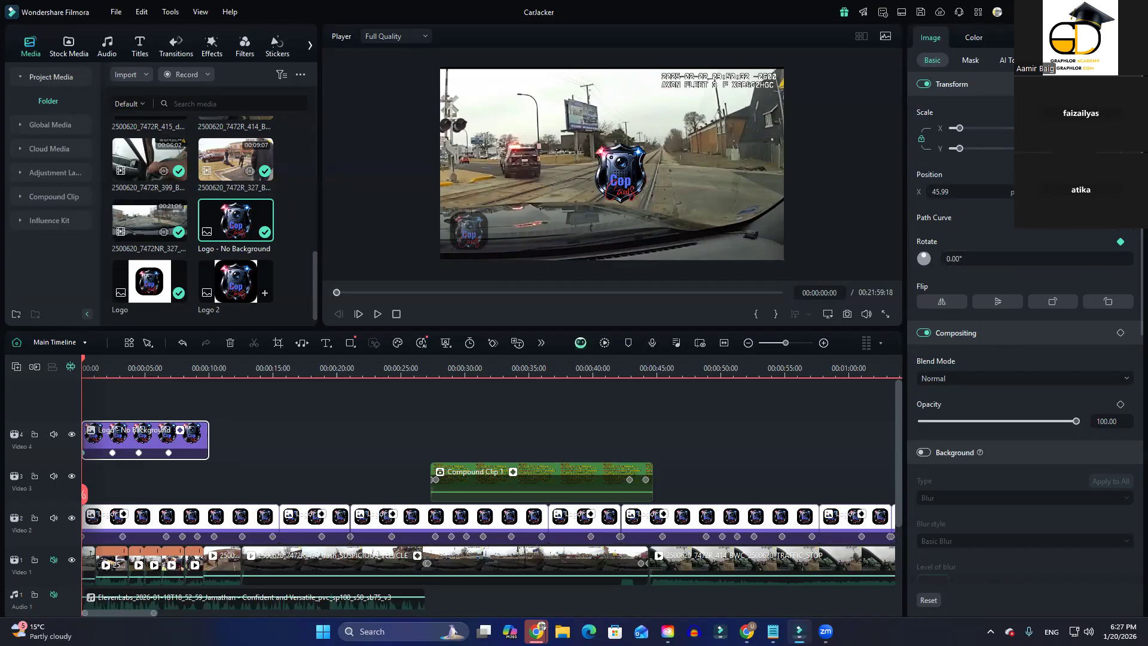
pyautogui.moveTo(625, 183); pyautogui.dragTo(726, 156)
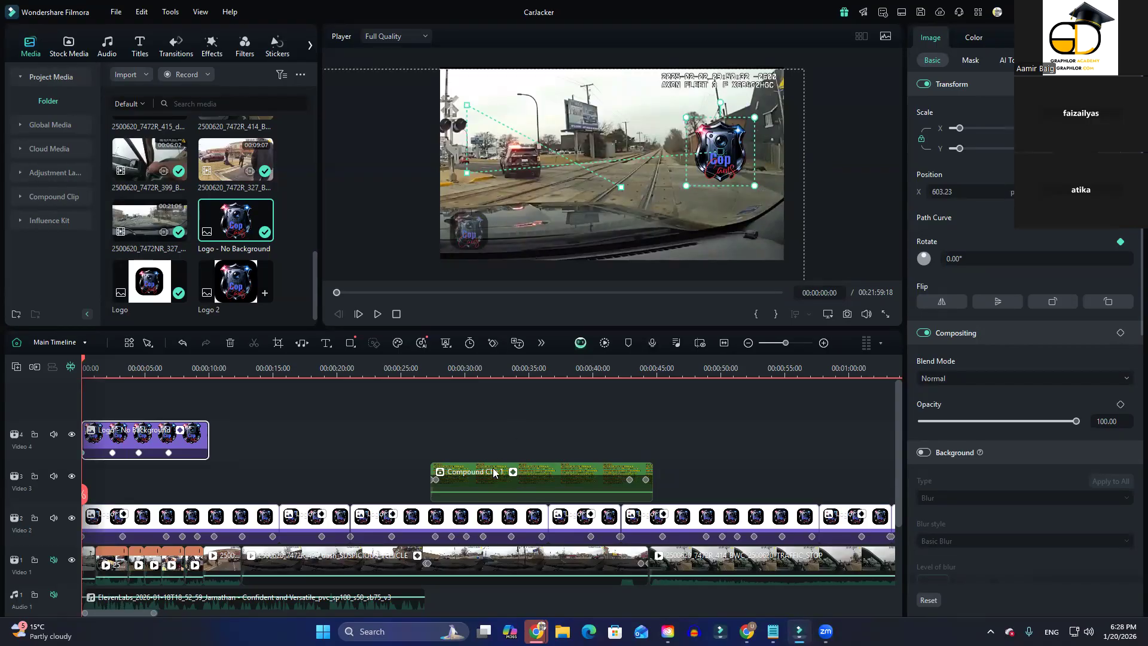
pyautogui.moveTo(84, 363); pyautogui.dragTo(61, 406)
pyautogui.moveTo(468, 177); pyautogui.dragTo(480, 235)
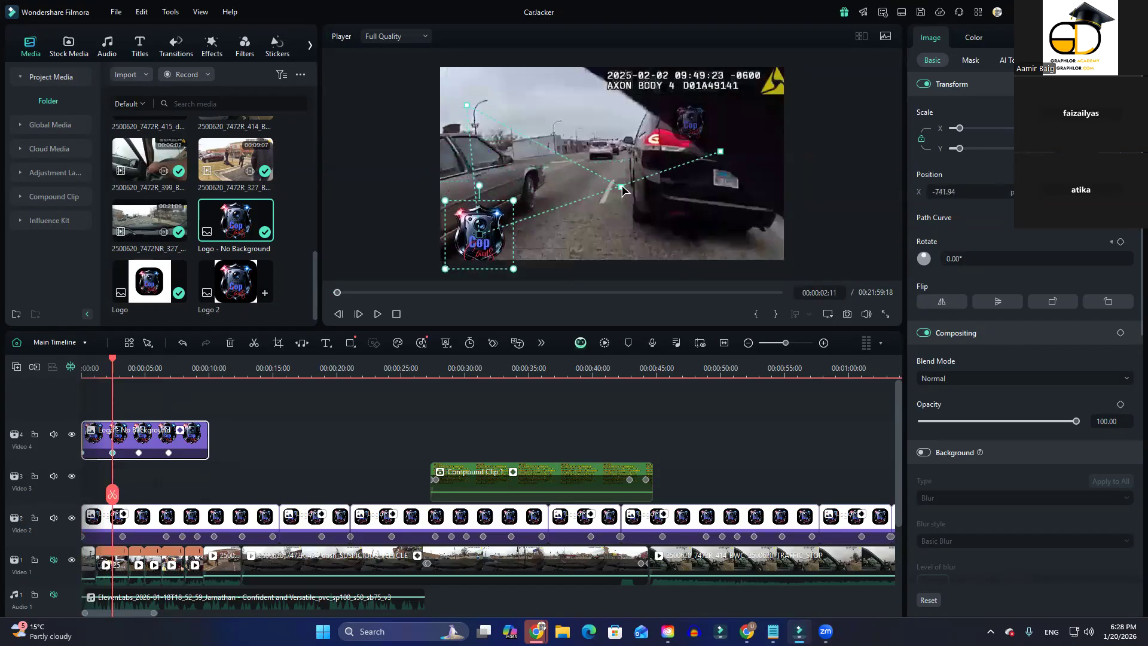
# Reposition the logo's path points to about X 183.46, Y 255.64 at 00:00:06:21 and X -718.58 in the upper-left corner at 00:00:04:12
pyautogui.click(621, 190)
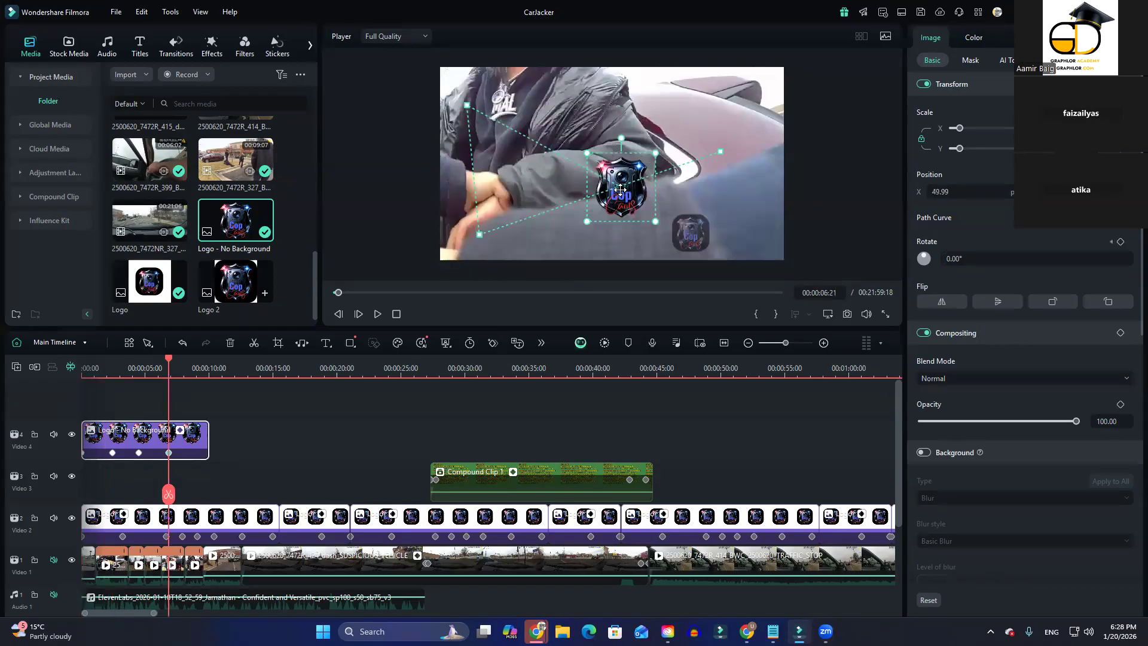
pyautogui.moveTo(621, 190); pyautogui.dragTo(645, 121)
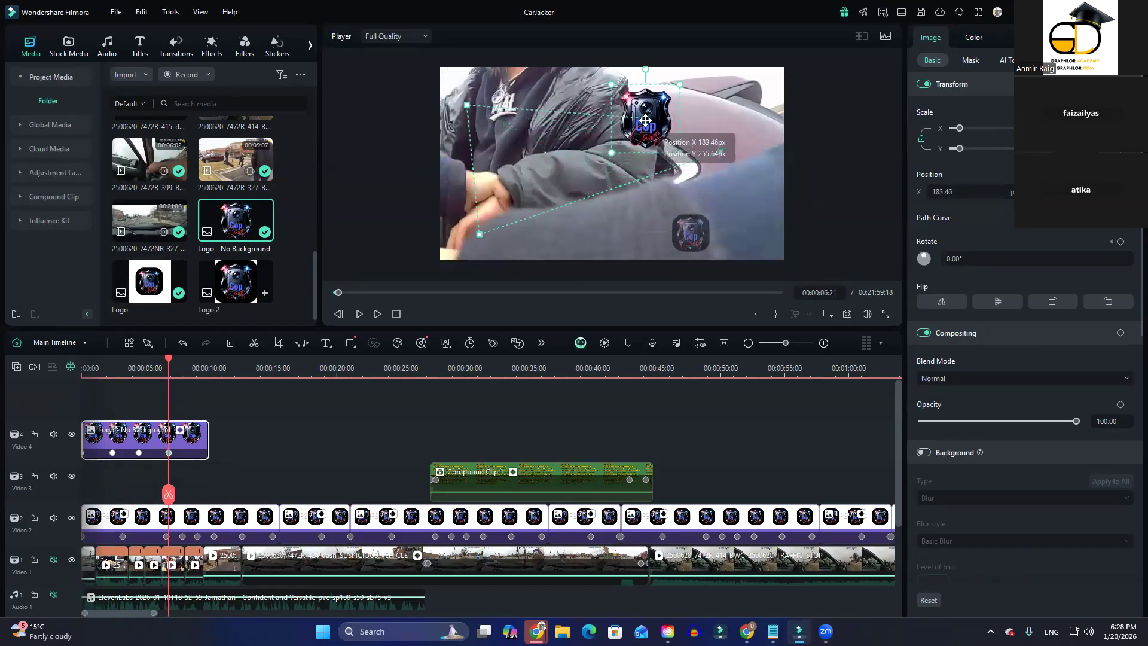
pyautogui.click(468, 107)
pyautogui.moveTo(468, 108); pyautogui.dragTo(715, 223)
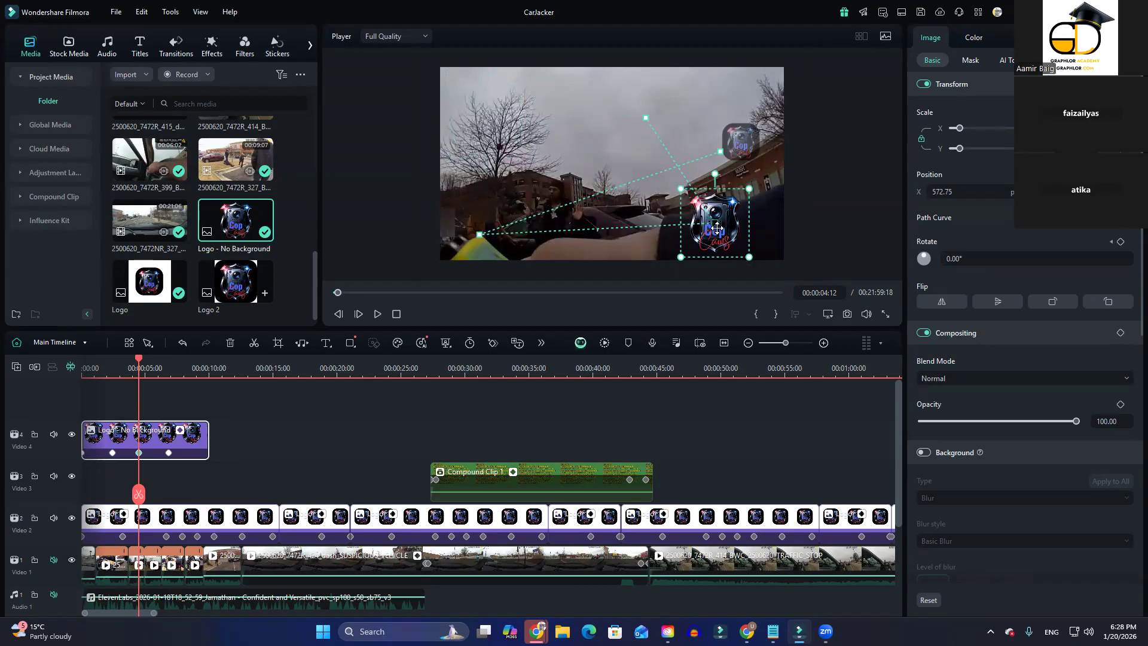
pyautogui.moveTo(716, 221); pyautogui.dragTo(486, 101)
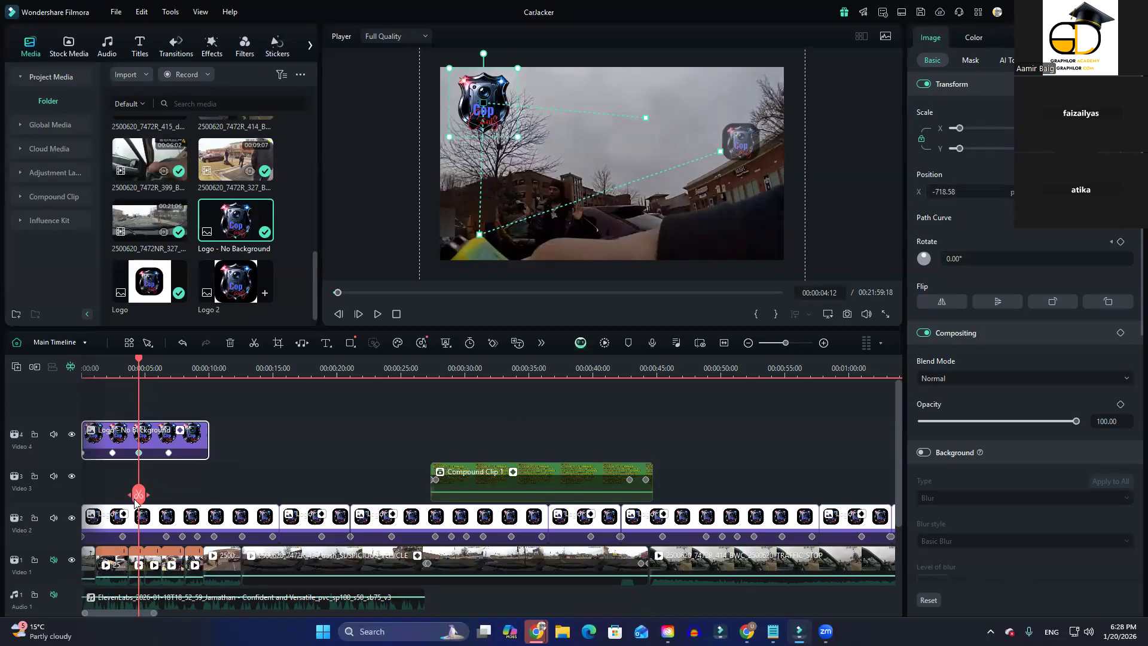
# Scrub through the logo clip to check its adjusted motion path
pyautogui.moveTo(138, 495); pyautogui.dragTo(245, 480)
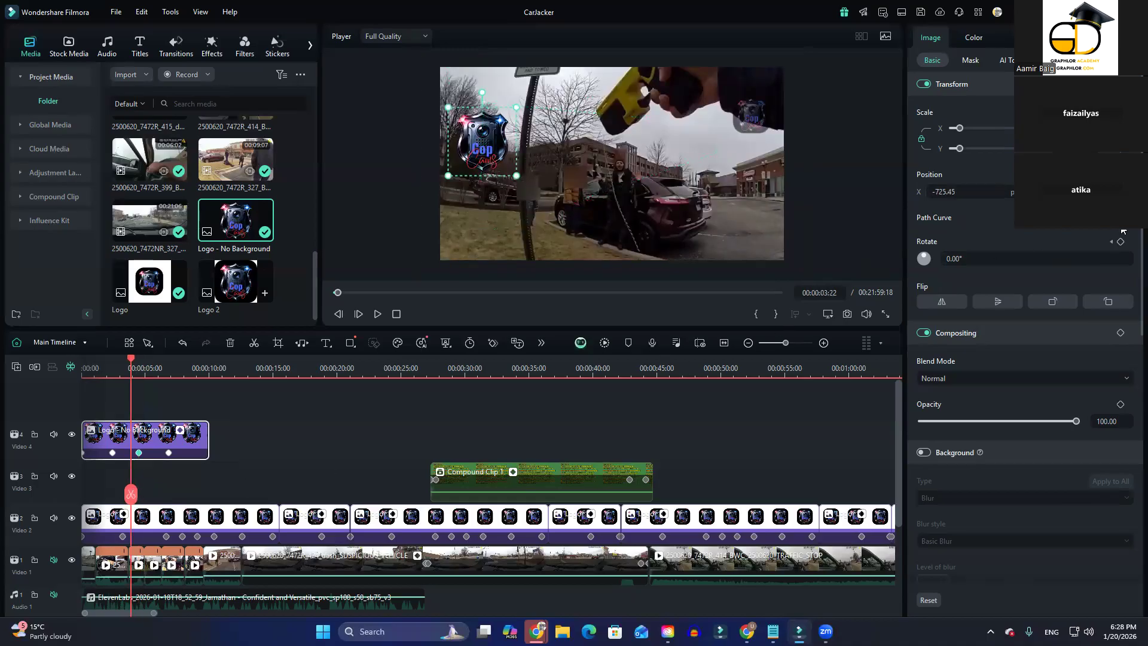
pyautogui.moveTo(130, 496); pyautogui.dragTo(80, 508)
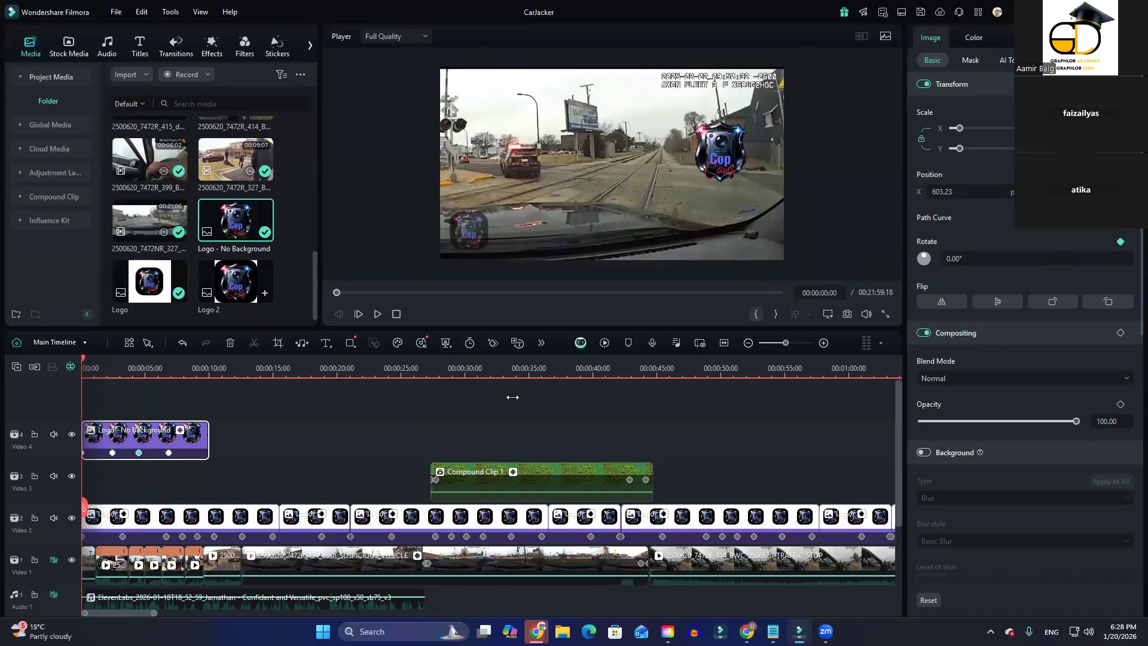
pyautogui.moveTo(84, 507); pyautogui.dragTo(101, 507)
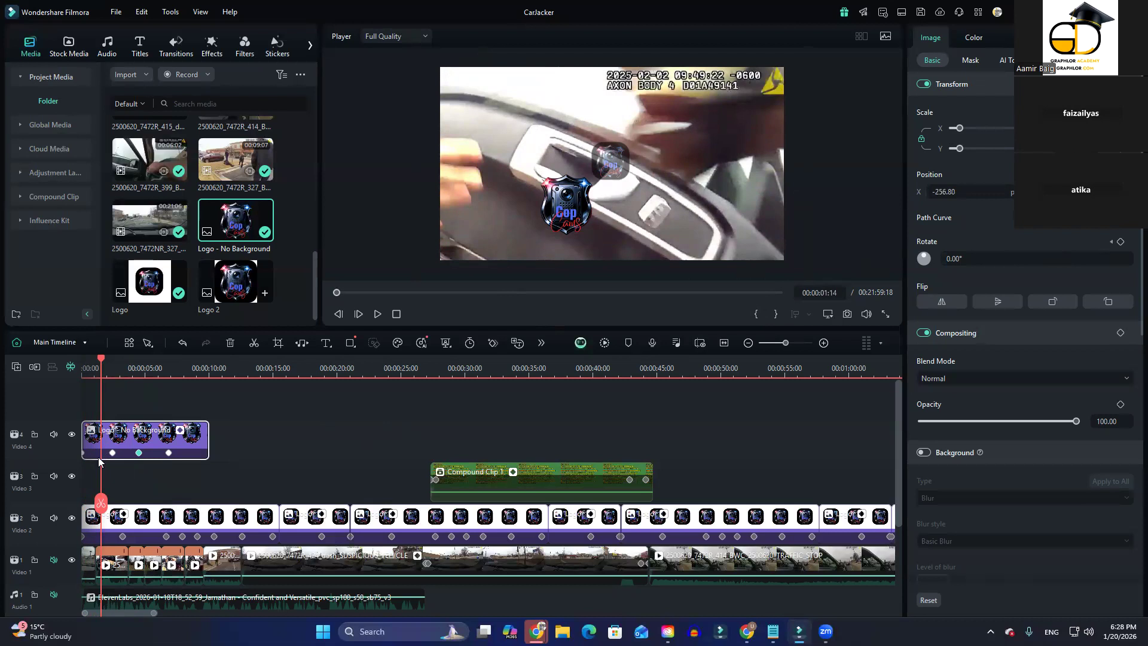
# Keyframe the logo's scale so it is enlarged at 00:00:01:08 and small again at 00:00:03:15
pyautogui.scroll(5, 102, 457)
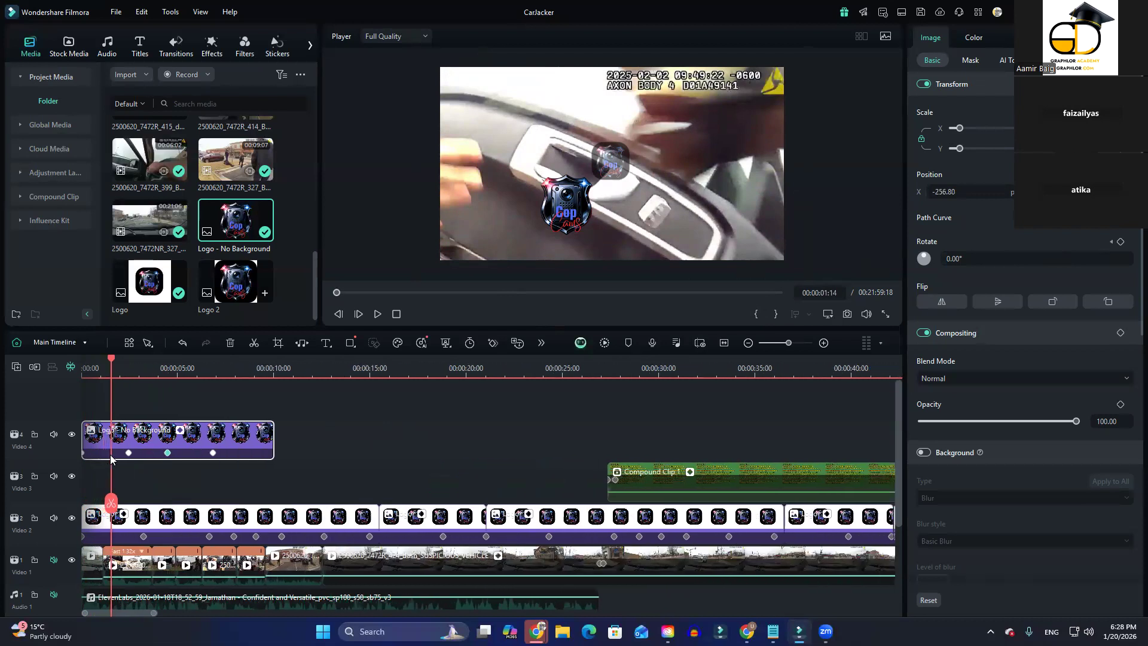
pyautogui.moveTo(143, 503); pyautogui.dragTo(134, 497)
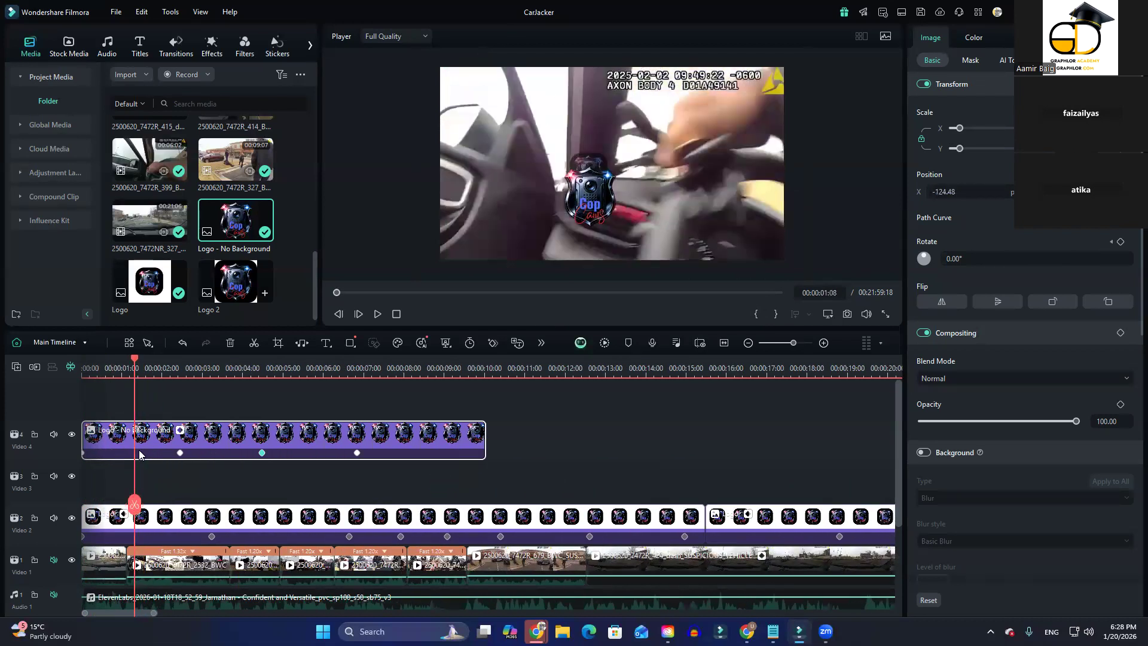
pyautogui.moveTo(959, 133); pyautogui.dragTo(968, 132)
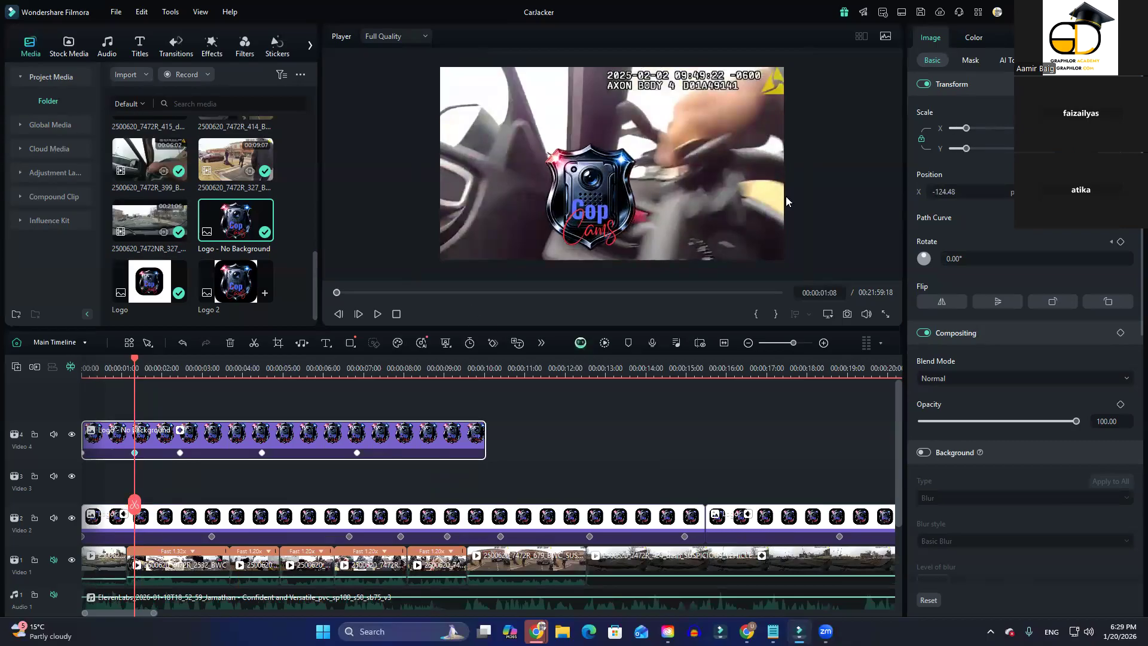
pyautogui.moveTo(135, 504); pyautogui.dragTo(226, 489)
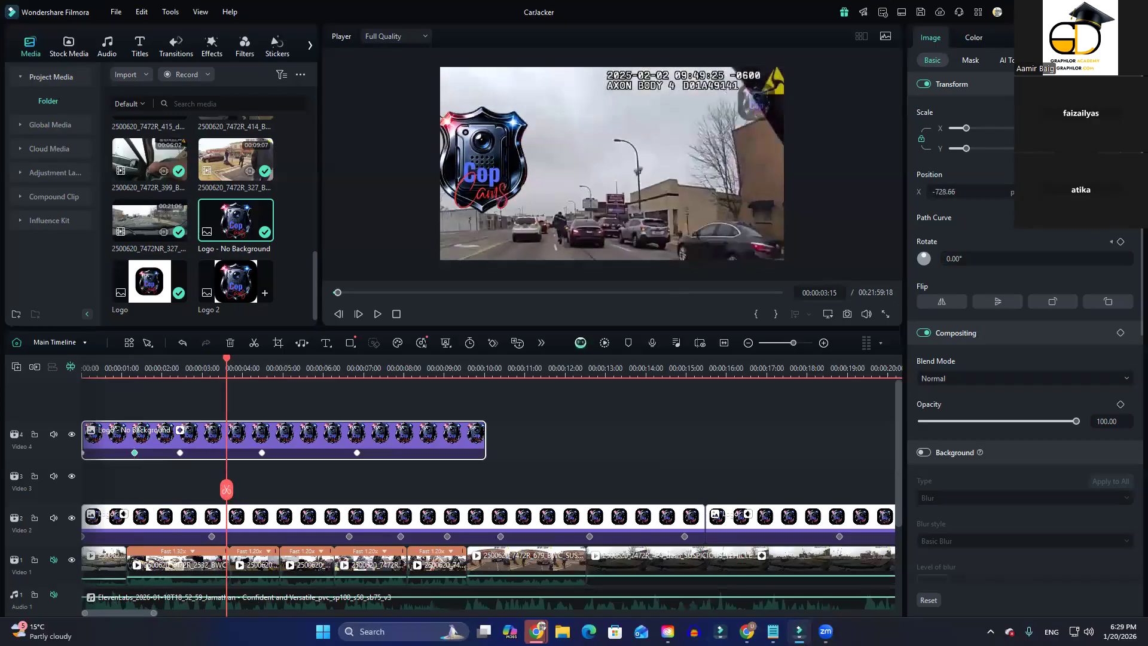
pyautogui.moveTo(967, 133); pyautogui.dragTo(958, 134)
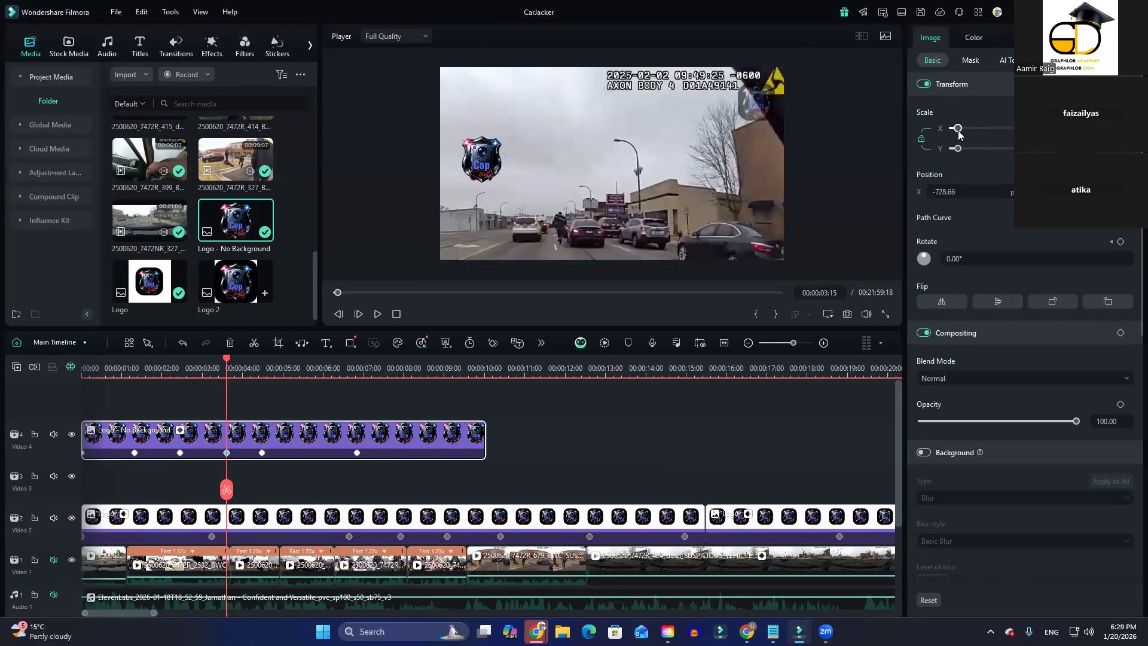
# Add more scale keyframes varying the logo's size, shrinking it to very small at 00:00:07:00, and play the animation from the start
pyautogui.press('space')
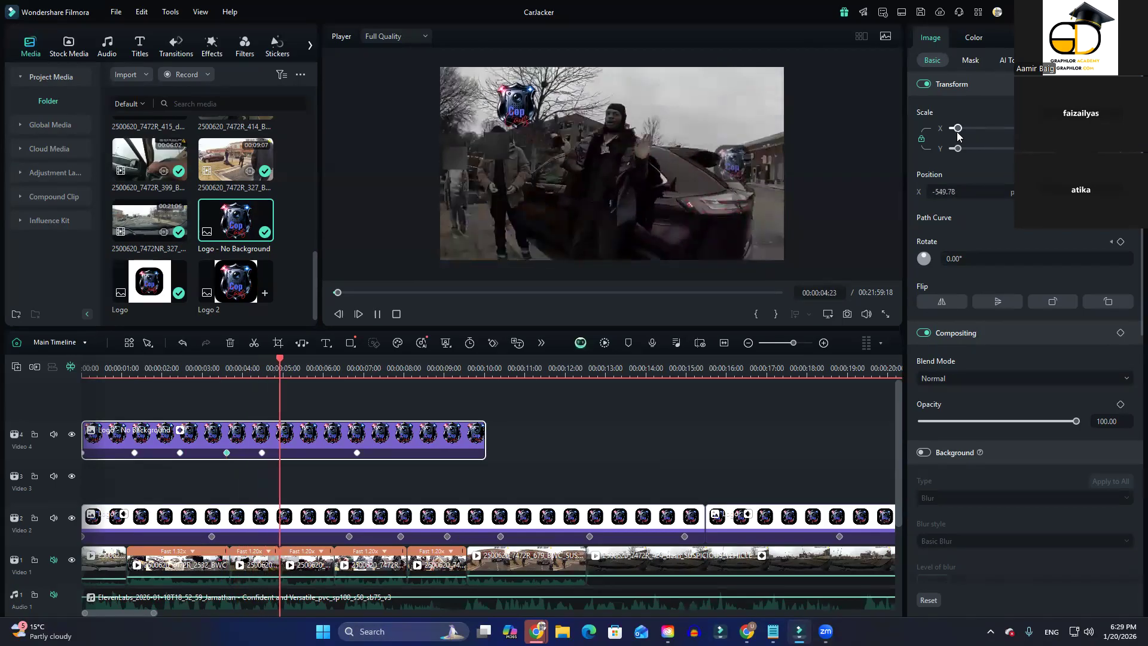
pyautogui.press('space')
pyautogui.moveTo(961, 135)
pyautogui.mouseDown()
pyautogui.moveTo(978, 133)
pyautogui.moveTo(955, 137)
pyautogui.mouseUp()
pyautogui.press('Right')
pyautogui.press('Right')
pyautogui.press('Right')
pyautogui.press('Right')
pyautogui.press('Right')
pyautogui.press('Right')
pyautogui.press('Right')
pyautogui.press('Right')
pyautogui.press('Right')
pyautogui.press('Right')
pyautogui.press('Right')
pyautogui.press('Right')
pyautogui.press('space')
pyautogui.press('space')
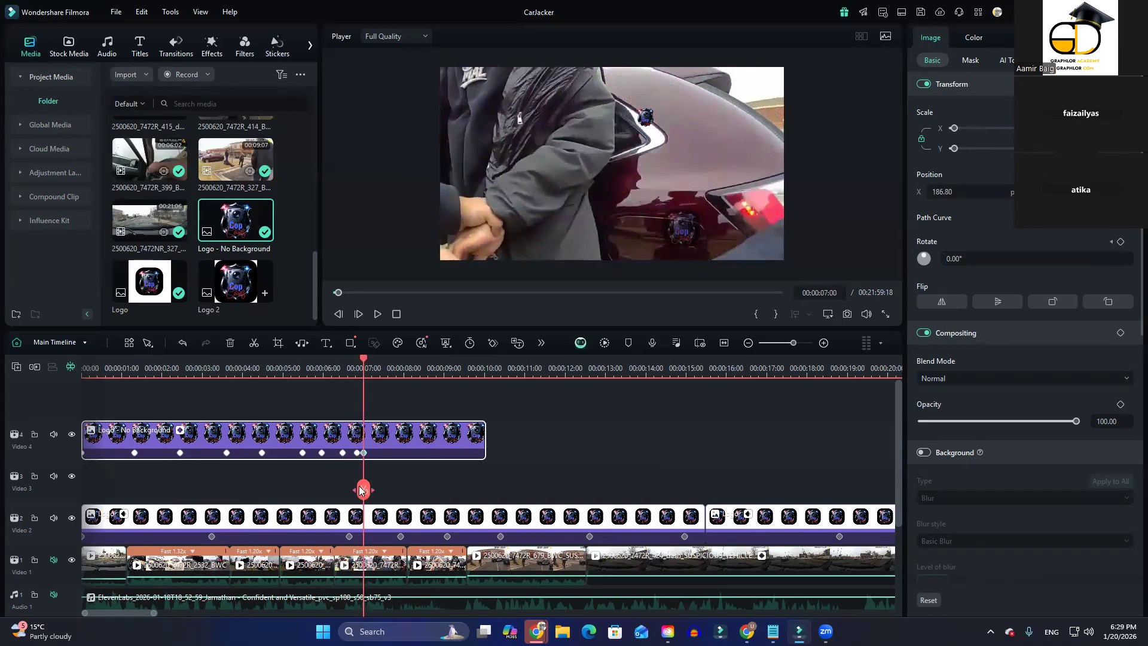
pyautogui.moveTo(363, 515); pyautogui.dragTo(72, 519)
pyautogui.press('space')
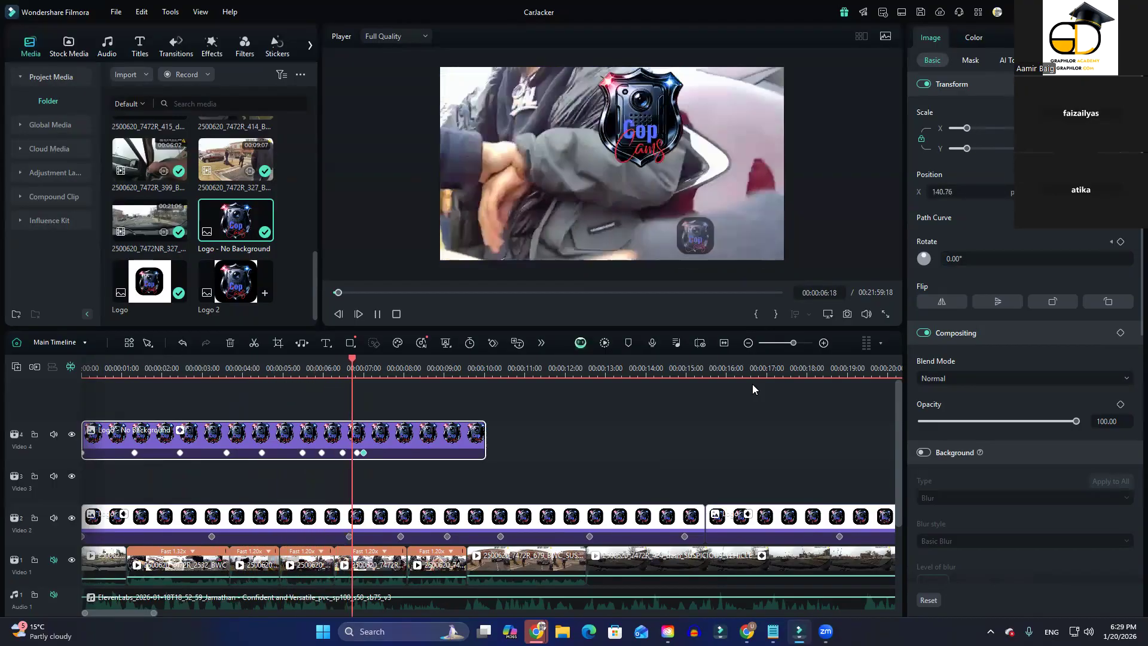
# Stop playback and trim the end of the animated logo clip to just after its last keyframe
pyautogui.press('space')
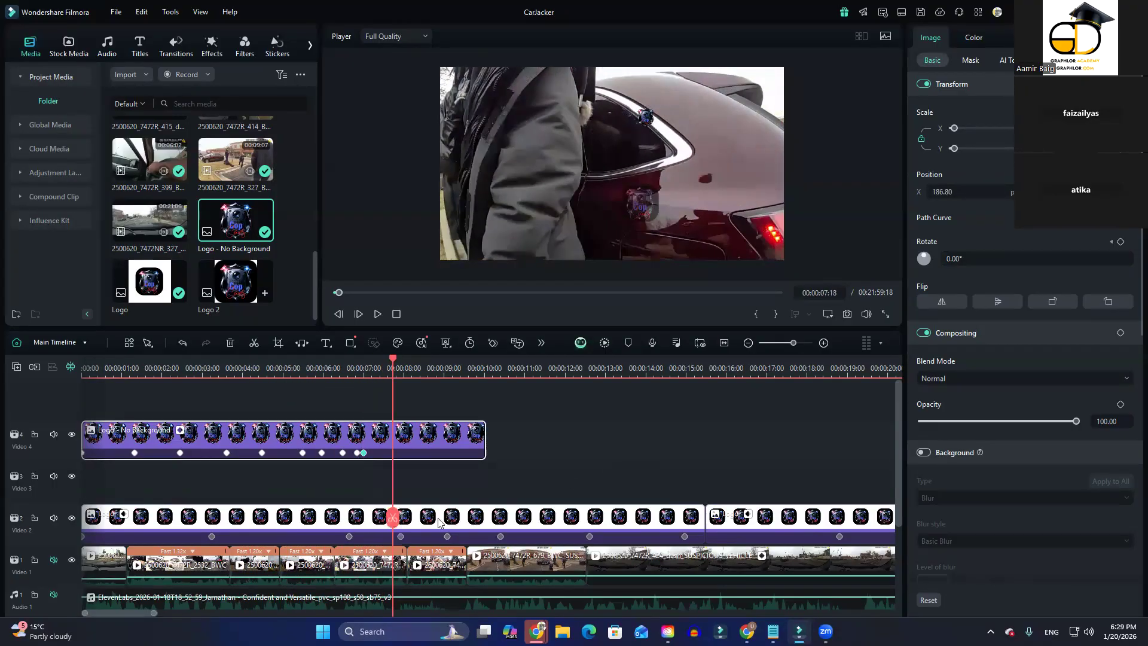
pyautogui.click(379, 521)
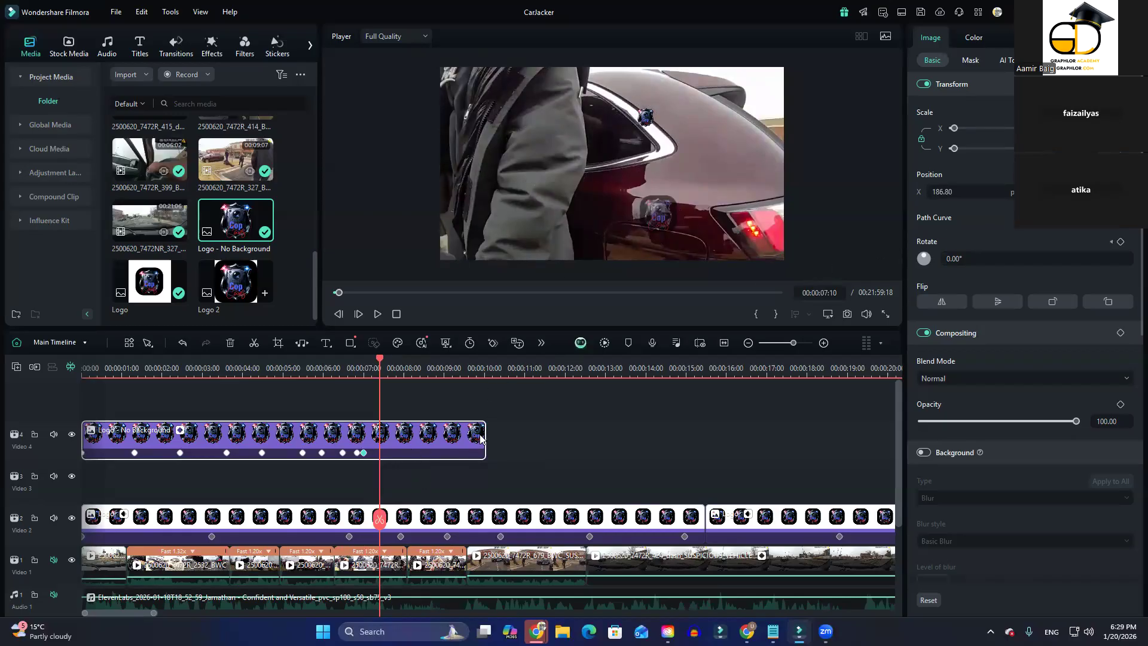
pyautogui.moveTo(478, 449); pyautogui.dragTo(366, 461)
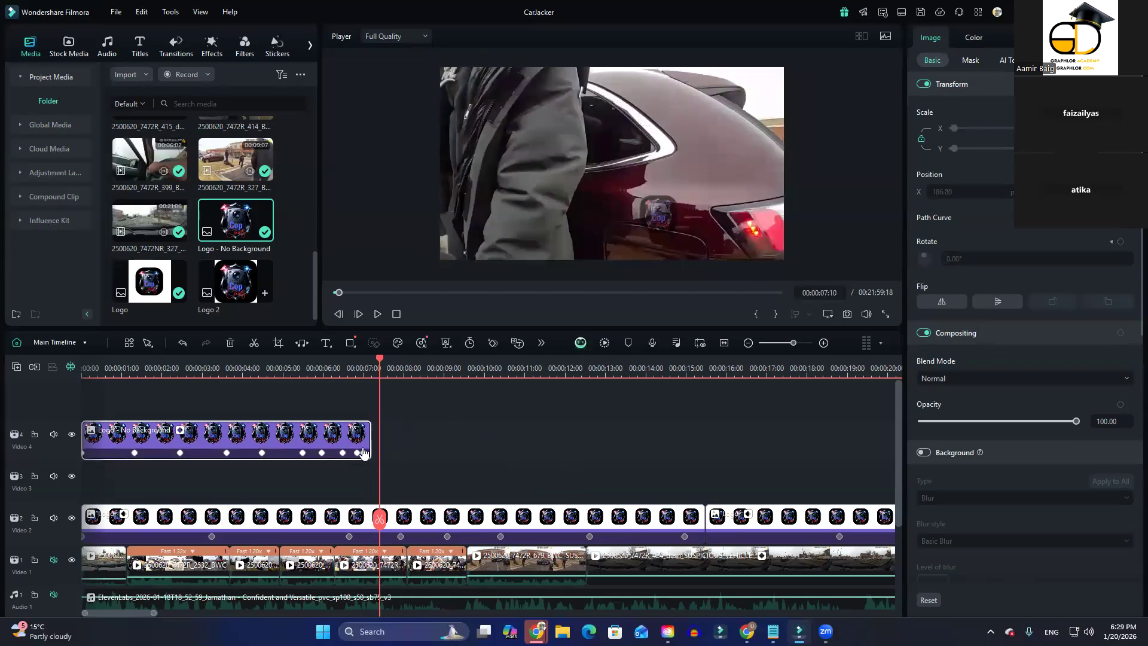
# Duplicate the trimmed logo clip and place the copy directly after the original on the same track
pyautogui.scroll(-5, 365, 473)
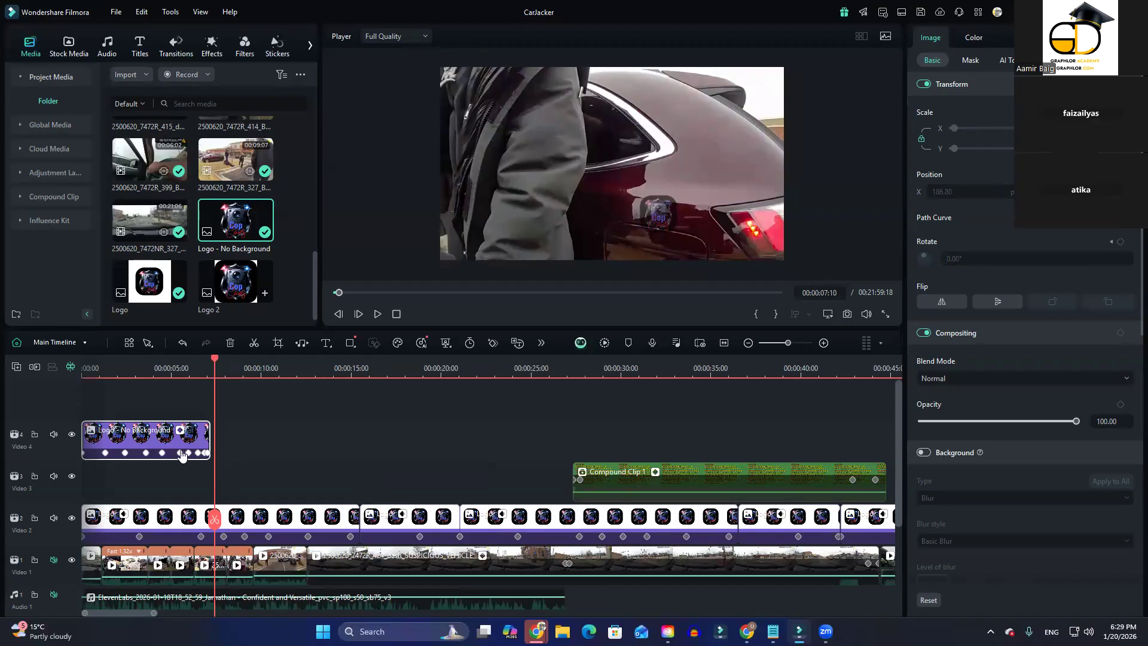
pyautogui.click(244, 435)
pyautogui.click(158, 447)
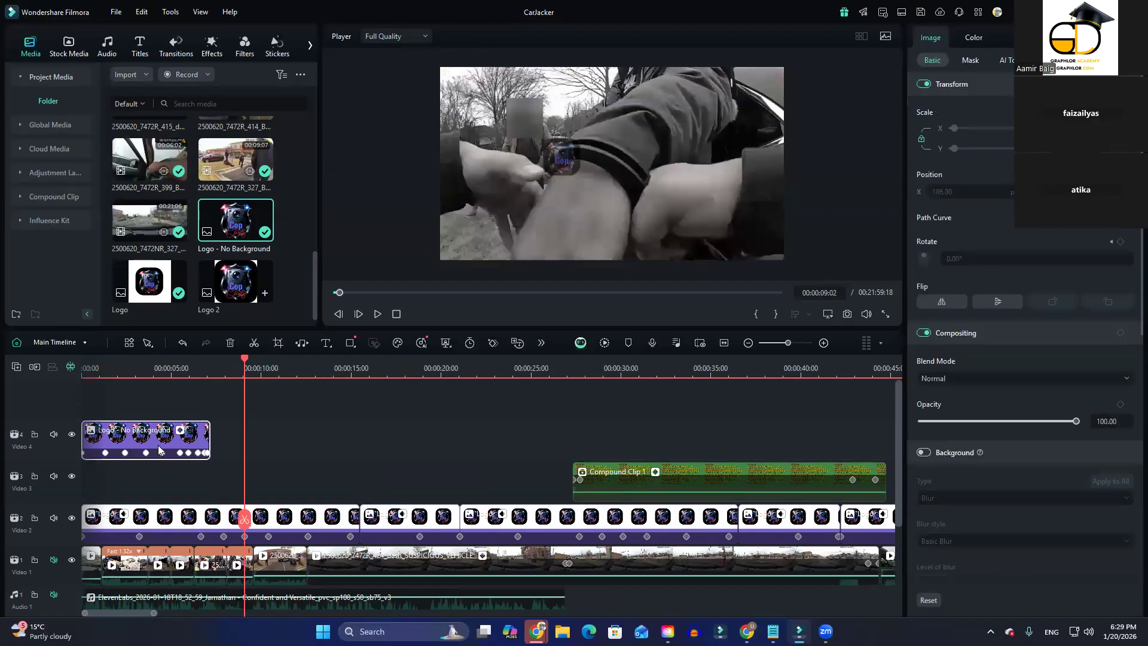
pyautogui.hotkey('ctrl', 'c')
pyautogui.hotkey('ctrl', 'v')
pyautogui.moveTo(276, 446); pyautogui.dragTo(244, 447)
# Paste more copies of the logo clip end to end along the track up to about 00:01:47
pyautogui.click(341, 367)
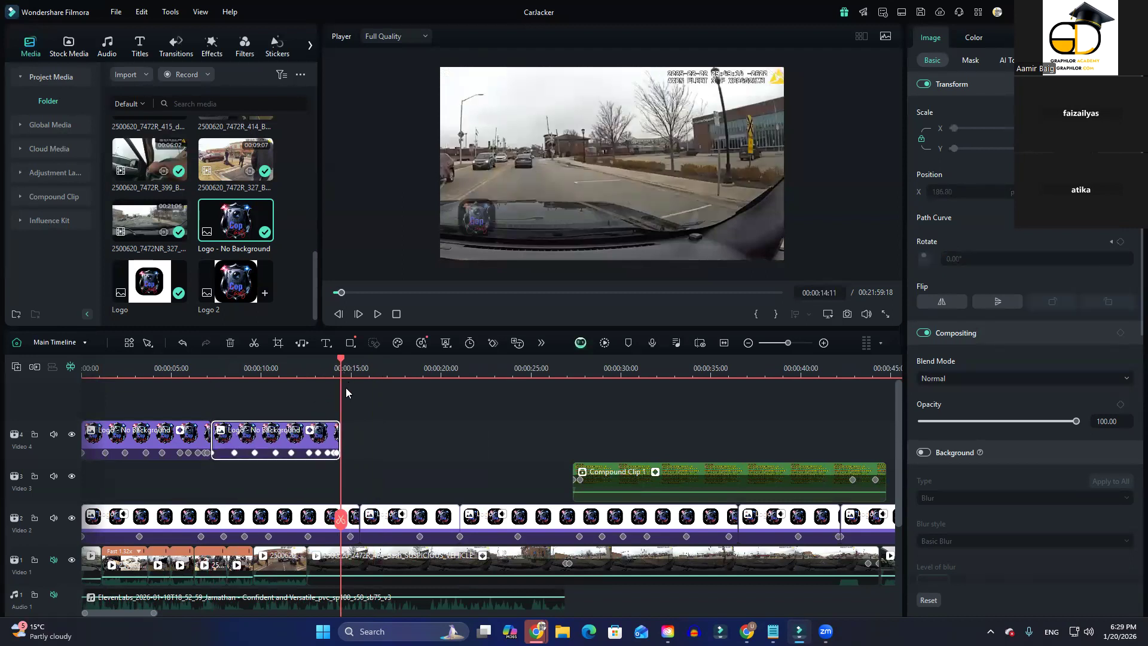
pyautogui.hotkey('ctrl', 'v')
pyautogui.hotkey('ctrl', 'v')
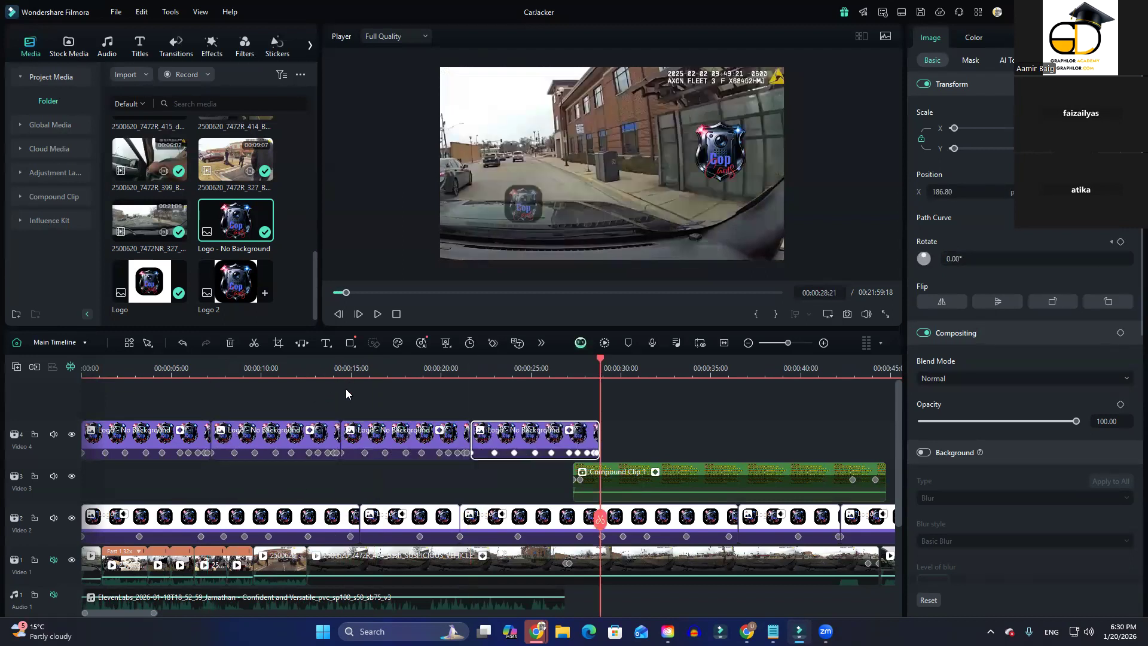
pyautogui.hotkey('ctrl', 'v')
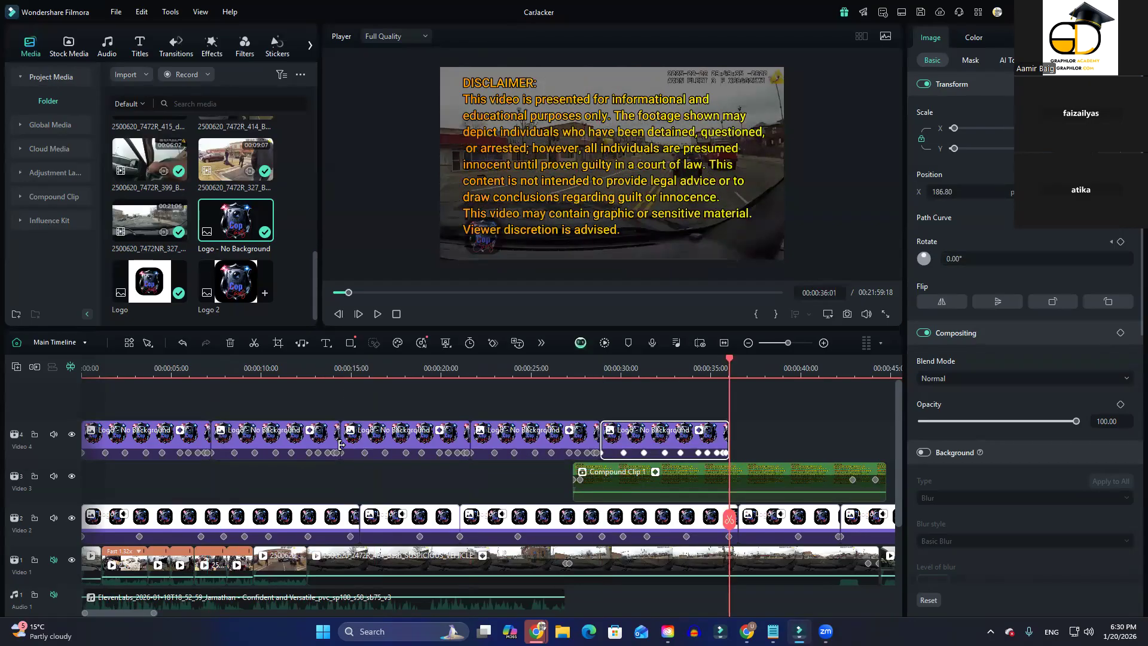
pyautogui.scroll(-5, 341, 447)
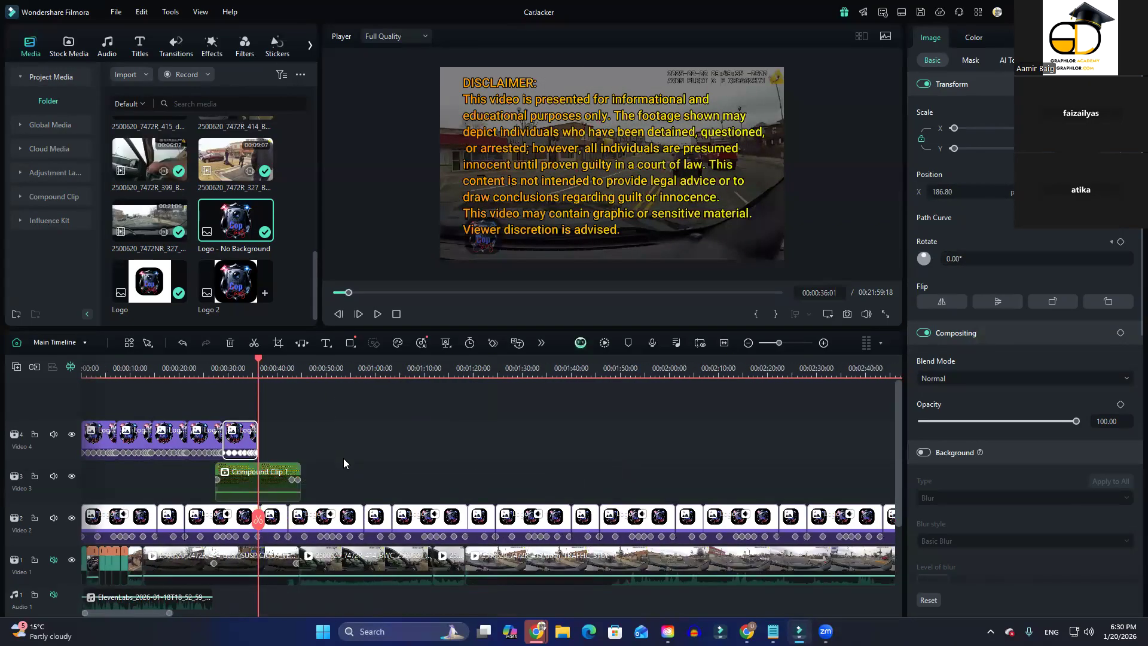
pyautogui.hotkey('ctrl', 'v')
pyautogui.hotkey('ctrl', 'v')
pyautogui.hotkey('ctrl', 'v')
pyautogui.hotkey('ctrl', 'v')
pyautogui.hotkey('ctrl', 'v')
pyautogui.hotkey('ctrl', 'v')
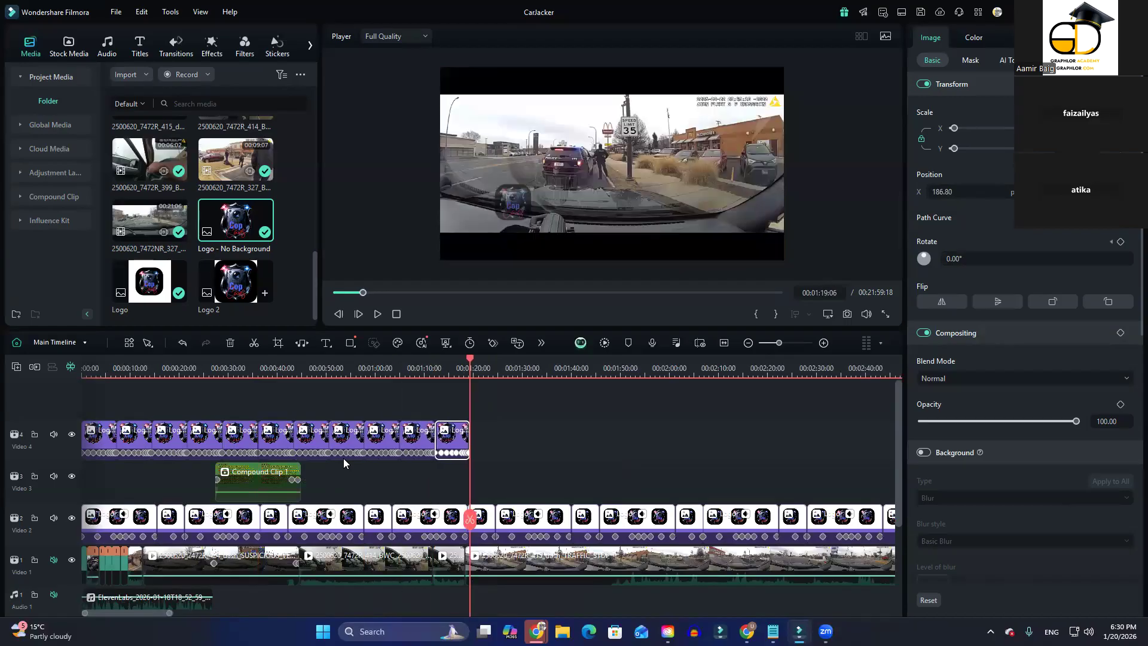
pyautogui.hotkey('ctrl', 'v')
pyautogui.hotkey('ctrl', 'v')
pyautogui.hotkey('ctrl', 'v')
pyautogui.hotkey('ctrl', 'v')
# Play the repeated logo animation from the start and scrub ahead to 00:00:26:15
pyautogui.click(167, 371)
pyautogui.press('Home')
pyautogui.press('space')
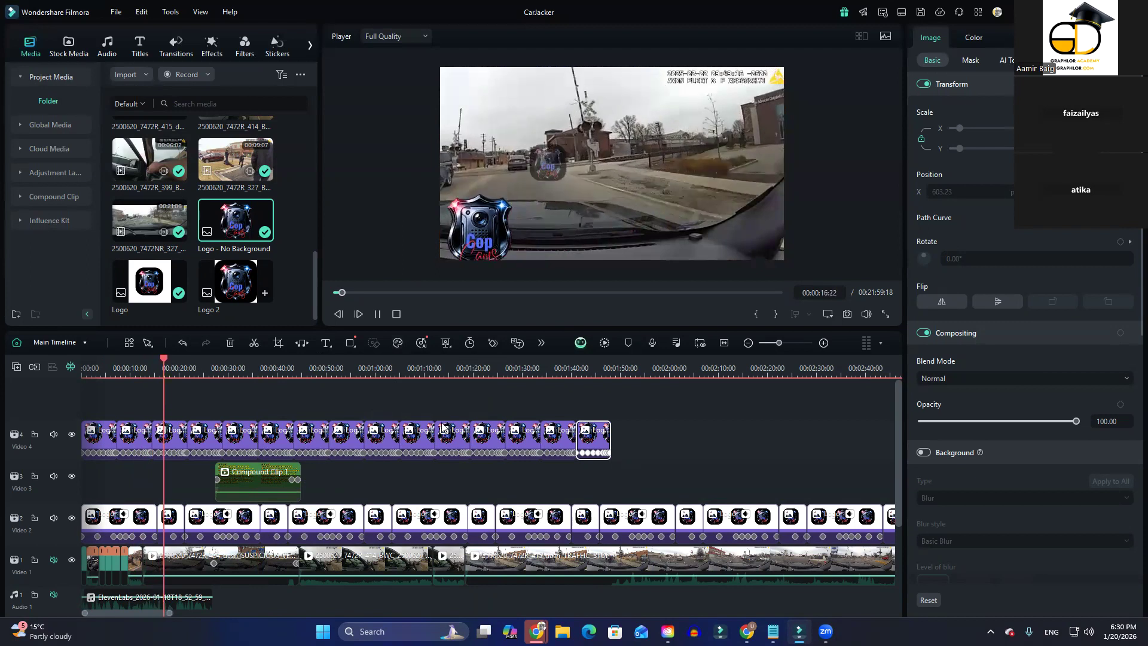
pyautogui.click(378, 314)
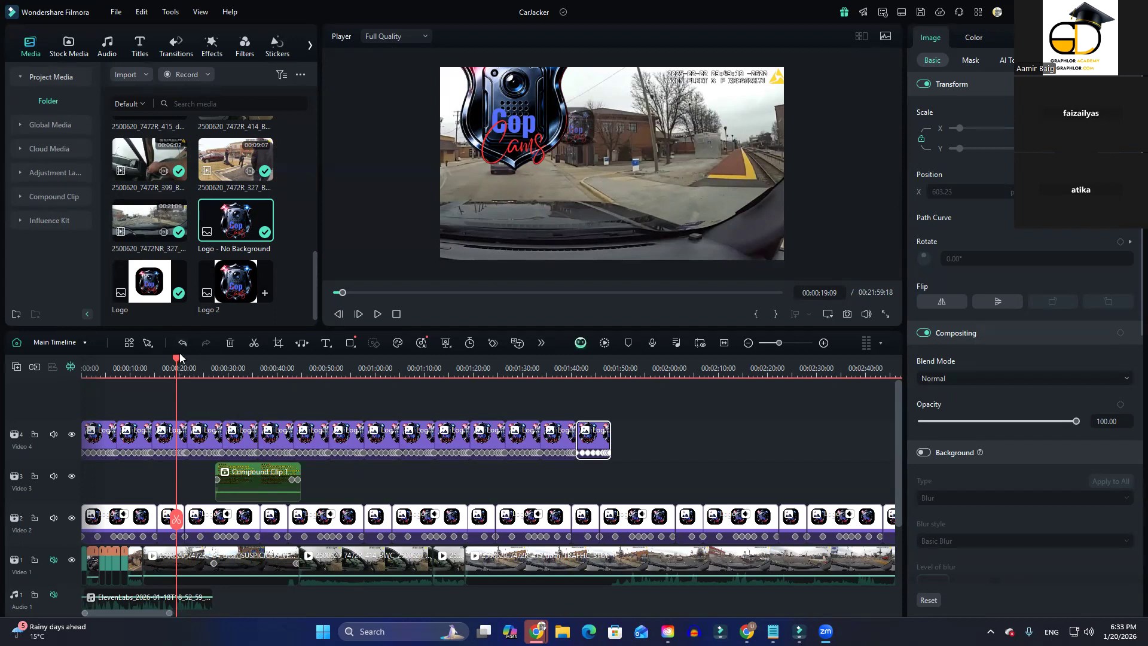
pyautogui.moveTo(177, 359); pyautogui.dragTo(211, 359)
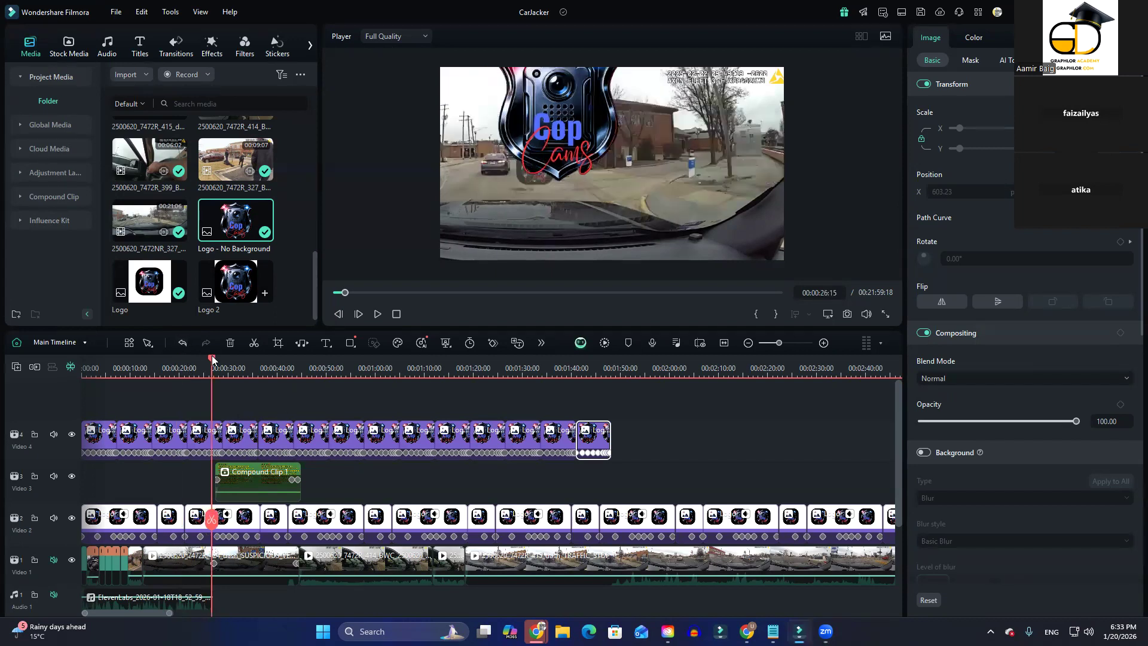
# Delete all logo copies after the first clip and undo the deletion
pyautogui.click(240, 440)
pyautogui.moveTo(635, 410); pyautogui.dragTo(144, 448)
pyautogui.press('Delete')
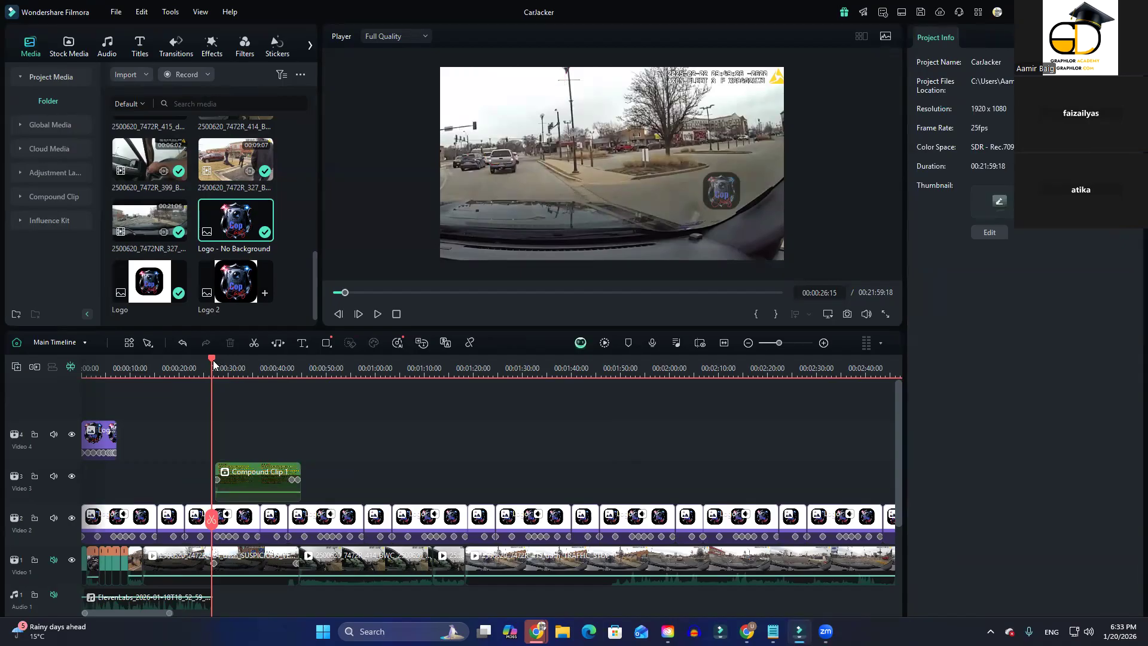
pyautogui.hotkey('ctrl', 'z')
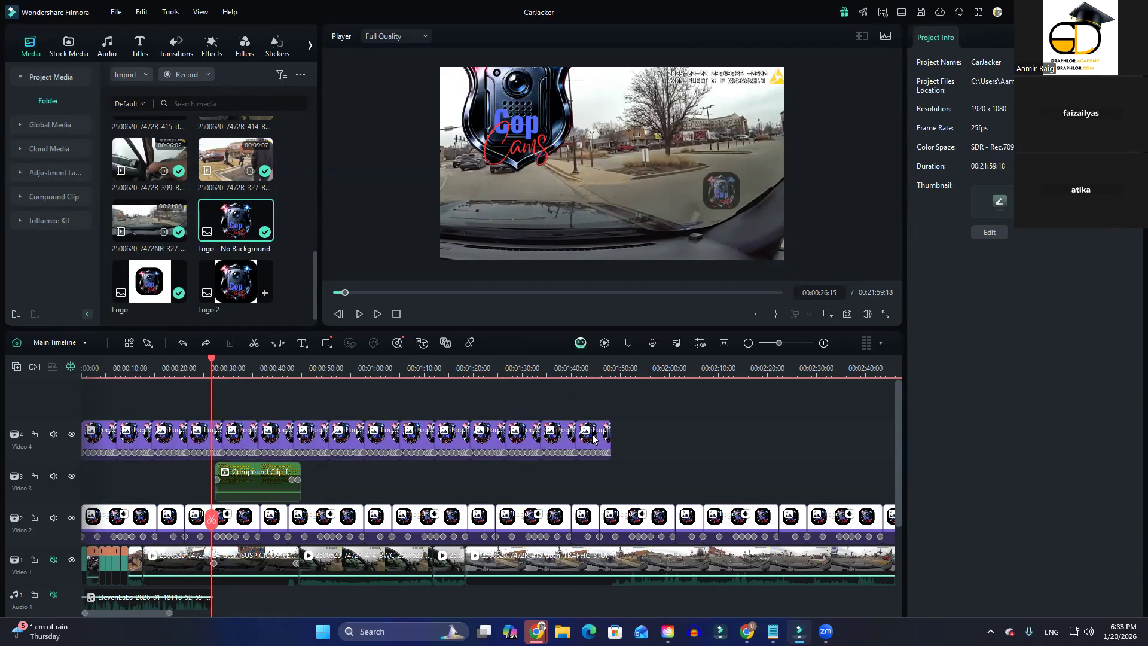
pyautogui.click(553, 446)
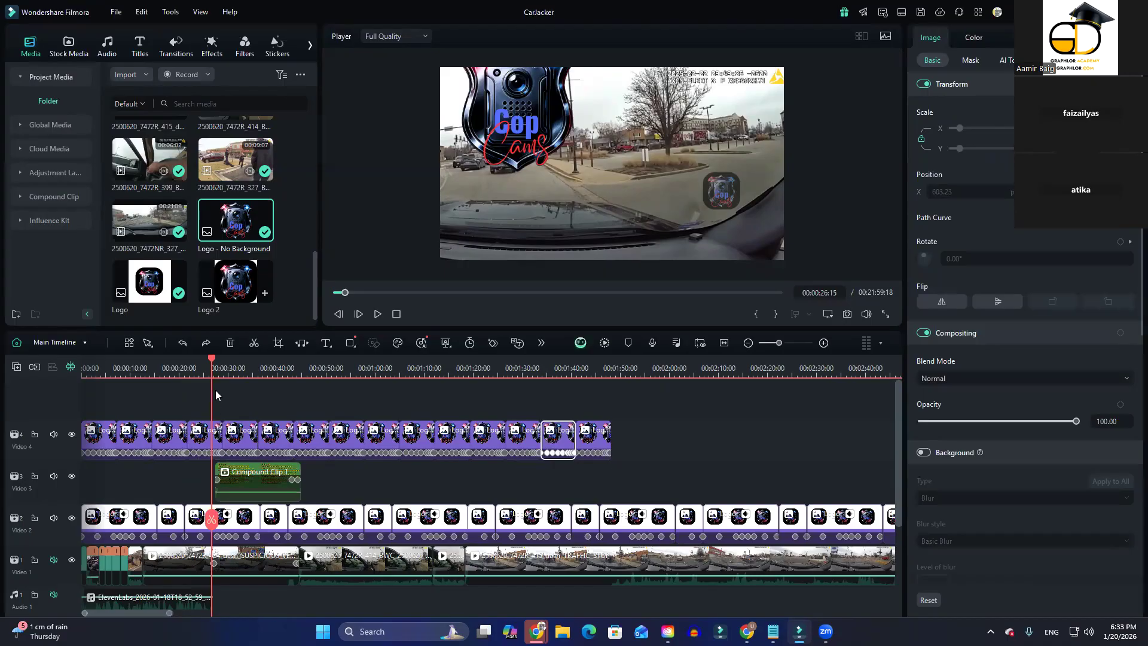
pyautogui.moveTo(213, 359); pyautogui.dragTo(114, 389)
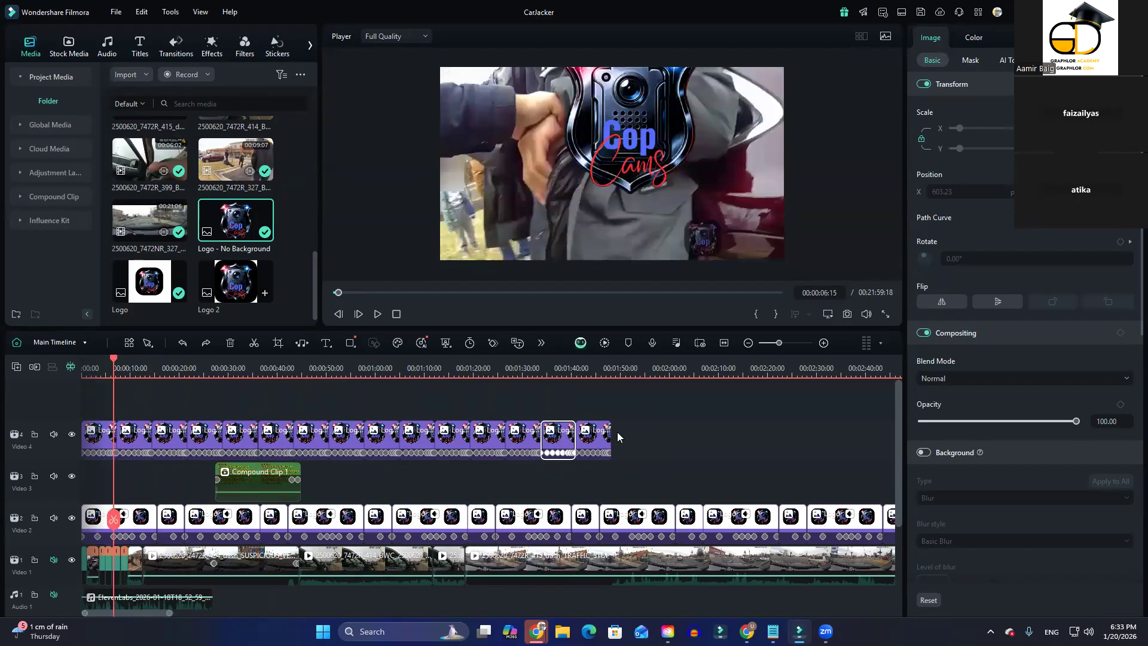
pyautogui.click(603, 442)
pyautogui.click(568, 445)
pyautogui.click(505, 447)
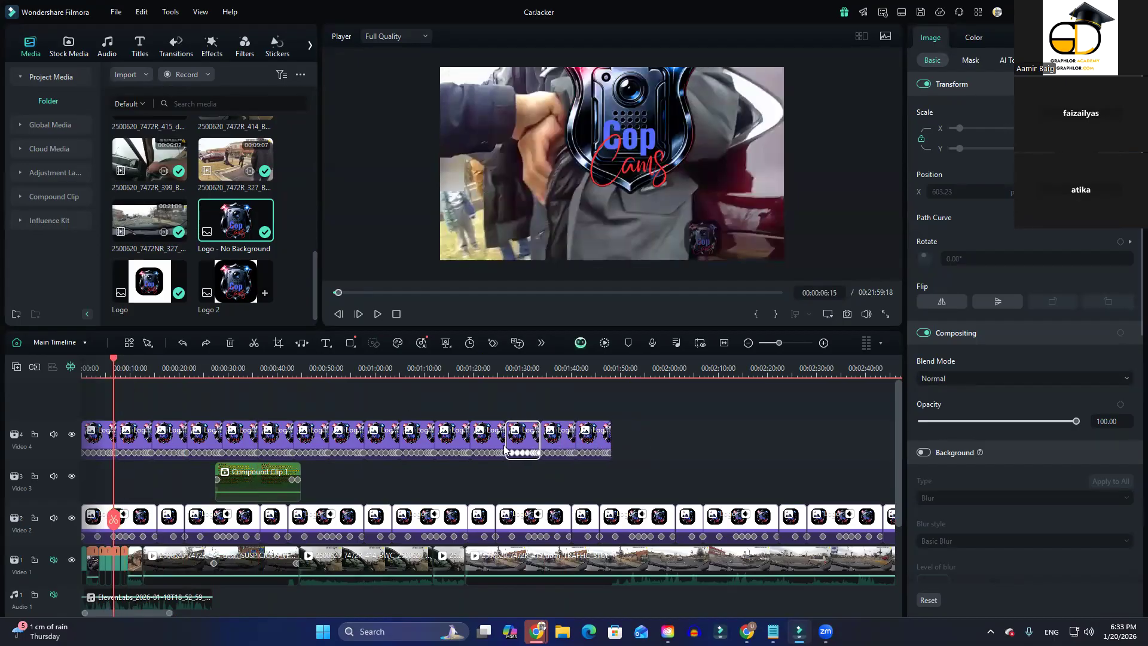
pyautogui.click(489, 447)
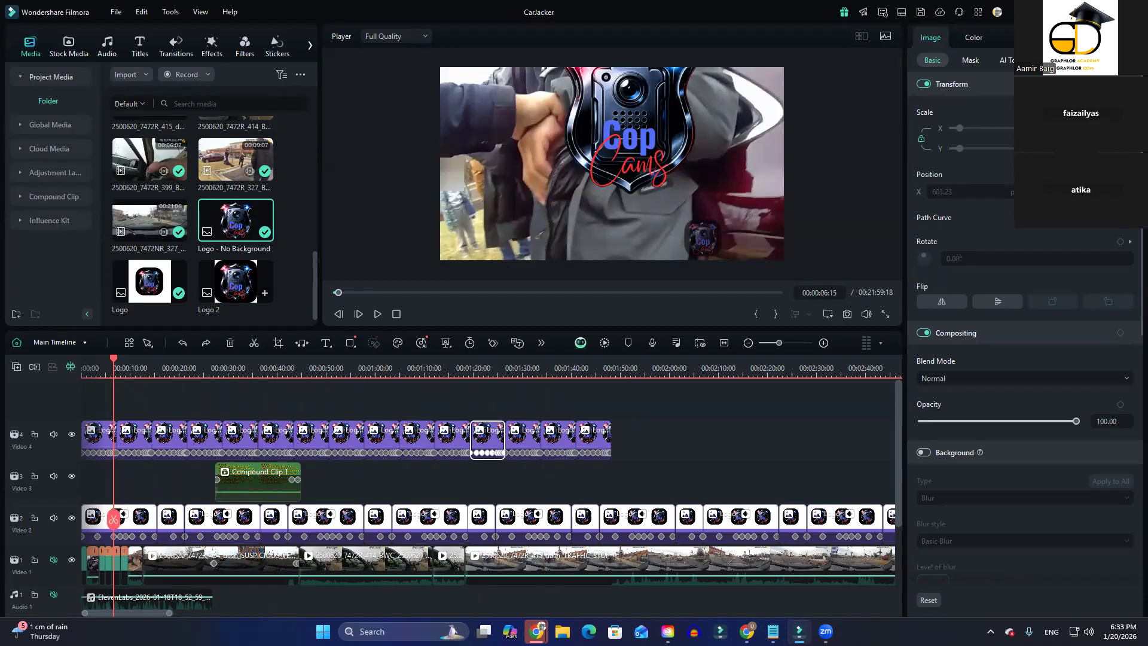
pyautogui.click(451, 441)
# Combine all the logo clips on the Video 4 track into a compound clip named Animated logo
pyautogui.moveTo(651, 393); pyautogui.dragTo(84, 437)
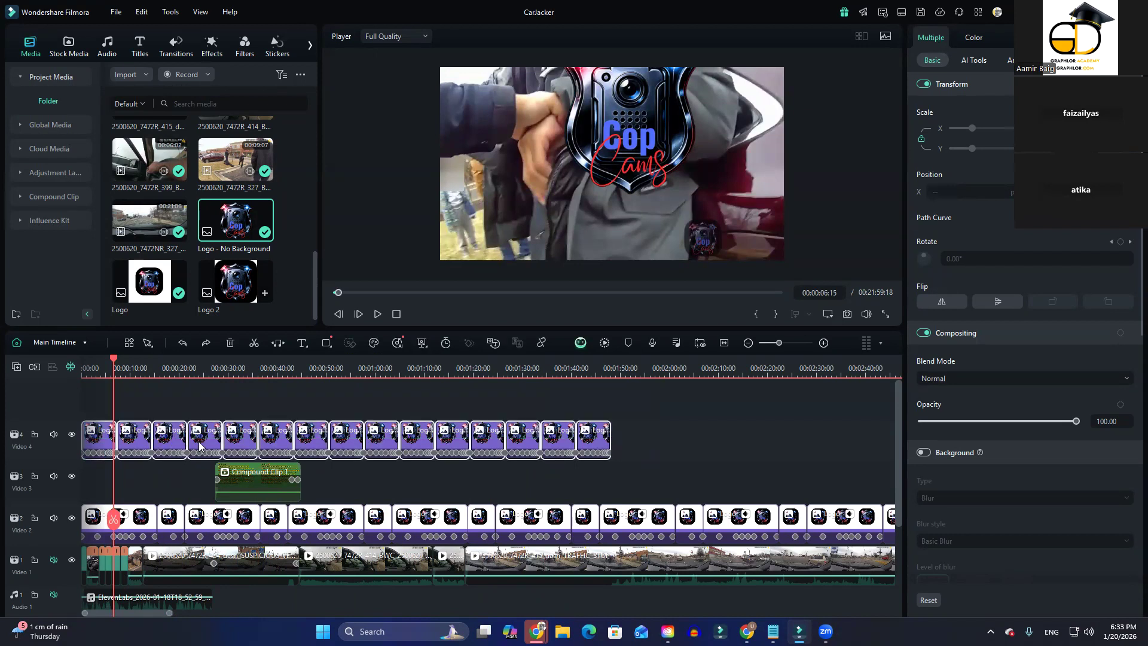
pyautogui.rightClick(205, 440)
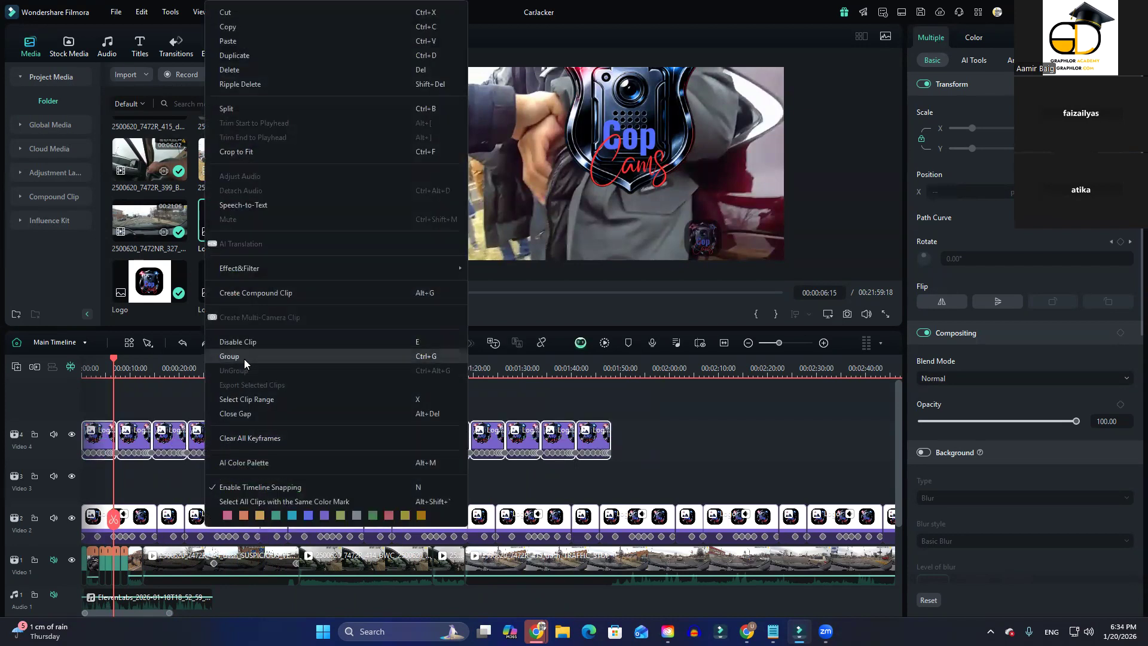
pyautogui.click(281, 293)
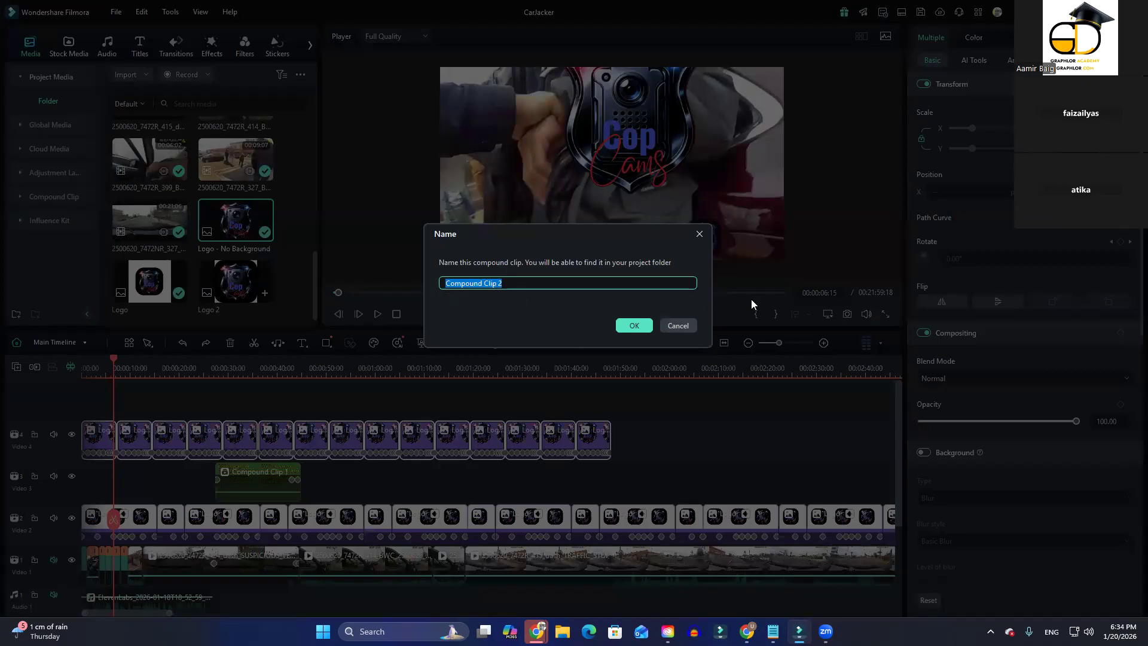
pyautogui.write('lOGO')
pyautogui.press('BackSpace')
pyautogui.press('BackSpace')
pyautogui.press('BackSpace')
pyautogui.write('Animated logo')
pyautogui.click(628, 330)
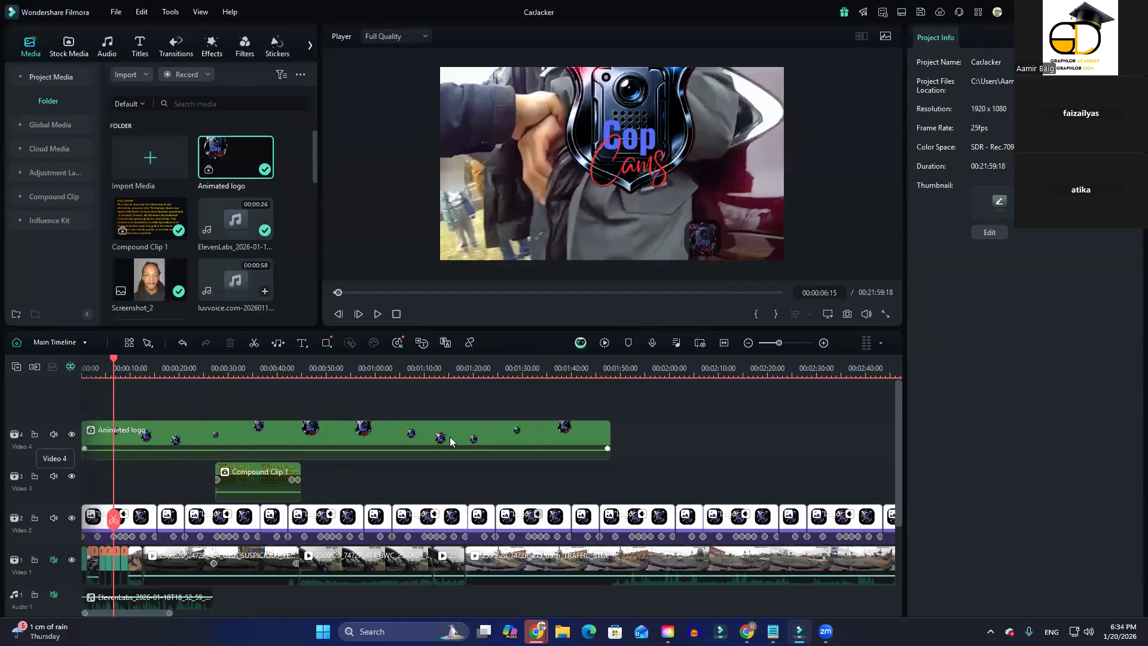
# Try to extend the Animated logo clip to about 00:02:26, check its end, and trim it back to 00:01:47:20
pyautogui.click(429, 447)
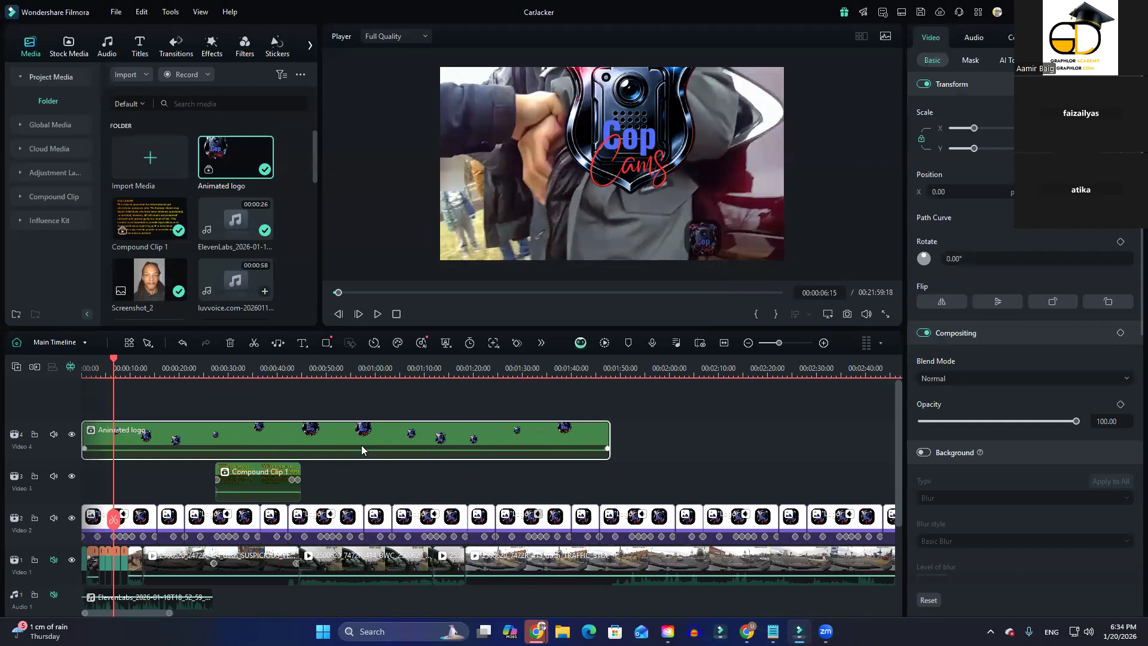
pyautogui.moveTo(608, 434); pyautogui.dragTo(807, 428)
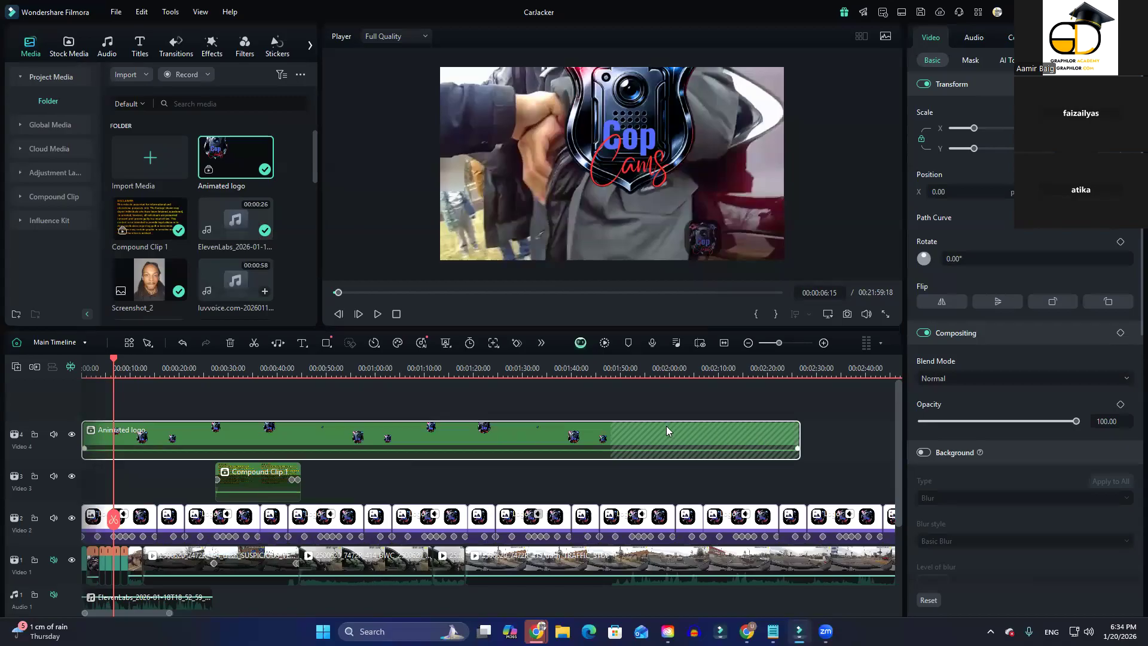
pyautogui.click(602, 369)
pyautogui.press('space')
pyautogui.click(597, 367)
pyautogui.moveTo(591, 366); pyautogui.dragTo(609, 359)
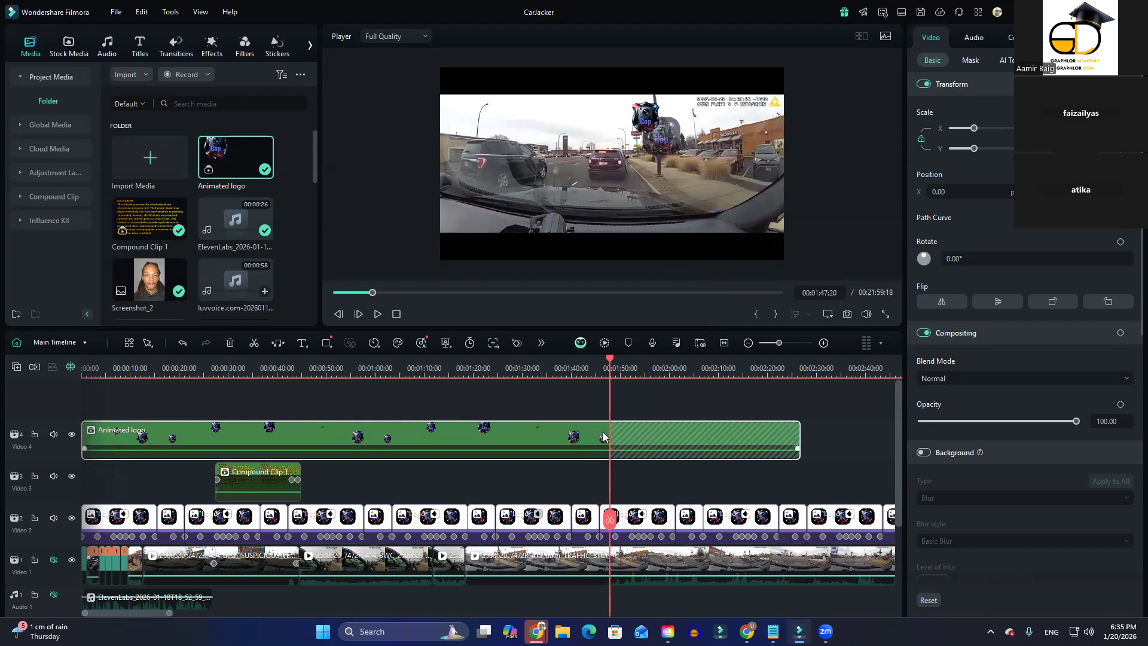
pyautogui.moveTo(794, 438); pyautogui.dragTo(610, 446)
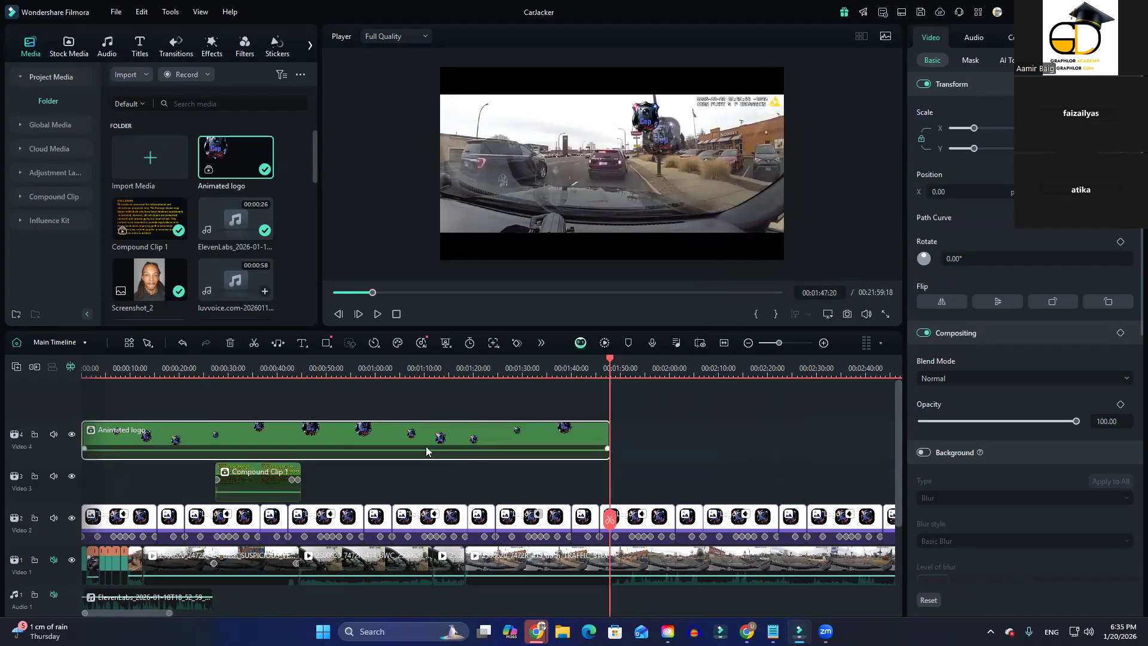
# Paste copies of the Animated logo clip end to end along the track up to 00:14:24:02
pyautogui.scroll(-5, 426, 446)
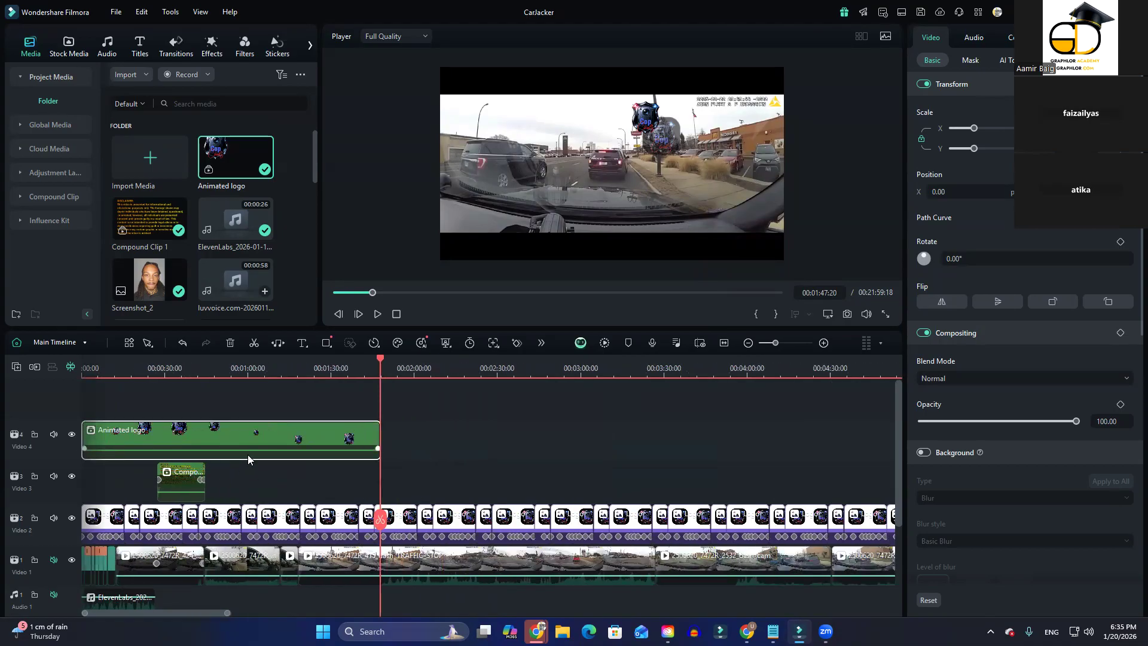
pyautogui.hotkey('ctrl', 'v')
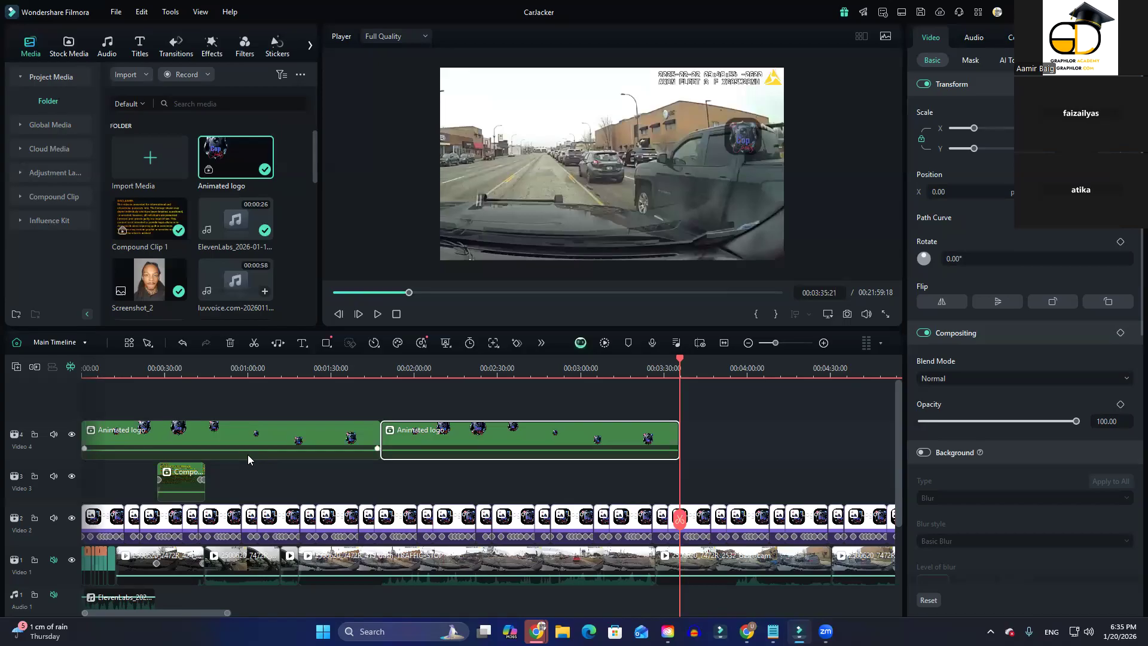
pyautogui.scroll(-1, 382, 473)
pyautogui.scroll(-2, 381, 469)
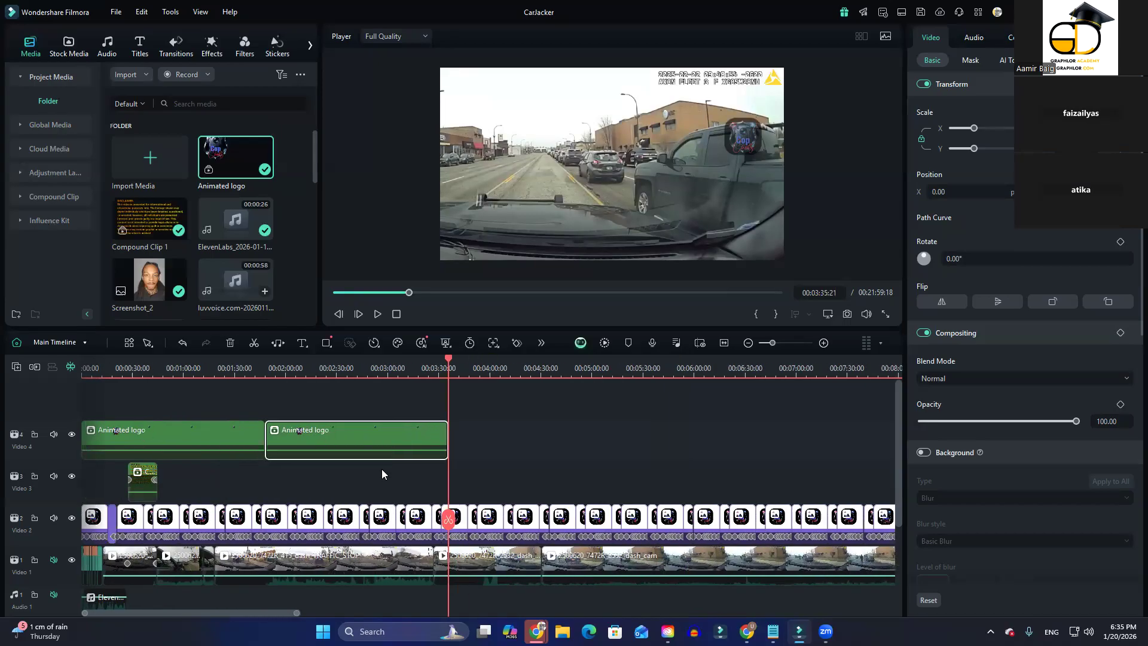
pyautogui.hotkey('ctrl', 'v')
pyautogui.hotkey('ctrl', 'v')
pyautogui.hotkey('ctrl', 'v')
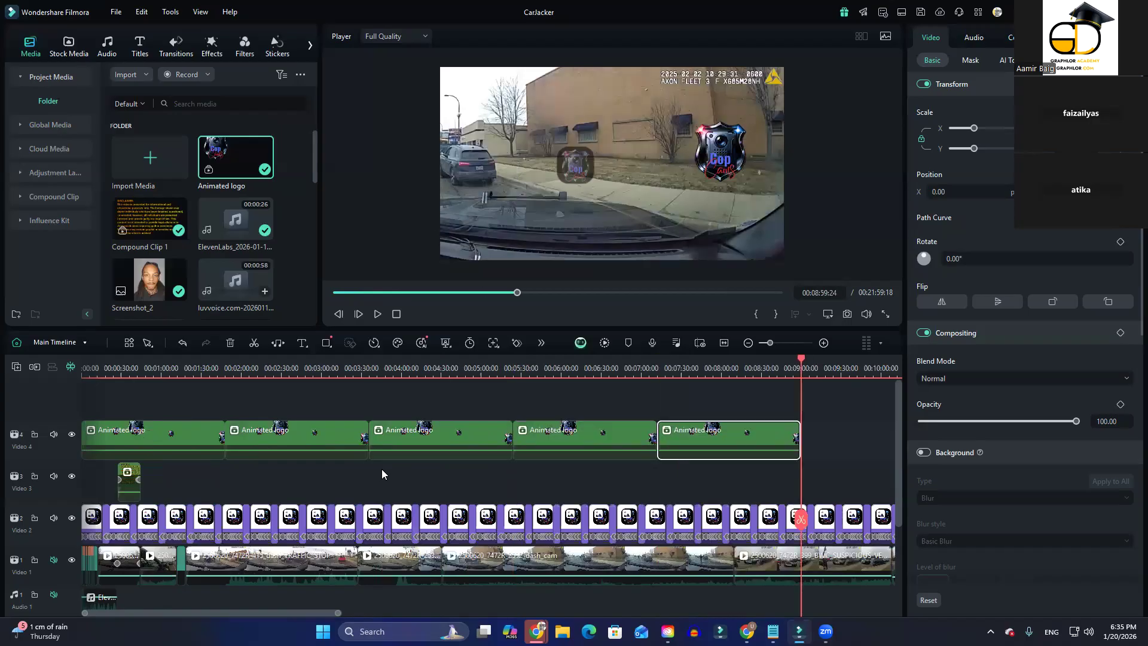
pyautogui.scroll(-1, 381, 469)
pyautogui.hotkey('ctrl', 'v')
pyautogui.hotkey('ctrl', 'v')
pyautogui.hotkey('ctrl', 'v')
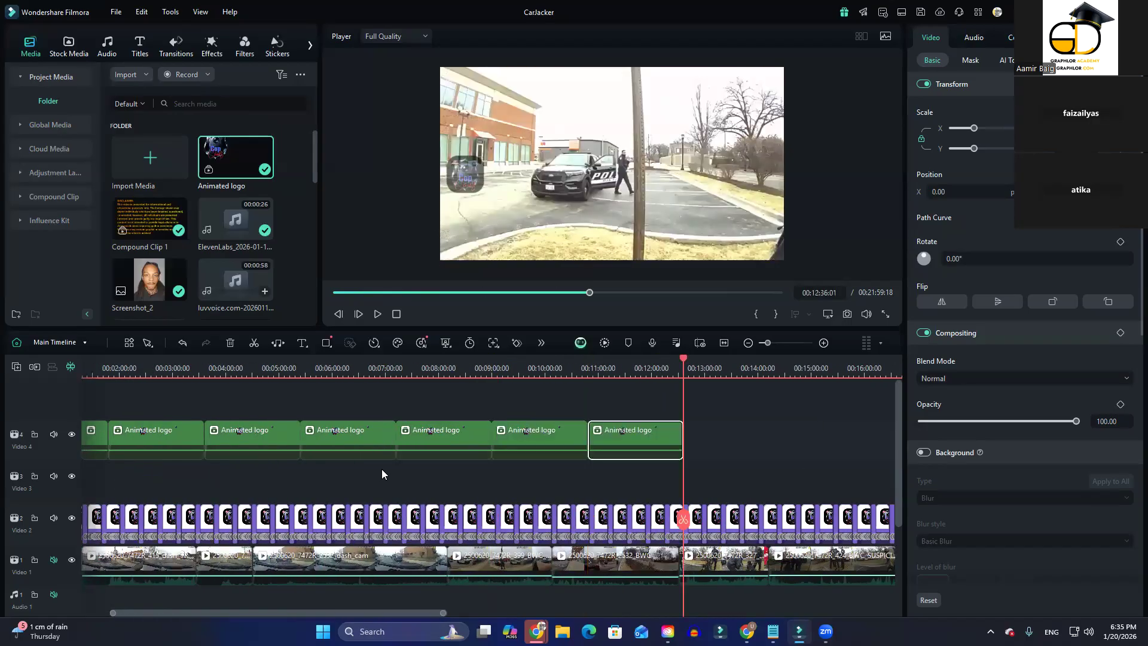
pyautogui.scroll(-1, 382, 469)
pyautogui.scroll(1, 381, 469)
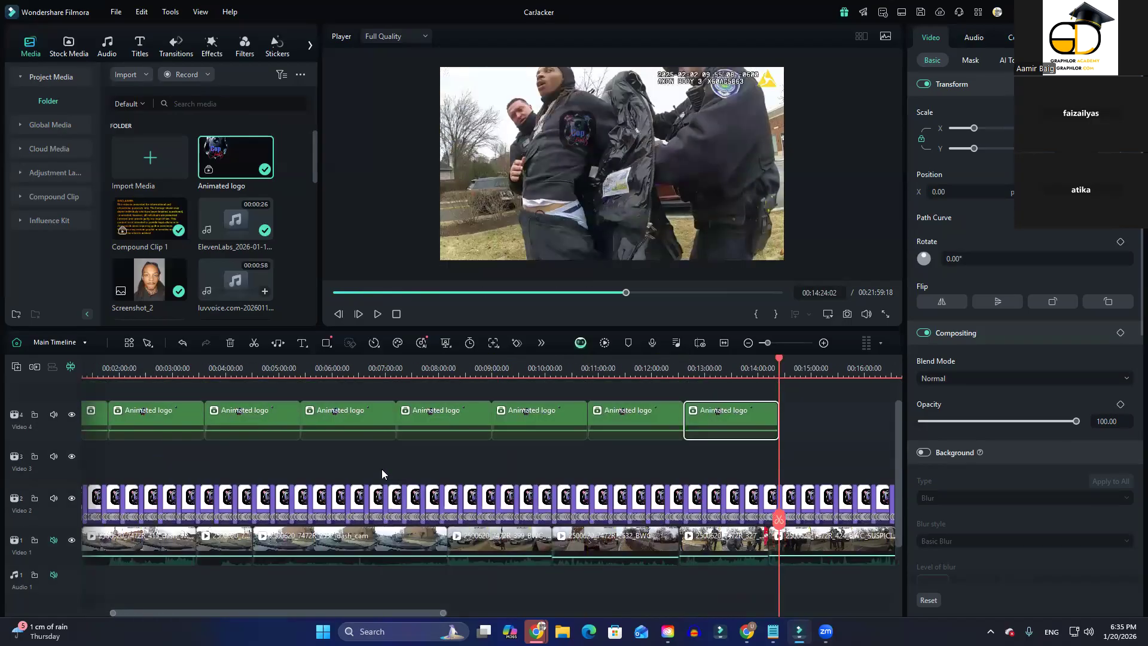
# Delete the pasted Animated logo copies, keeping only the first clip, and select that clip
pyautogui.click(851, 390)
pyautogui.moveTo(801, 399); pyautogui.dragTo(171, 442)
pyautogui.press('Delete')
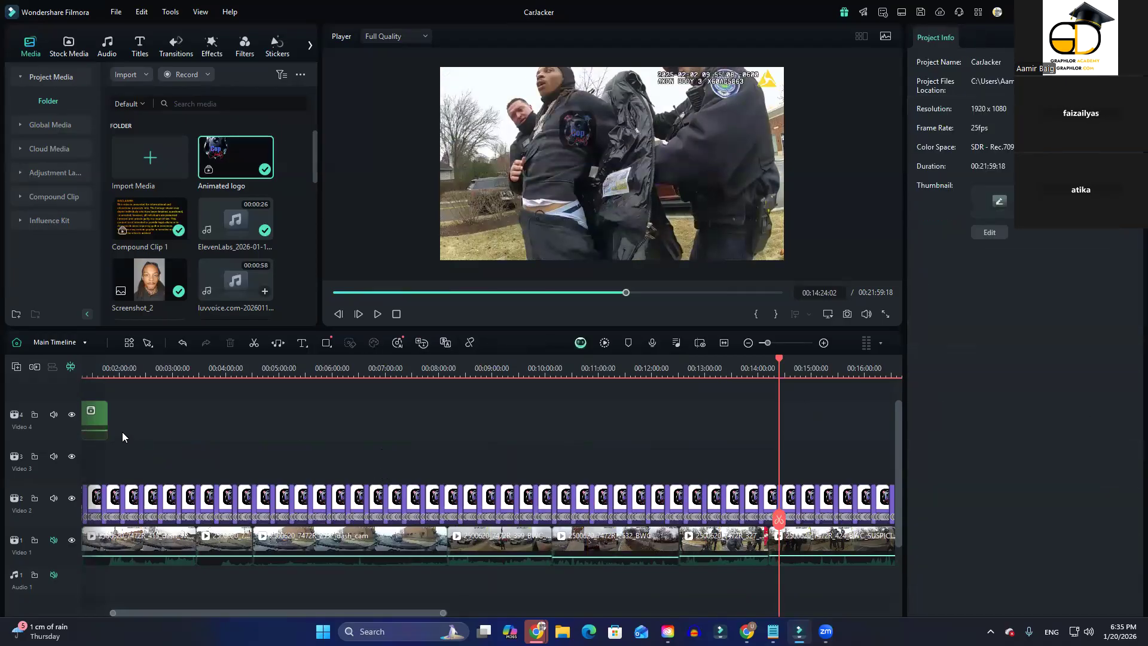
pyautogui.click(96, 413)
pyautogui.scroll(4, 134, 454)
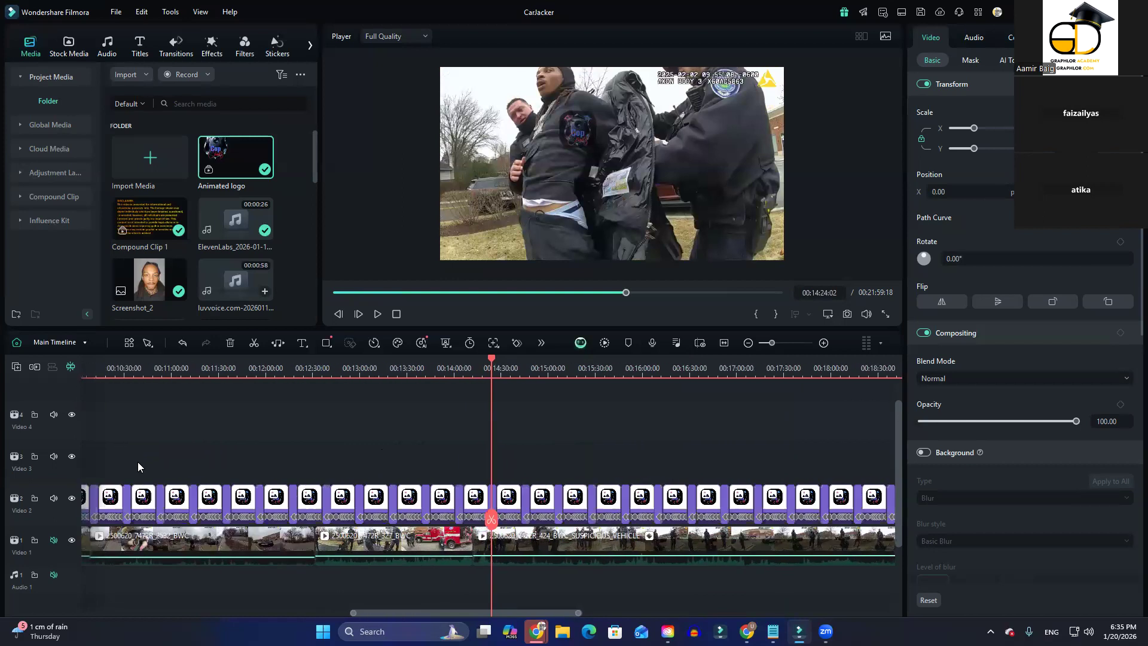
# Return the playhead to the start of the main timeline and open the Animated logo compound clip's own timeline for editing
pyautogui.scroll(-2, 136, 454)
pyautogui.scroll(-2, 149, 458)
pyautogui.press('Home')
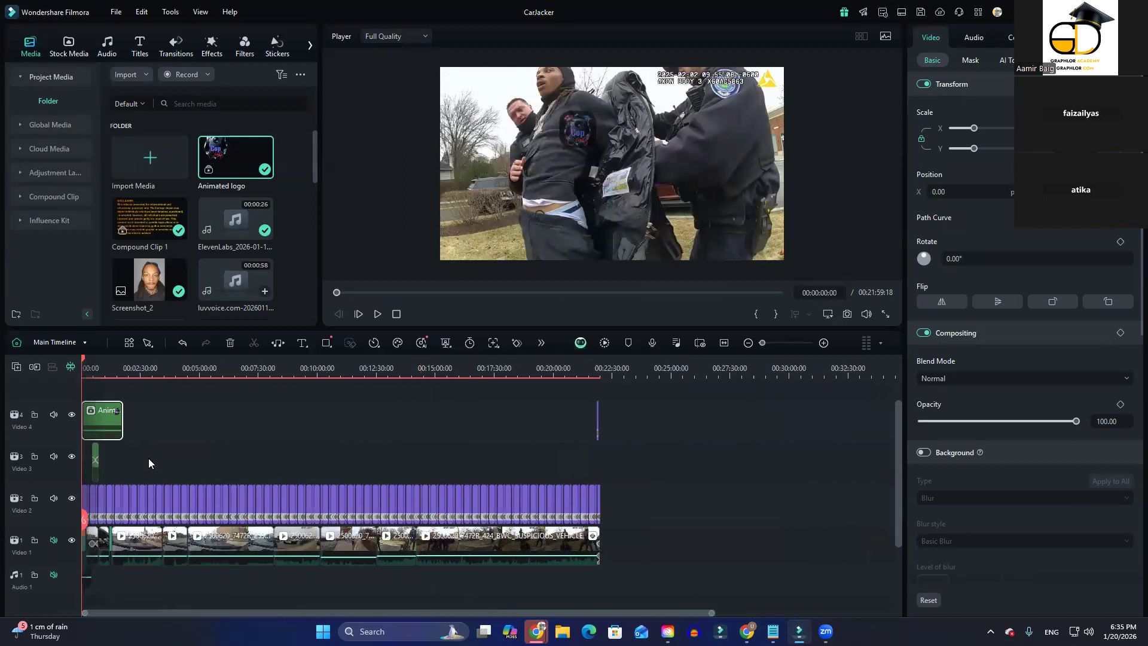
pyautogui.scroll(2, 157, 468)
pyautogui.scroll(5, 157, 467)
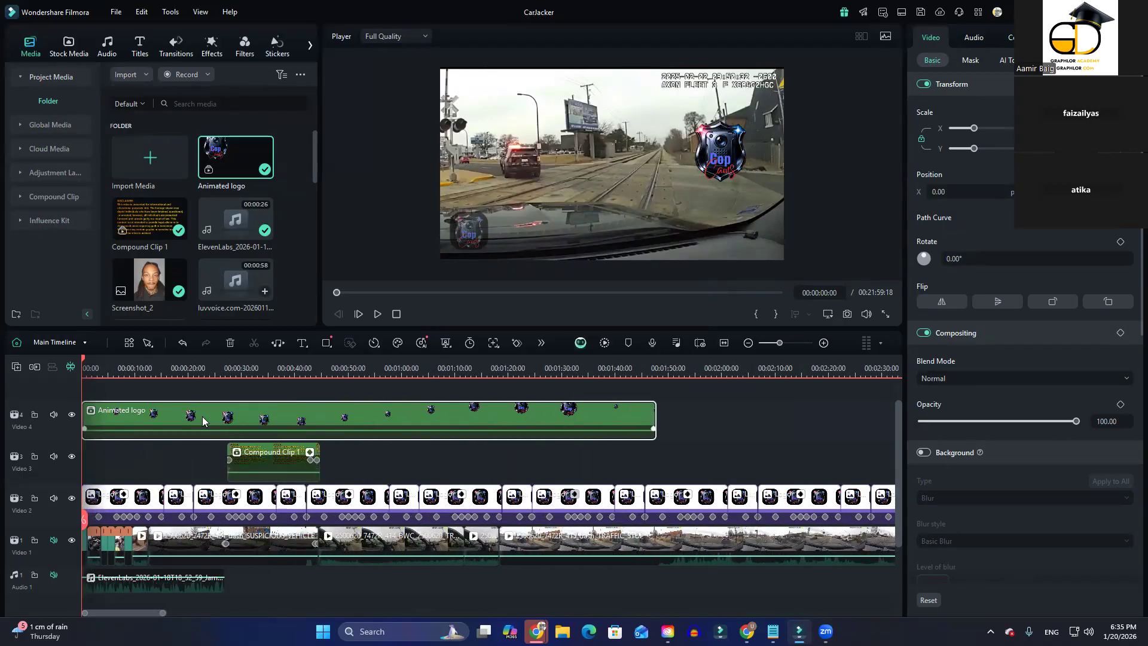
pyautogui.scroll(2, 144, 374)
pyautogui.scroll(-2, 145, 374)
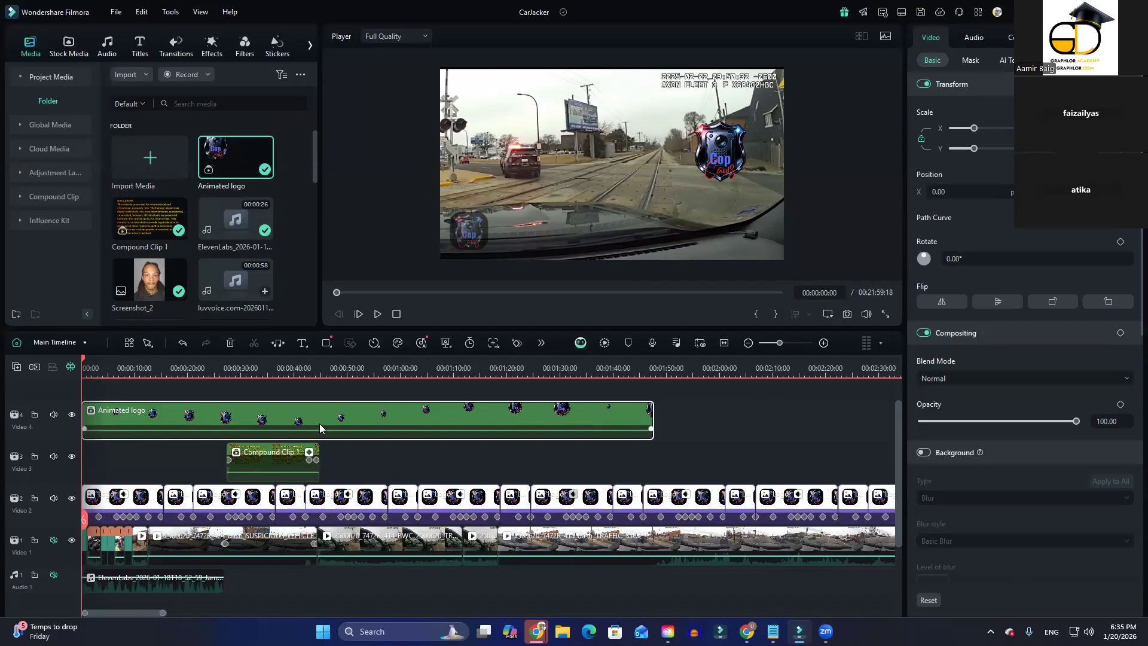
pyautogui.click(87, 342)
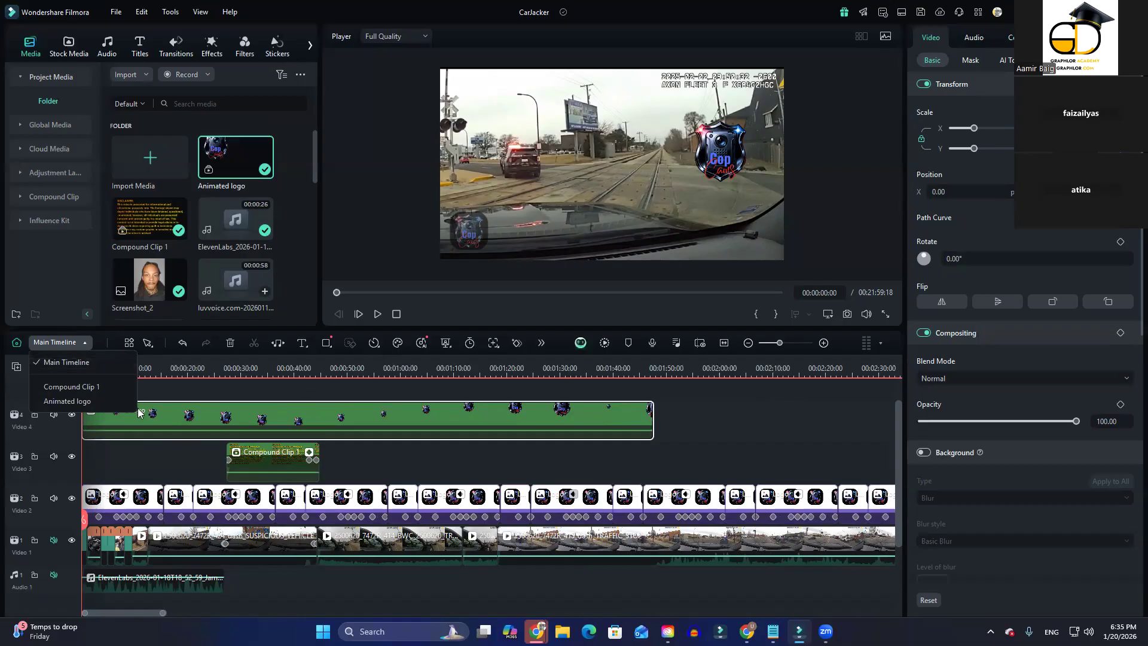
pyautogui.click(74, 403)
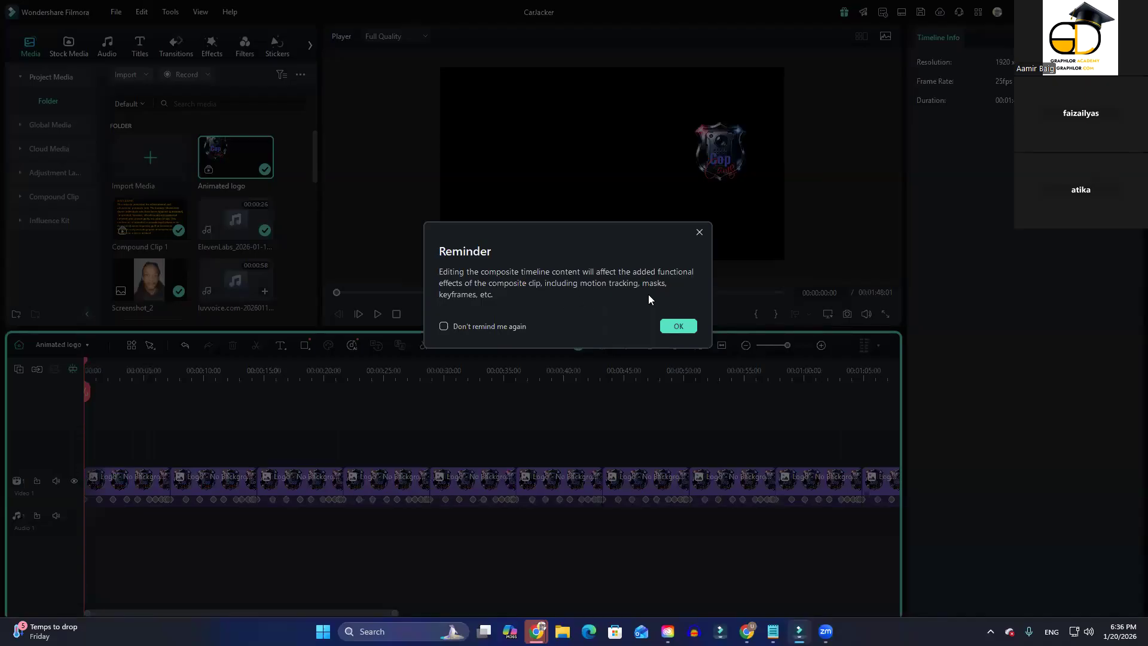
pyautogui.click(679, 326)
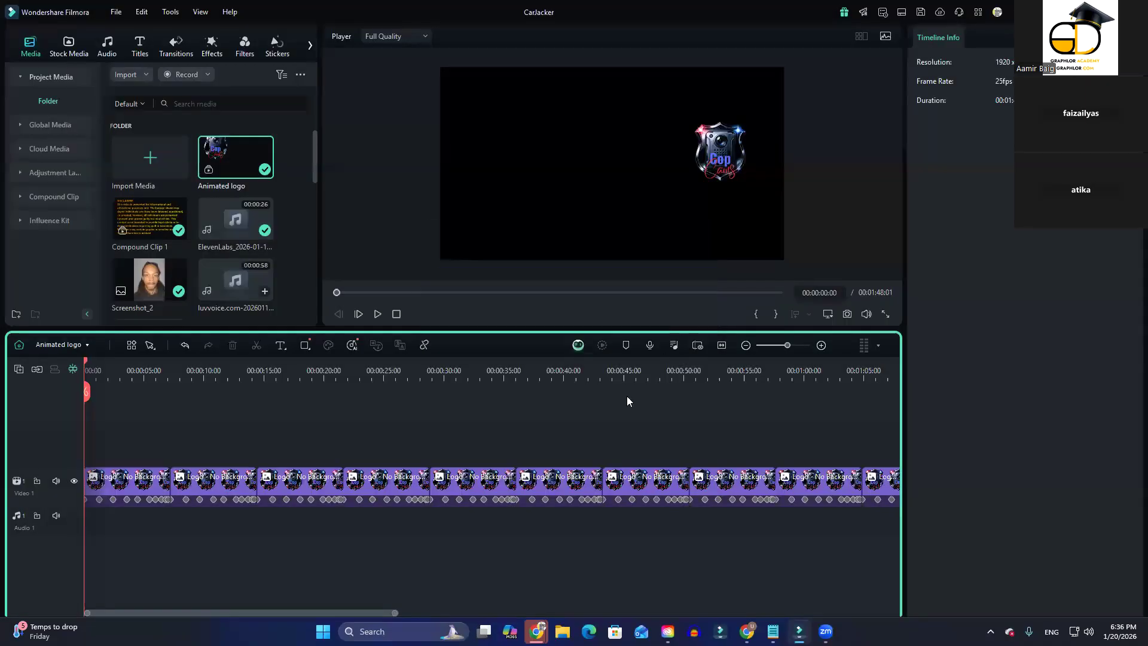
pyautogui.moveTo(396, 612); pyautogui.dragTo(489, 588)
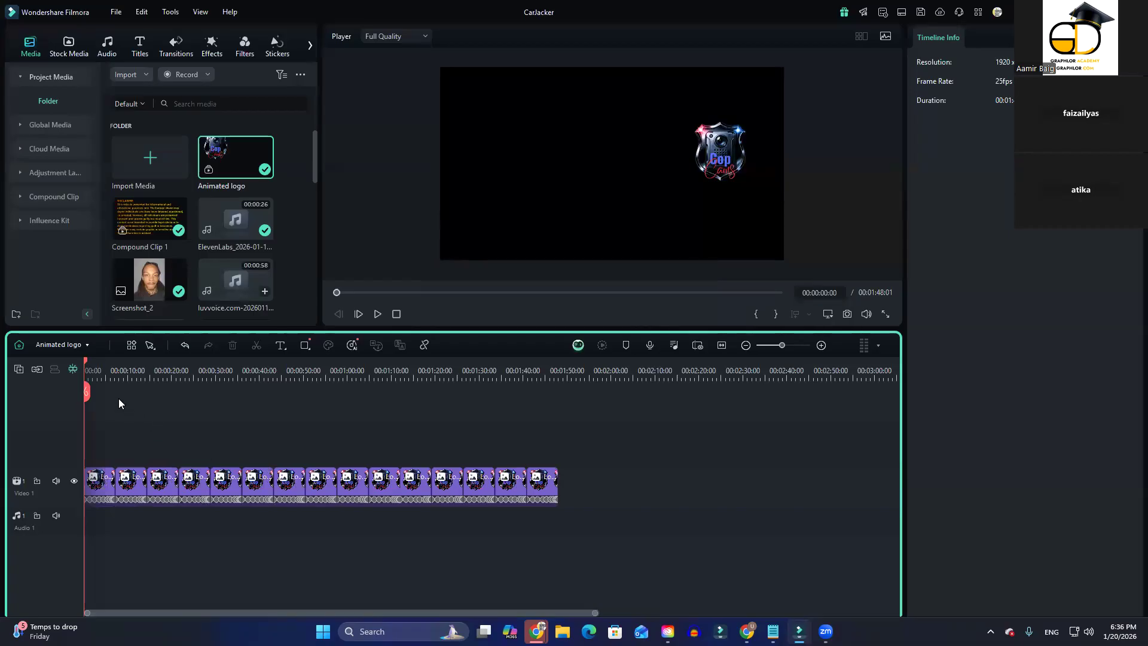
# Copy all logo clips in the Animated logo timeline and paste them end to end from 00:01:47:22 up to 00:09:00:01
pyautogui.click(87, 343)
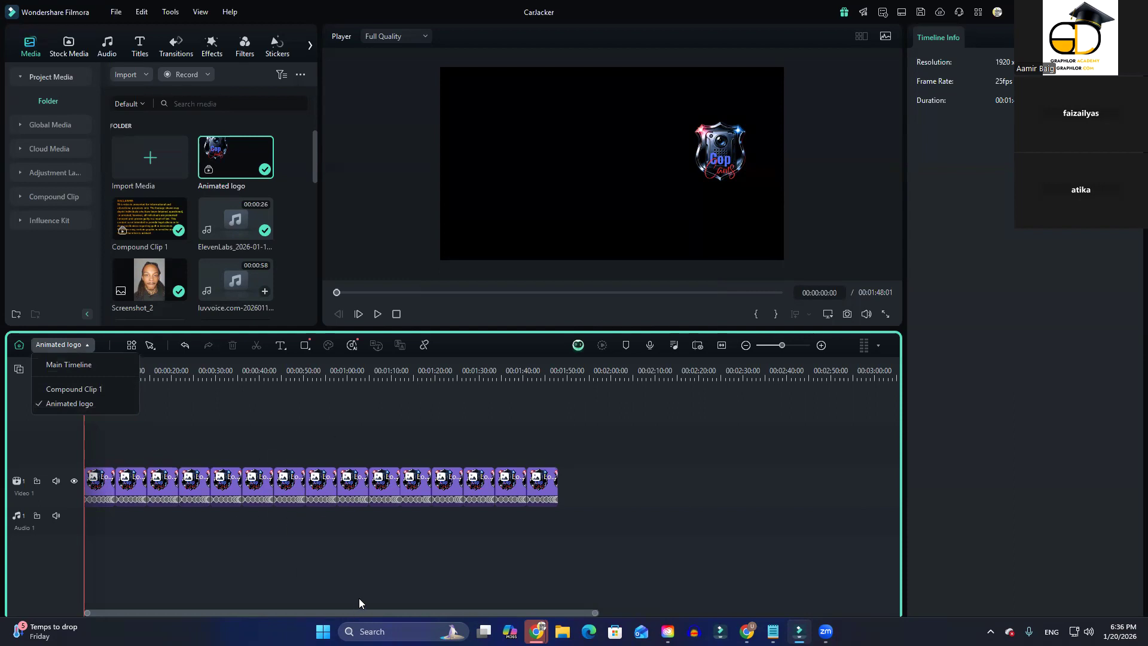
pyautogui.moveTo(581, 449); pyautogui.dragTo(102, 504)
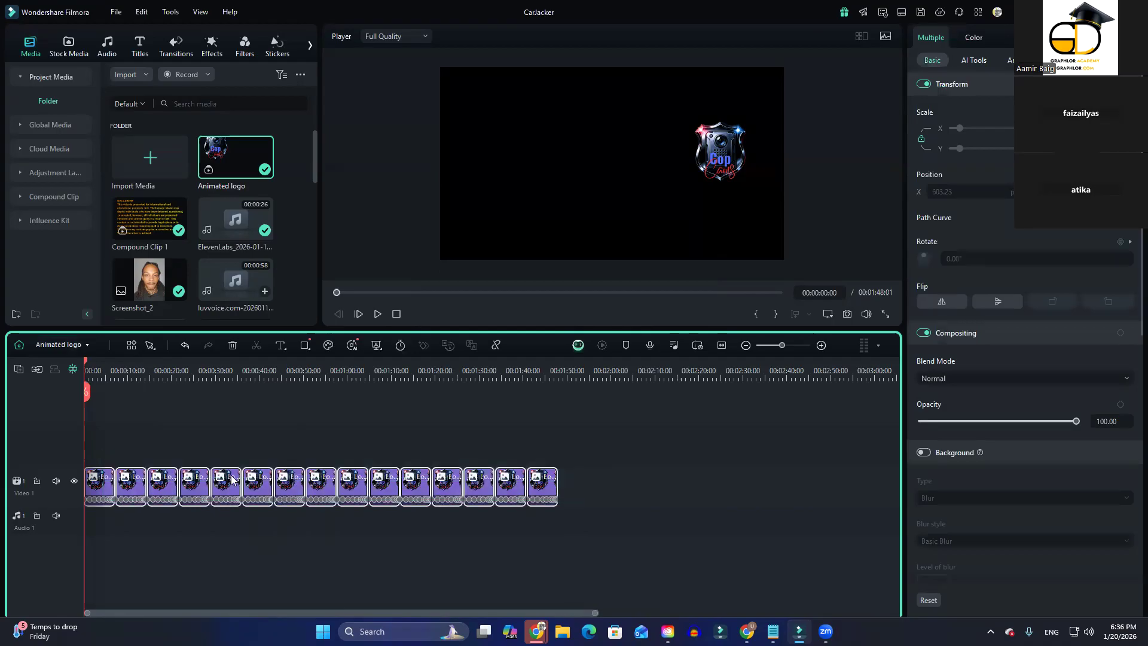
pyautogui.click(555, 371)
pyautogui.moveTo(556, 392); pyautogui.dragTo(558, 392)
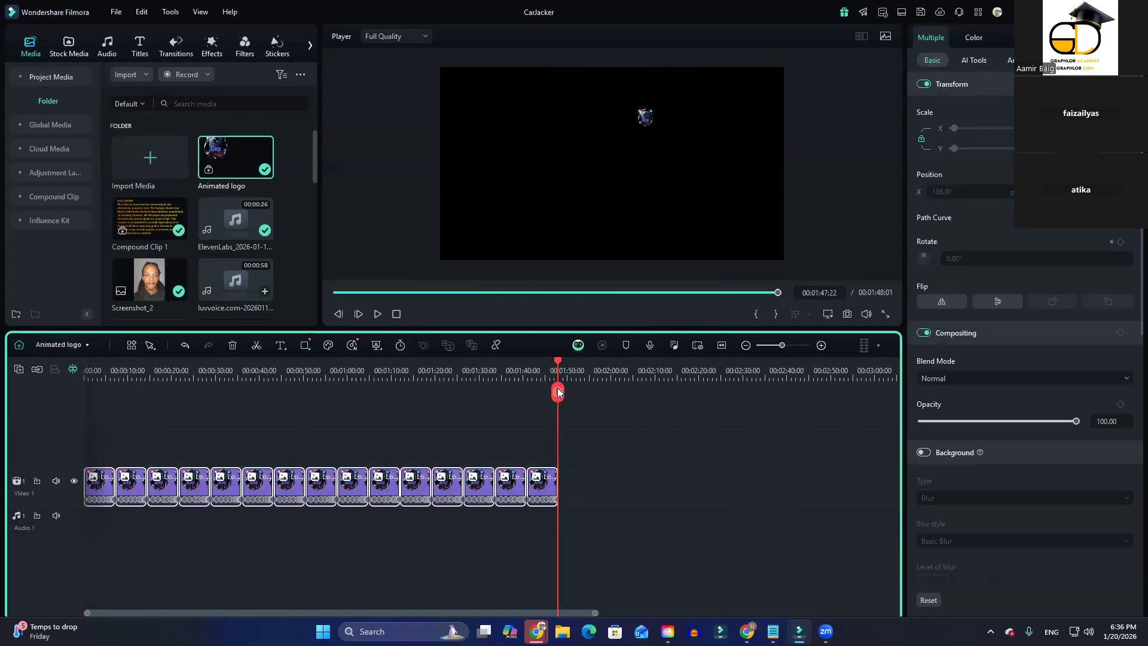
pyautogui.hotkey('ctrl', 'c')
pyautogui.hotkey('ctrl', 'v')
pyautogui.hotkey('ctrl', '-')
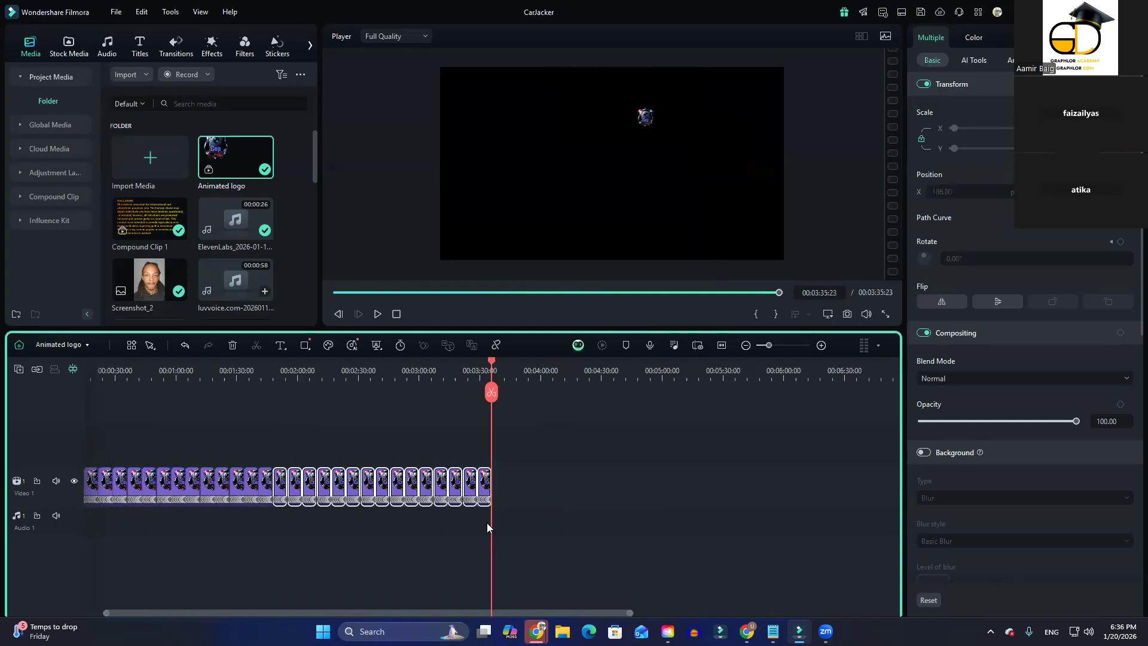
pyautogui.hotkey('ctrl', 'v')
pyautogui.hotkey('ctrl', '-')
pyautogui.hotkey('ctrl', 'v')
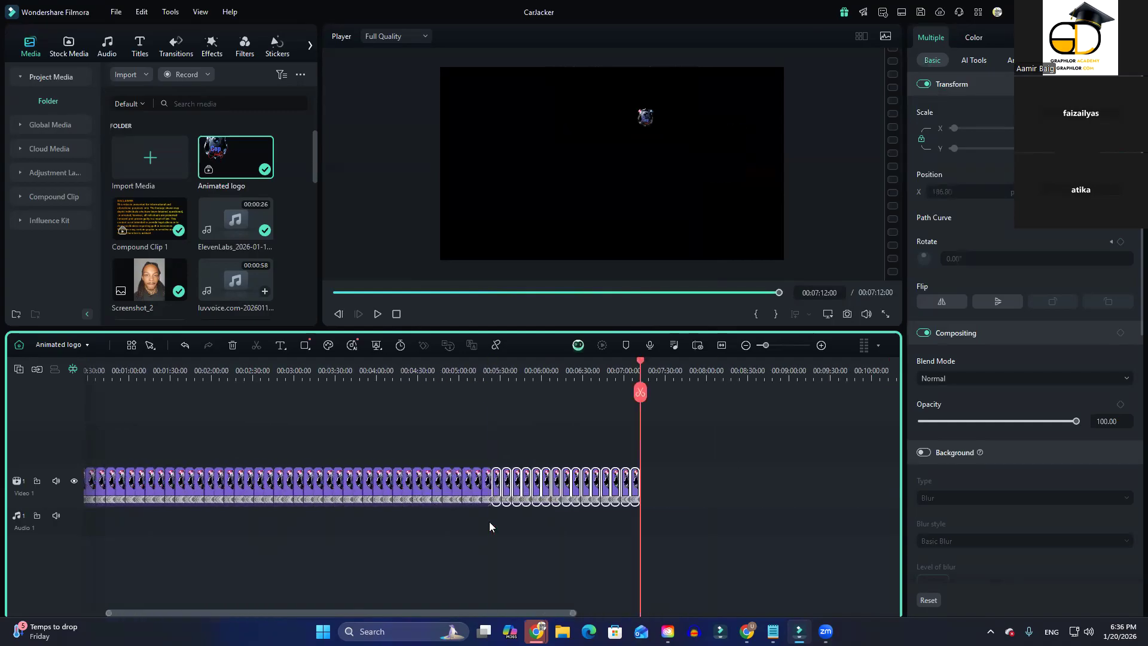
pyautogui.hotkey('ctrl', 'v')
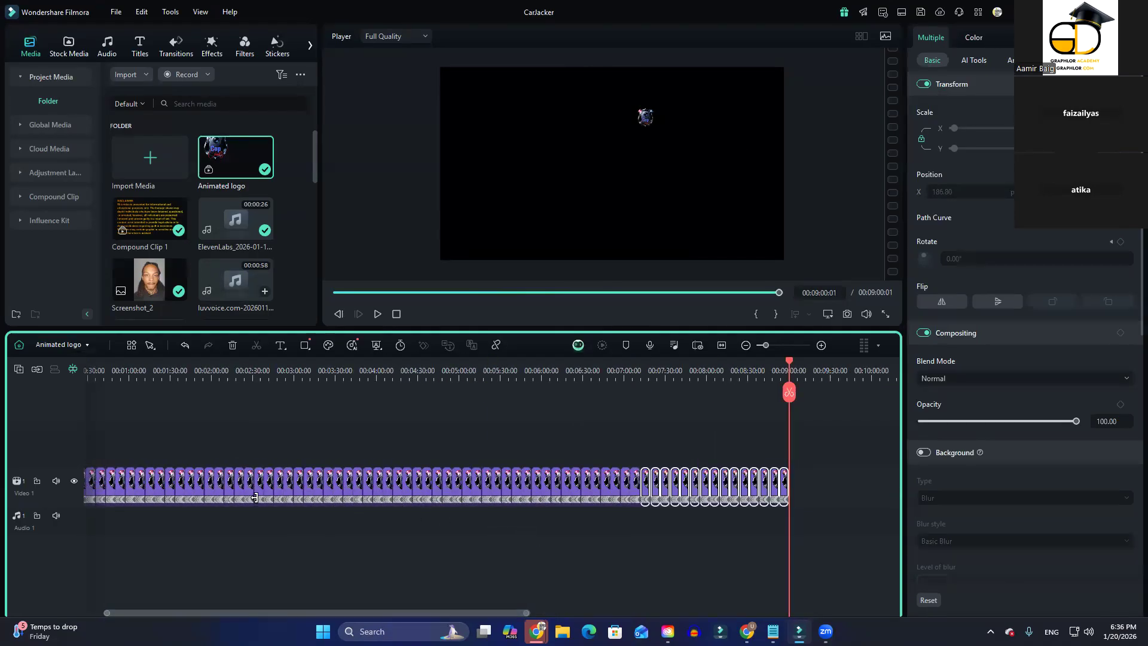
# Go back to the main timeline and extend the Animated logo clip on Video 4 to about 00:09:00
pyautogui.click(88, 346)
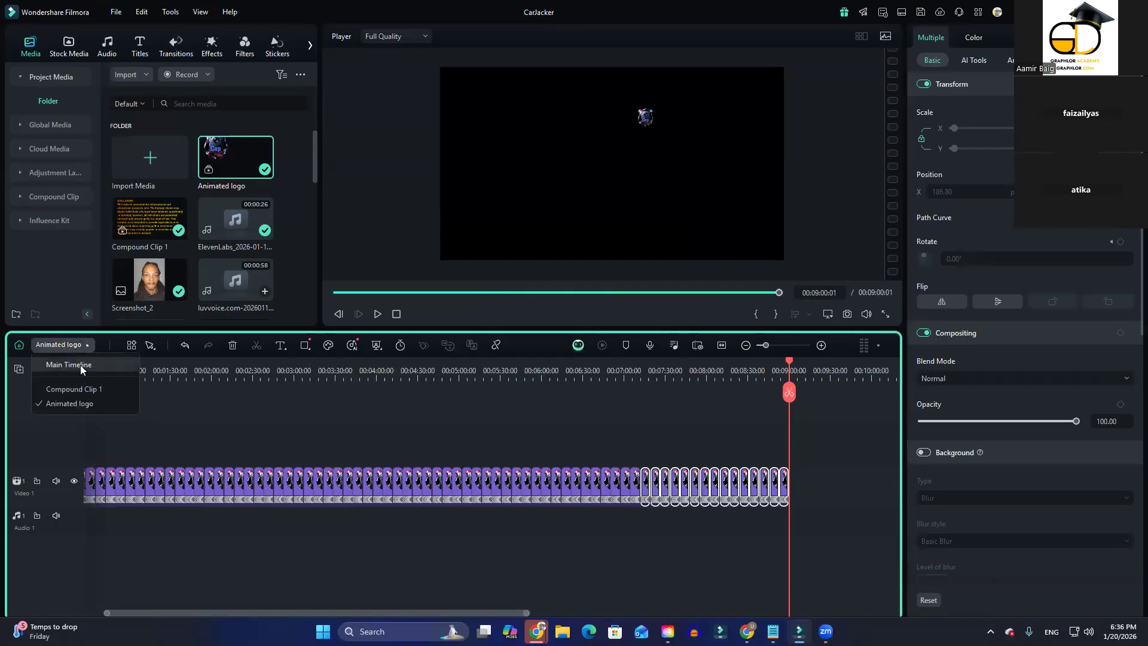
pyautogui.click(69, 365)
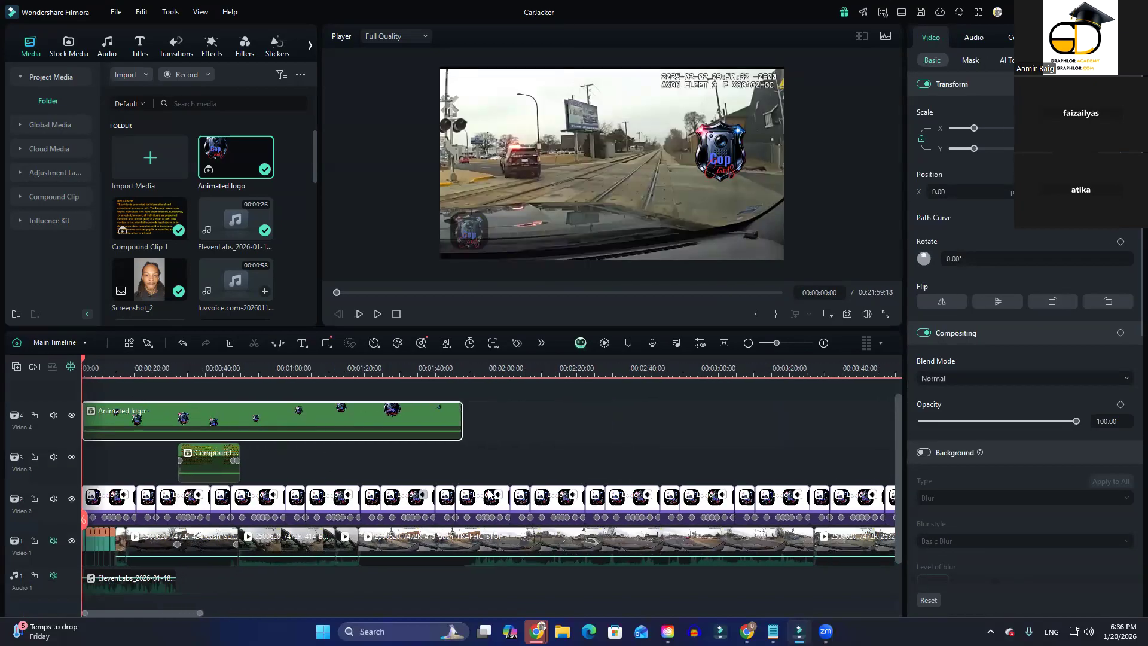
pyautogui.hotkey('ctrl', '-')
pyautogui.moveTo(355, 421); pyautogui.dragTo(662, 412)
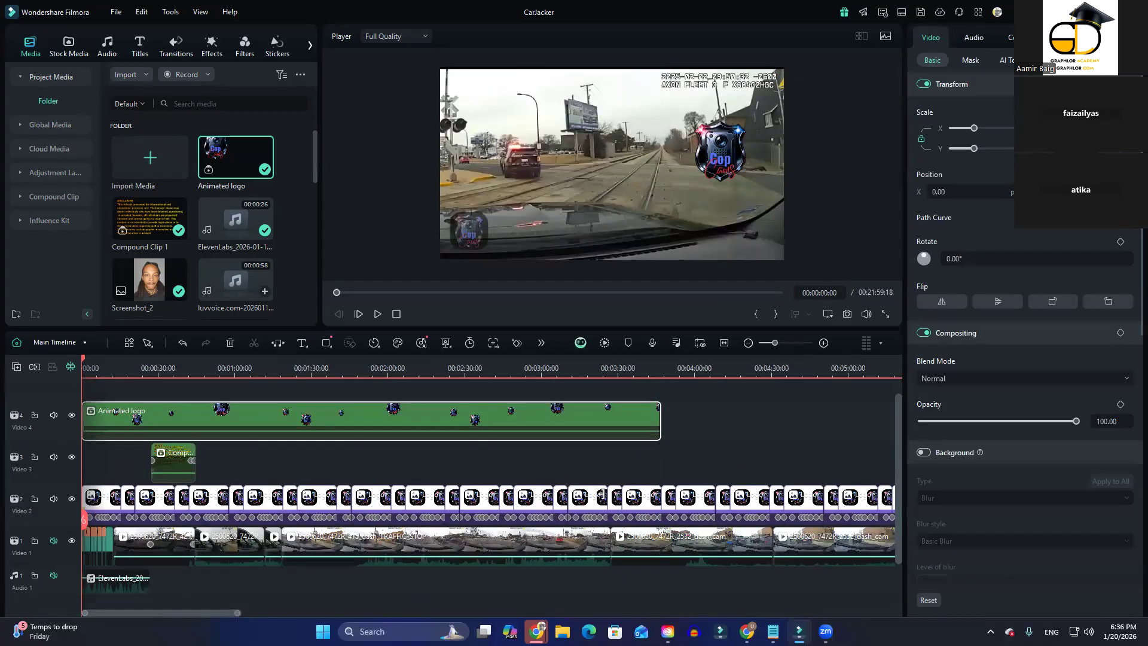
pyautogui.hotkey('ctrl', '-')
pyautogui.moveTo(533, 416); pyautogui.dragTo(740, 418)
pyautogui.hotkey('ctrl', '-')
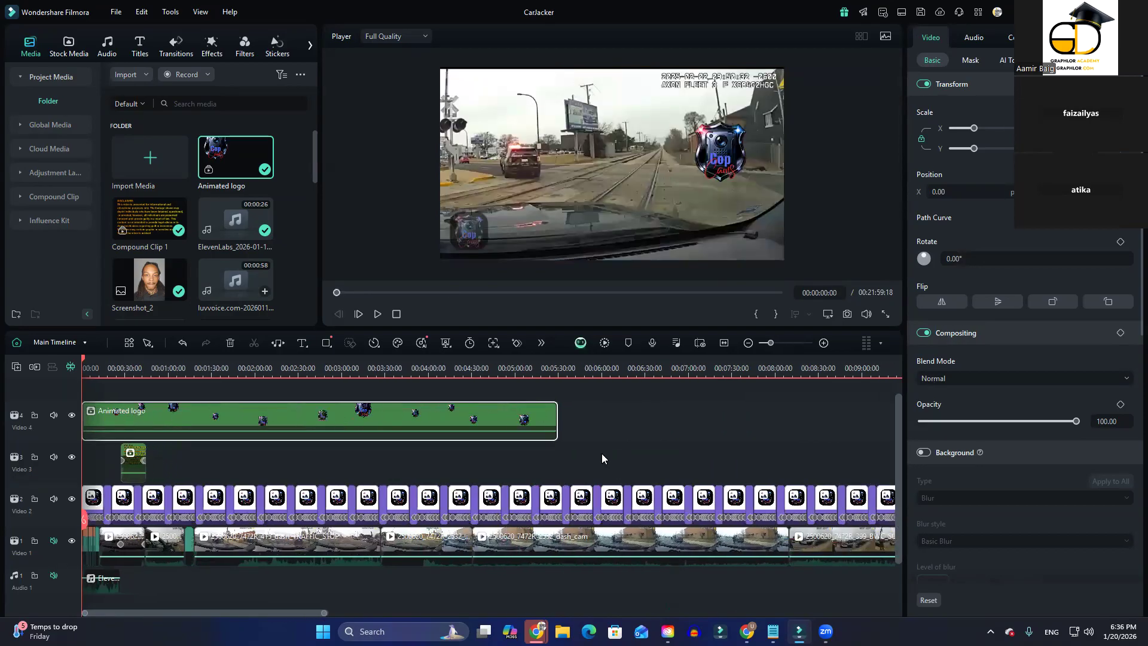
pyautogui.moveTo(559, 418); pyautogui.dragTo(822, 419)
pyautogui.hotkey('ctrl', '-')
pyautogui.hotkey('ctrl', '-')
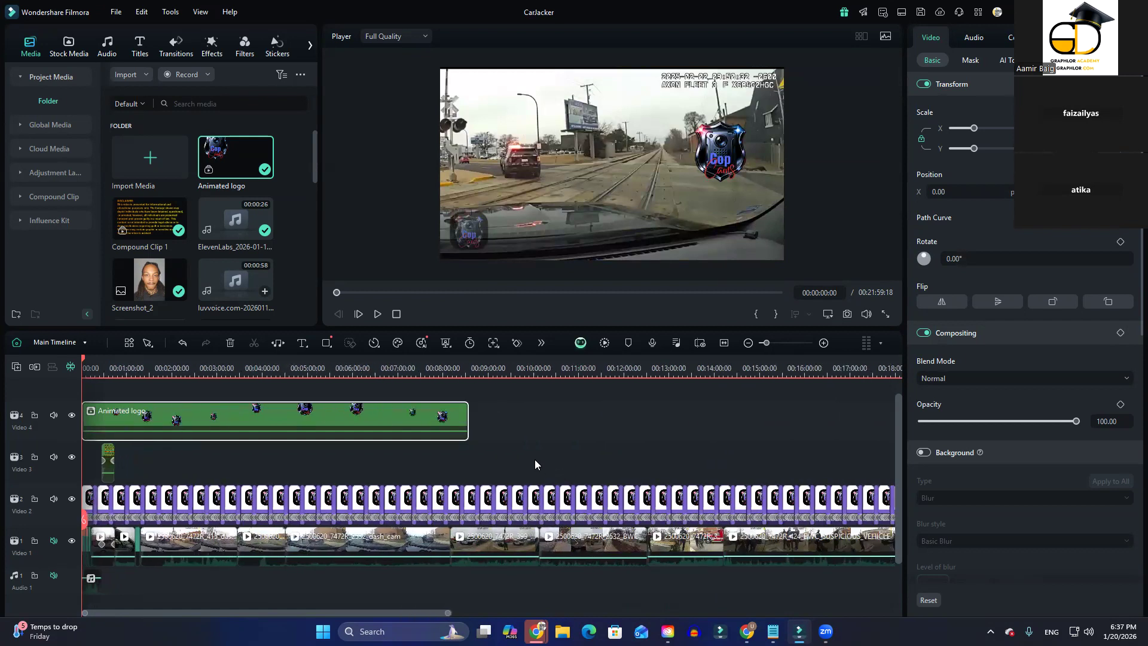
pyautogui.moveTo(464, 418); pyautogui.dragTo(575, 417)
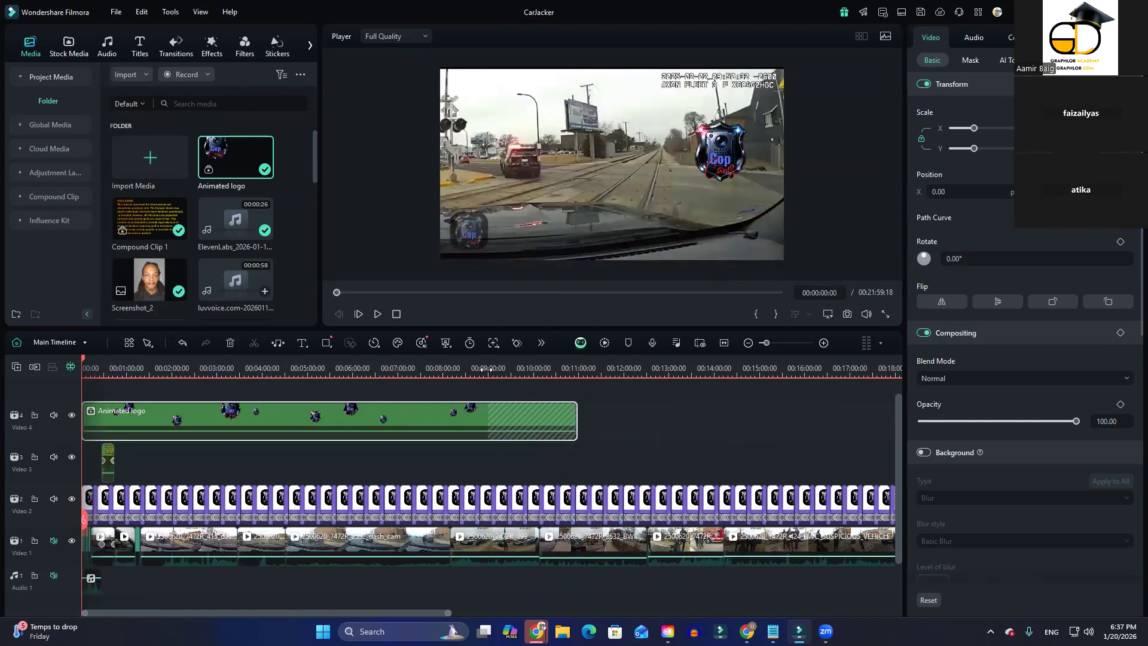
pyautogui.moveTo(574, 418); pyautogui.dragTo(482, 425)
# Reopen the Animated logo compound clip and paste four more sets of logo clips after the last one, up to 00:16:10:15
pyautogui.doubleClick(341, 414)
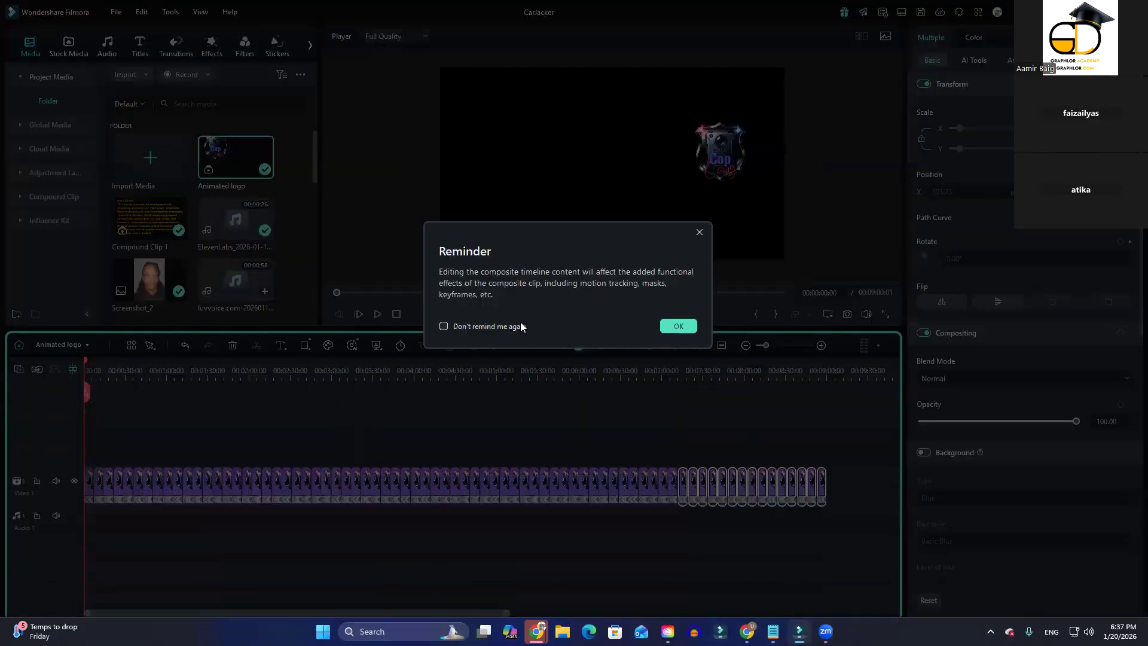
pyautogui.click(672, 327)
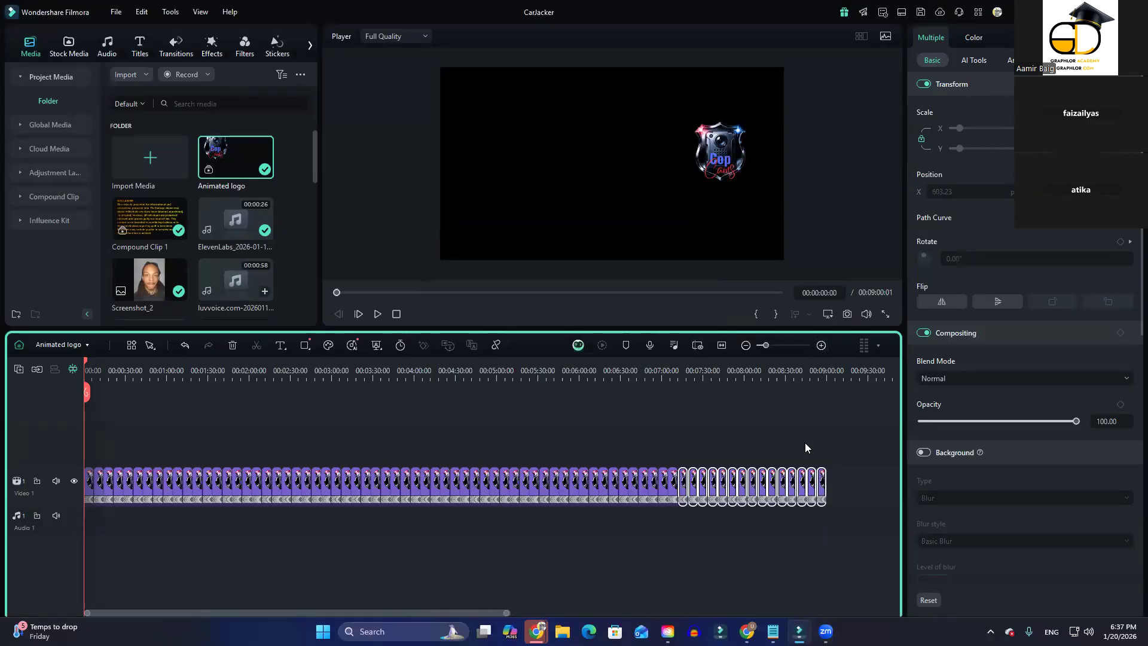
pyautogui.scroll(-1, 510, 518)
pyautogui.scroll(-3, 510, 518)
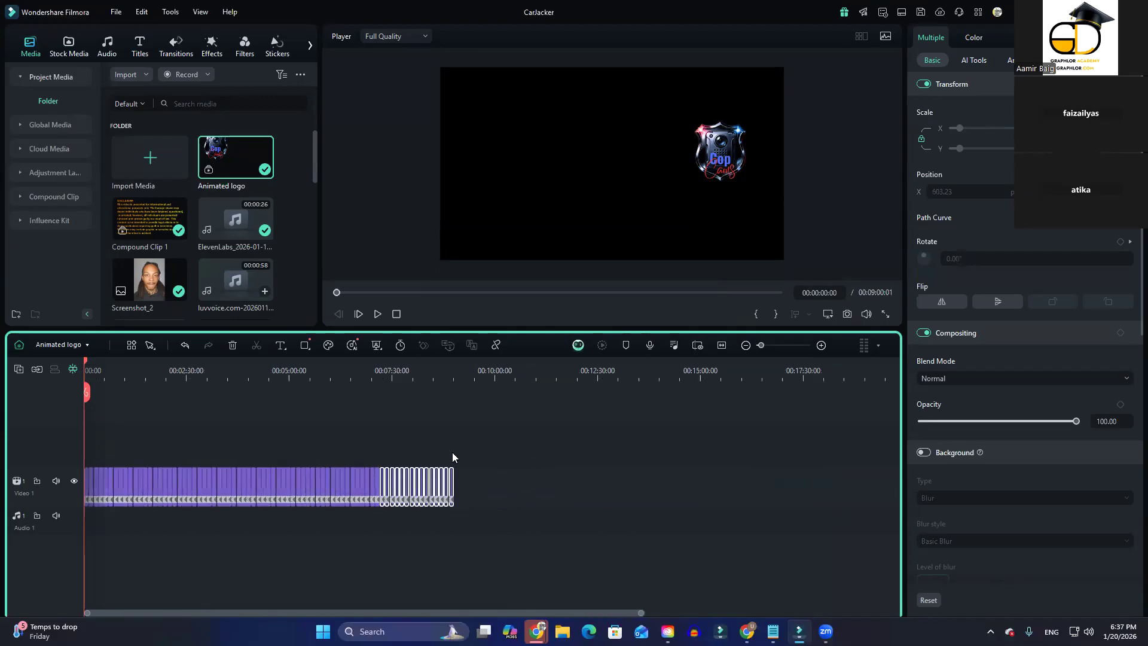
pyautogui.click(447, 374)
pyautogui.moveTo(448, 394); pyautogui.dragTo(453, 395)
pyautogui.hotkey('ctrl', 'v')
pyautogui.hotkey('ctrl', 'v')
pyautogui.hotkey('ctrl', 'v')
pyautogui.hotkey('ctrl', 'v')
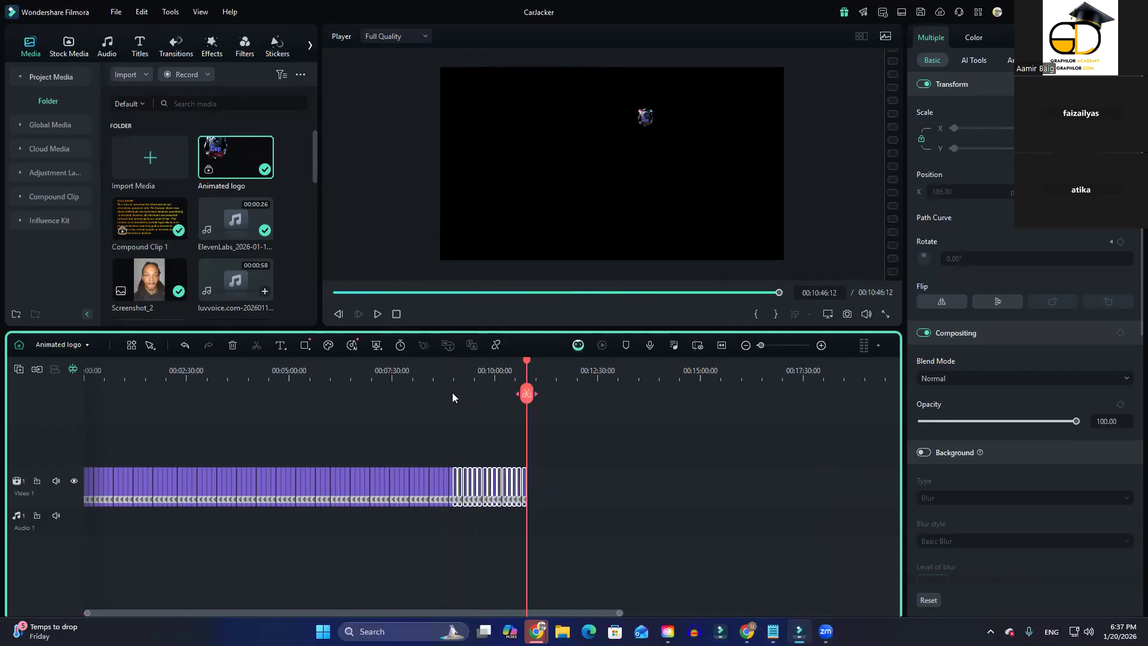
# Check the Animated logo clip on the main timeline, then examine the end timecode inside its compound timeline
pyautogui.click(81, 345)
pyautogui.click(77, 361)
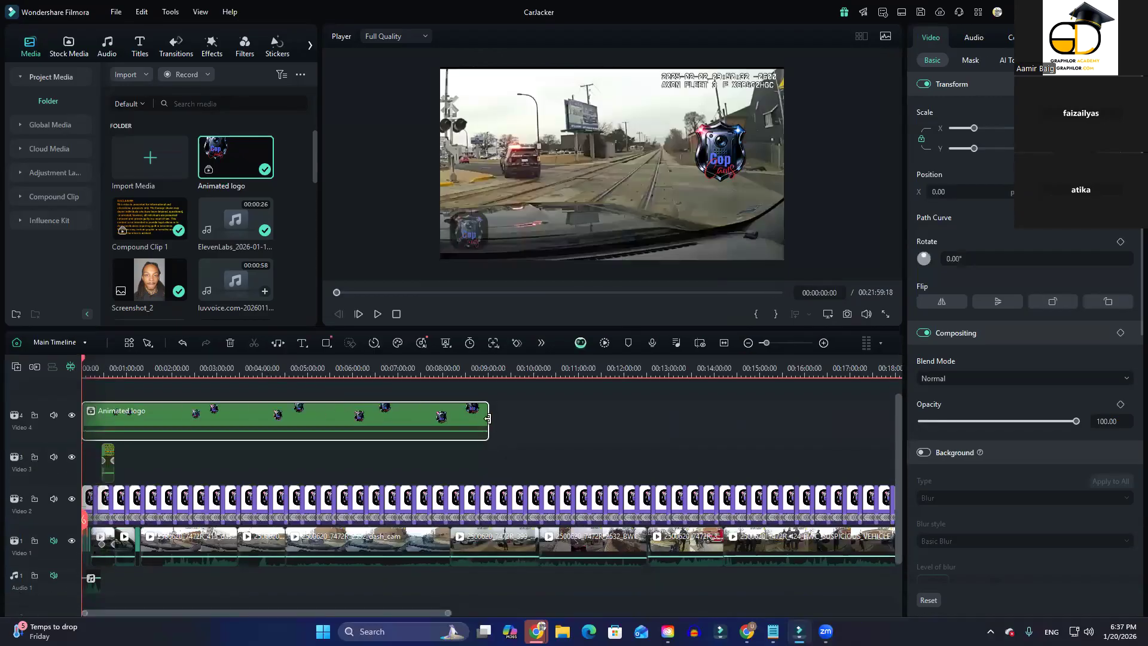
pyautogui.scroll(-4, 465, 482)
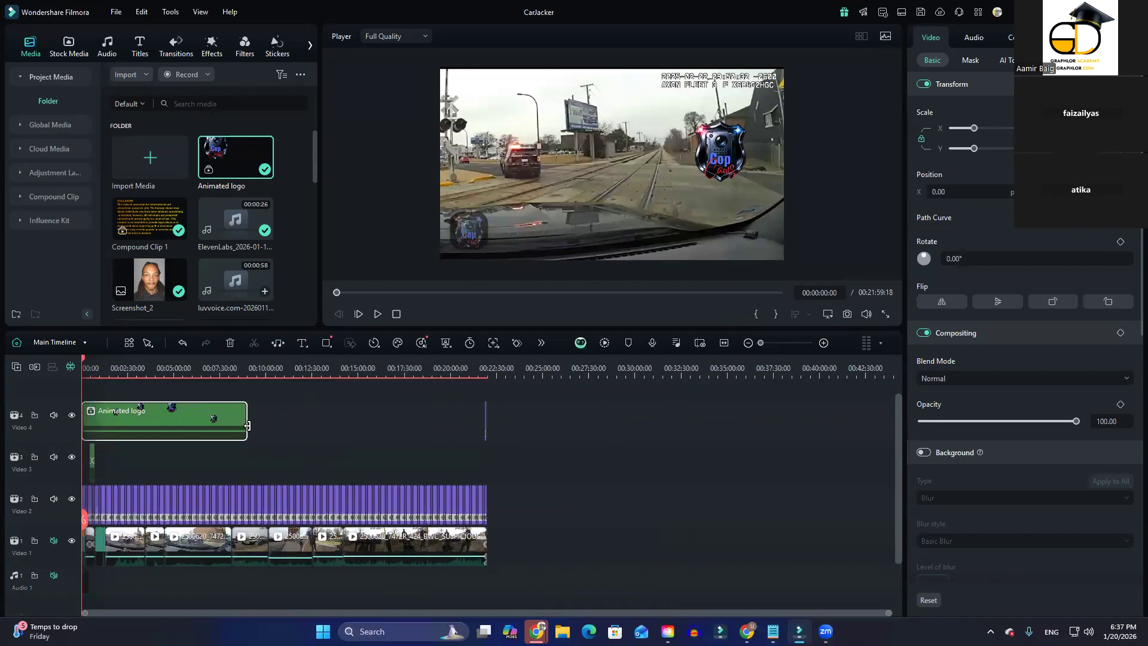
pyautogui.click(317, 425)
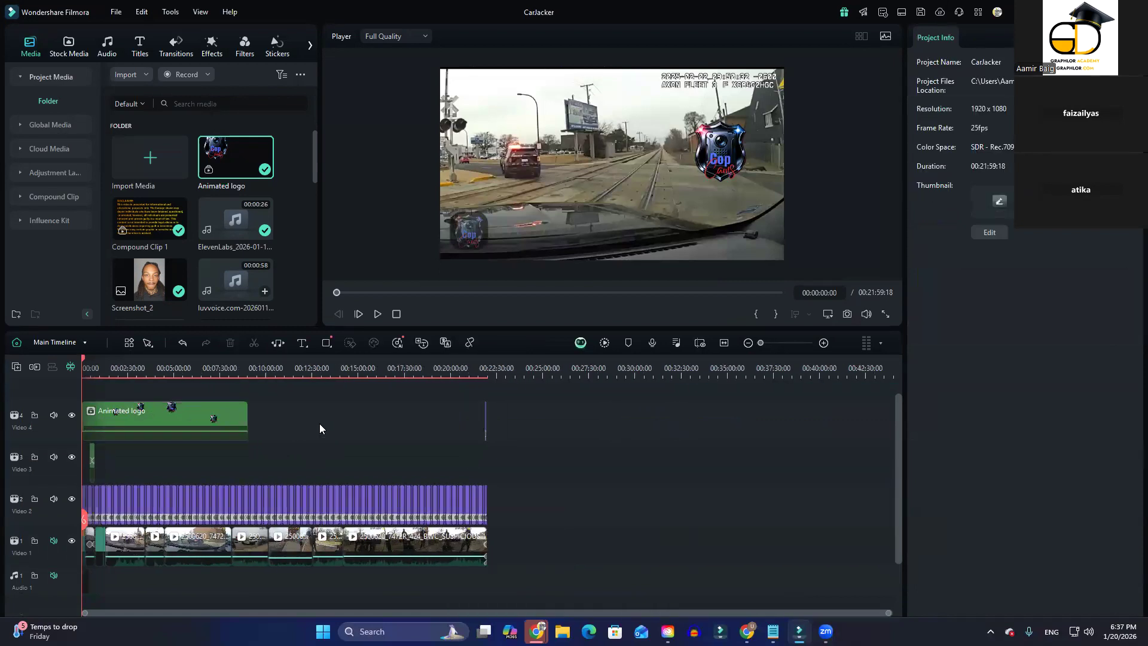
pyautogui.click(64, 341)
pyautogui.click(61, 403)
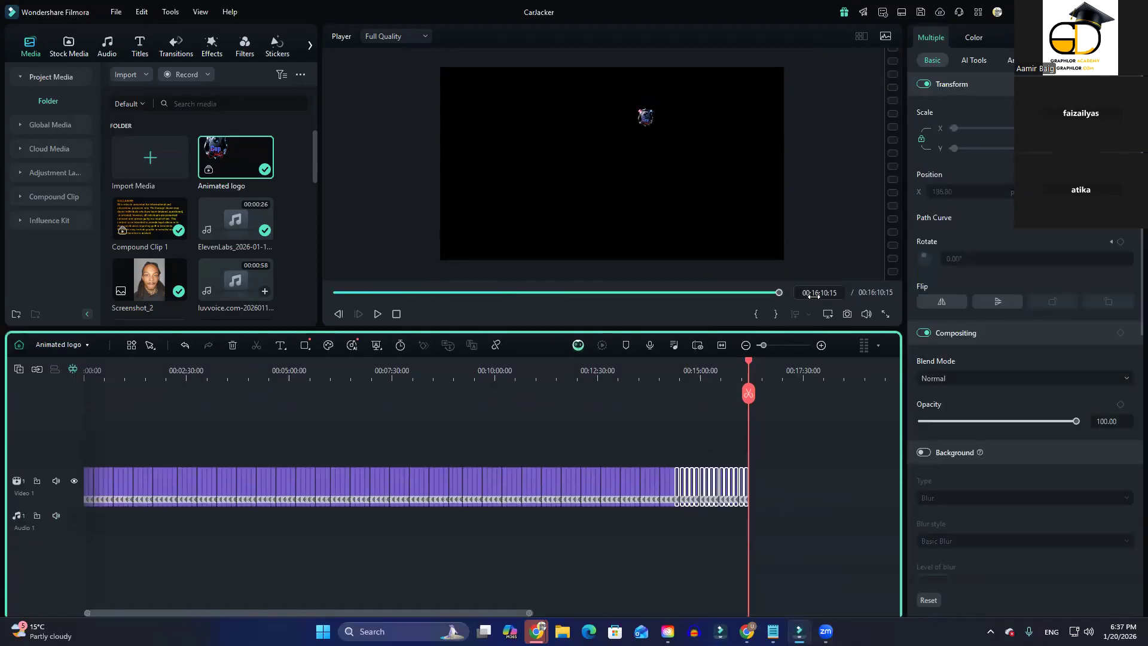
pyautogui.moveTo(752, 400)
pyautogui.mouseDown()
pyautogui.moveTo(762, 398)
pyautogui.moveTo(746, 400)
pyautogui.mouseUp()
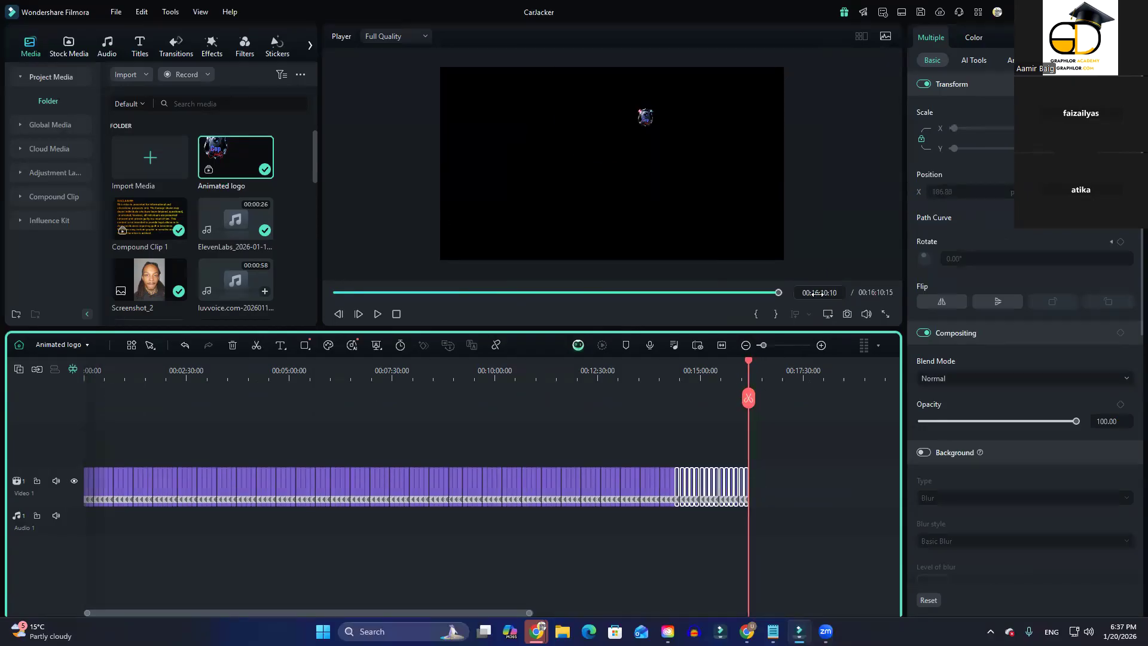
# Return to the main timeline, extend the Animated logo clip to about 00:16:10, and check the frames around its end
pyautogui.click(60, 345)
pyautogui.click(57, 361)
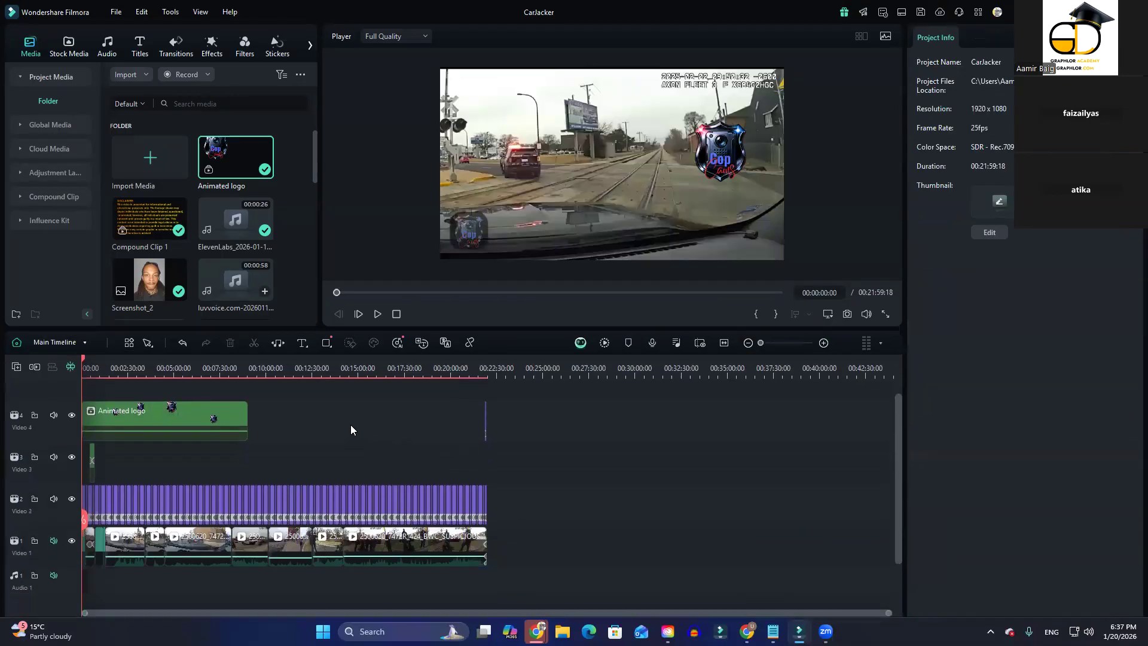
pyautogui.moveTo(248, 418); pyautogui.dragTo(379, 418)
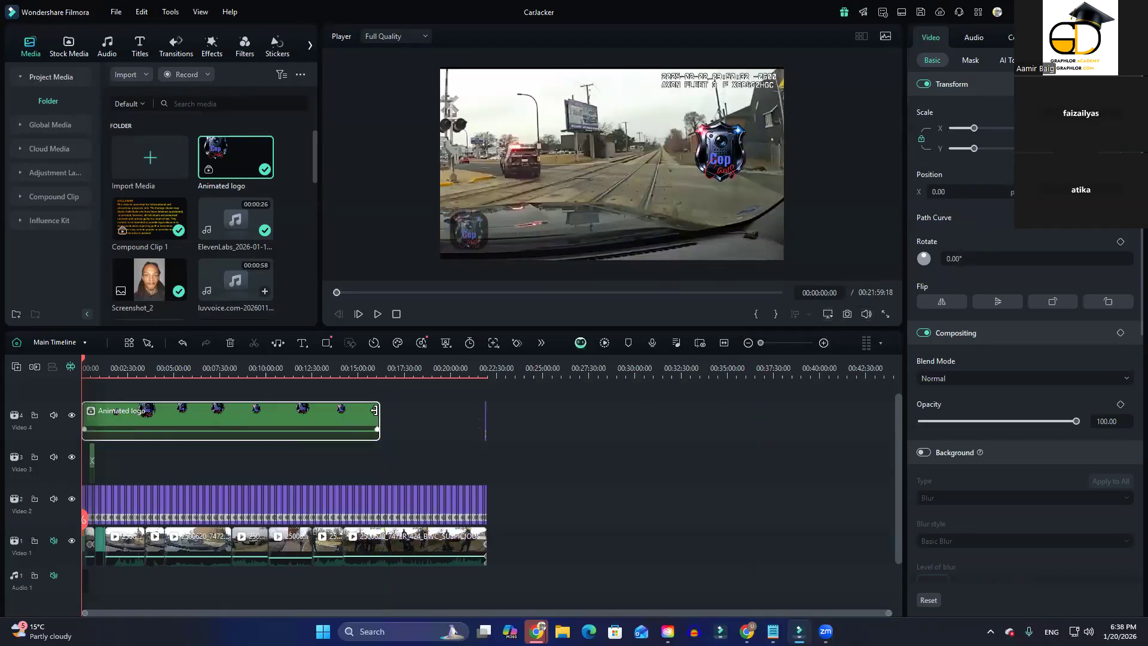
pyautogui.click(380, 368)
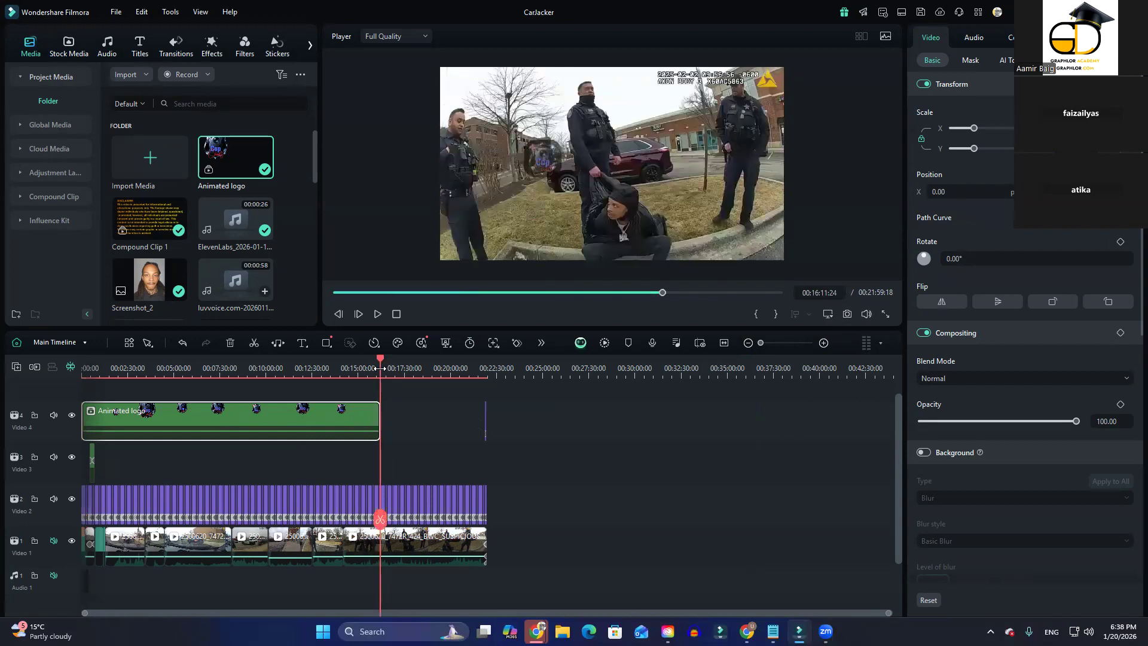
pyautogui.click(380, 370)
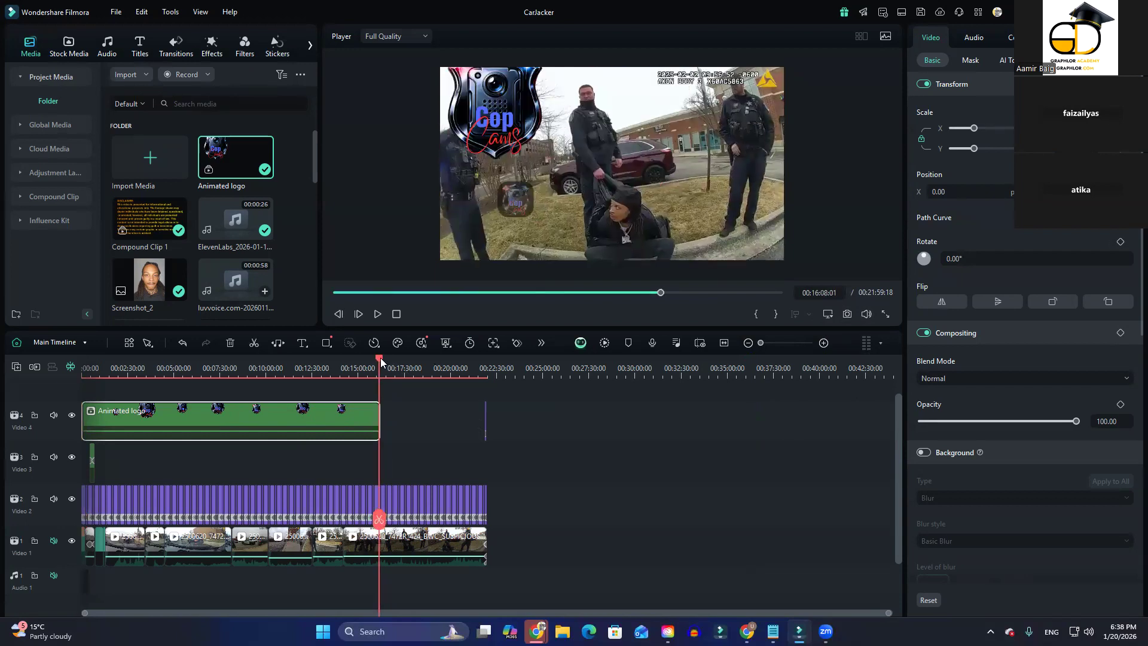
pyautogui.click(381, 362)
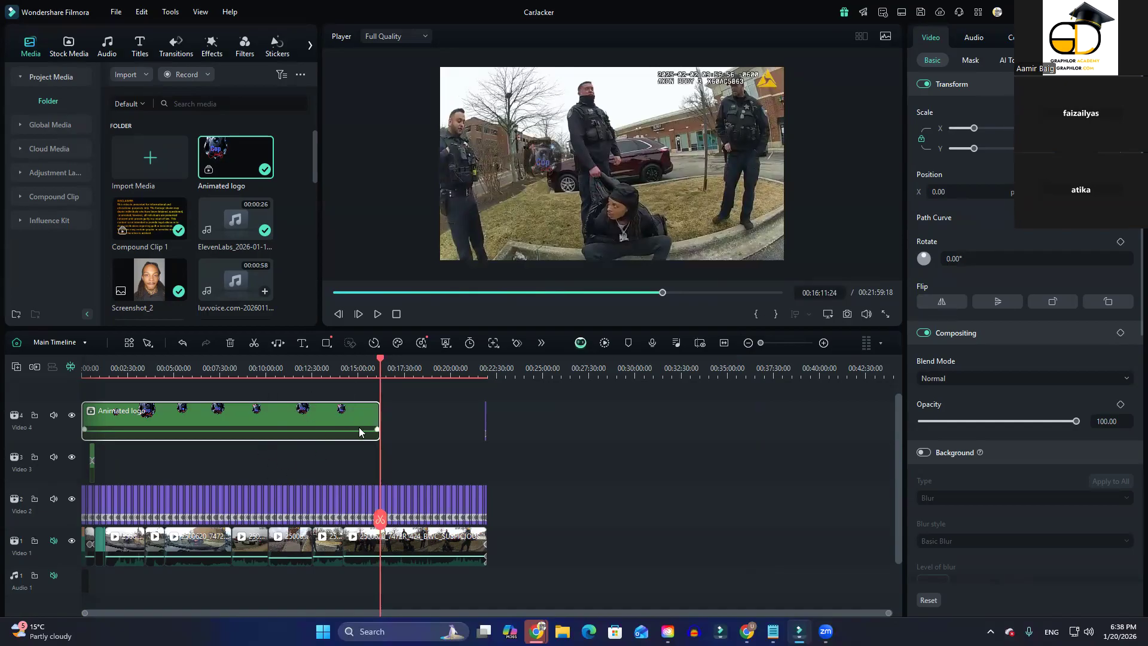
# Scale the Animated logo clip down slightly, rotate it to 145°, and move the playhead back to the start
pyautogui.moveTo(380, 360); pyautogui.dragTo(219, 387)
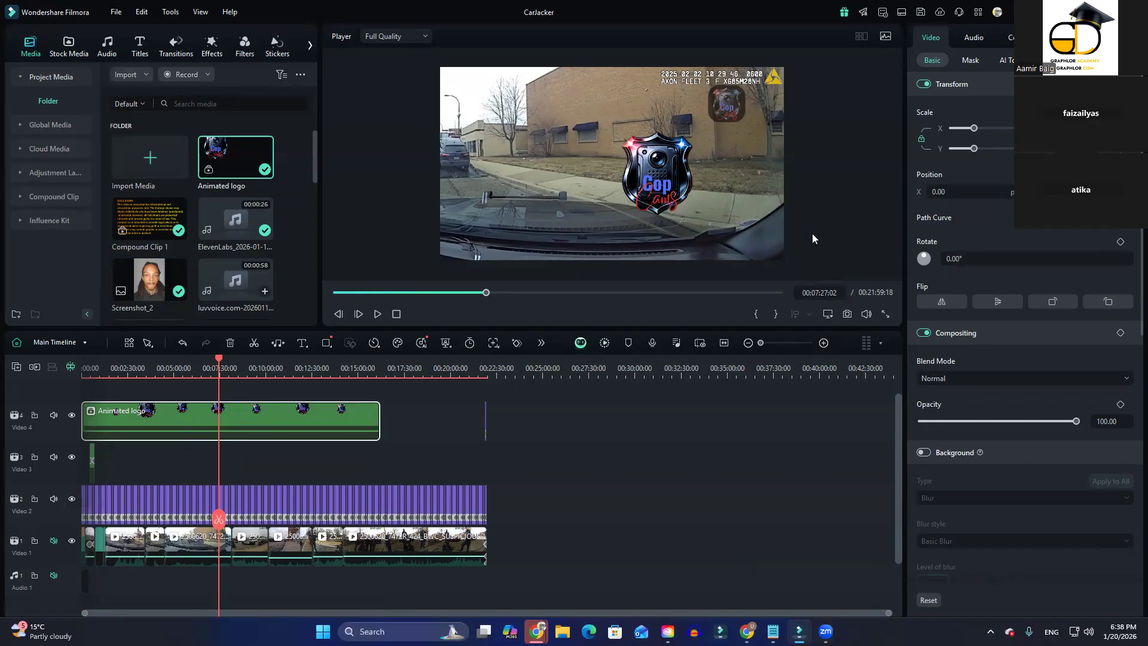
pyautogui.moveTo(974, 131)
pyautogui.mouseDown()
pyautogui.moveTo(1011, 131)
pyautogui.moveTo(932, 133)
pyautogui.moveTo(1001, 129)
pyautogui.moveTo(964, 129)
pyautogui.mouseUp()
pyautogui.moveTo(954, 258); pyautogui.dragTo(1017, 259)
pyautogui.moveTo(215, 363); pyautogui.dragTo(58, 385)
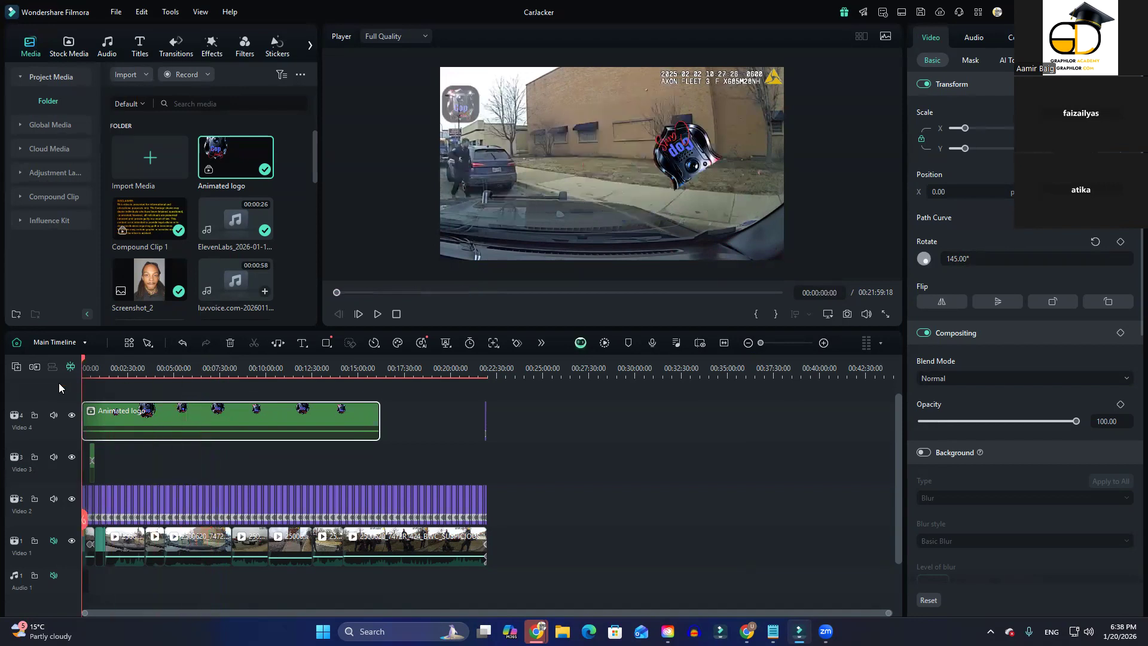
# Keyframe the Animated logo clip's rotation from 00:00:00:22, setting it to 296° and 438° at successive points while playing the opening seconds
pyautogui.press('space')
pyautogui.press('space')
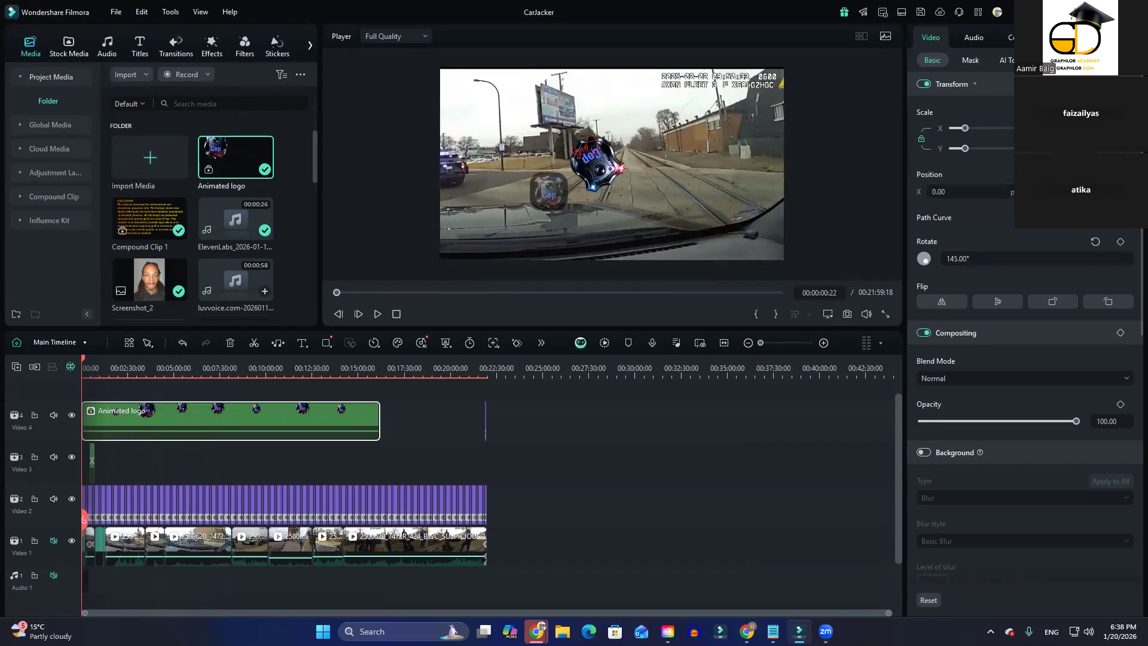
pyautogui.click(1121, 241)
pyautogui.press('space')
pyautogui.press('space')
pyautogui.moveTo(953, 261); pyautogui.dragTo(1043, 260)
pyautogui.press('space')
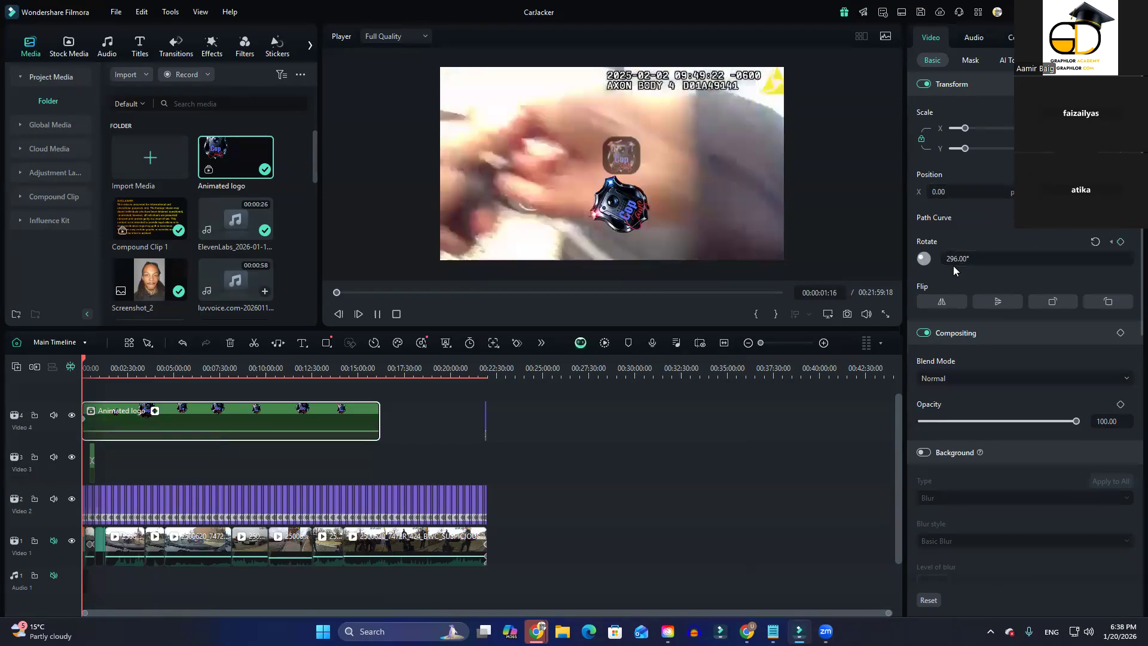
pyautogui.press('space')
pyautogui.moveTo(955, 258); pyautogui.dragTo(1039, 258)
pyautogui.press('space')
pyautogui.press('space')
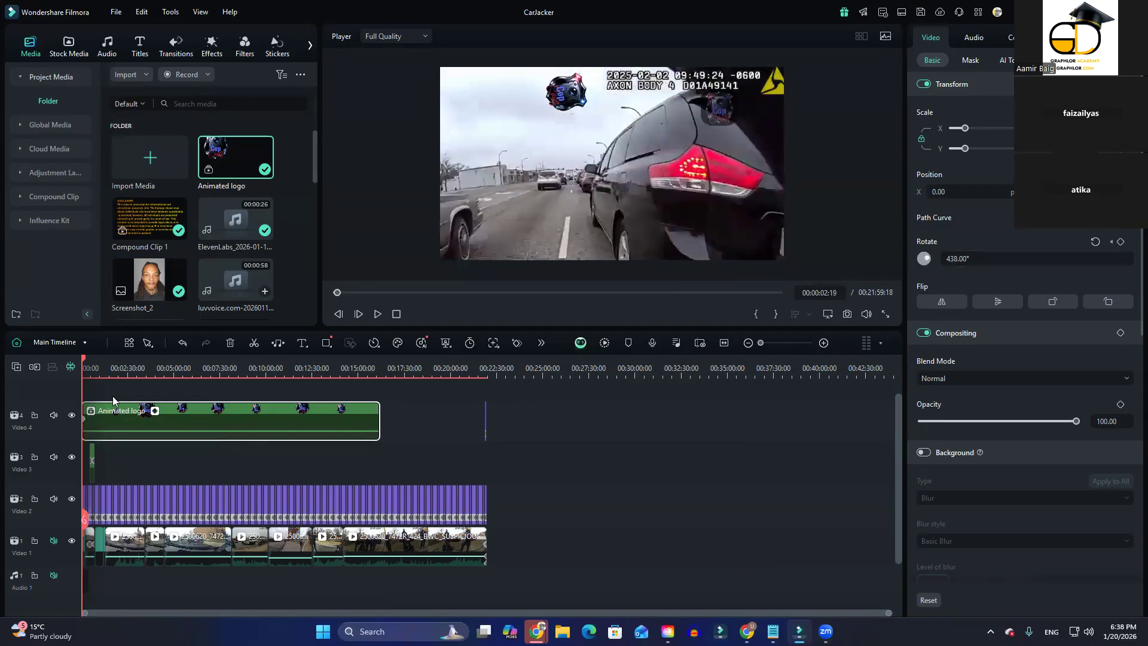
# Play the Animated logo clip from the start to about 00:00:04:05 to check its rotation keyframes
pyautogui.scroll(6, 152, 442)
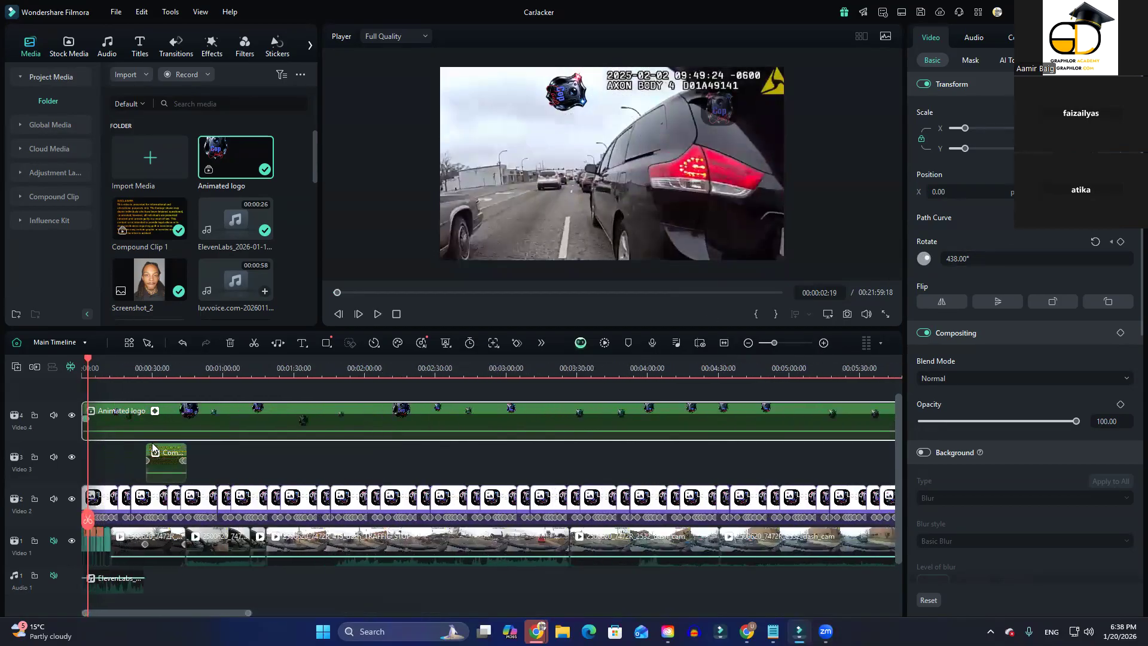
pyautogui.scroll(5, 152, 442)
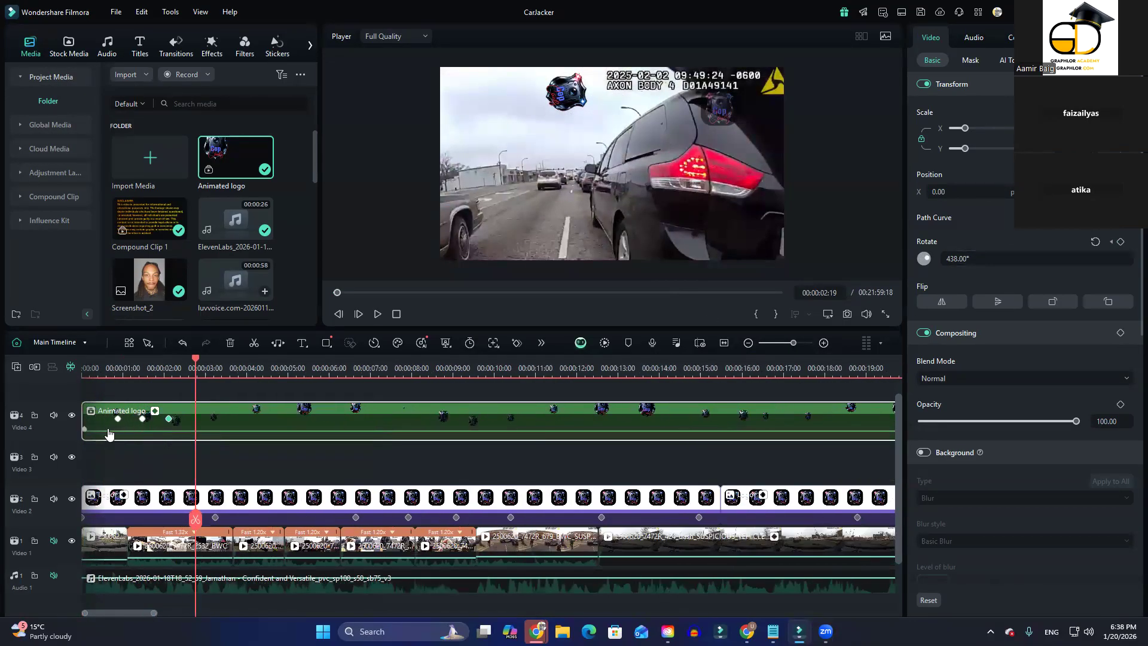
pyautogui.moveTo(197, 363); pyautogui.dragTo(69, 370)
pyautogui.press('space')
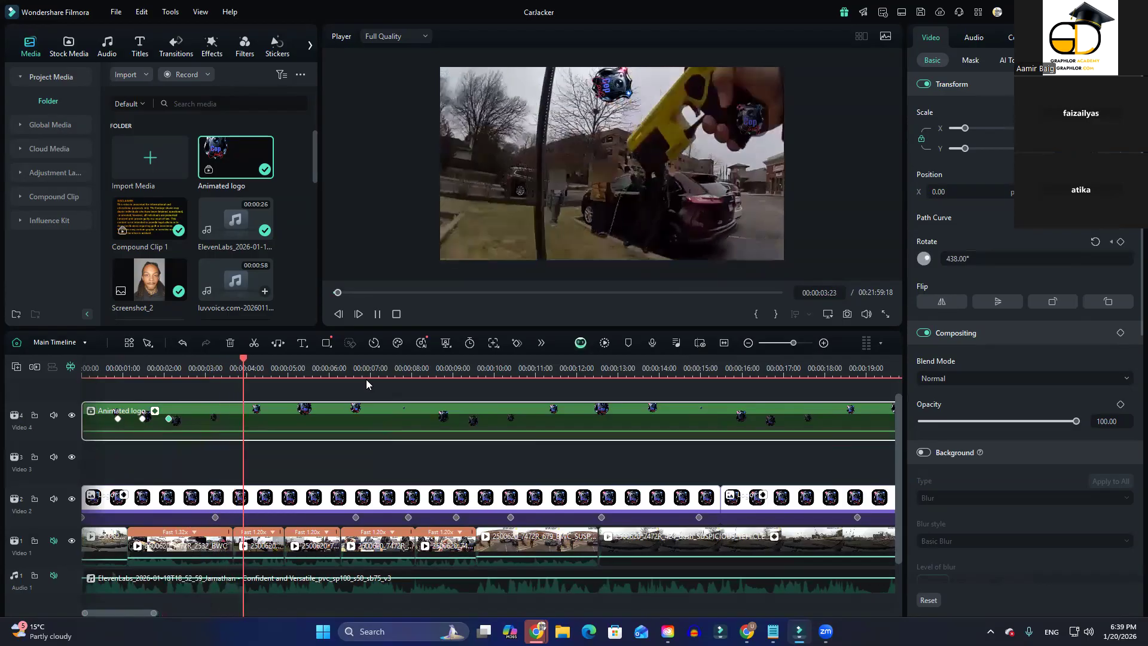
pyautogui.press('space')
pyautogui.scroll(-10, 359, 409)
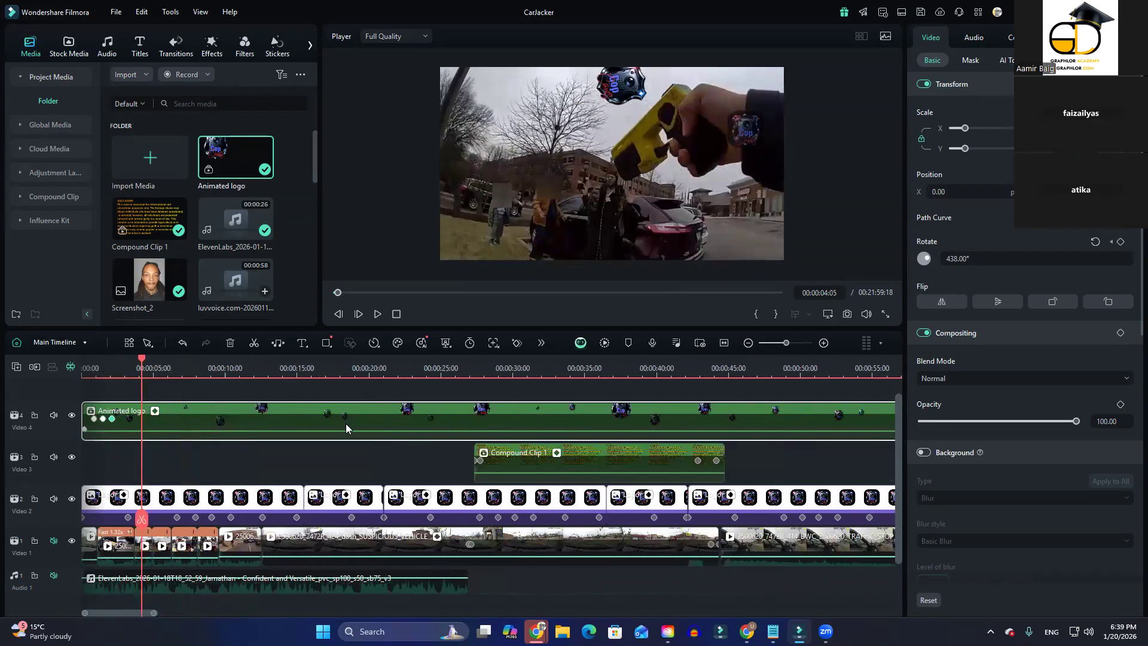
pyautogui.scroll(-8, 329, 432)
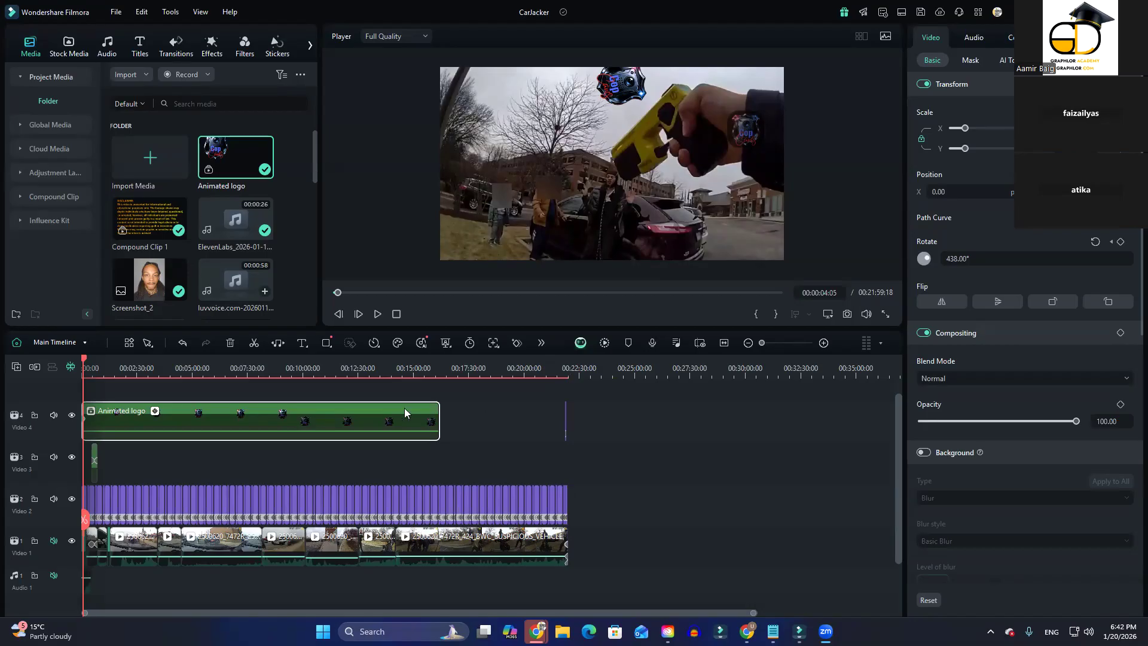
# Move the playhead to 00:02:43:18, open the Animated logo compound clip and examine its row of repeated logo clips
pyautogui.click(141, 371)
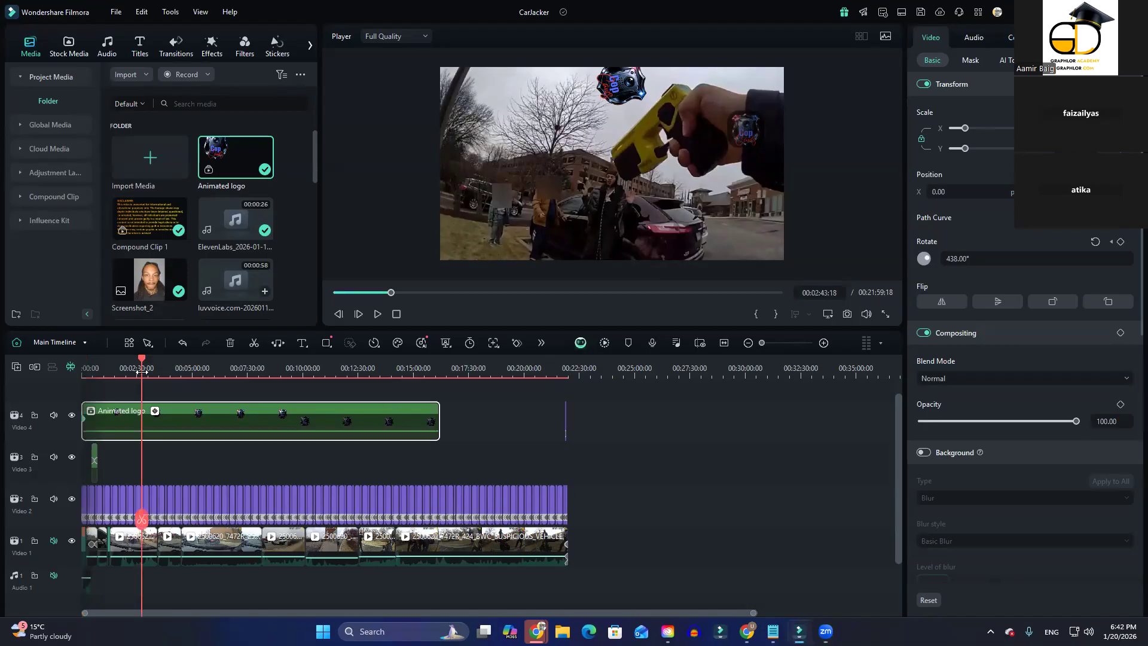
pyautogui.moveTo(131, 358); pyautogui.dragTo(278, 381)
pyautogui.scroll(-3, 225, 439)
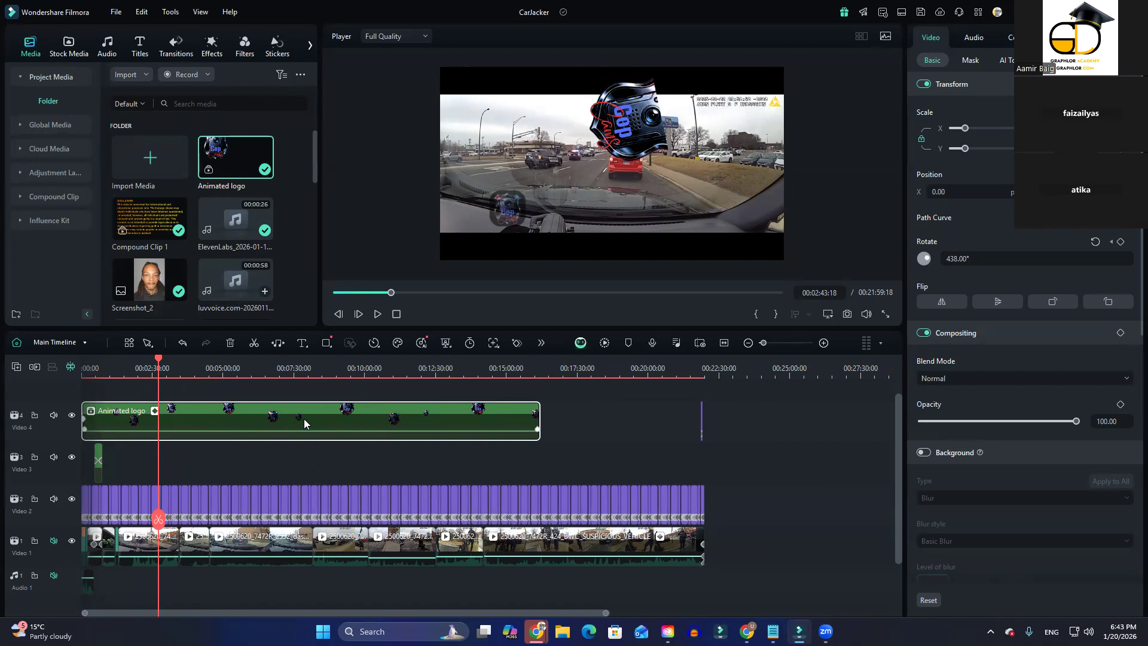
pyautogui.doubleClick(341, 427)
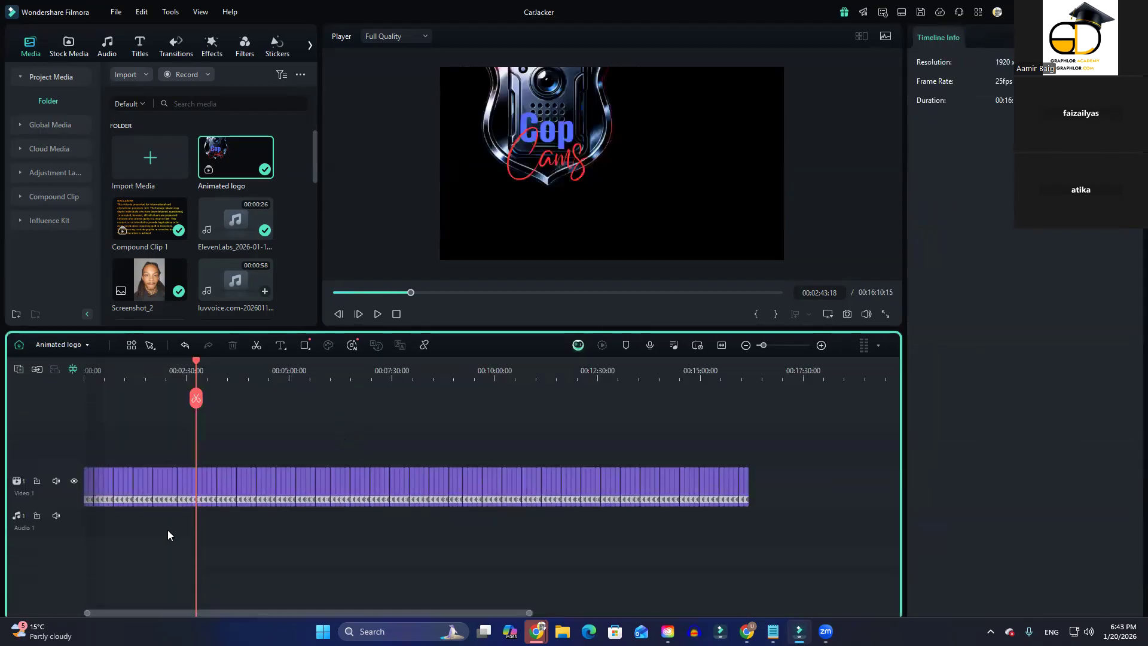
pyautogui.scroll(4, 195, 533)
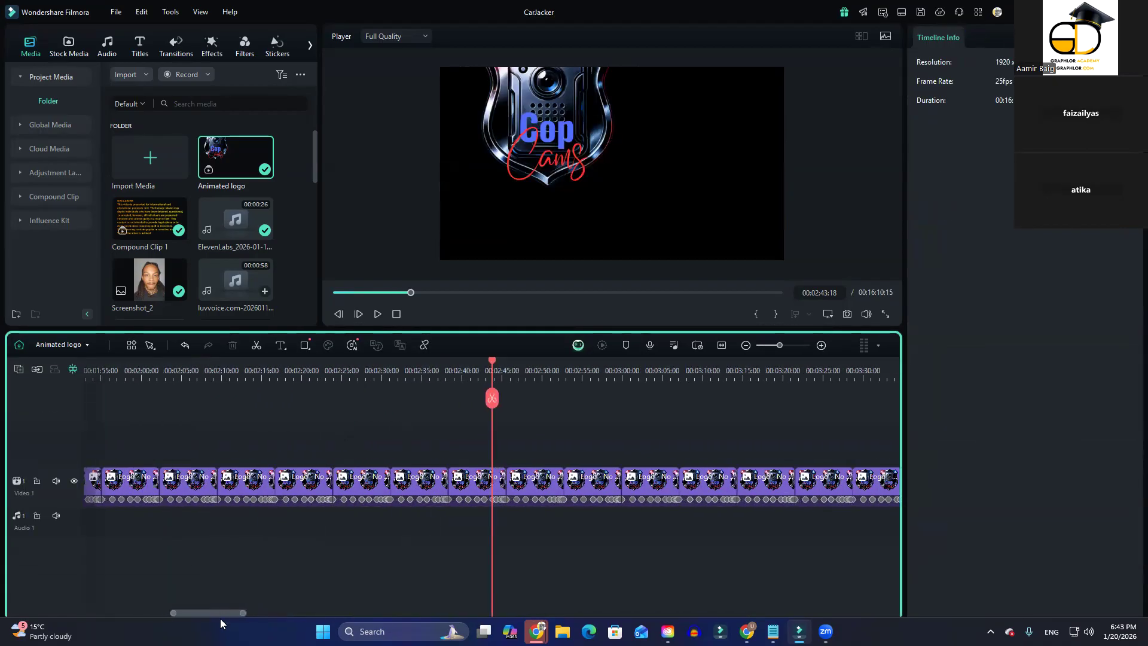
pyautogui.moveTo(210, 611); pyautogui.dragTo(100, 583)
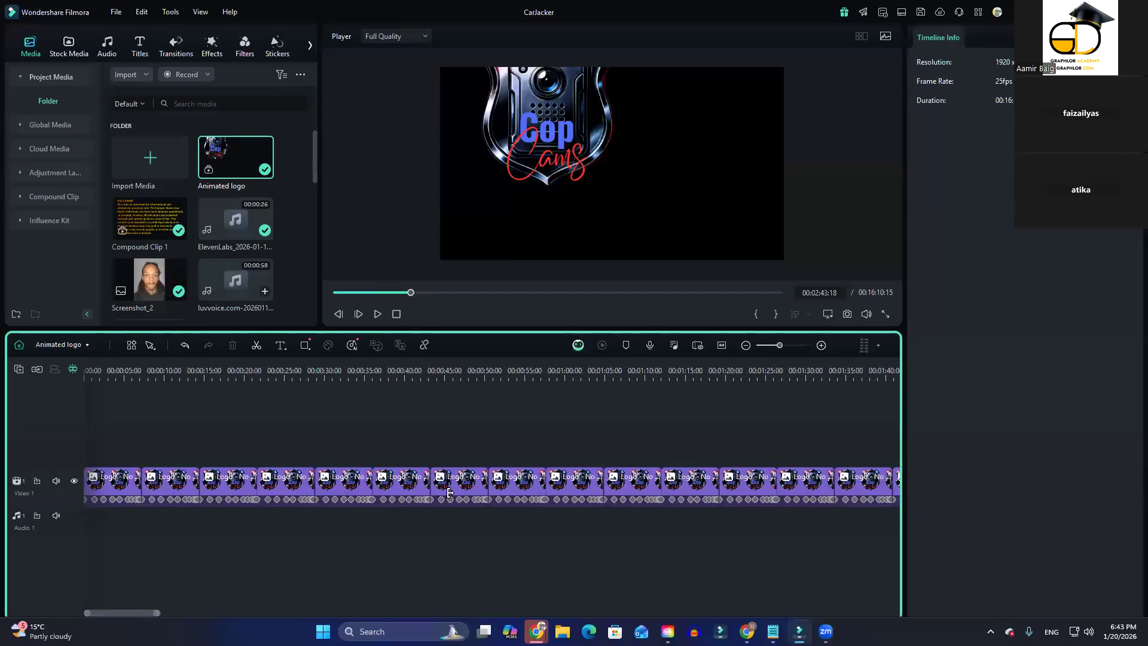
pyautogui.scroll(-4, 405, 539)
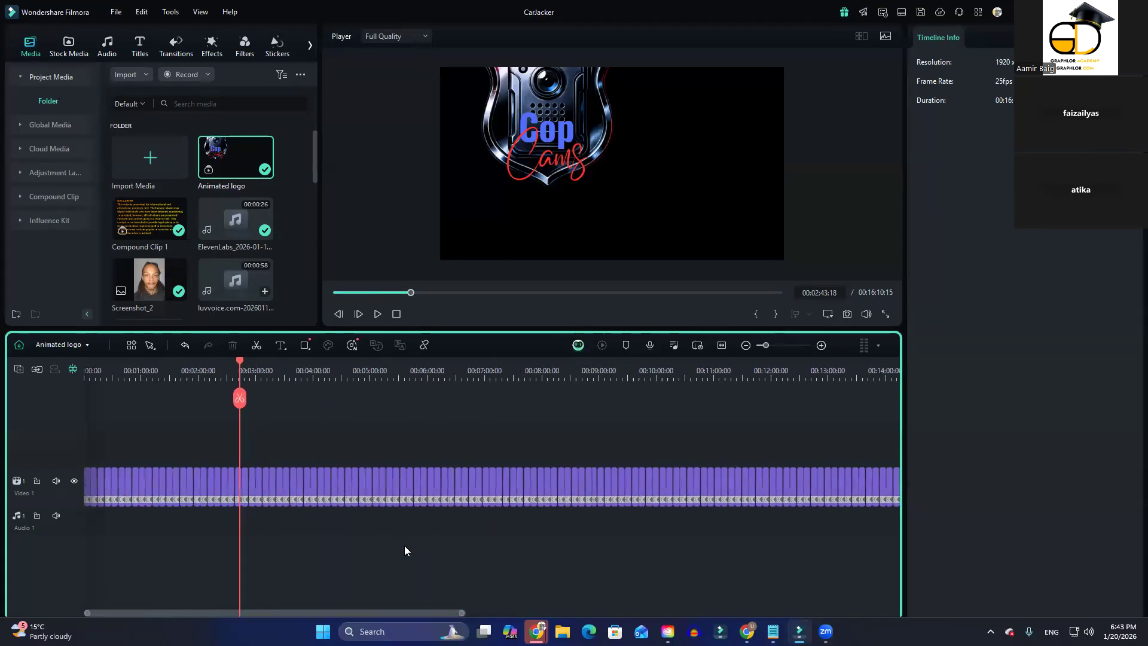
pyautogui.scroll(-2, 404, 550)
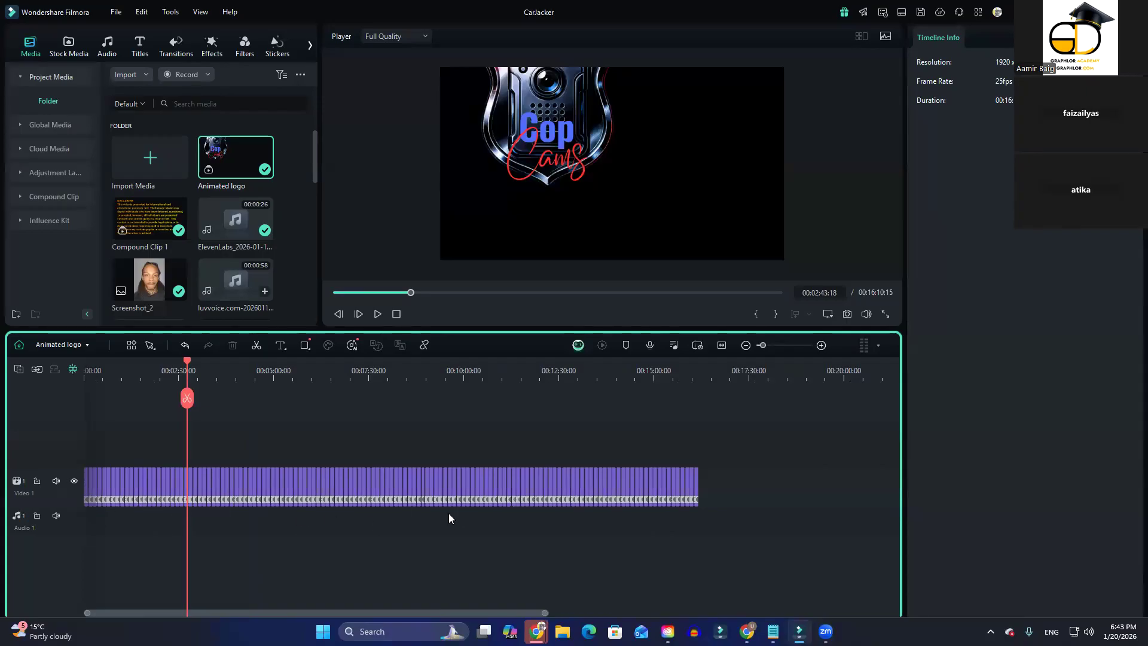
pyautogui.scroll(5, 144, 529)
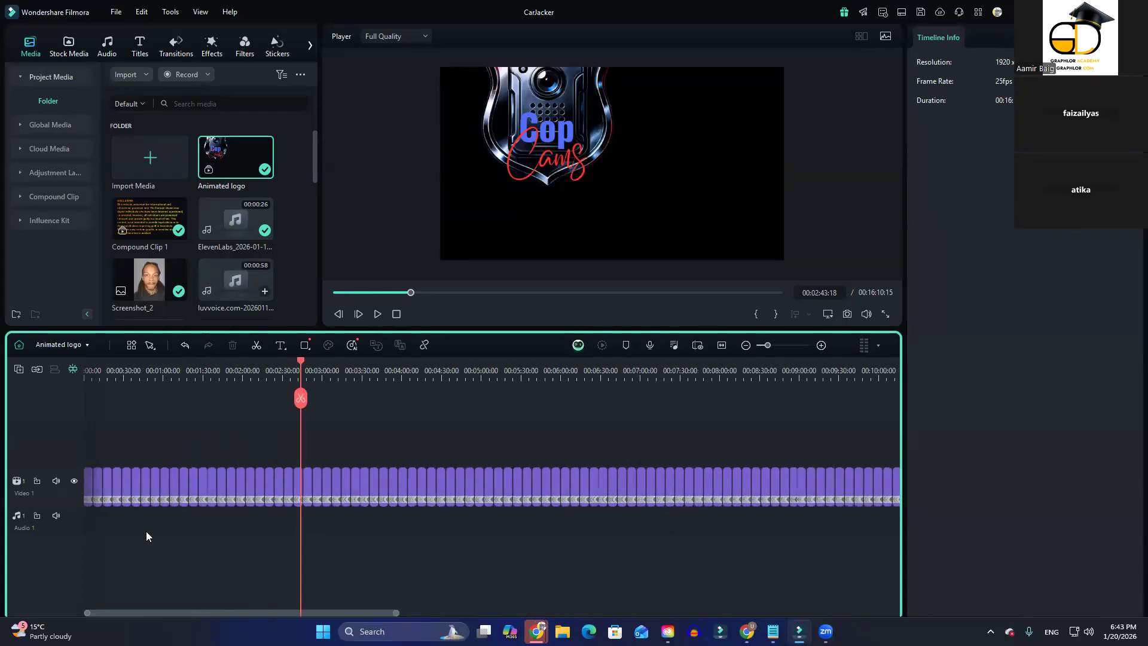
# Inspect the individual logo clips between about 00:02:17 and 00:03:00, and return to the main timeline
pyautogui.click(202, 500)
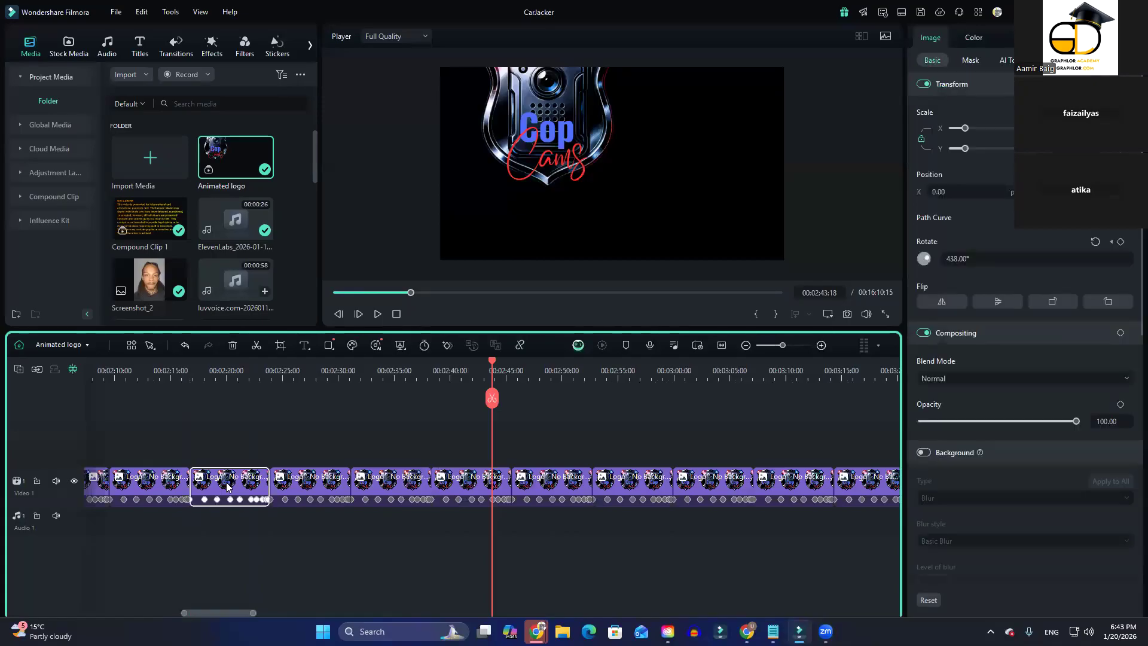
pyautogui.click(317, 485)
pyautogui.click(392, 490)
pyautogui.click(470, 487)
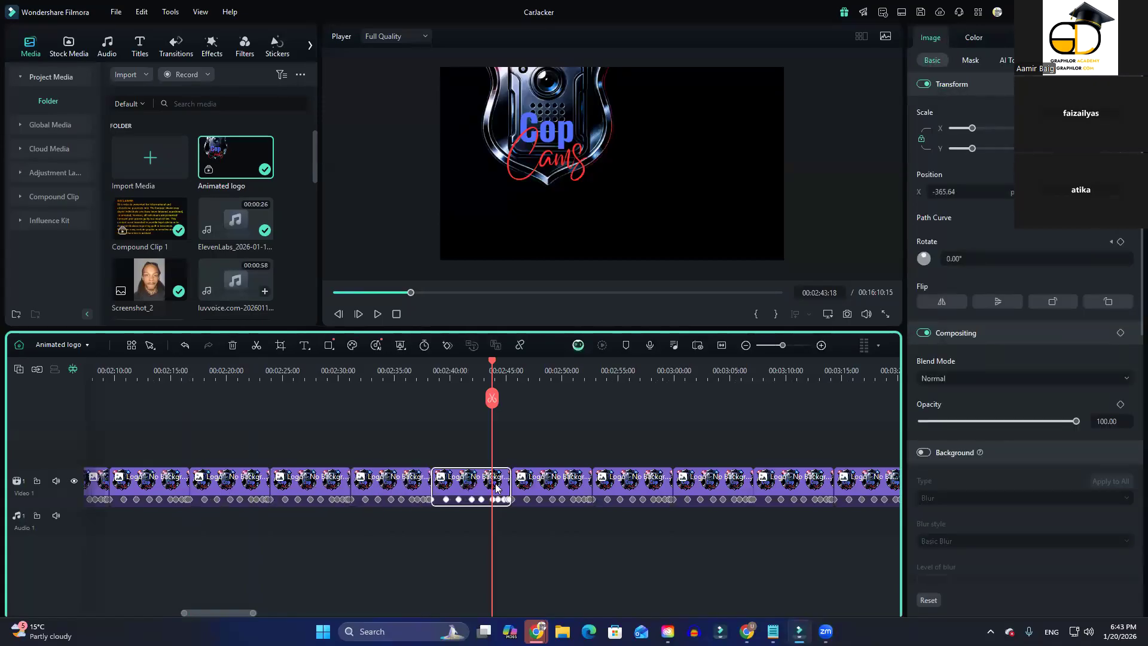
pyautogui.click(544, 487)
pyautogui.click(627, 487)
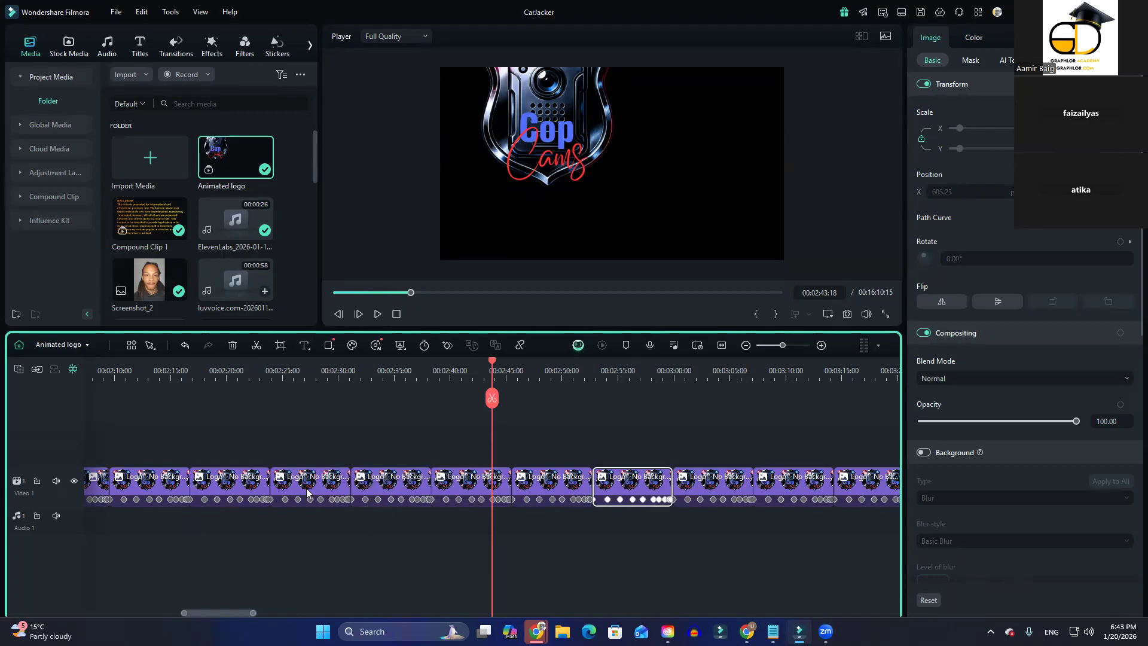
pyautogui.click(84, 346)
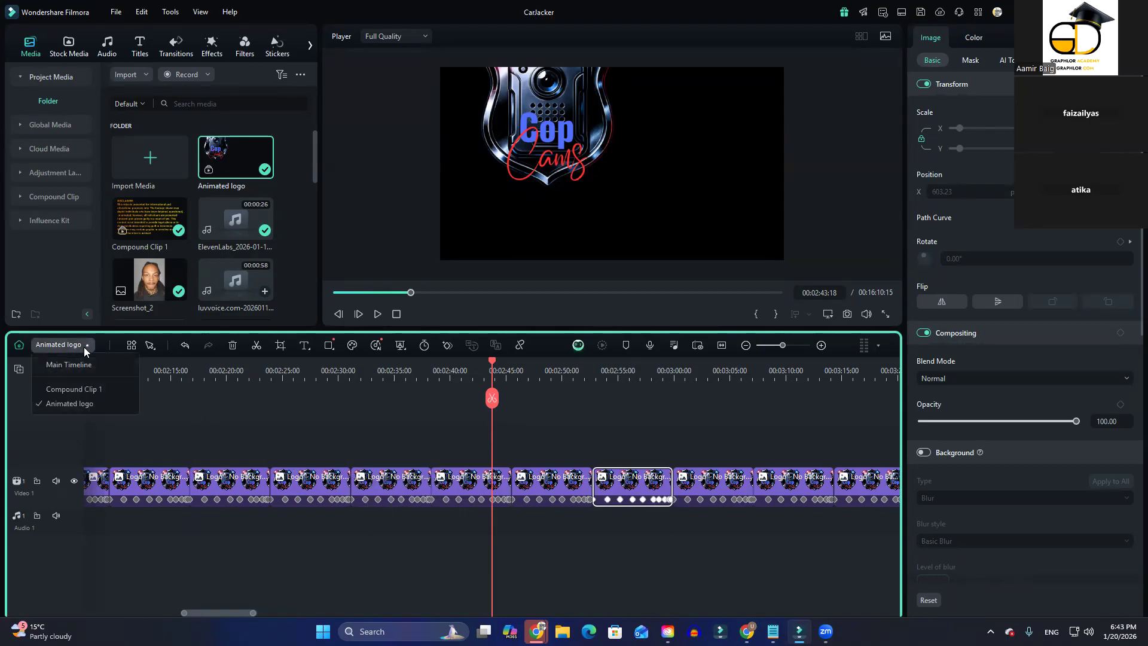
pyautogui.click(82, 364)
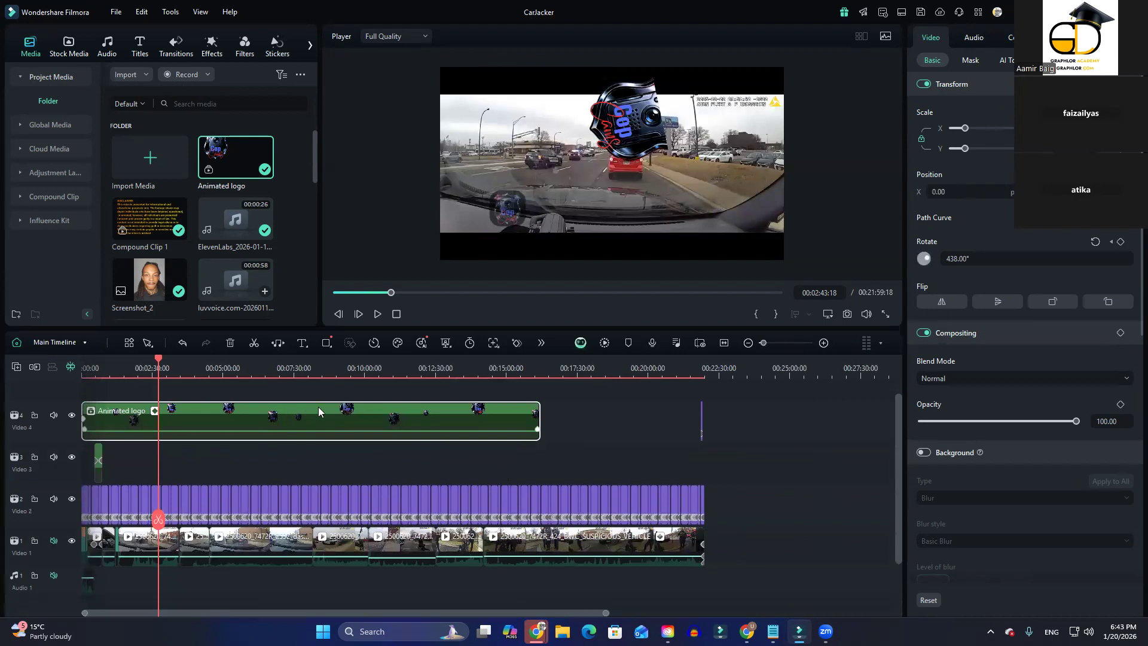
# Try 36 opacity and a Basic Blur background on the Animated logo clip, restoring 100 opacity and turning the background off
pyautogui.moveTo(1075, 421); pyautogui.dragTo(978, 438)
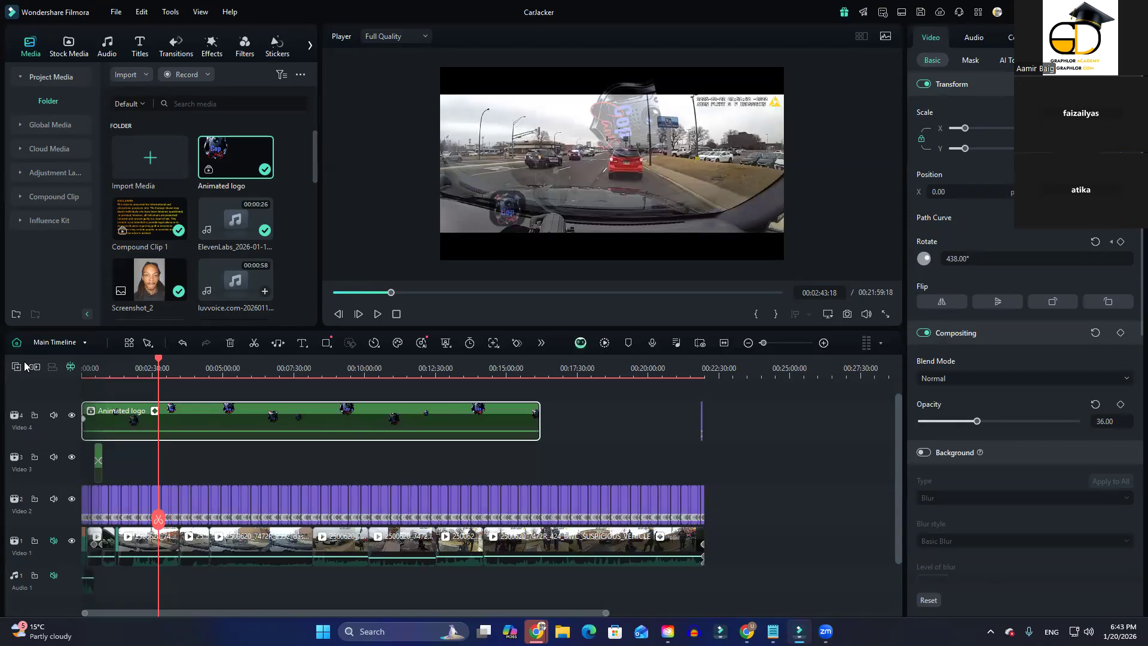
pyautogui.moveTo(977, 421); pyautogui.dragTo(1102, 422)
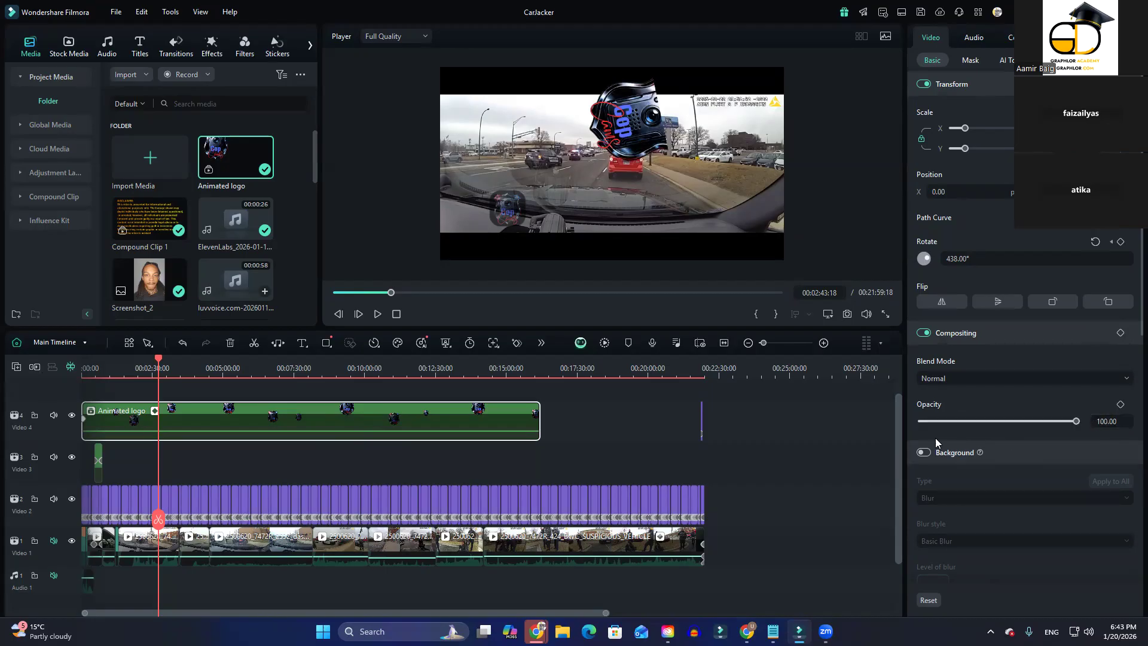
pyautogui.click(924, 452)
pyautogui.click(925, 454)
pyautogui.click(923, 453)
pyautogui.press('space')
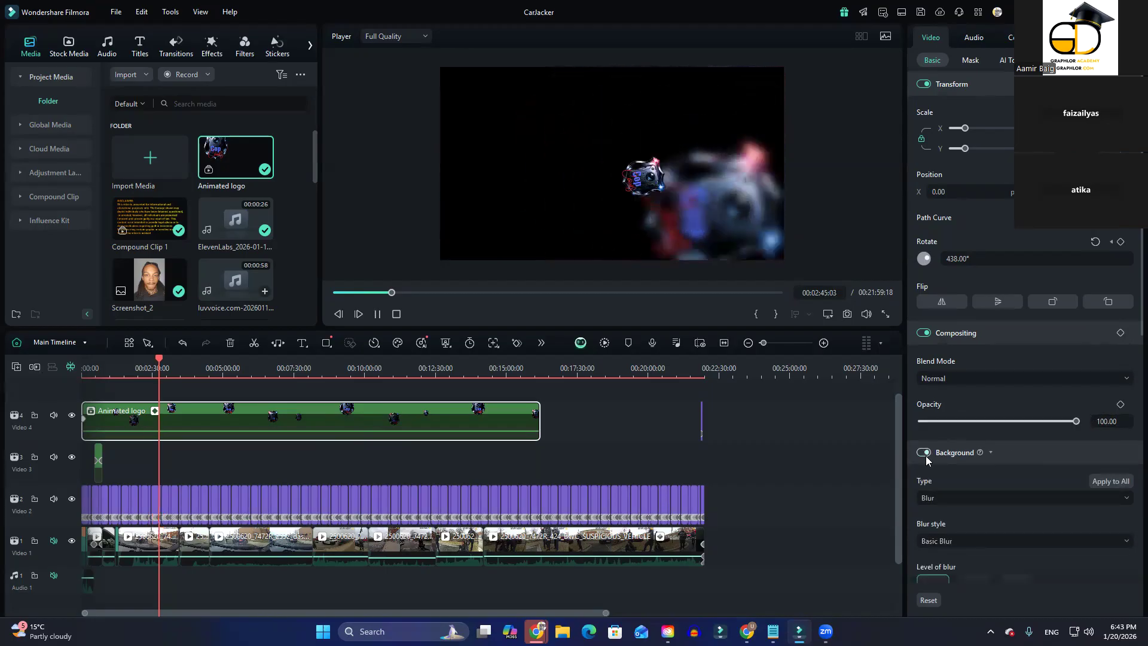
pyautogui.click(925, 453)
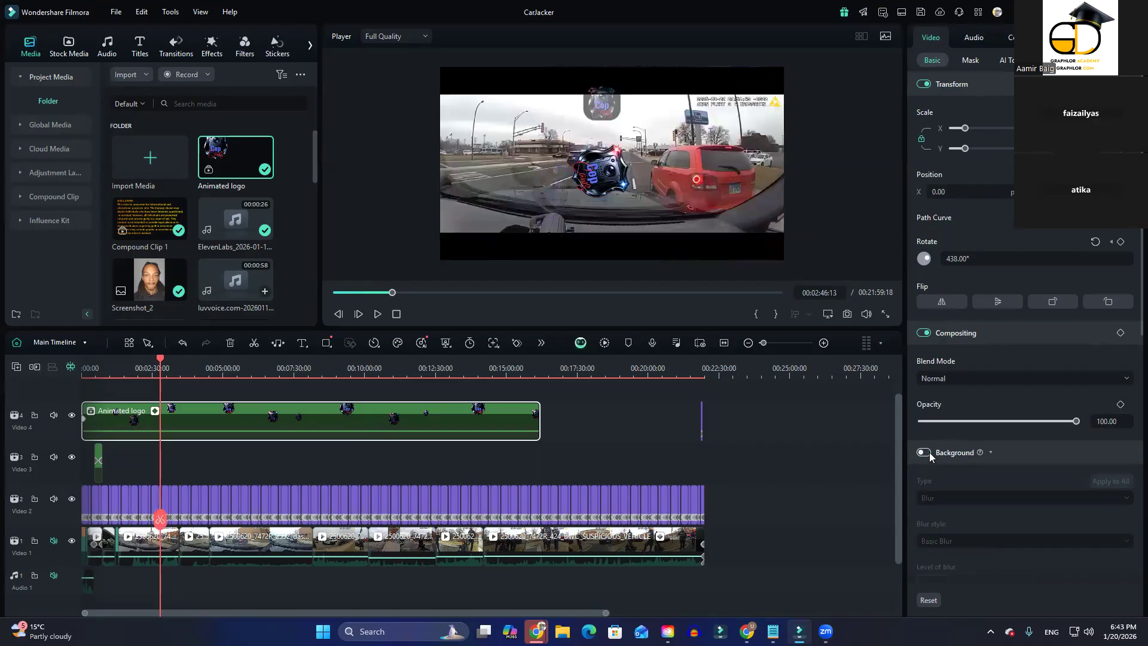
# Reset the Animated logo clip's rotation to 0° at 00:02:46:13 and scale the clip up slightly
pyautogui.moveTo(964, 129); pyautogui.dragTo(963, 133)
pyautogui.click(1096, 243)
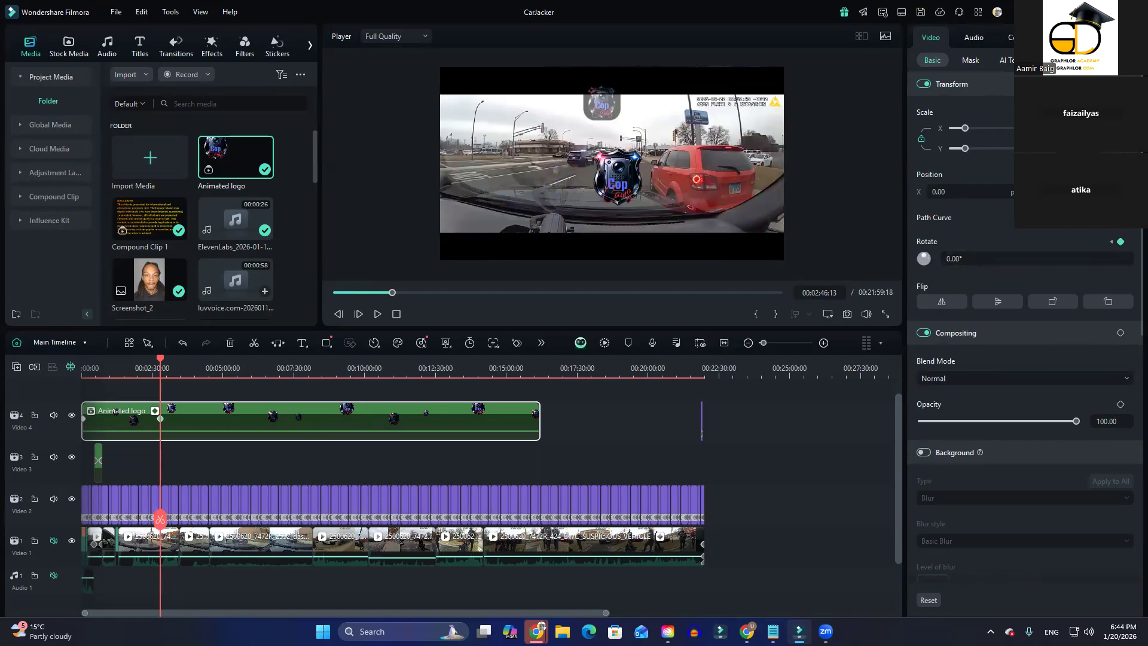
pyautogui.moveTo(965, 129); pyautogui.dragTo(974, 129)
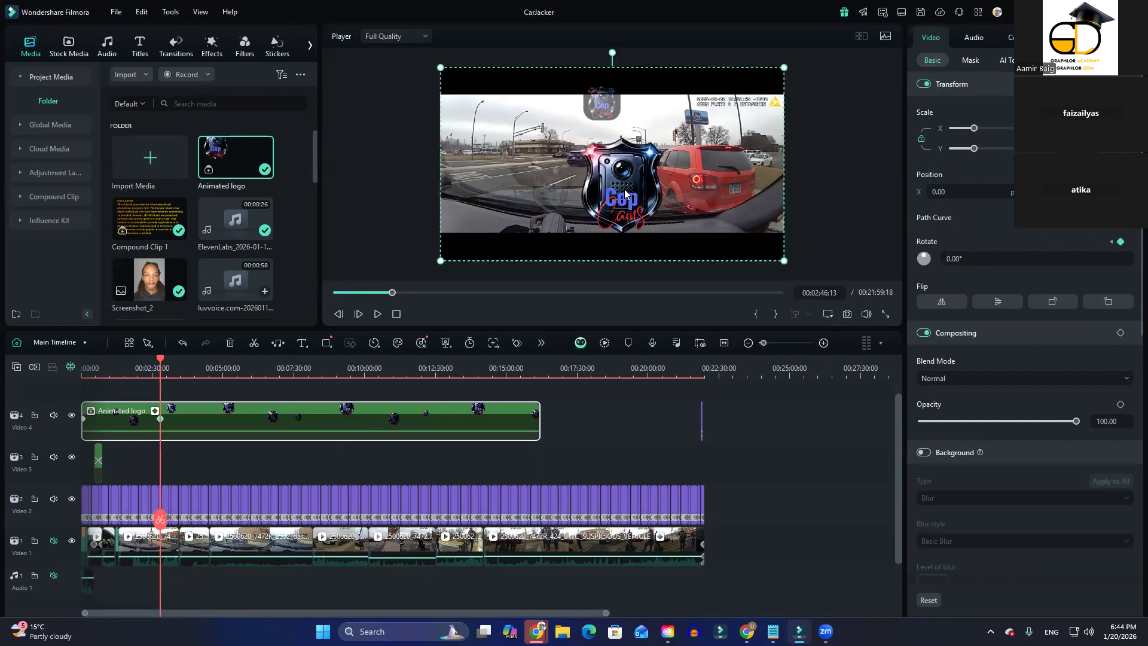
# Select the video clip together with the Animated logo clip, resize both slightly in the preview to X position 5.94, and reselect only the logo clip
pyautogui.moveTo(790, 270); pyautogui.dragTo(683, 218)
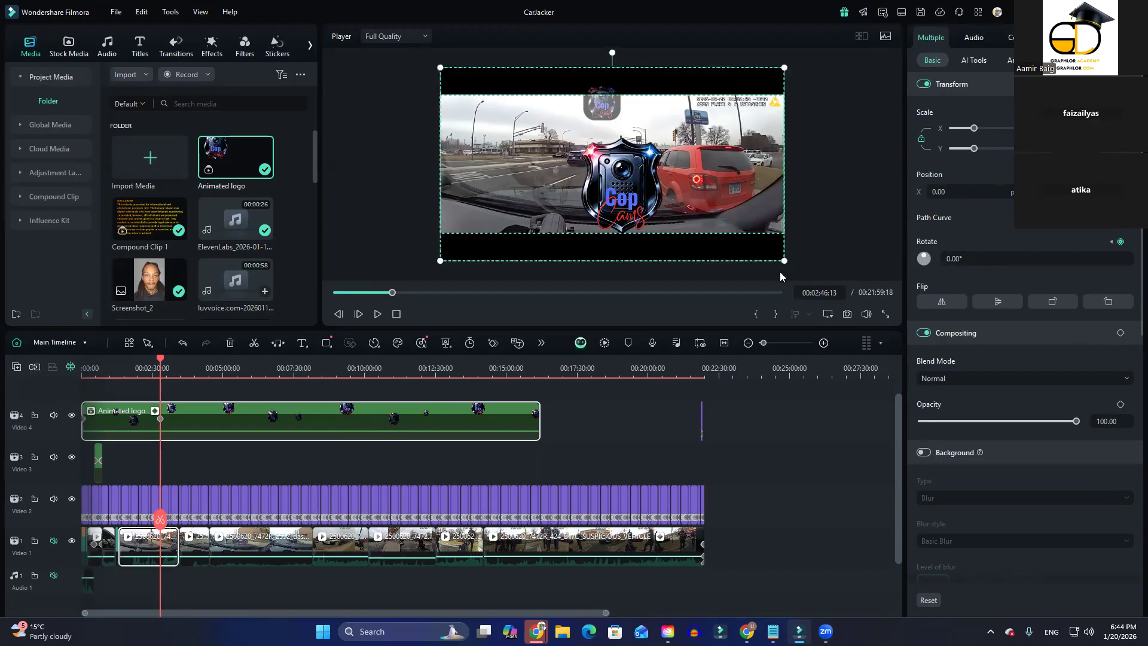
pyautogui.moveTo(784, 261)
pyautogui.mouseDown()
pyautogui.moveTo(704, 213)
pyautogui.moveTo(699, 263)
pyautogui.moveTo(765, 258)
pyautogui.mouseUp()
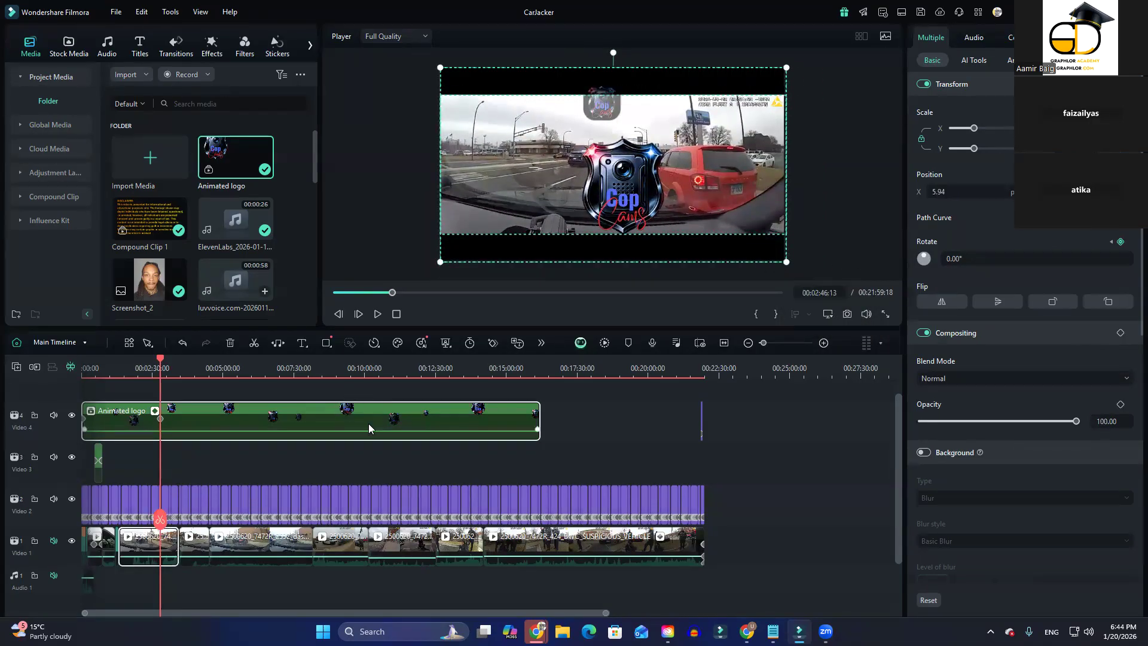
pyautogui.click(583, 403)
pyautogui.click(461, 425)
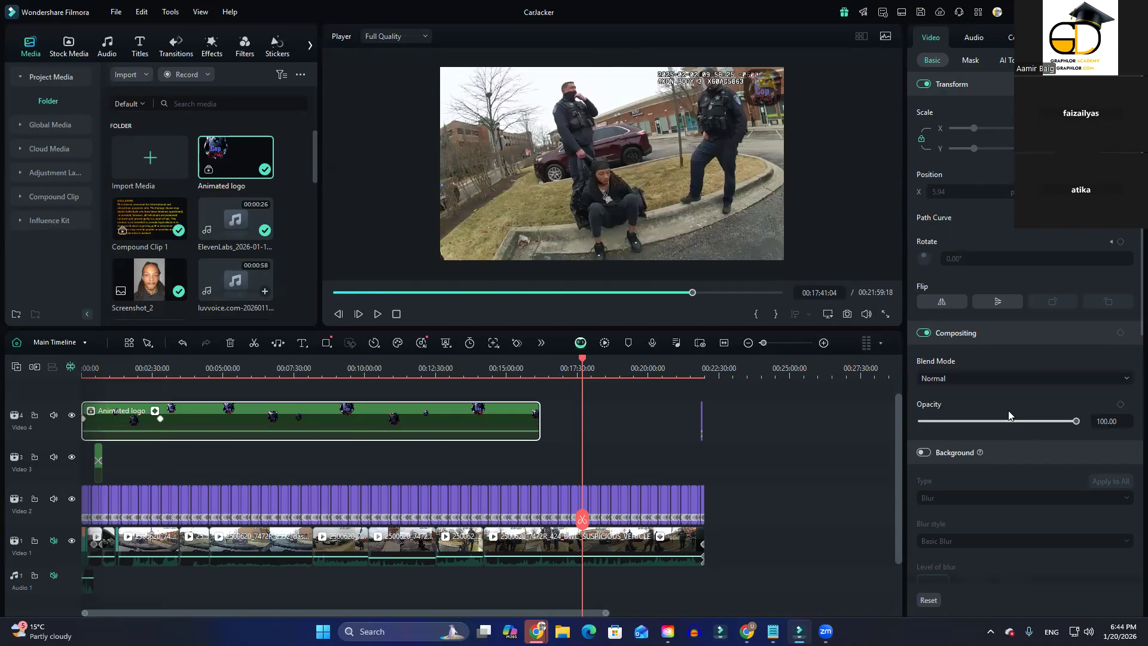
# Move the playhead to 00:11:31:10 and examine the Animated logo clip's coverage along the timeline
pyautogui.click(422, 368)
pyautogui.moveTo(423, 368); pyautogui.dragTo(408, 363)
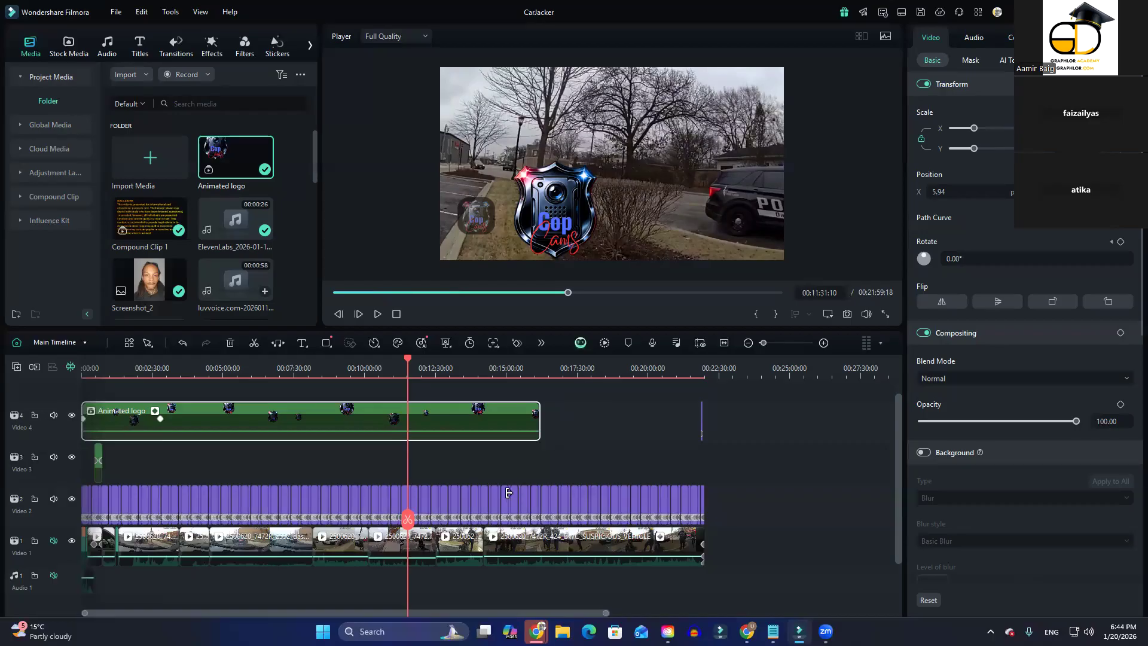
pyautogui.scroll(3, 366, 526)
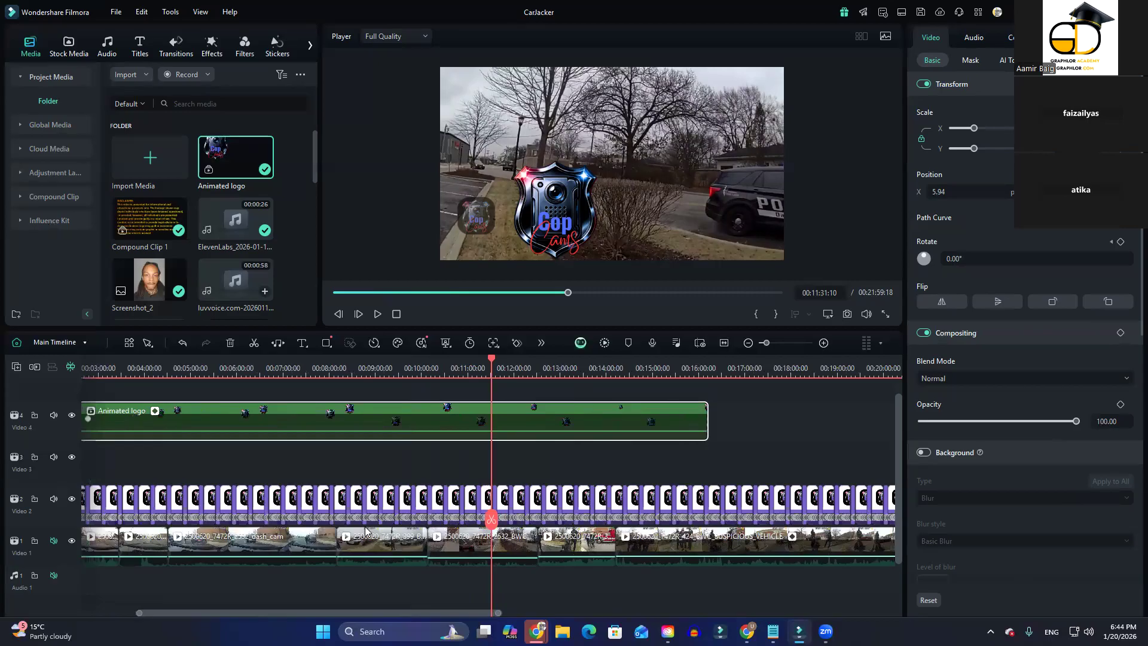
pyautogui.scroll(5, 361, 534)
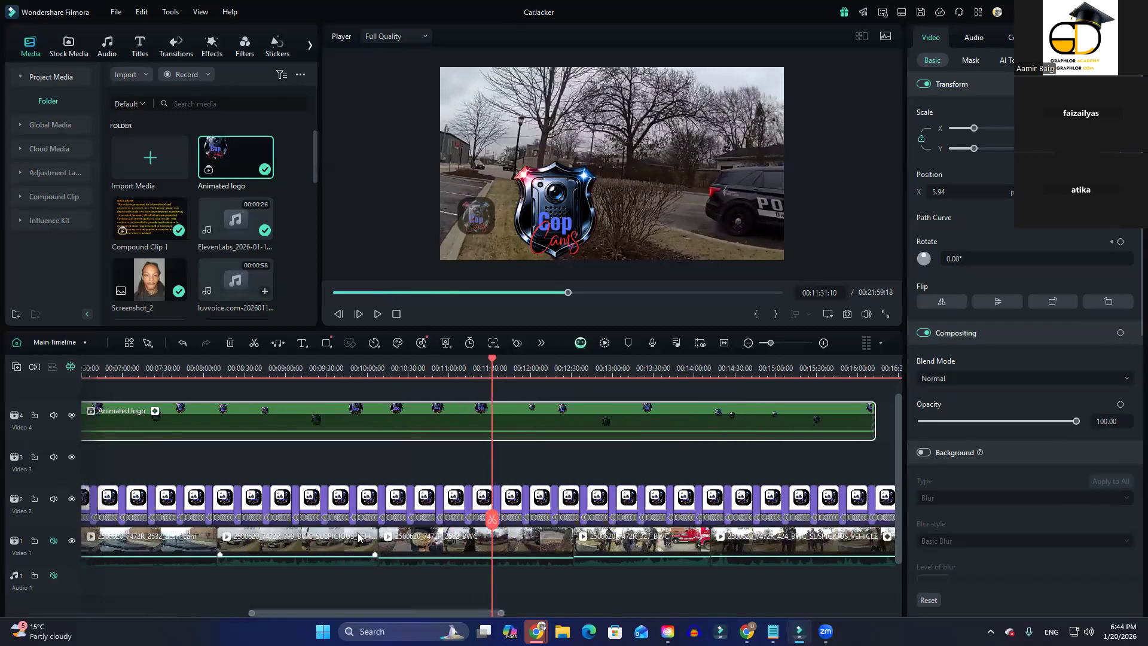
pyautogui.scroll(-4, 354, 540)
pyautogui.scroll(-3, 355, 539)
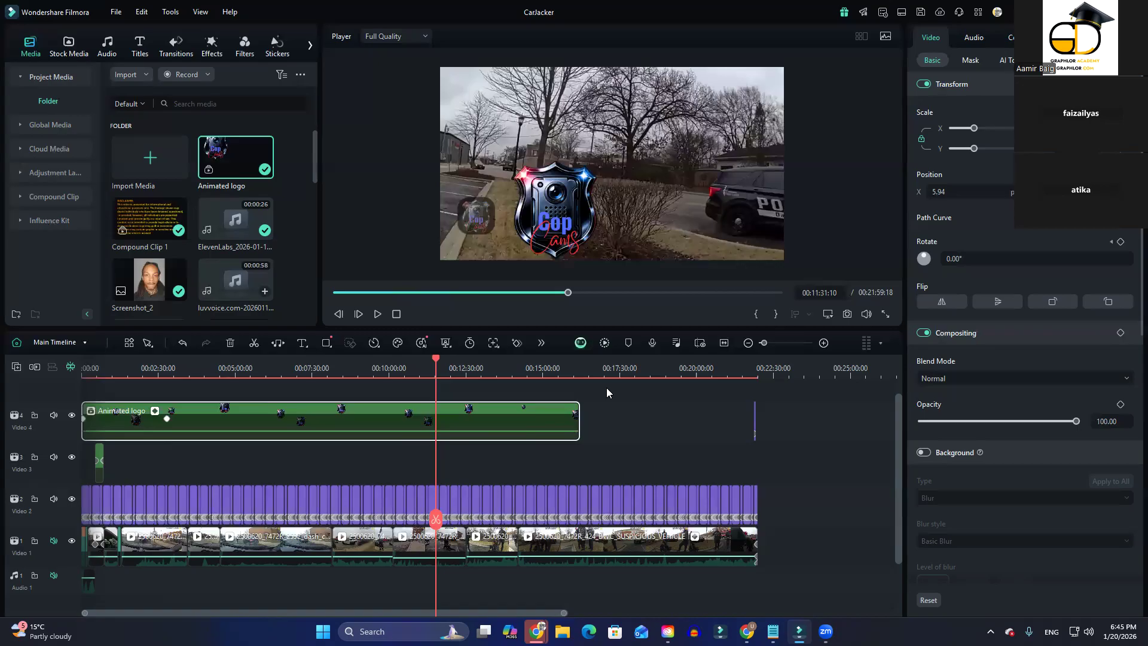
pyautogui.scroll(-3, 642, 465)
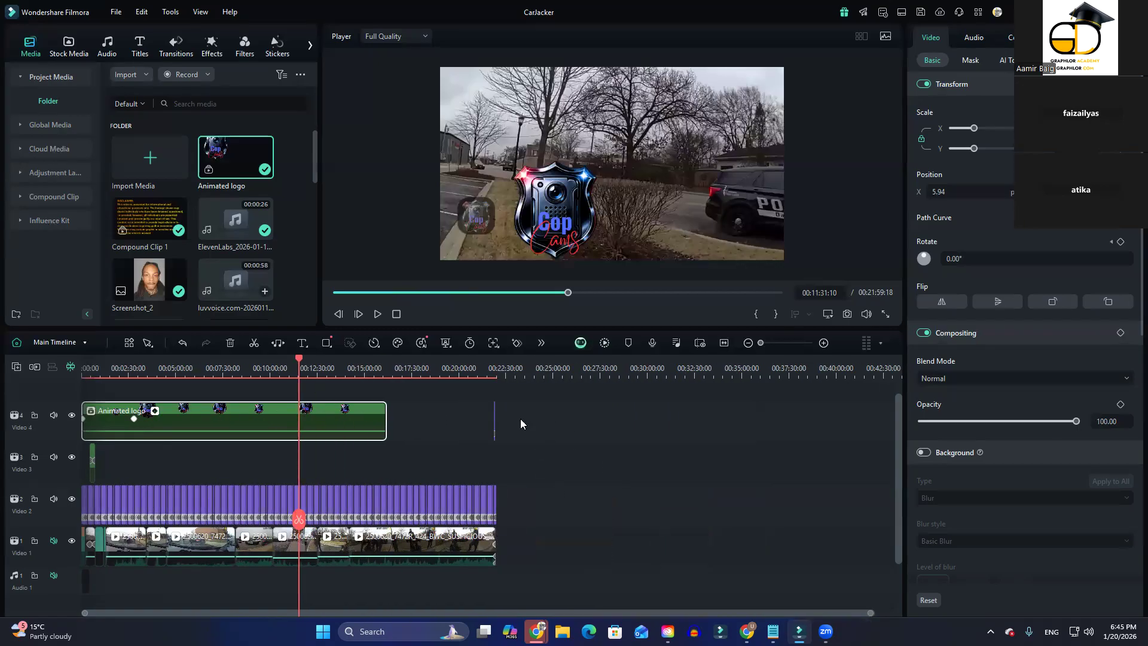
# Select all clips on every track of the main timeline and combine them into one compound clip under the default name
pyautogui.click(495, 375)
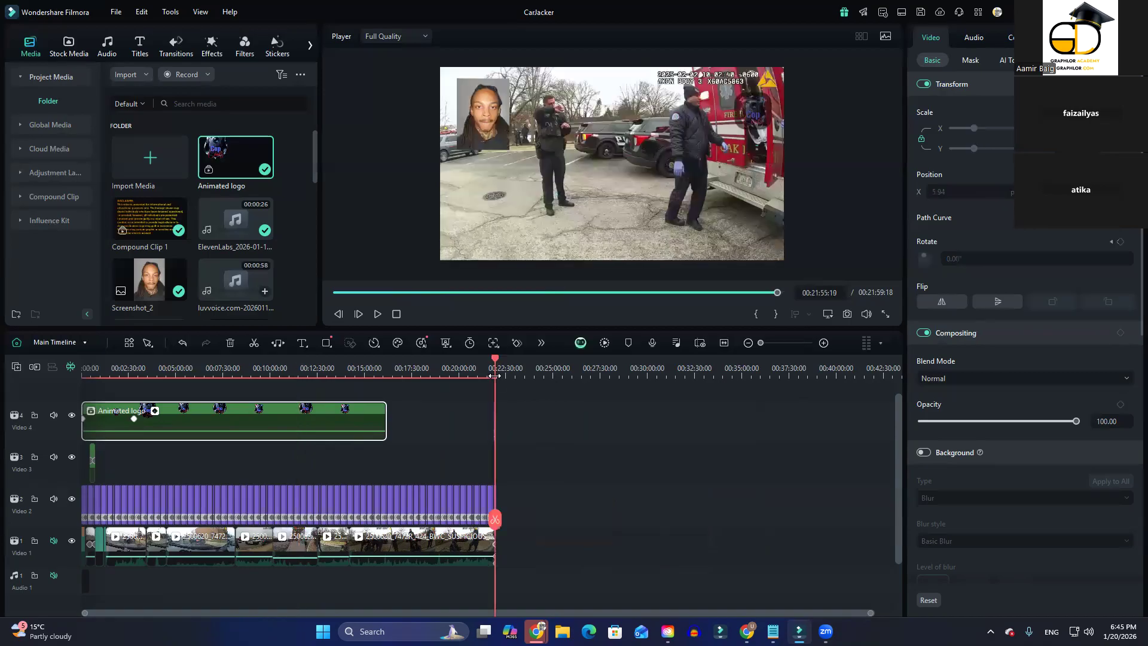
pyautogui.click(532, 416)
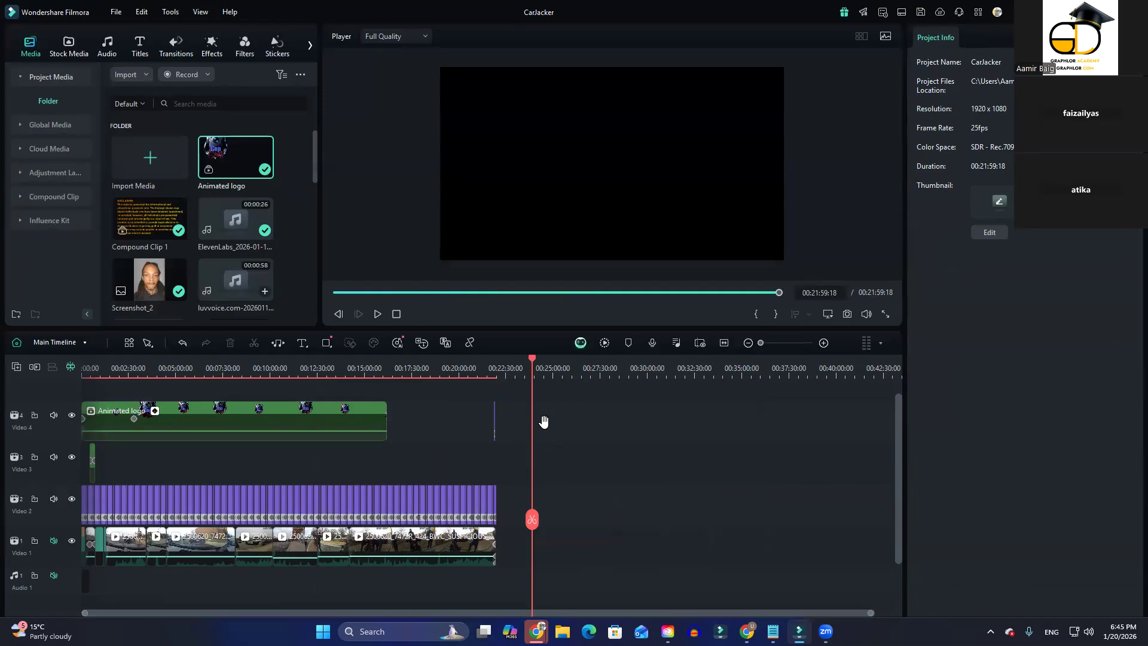
pyautogui.moveTo(565, 409); pyautogui.dragTo(84, 590)
pyautogui.rightClick(224, 511)
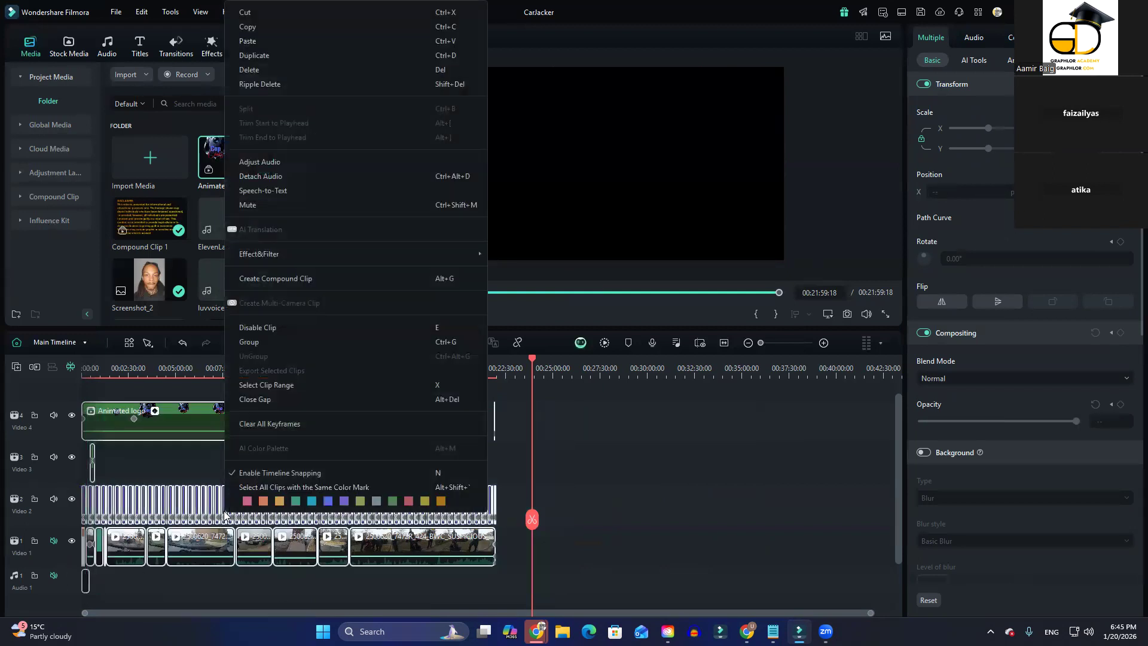
pyautogui.click(273, 277)
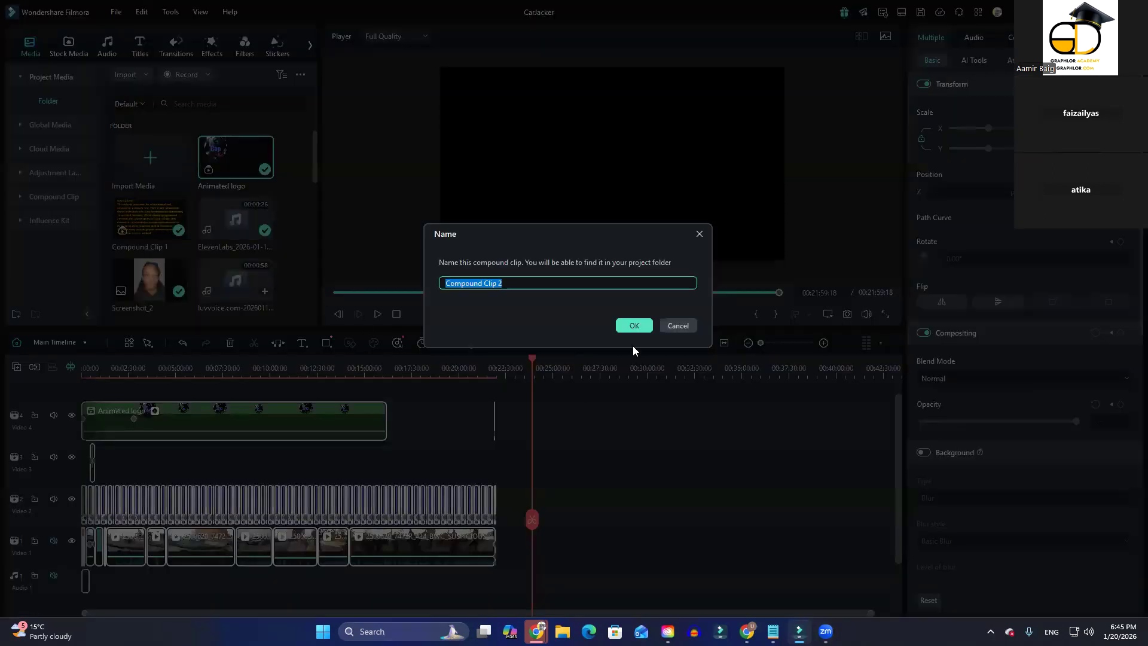
pyautogui.click(635, 326)
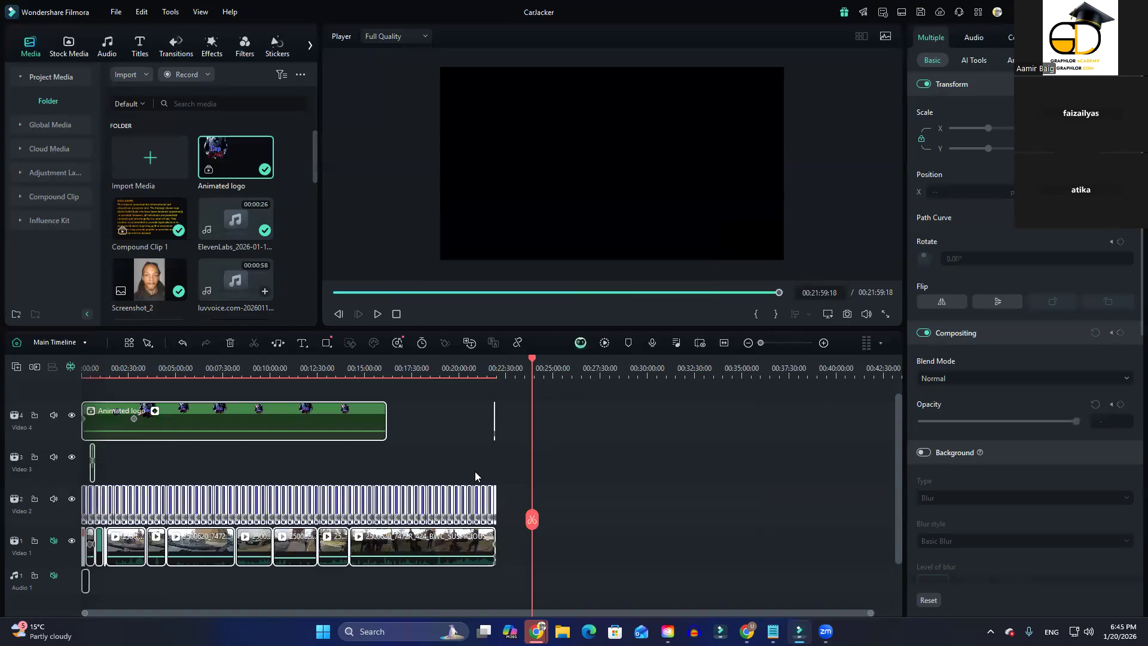
# Play the opening seconds of the full-video compound clip from the start of the timeline
pyautogui.moveTo(532, 522); pyautogui.dragTo(54, 511)
pyautogui.scroll(-2, 336, 558)
pyautogui.press('space')
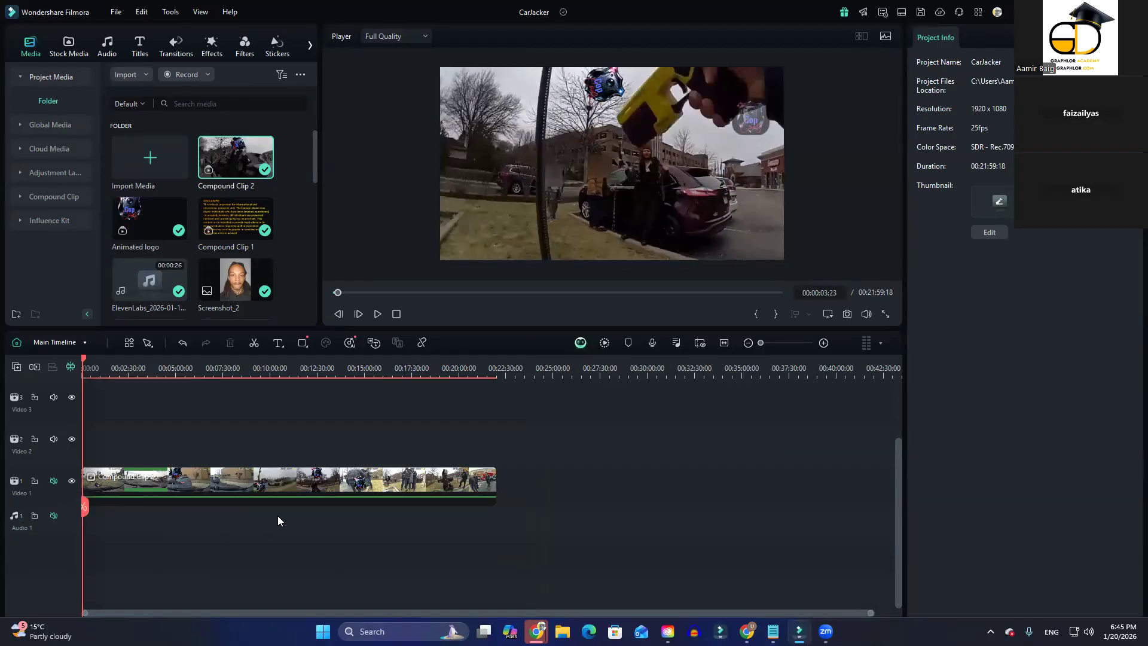
pyautogui.press('space')
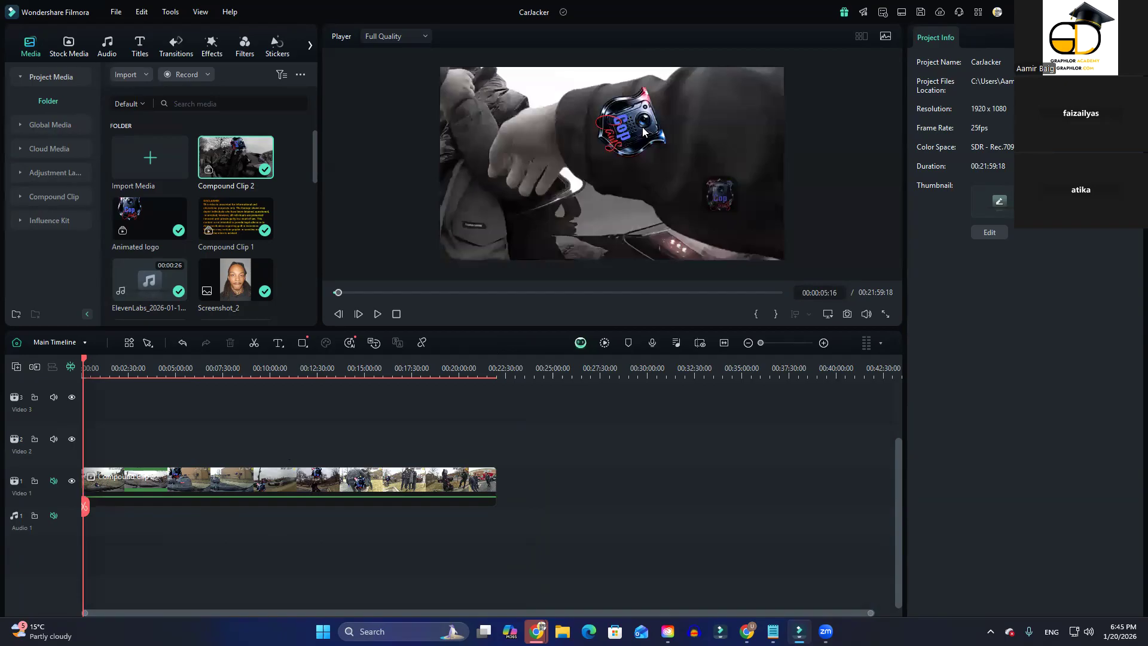
# Open the full-video compound clip and examine its nested tracks, selecting the Animated logo clip at 00:00:16:04
pyautogui.doubleClick(242, 482)
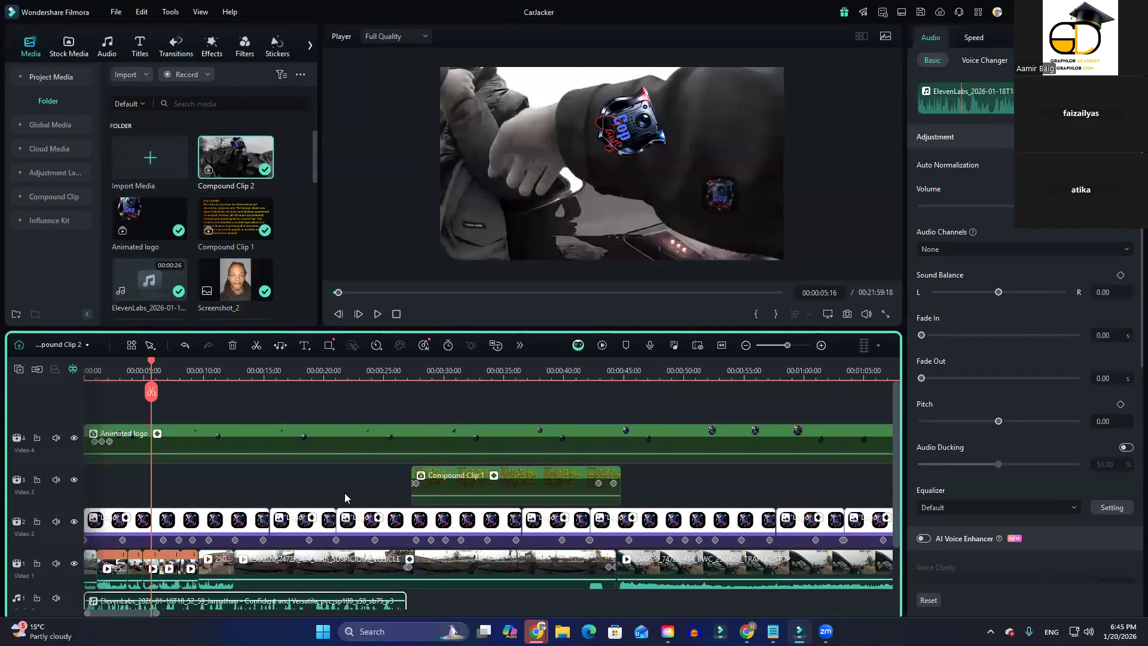
pyautogui.scroll(-2, 345, 494)
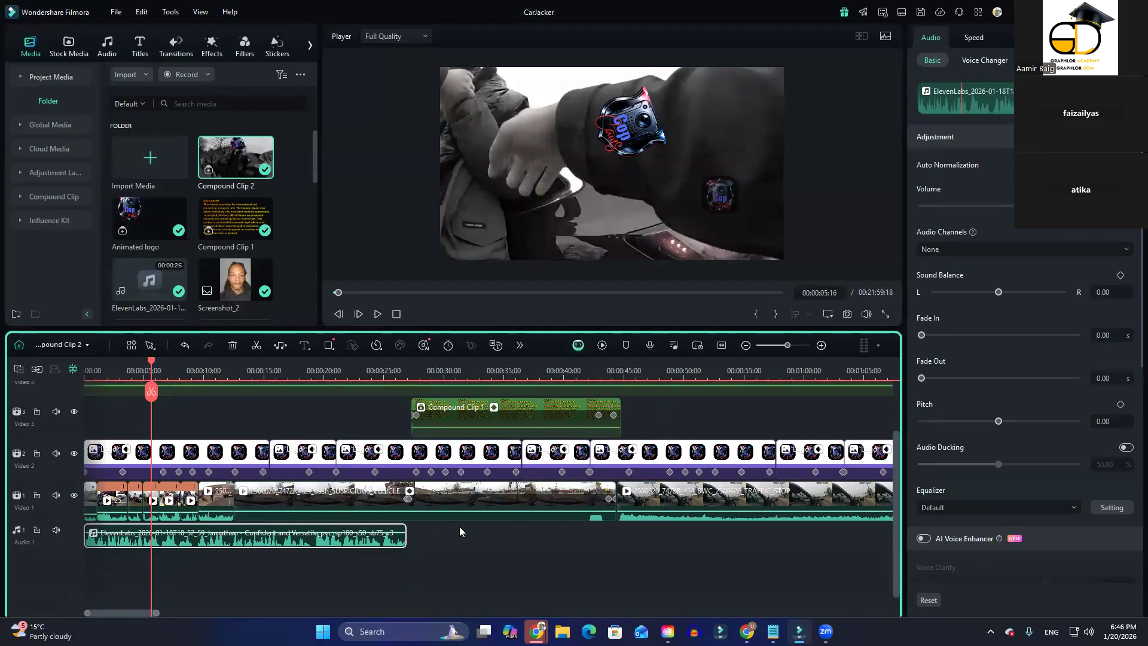
pyautogui.click(85, 346)
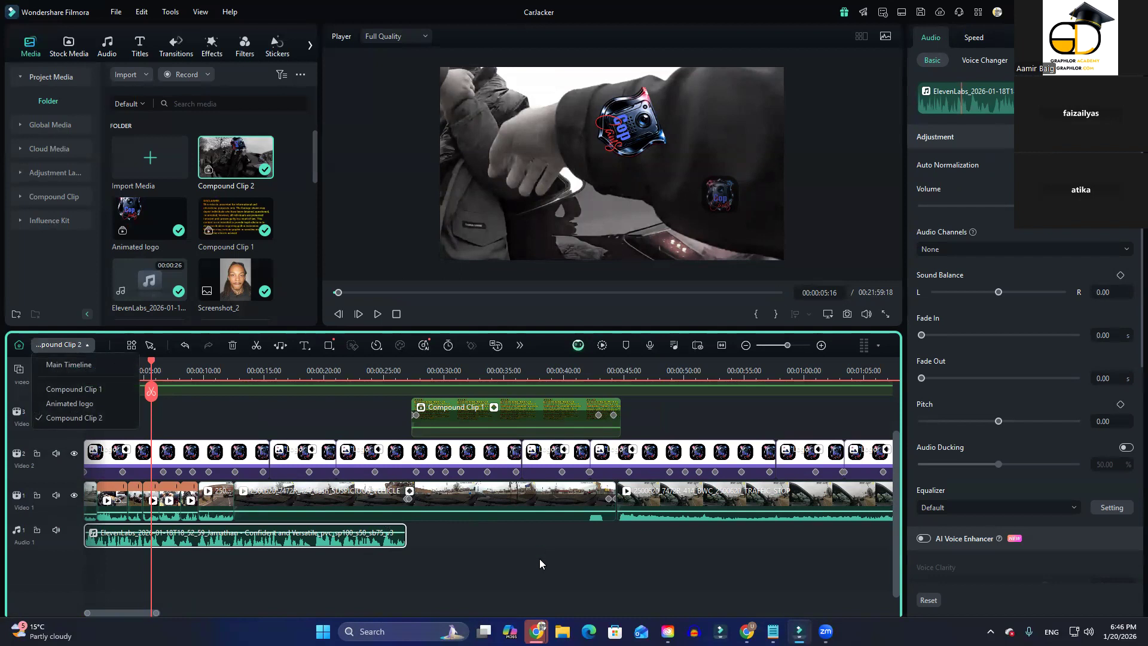
pyautogui.click(277, 575)
pyautogui.scroll(2, 269, 481)
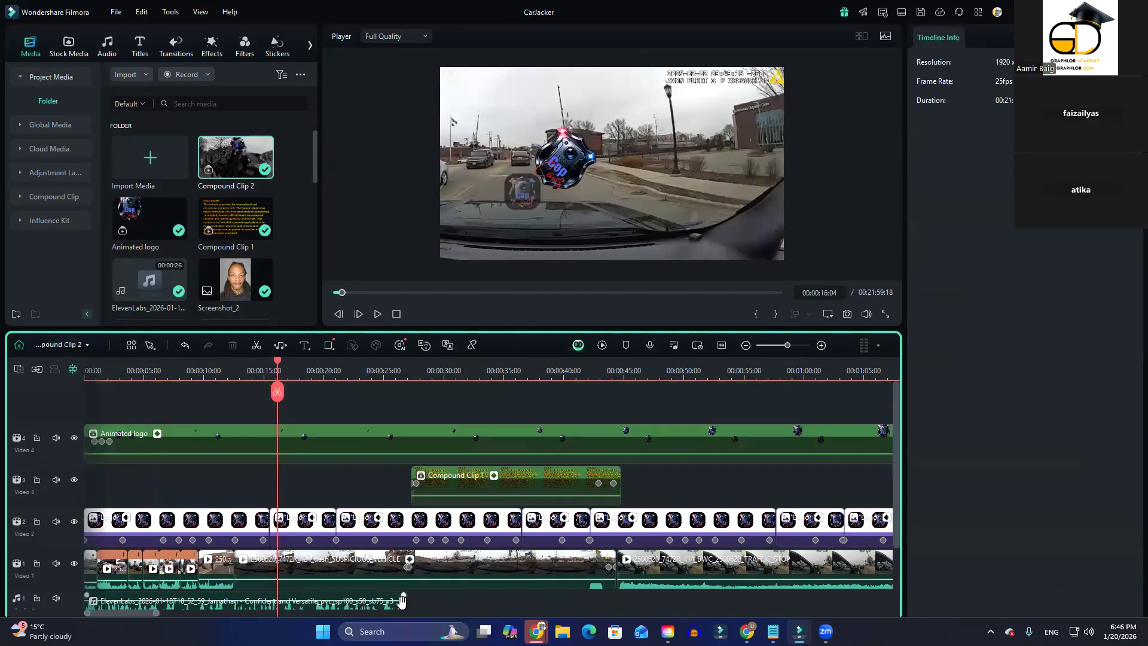
pyautogui.click(341, 437)
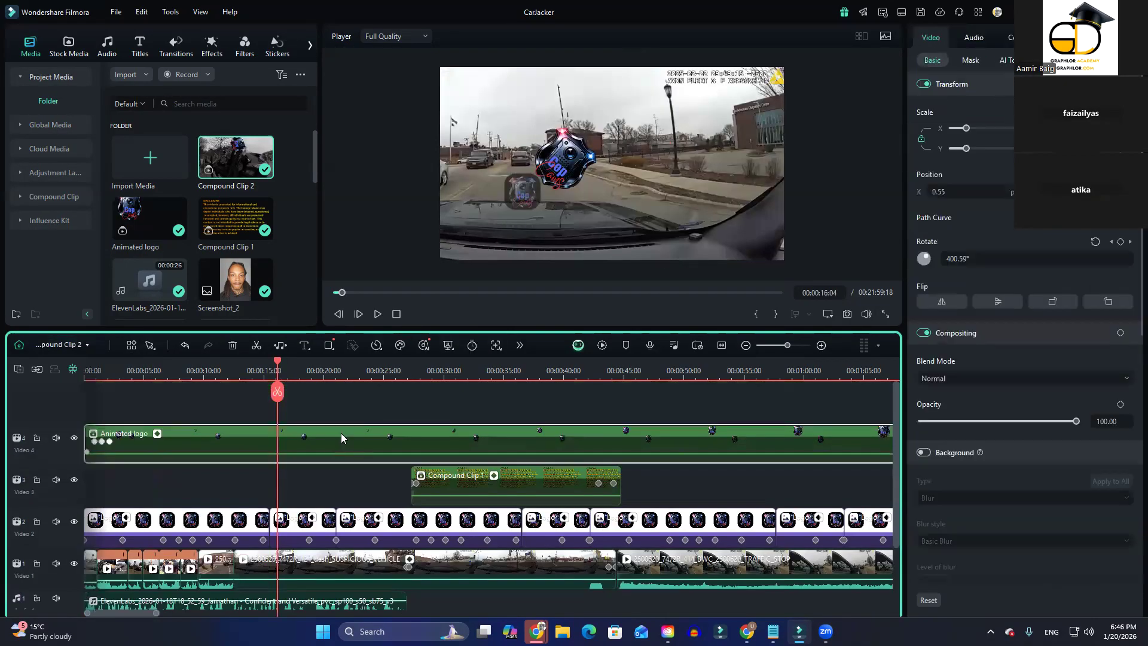
pyautogui.scroll(-1, 218, 468)
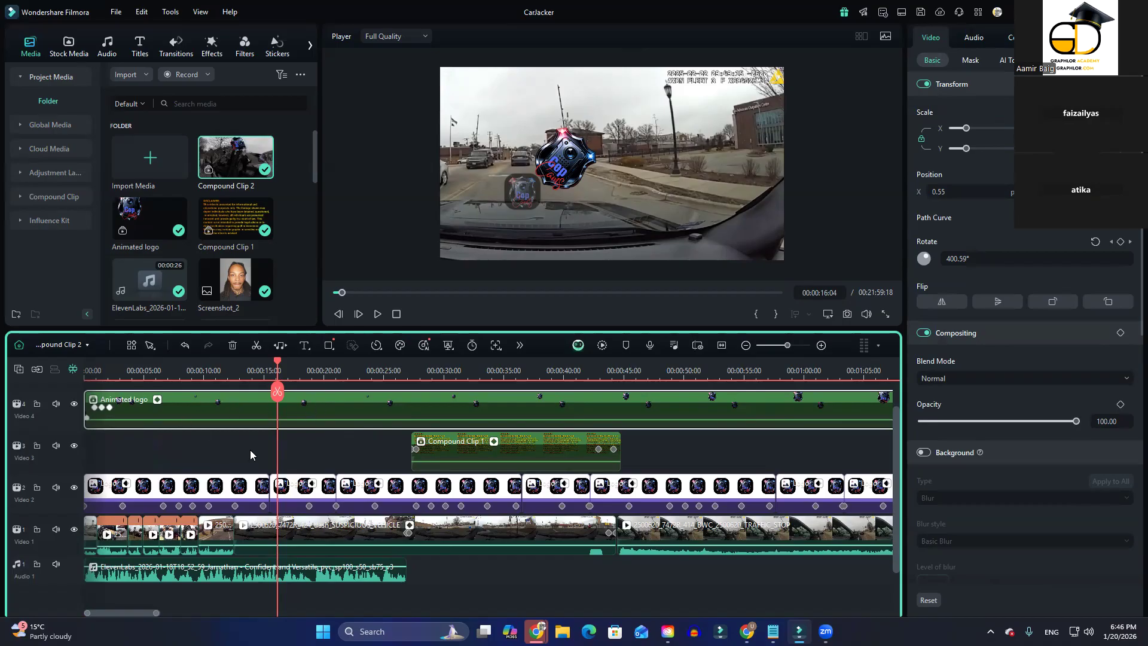
pyautogui.scroll(-1, 392, 549)
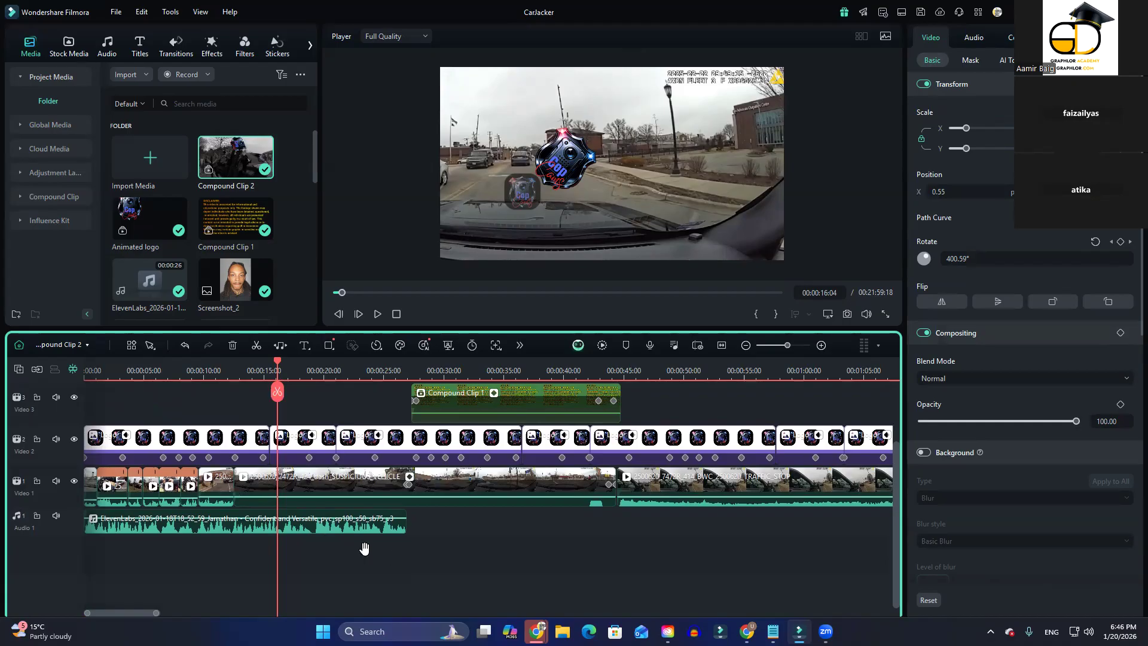
pyautogui.scroll(2, 364, 546)
# Return to the Main Timeline and delete the full-video compound clip from it
pyautogui.click(78, 348)
pyautogui.click(57, 363)
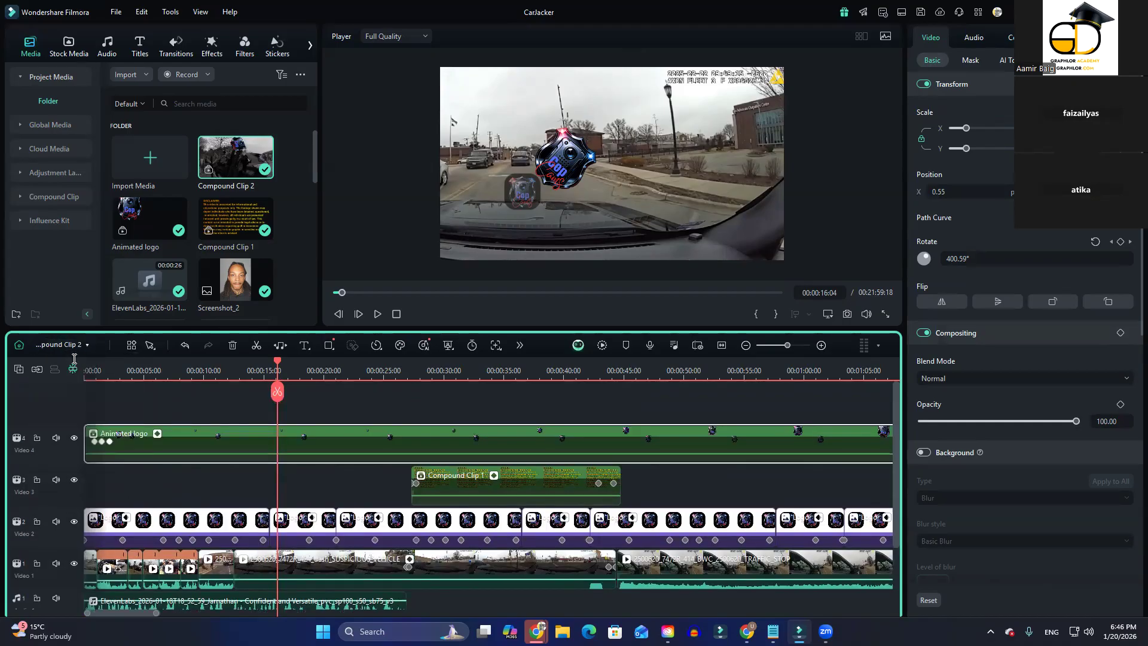
pyautogui.scroll(-1, 359, 577)
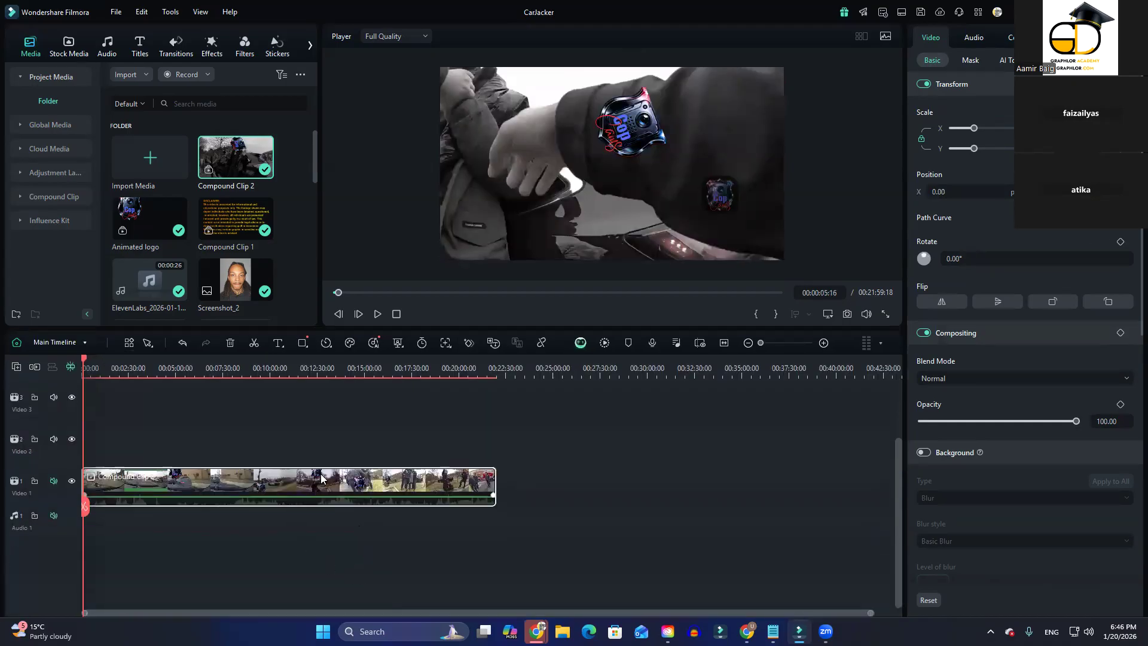
pyautogui.click(351, 445)
pyautogui.click(360, 488)
pyautogui.press('Delete')
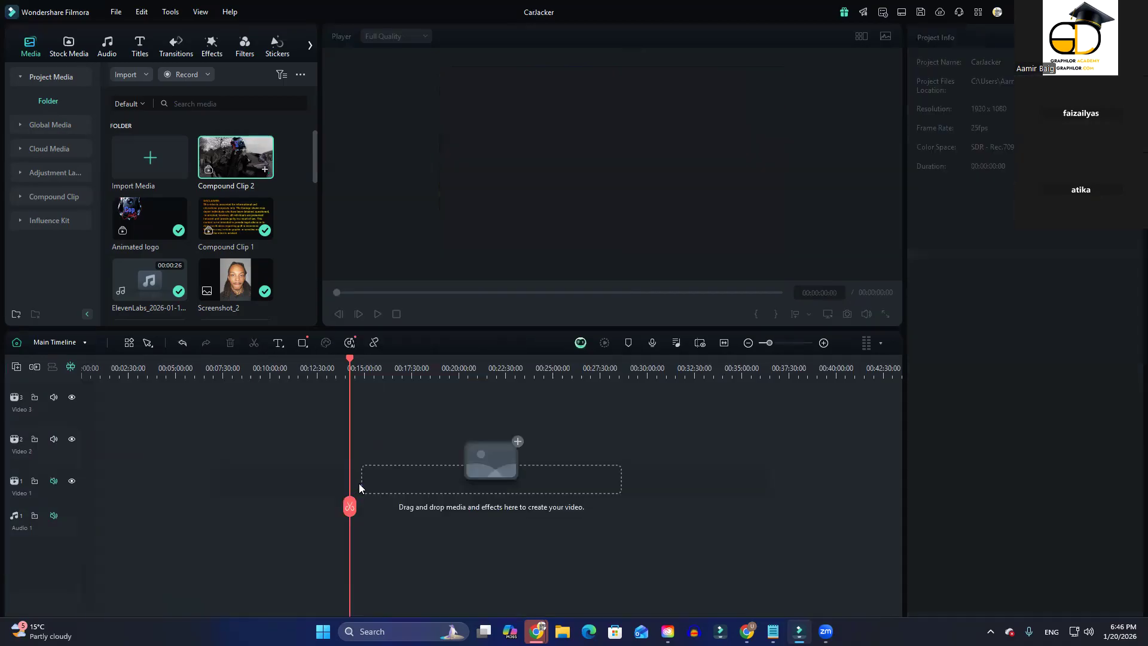
# View the Compound Clip 2 and Animated logo timelines, returning to the Main Timeline
pyautogui.click(87, 341)
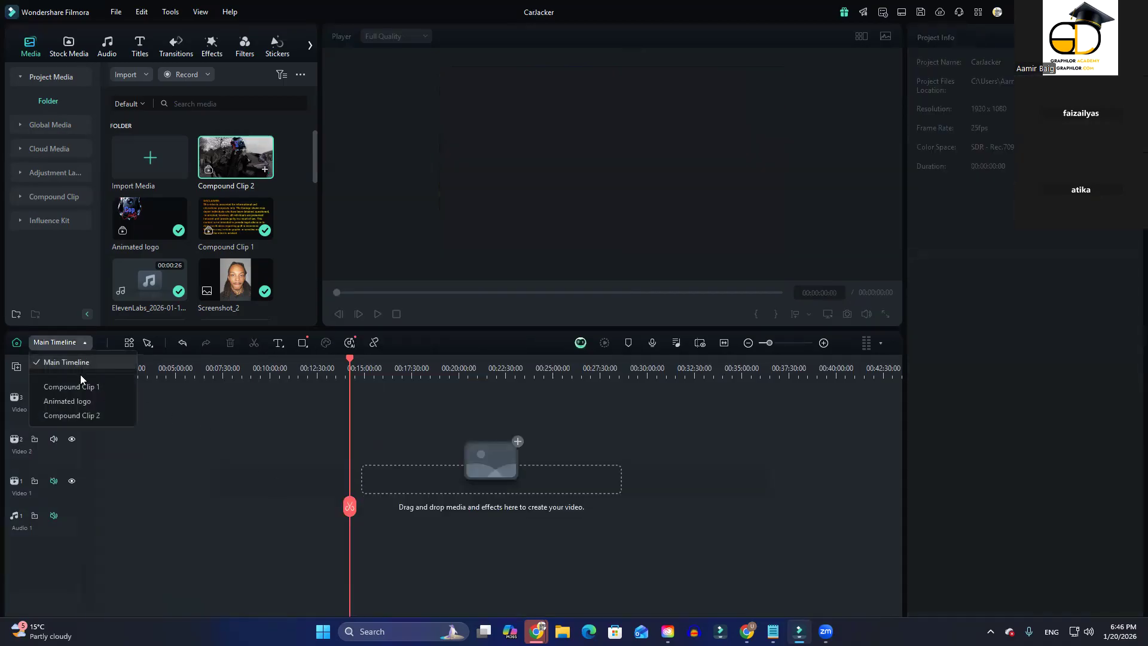
pyautogui.click(85, 413)
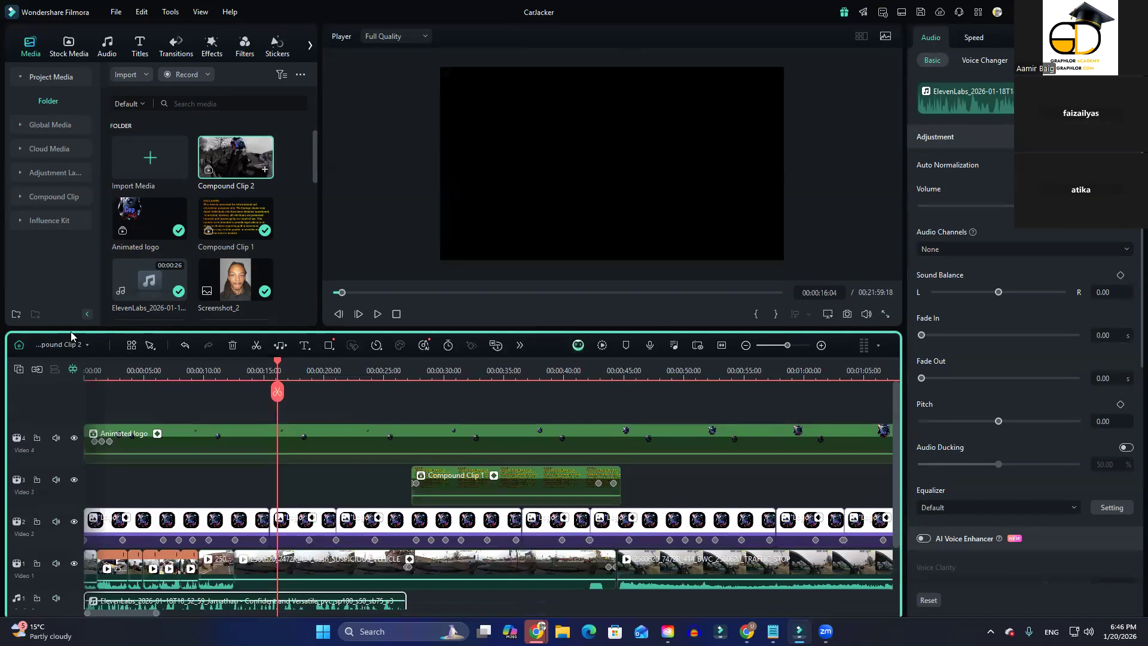
pyautogui.click(72, 345)
pyautogui.click(72, 403)
pyautogui.click(69, 347)
pyautogui.click(73, 366)
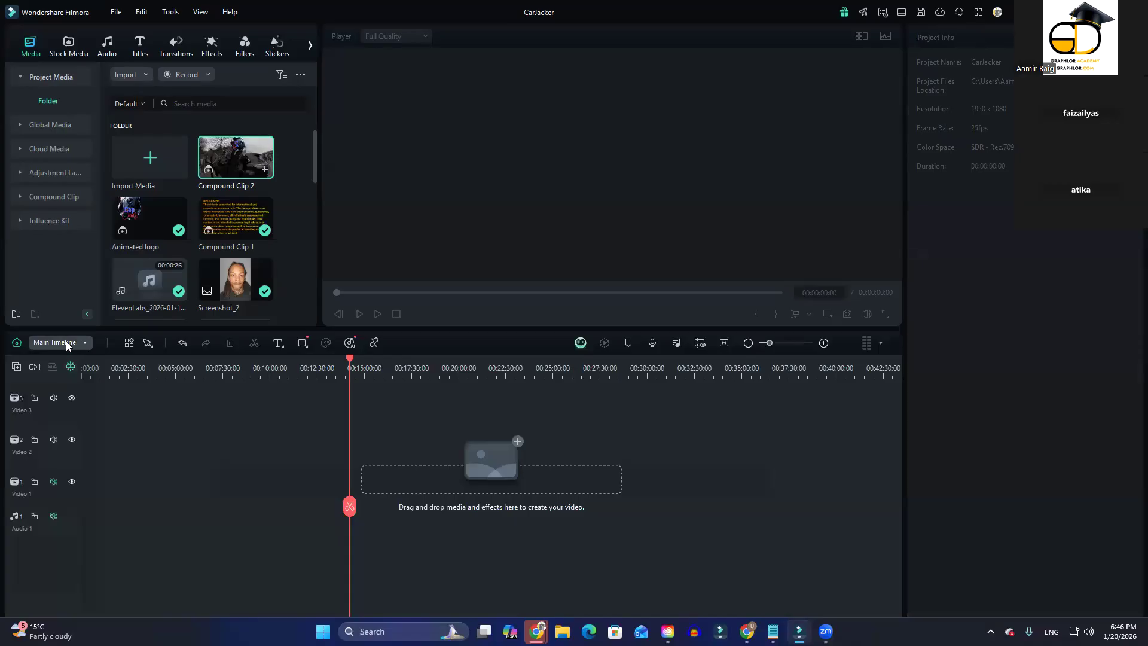
# View the Compound Clip 1 disclaimer timeline and the Animated logo timeline, ending in the Compound Clip 2 timeline
pyautogui.click(66, 341)
pyautogui.click(62, 386)
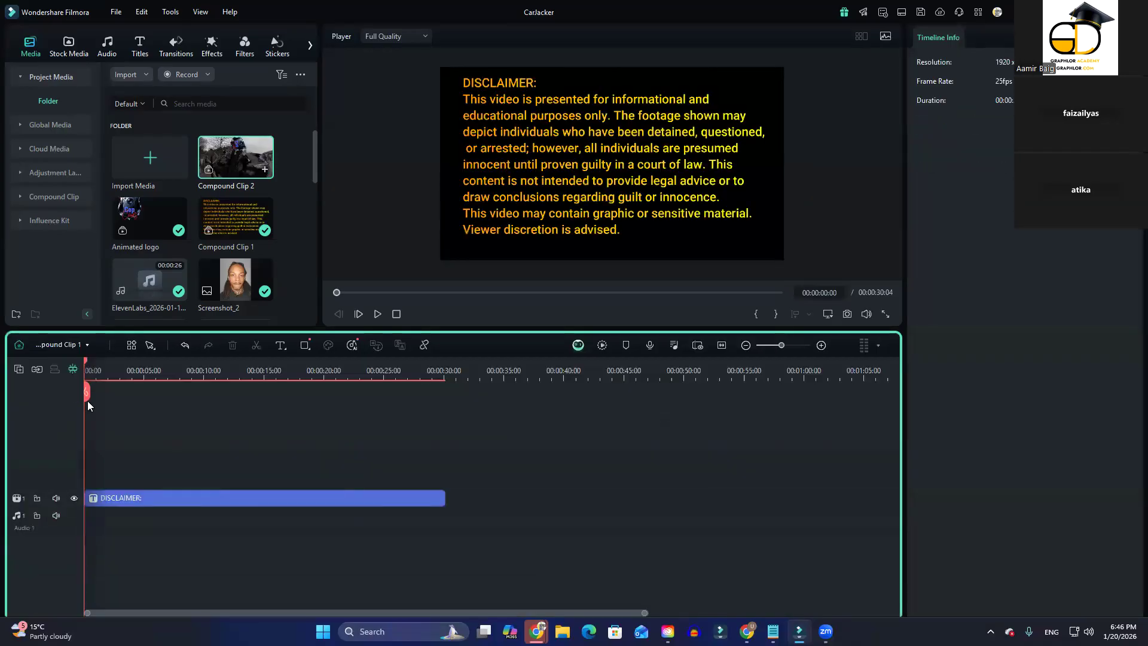
pyautogui.click(73, 342)
pyautogui.click(69, 396)
pyautogui.click(73, 343)
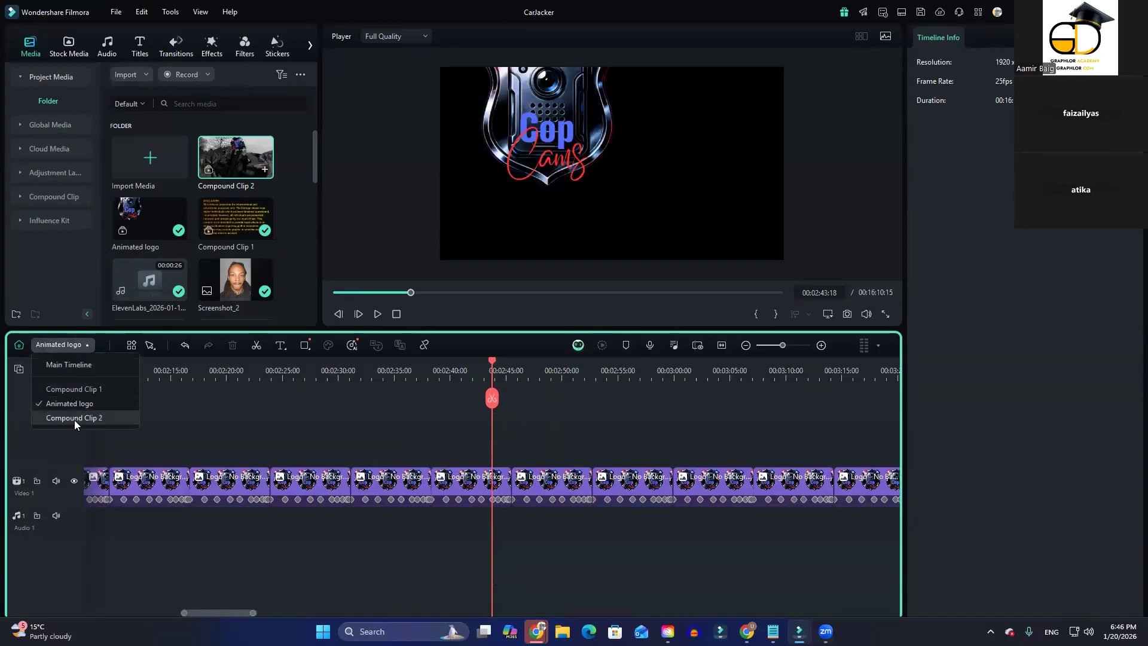
pyautogui.click(74, 420)
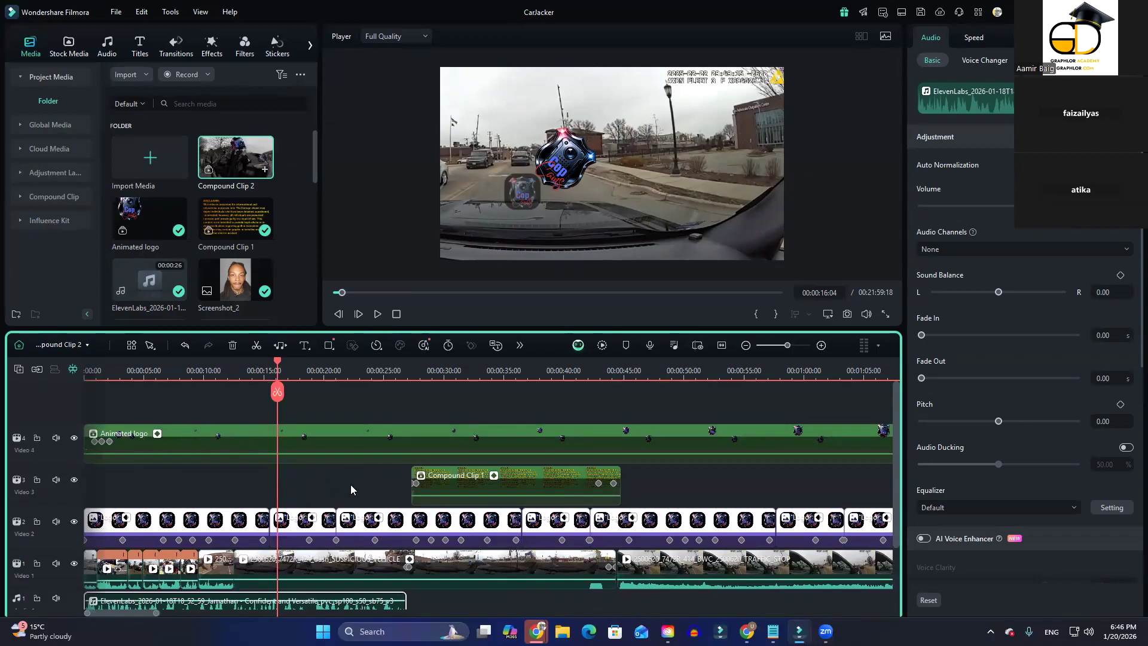
# Open the Animated logo clip nested inside Compound Clip 2, and switch back to the Main Timeline
pyautogui.doubleClick(331, 441)
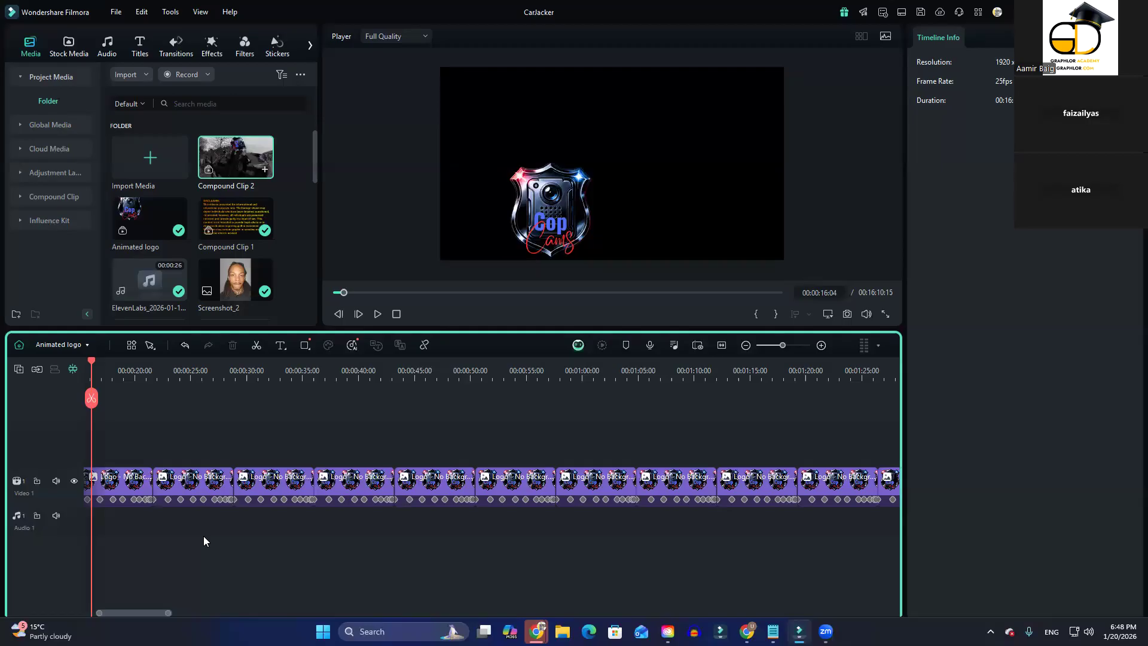
pyautogui.click(57, 345)
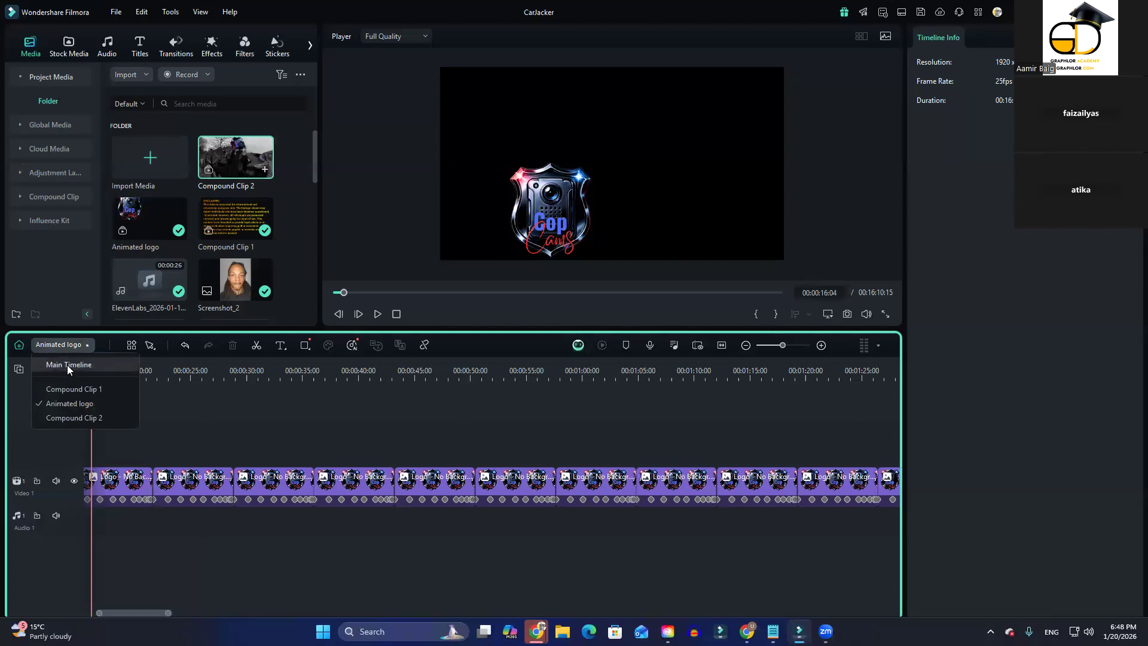
pyautogui.click(77, 368)
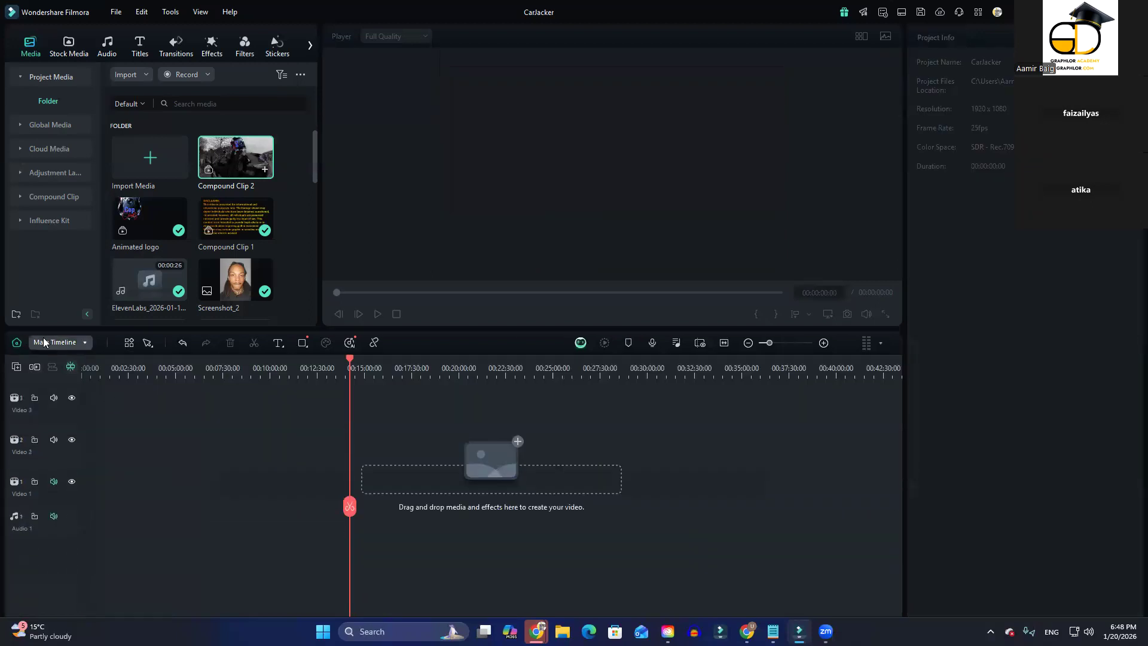
# Switch from the Main Timeline through Compound Clip 1 and Animated logo to the Compound Clip 2 timeline
pyautogui.click(54, 342)
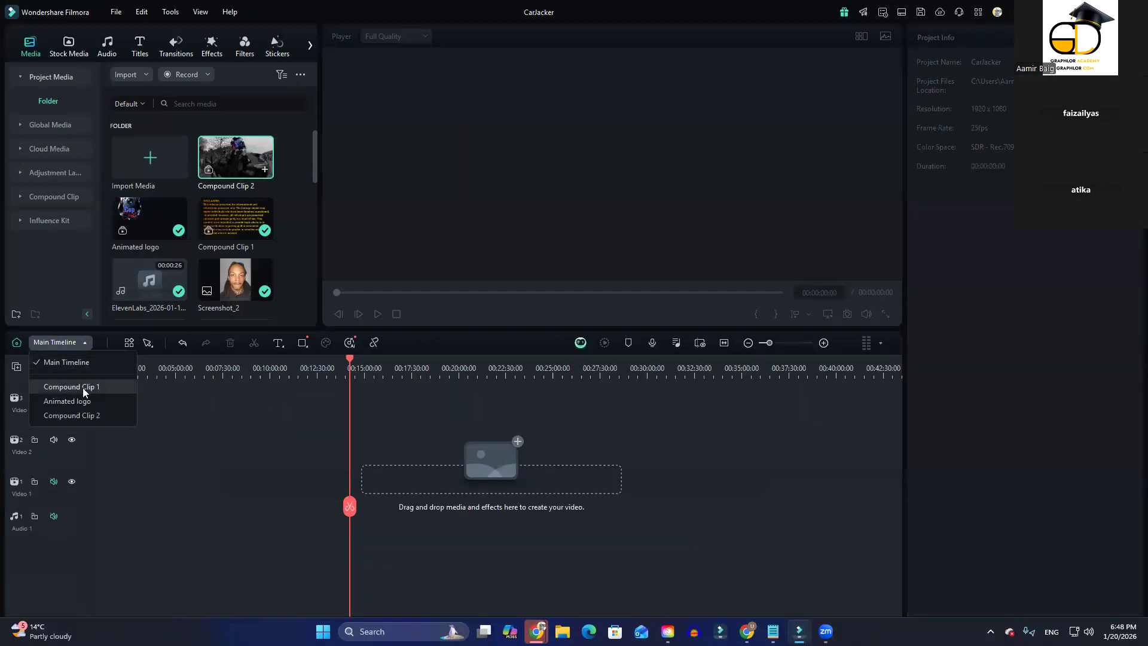
pyautogui.click(79, 386)
pyautogui.click(81, 345)
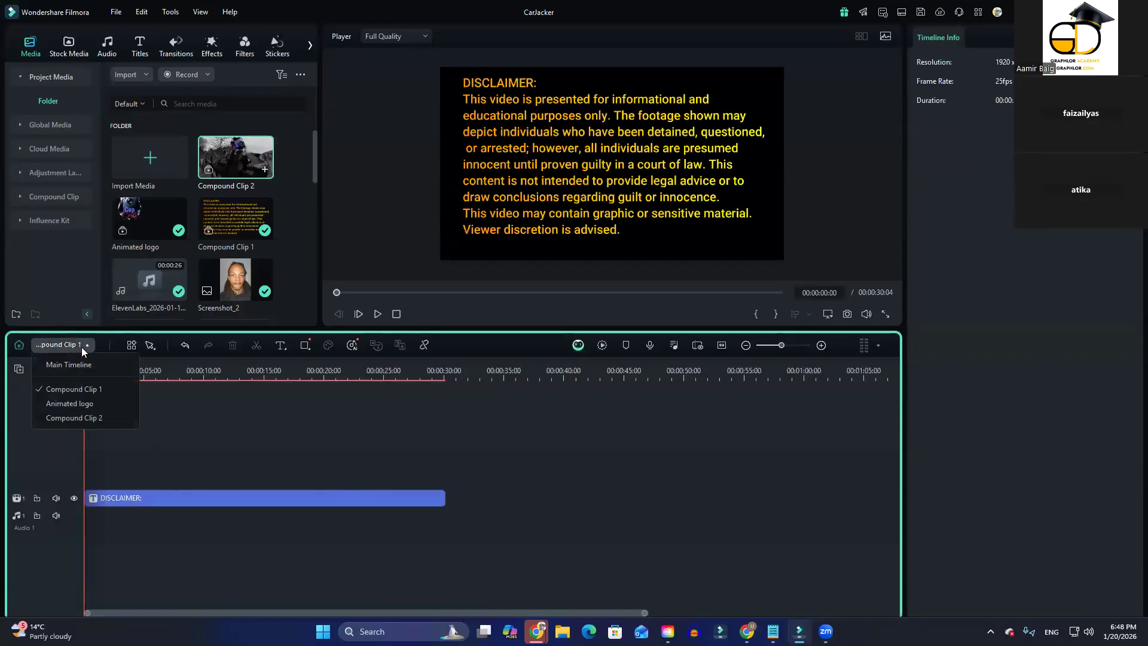
pyautogui.click(85, 399)
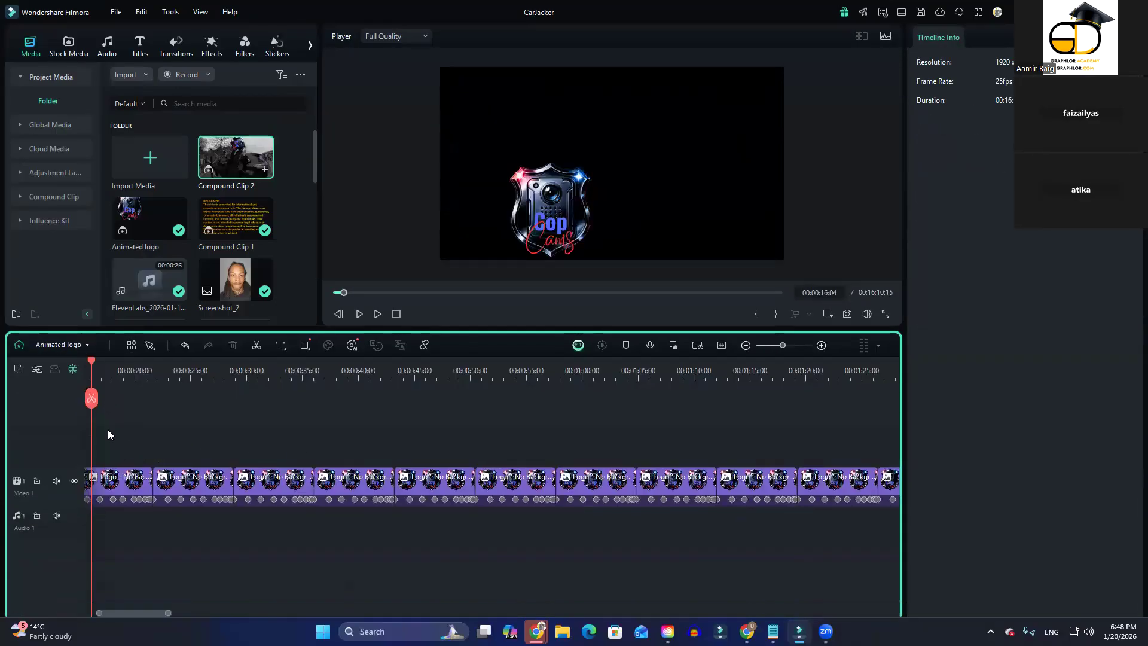
pyautogui.click(58, 346)
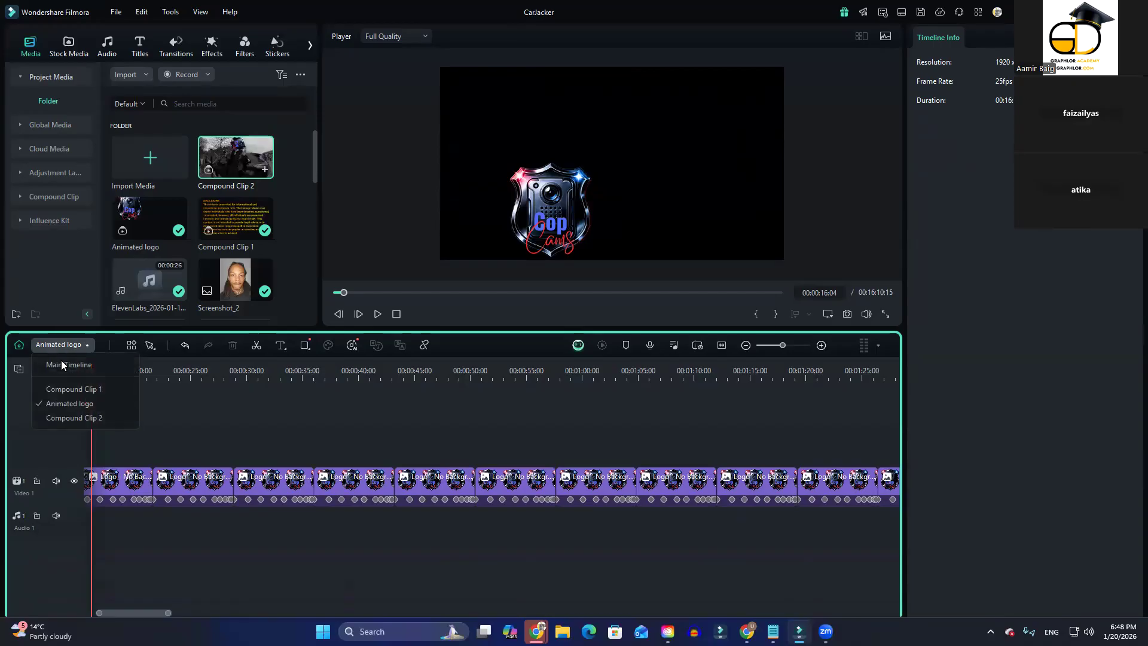
pyautogui.click(79, 418)
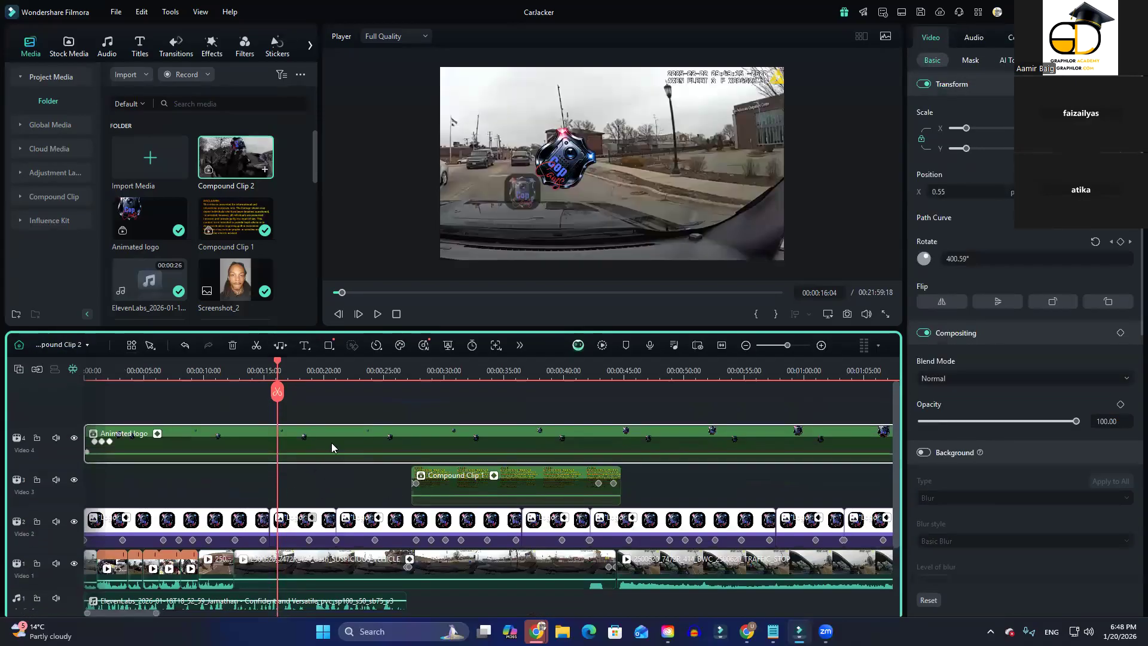
# Place the playhead at 00:00:20:13 in Compound Clip 2, inspect the nested Animated logo clip, and review the tracks of Compound Clip 2
pyautogui.click(330, 475)
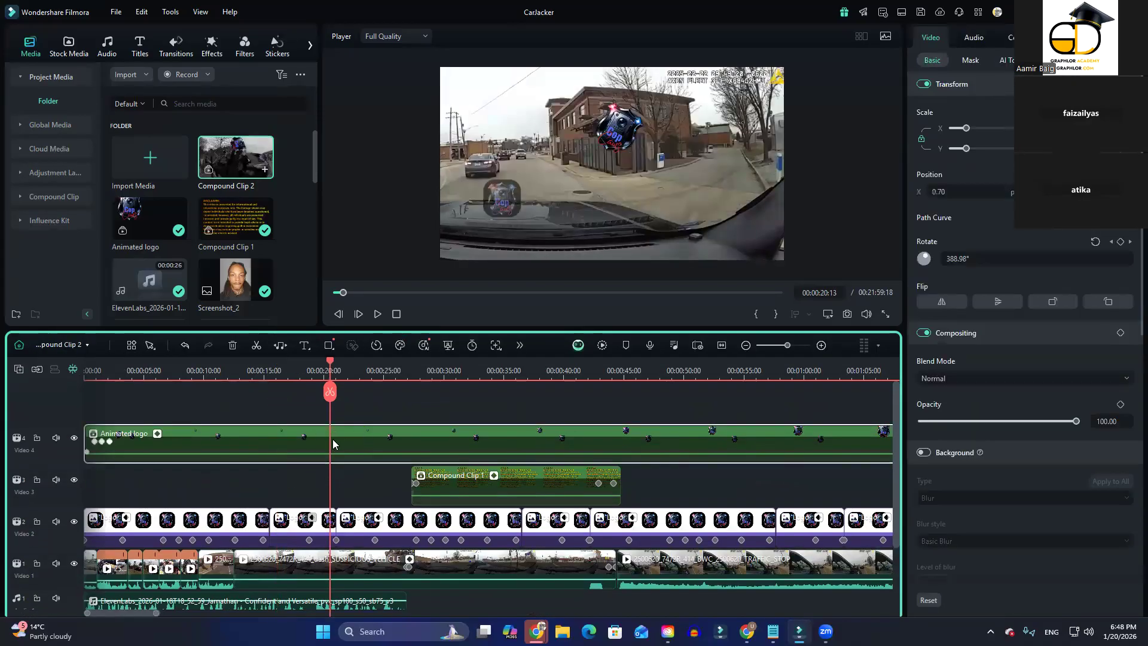
pyautogui.doubleClick(333, 439)
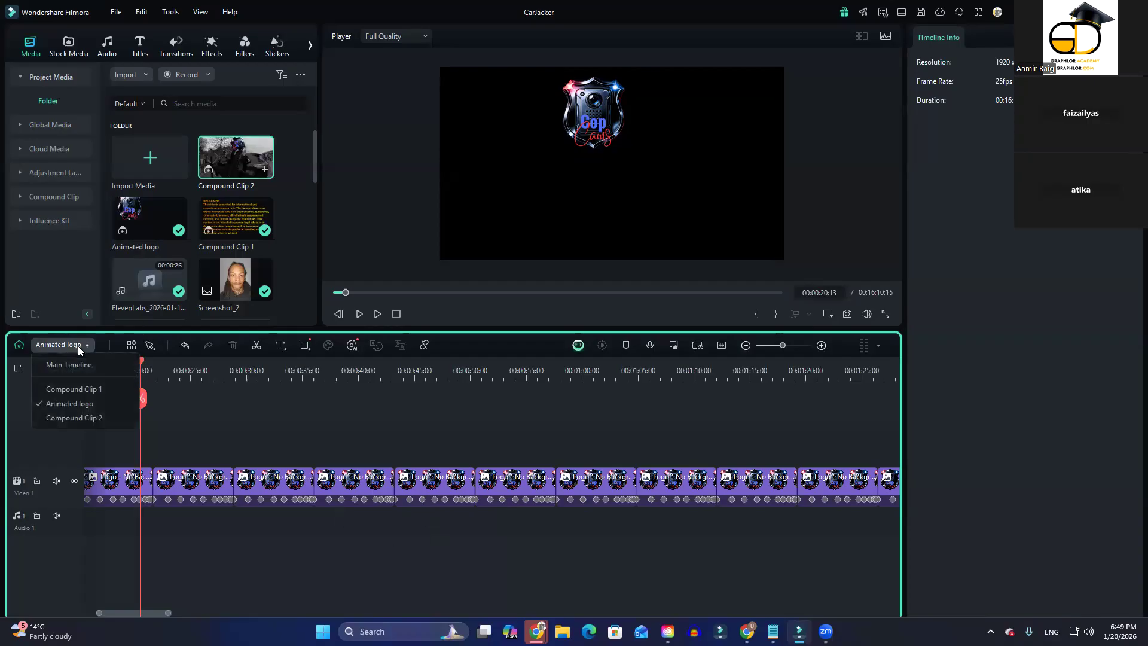
pyautogui.click(76, 363)
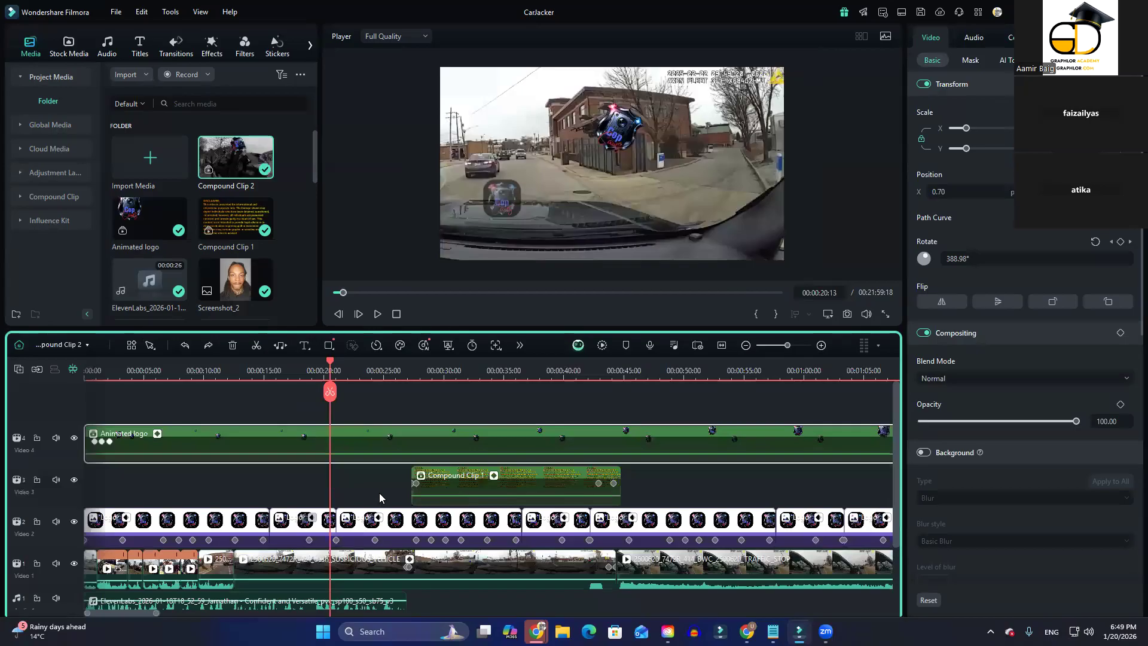
pyautogui.scroll(-2, 377, 491)
pyautogui.scroll(-6, 382, 516)
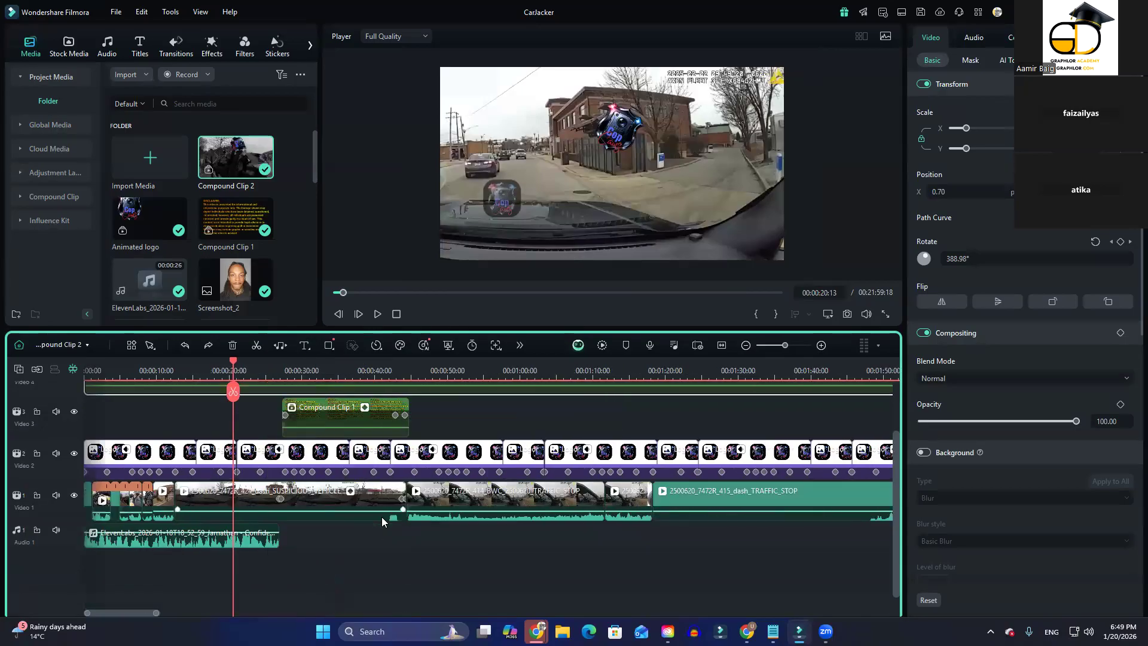
# Examine how the Animated logo, Compound Clip 1, watermark, footage and audio tracks span the full length of Compound Clip 2
pyautogui.scroll(-3, 380, 518)
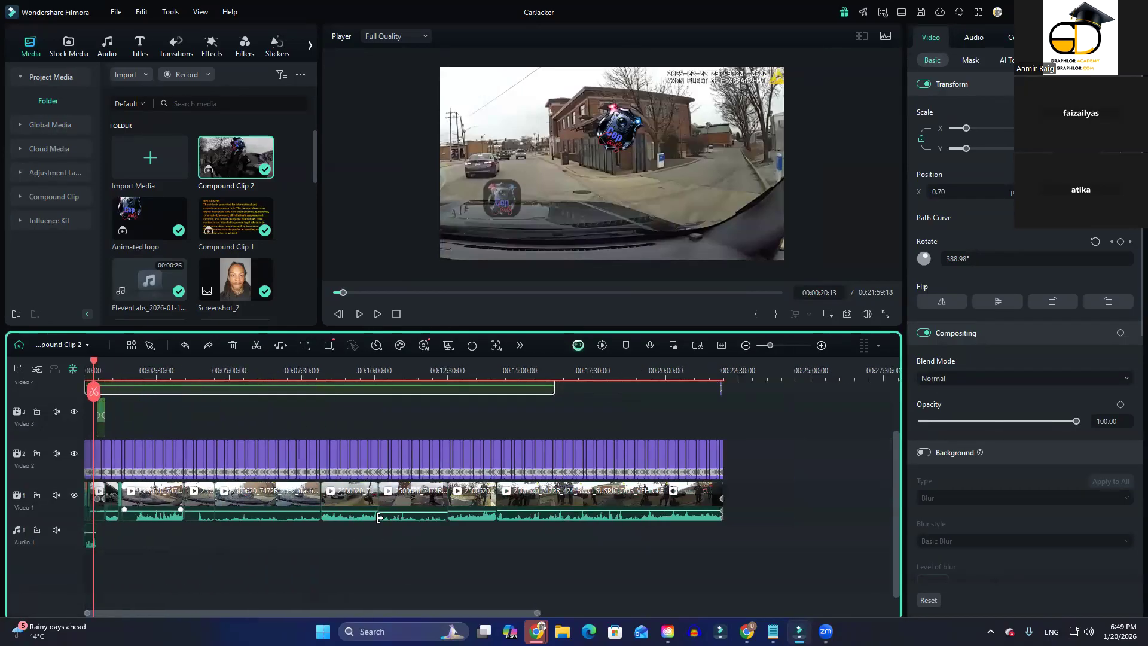
pyautogui.scroll(-1, 316, 525)
pyautogui.scroll(6, 316, 525)
pyautogui.scroll(5, 318, 527)
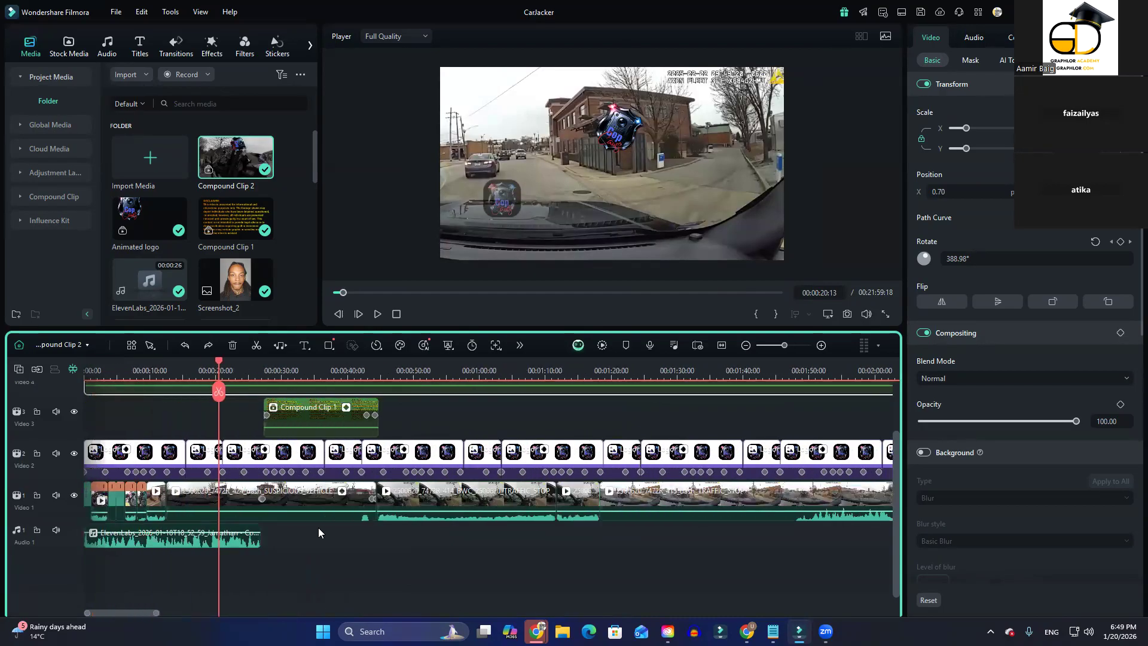
pyautogui.scroll(-5, 317, 531)
pyautogui.scroll(-2, 317, 534)
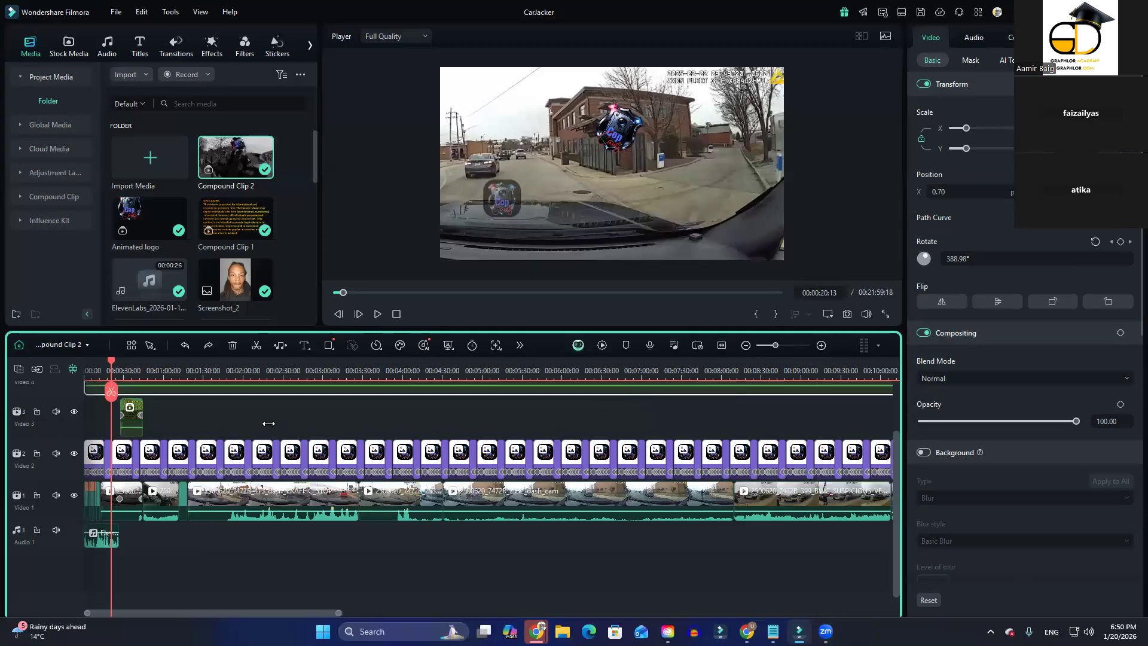
pyautogui.scroll(2, 203, 506)
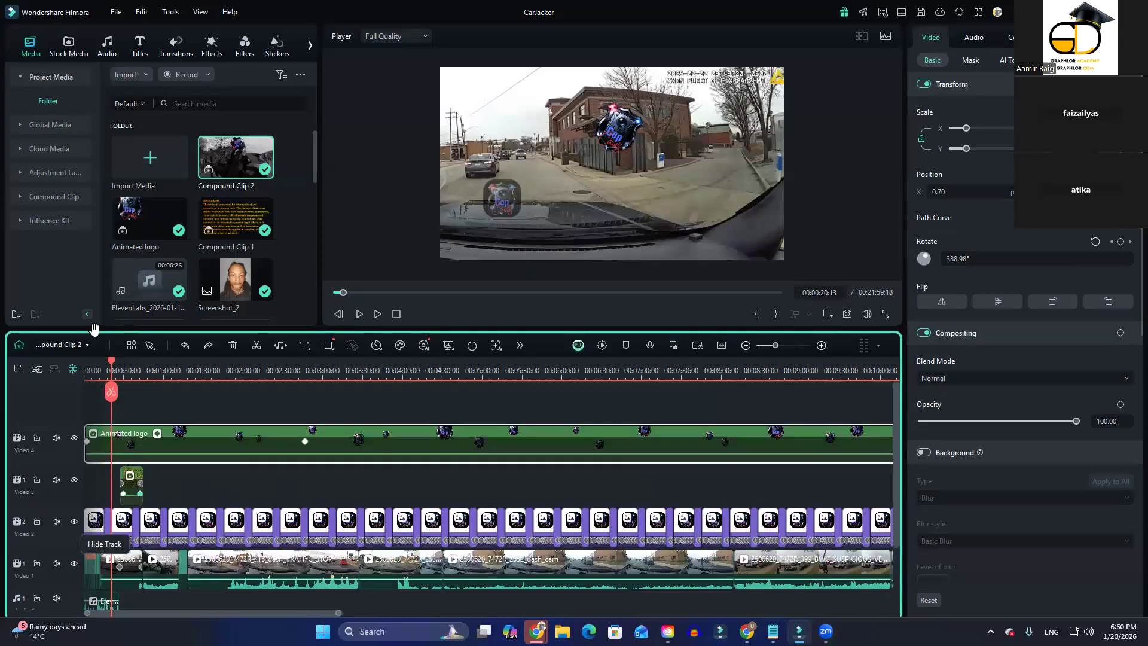
pyautogui.scroll(-3, 167, 441)
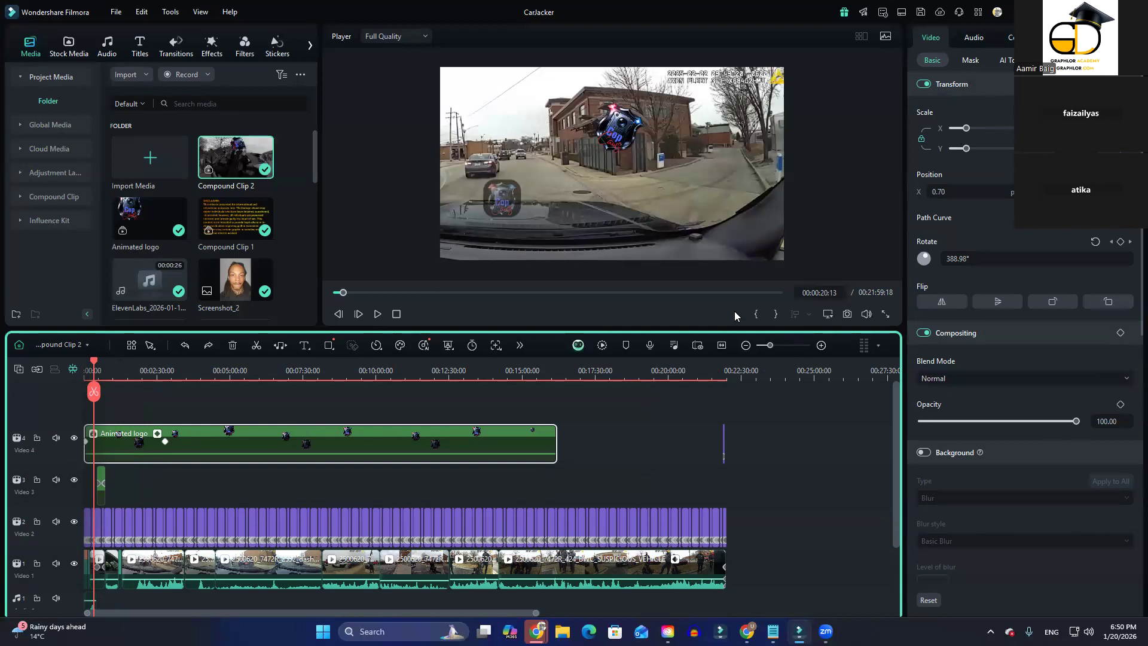
# Split the long Animated logo clip on the Video 4 track into eight pieces at different points
pyautogui.moveTo(93, 396); pyautogui.dragTo(113, 412)
pyautogui.click(142, 431)
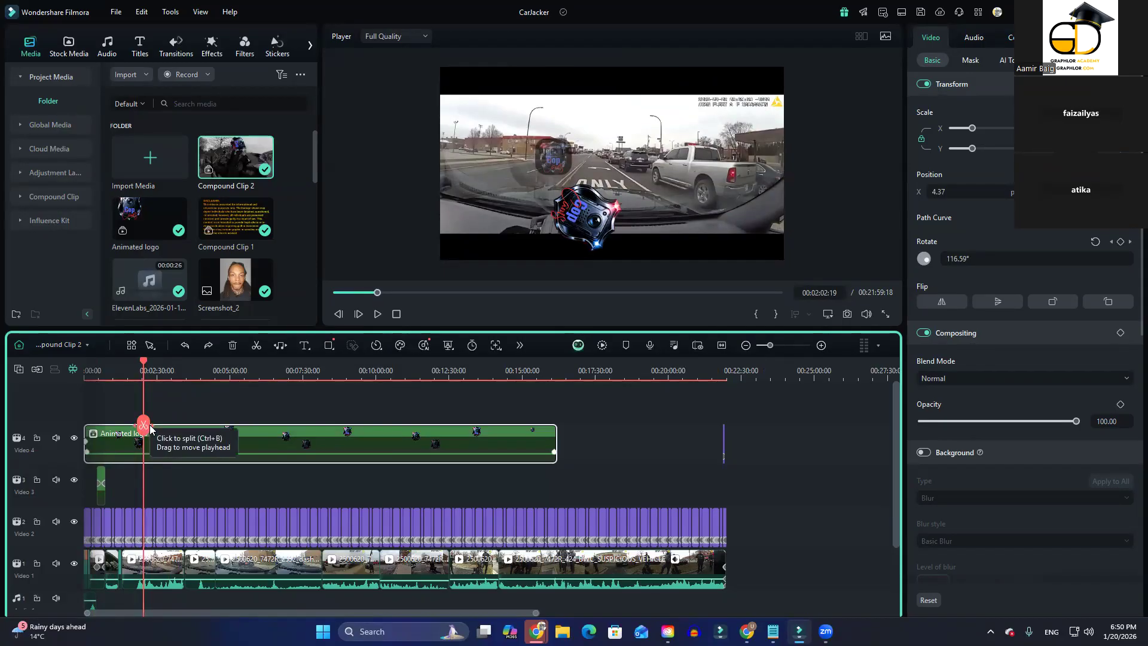
pyautogui.moveTo(147, 428); pyautogui.dragTo(338, 415)
pyautogui.click(230, 416)
pyautogui.click(293, 415)
pyautogui.click(339, 414)
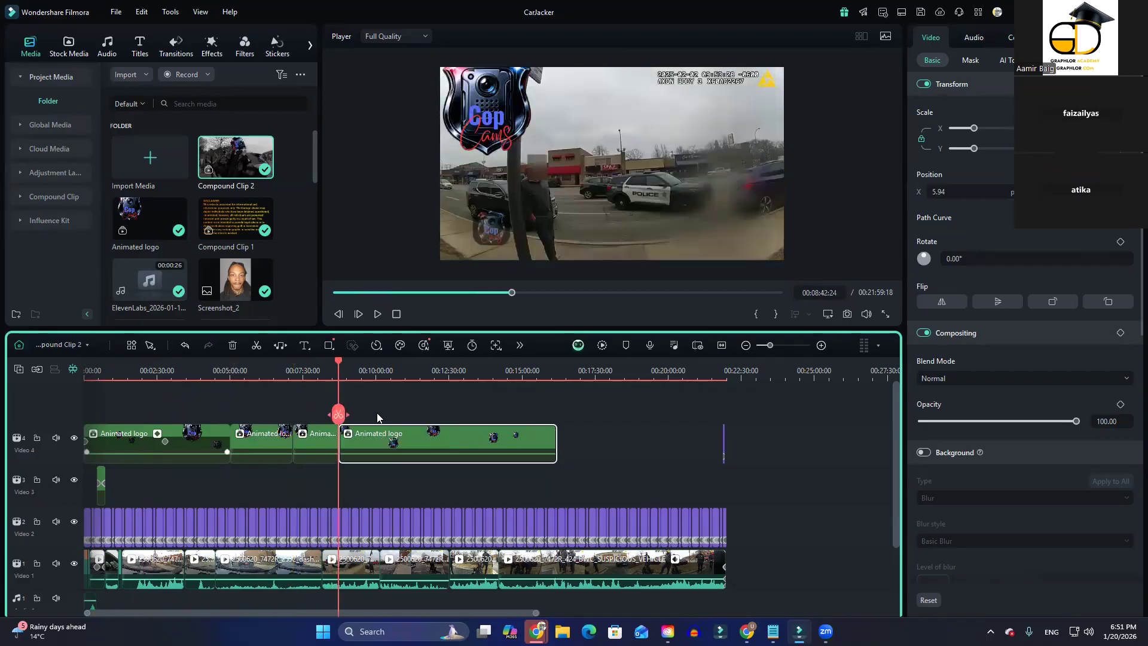
pyautogui.click(388, 421)
pyautogui.click(387, 414)
pyautogui.moveTo(387, 414); pyautogui.dragTo(134, 437)
pyautogui.click(456, 420)
pyautogui.click(186, 429)
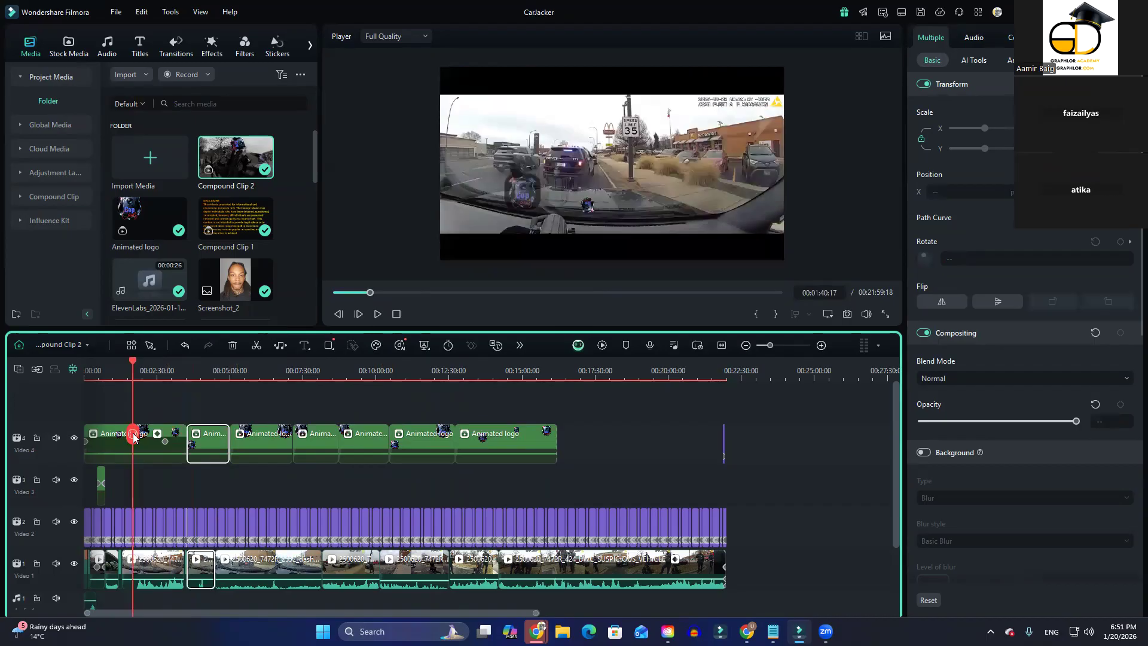
pyautogui.click(134, 436)
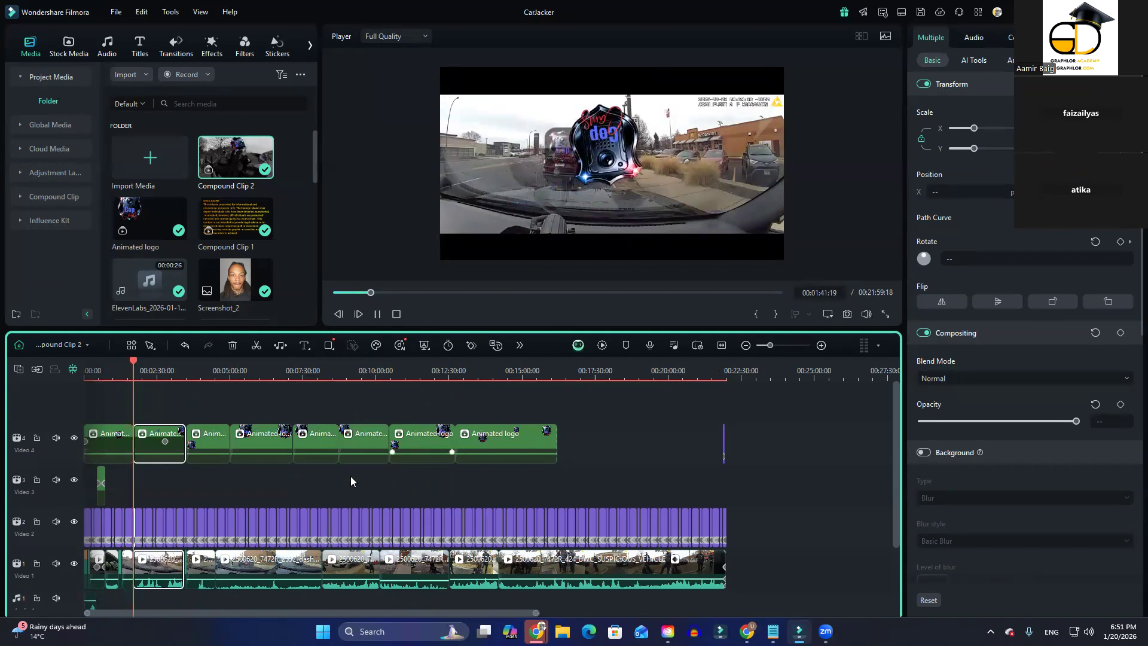
# Delete all the Animated logo pieces from the Video 4 track, and select the short clip remaining near its end
pyautogui.scroll(-3, 349, 481)
pyautogui.scroll(3, 309, 527)
pyautogui.moveTo(615, 399); pyautogui.dragTo(99, 484)
pyautogui.press('Delete')
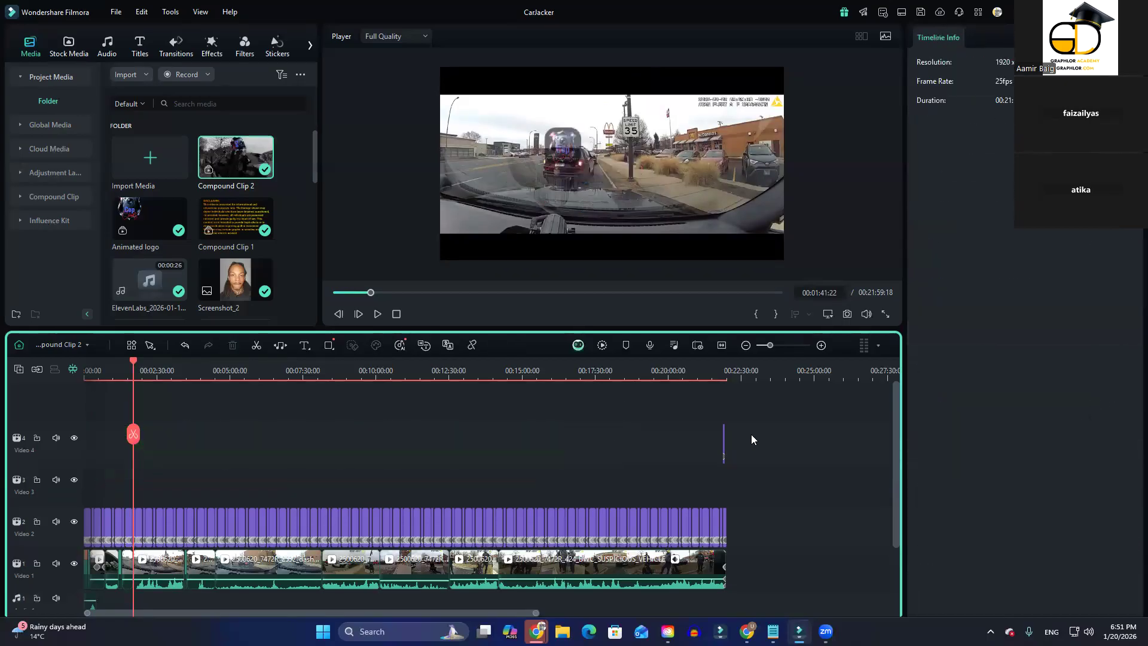
pyautogui.click(724, 442)
pyautogui.scroll(-2, 765, 512)
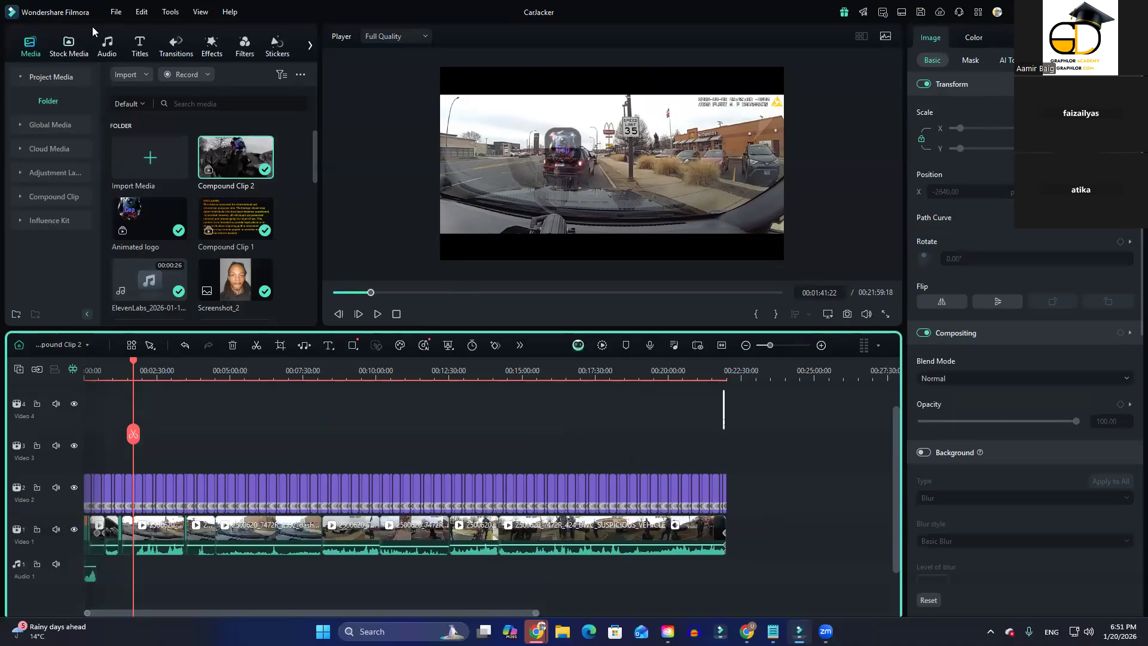
# Open the Maza Falooda project from the 1 Maza Falooda folder, discarding the unsaved changes to CarJacker
pyautogui.click(116, 11)
pyautogui.moveTo(127, 34)
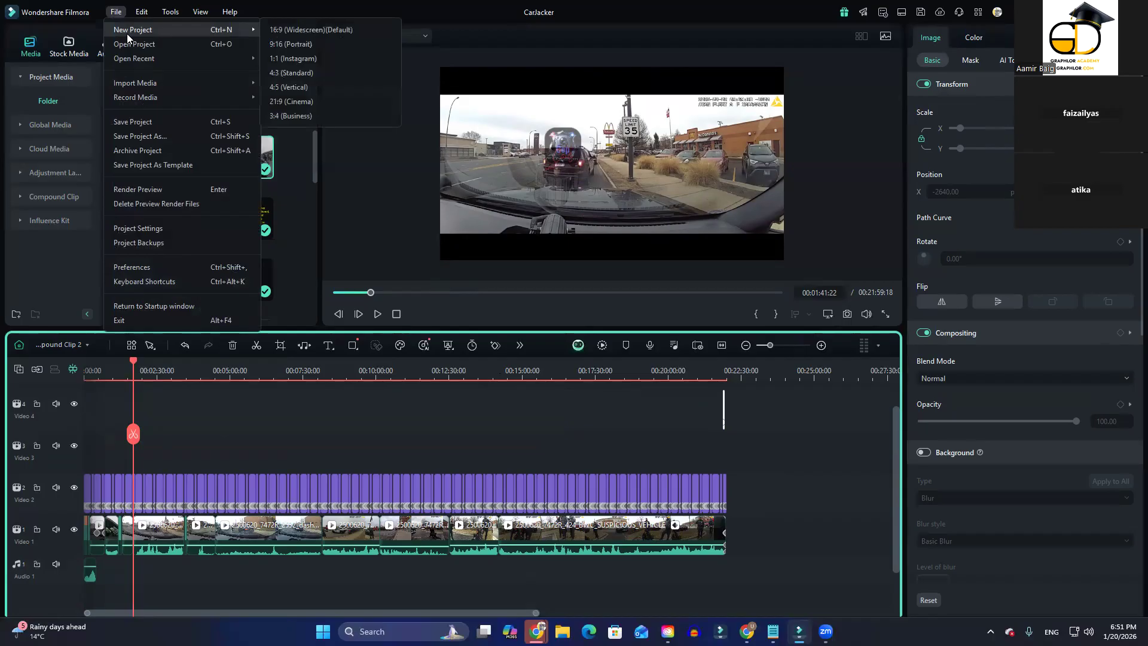
pyautogui.click(132, 44)
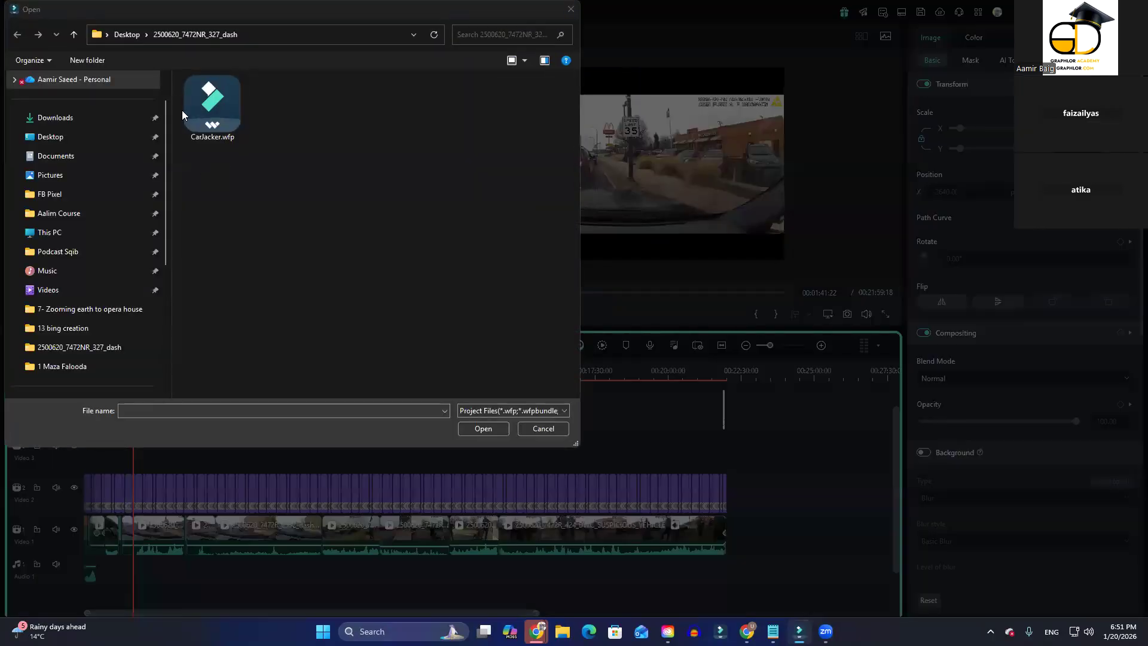
pyautogui.click(129, 35)
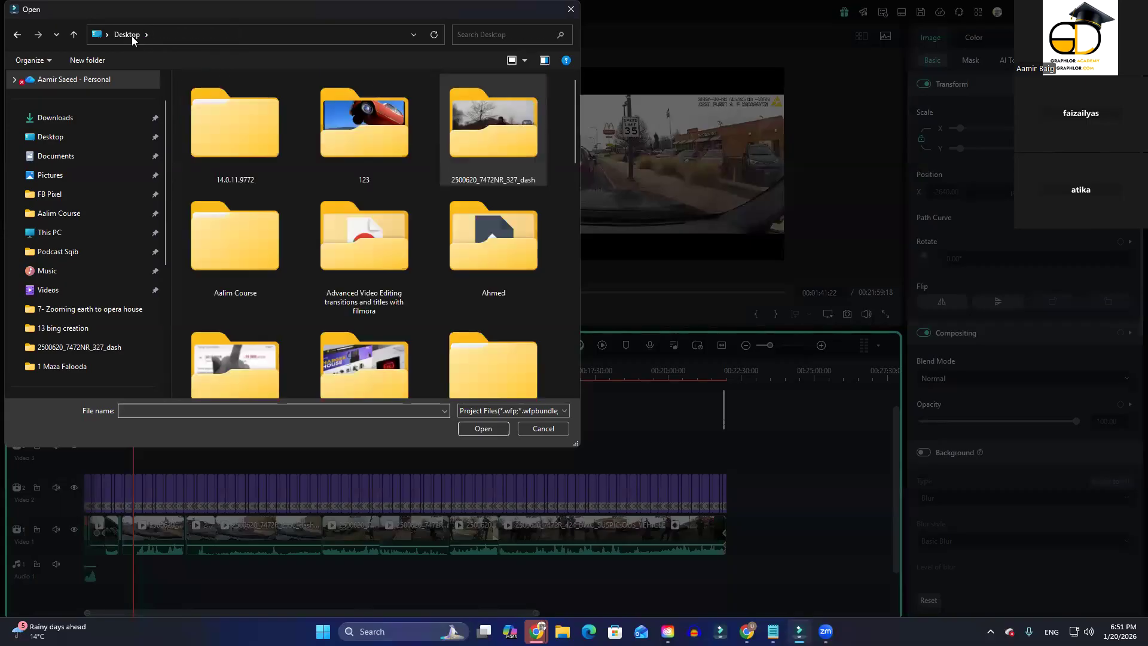
pyautogui.scroll(-4, 124, 235)
pyautogui.scroll(1, 68, 293)
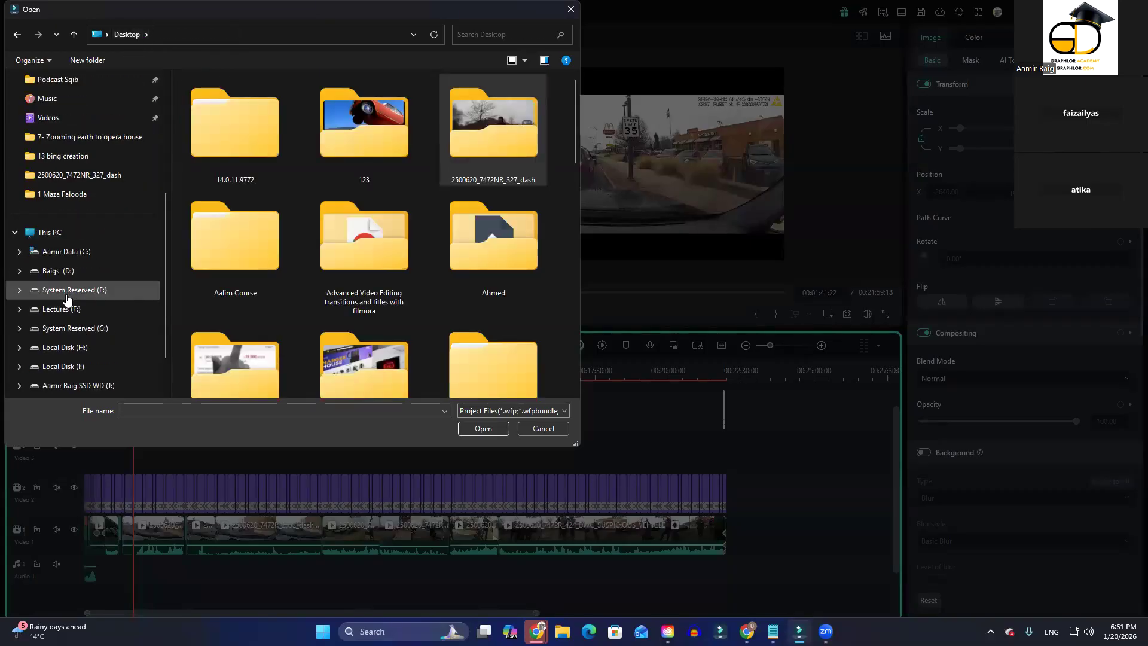
pyautogui.click(64, 201)
pyautogui.doubleClick(206, 120)
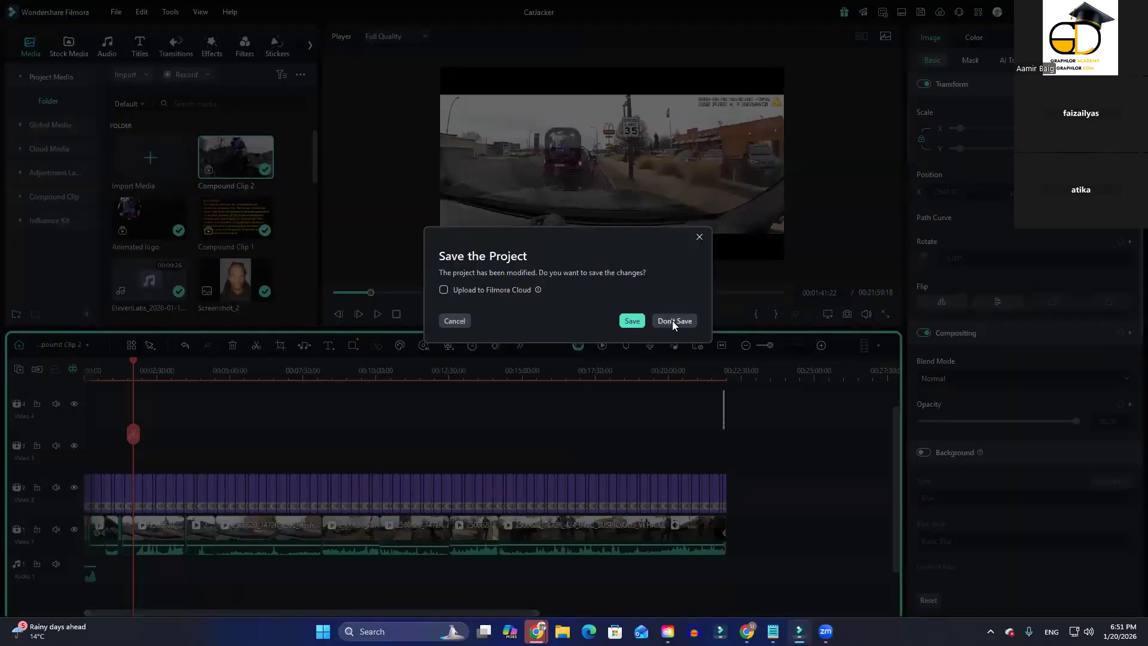
pyautogui.click(672, 321)
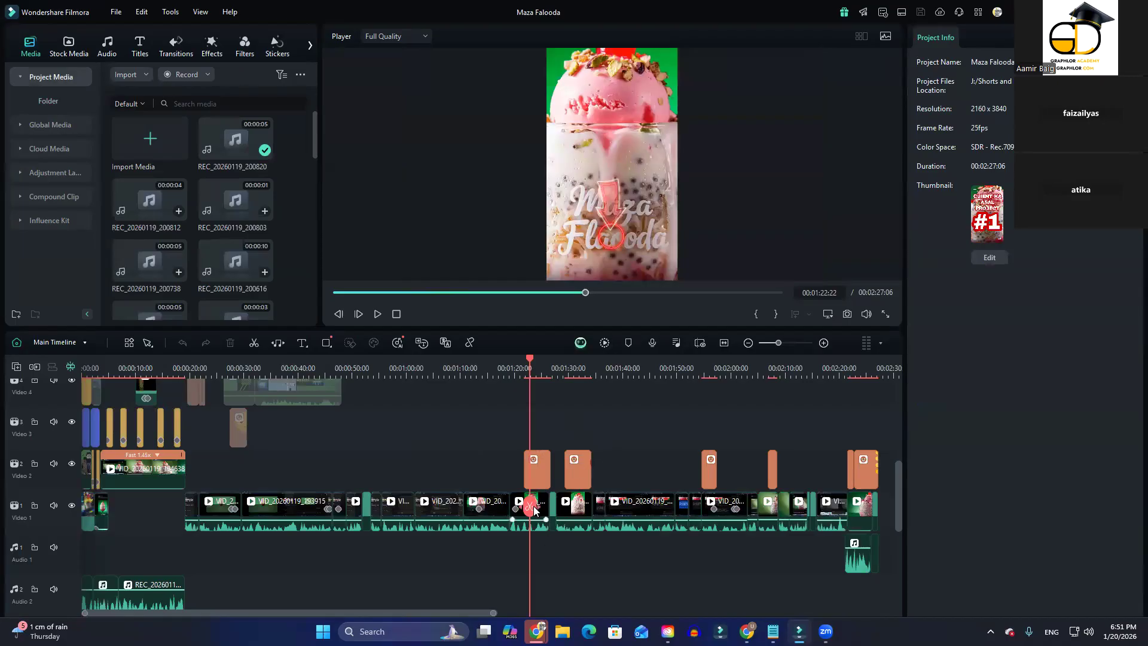
# Play the opening of the Maza Falooda video from its start, and return the playhead to 00:00:00:16
pyautogui.moveTo(532, 515); pyautogui.dragTo(407, 539)
pyautogui.press('Home')
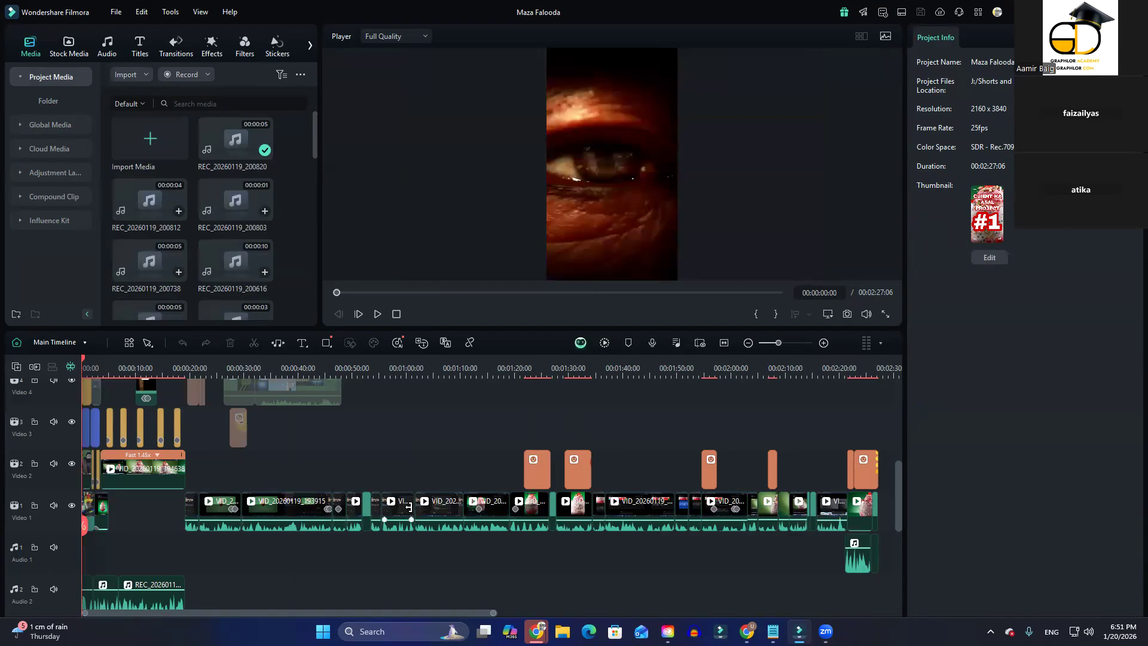
pyautogui.click(377, 313)
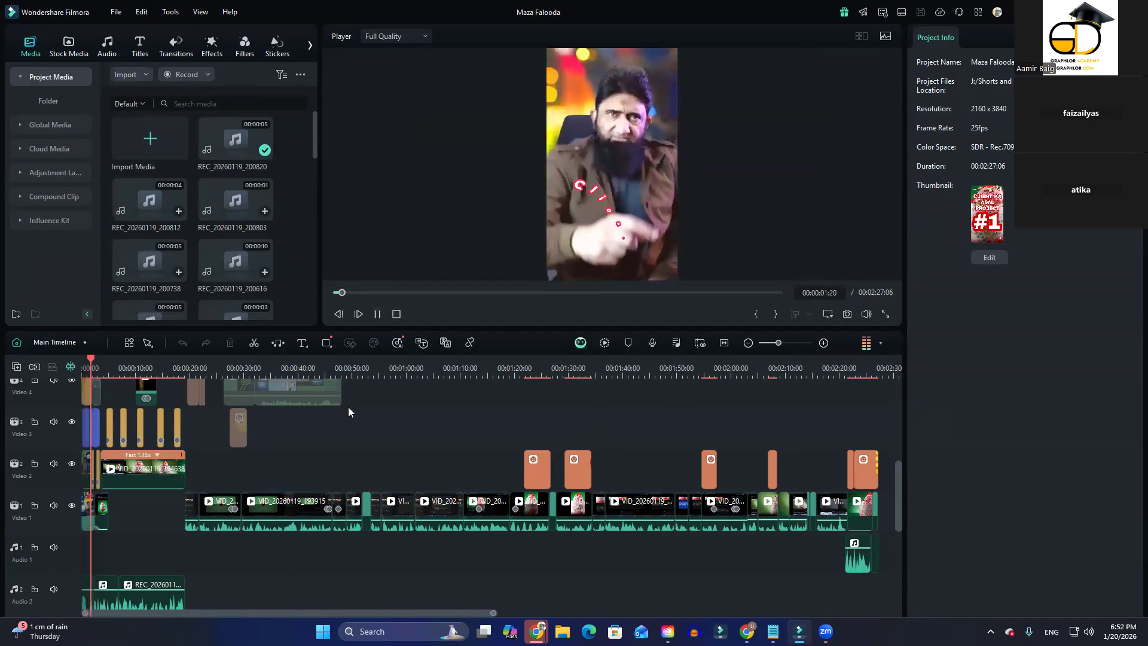
pyautogui.press('space')
pyautogui.scroll(8, 370, 510)
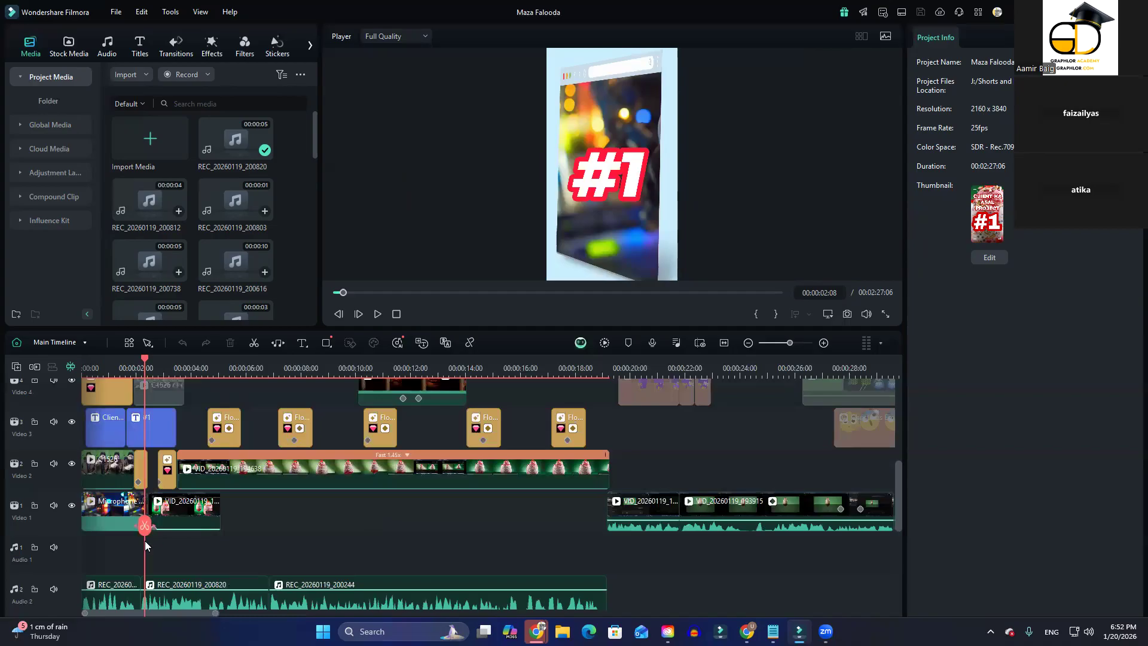
pyautogui.moveTo(145, 534); pyautogui.dragTo(99, 534)
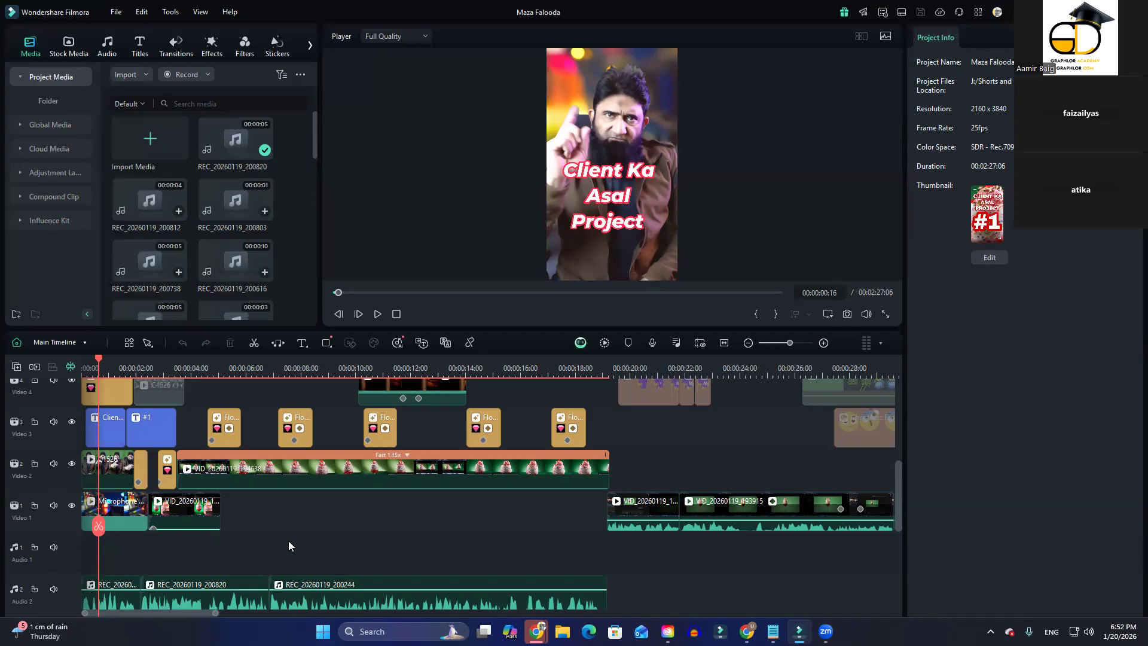
# Review the stacked tracks of the Main Timeline, and fit the whole Maza Falooda edit in view
pyautogui.scroll(6, 277, 551)
pyautogui.scroll(-10, 274, 560)
pyautogui.scroll(-2, 259, 566)
pyautogui.scroll(6, 250, 559)
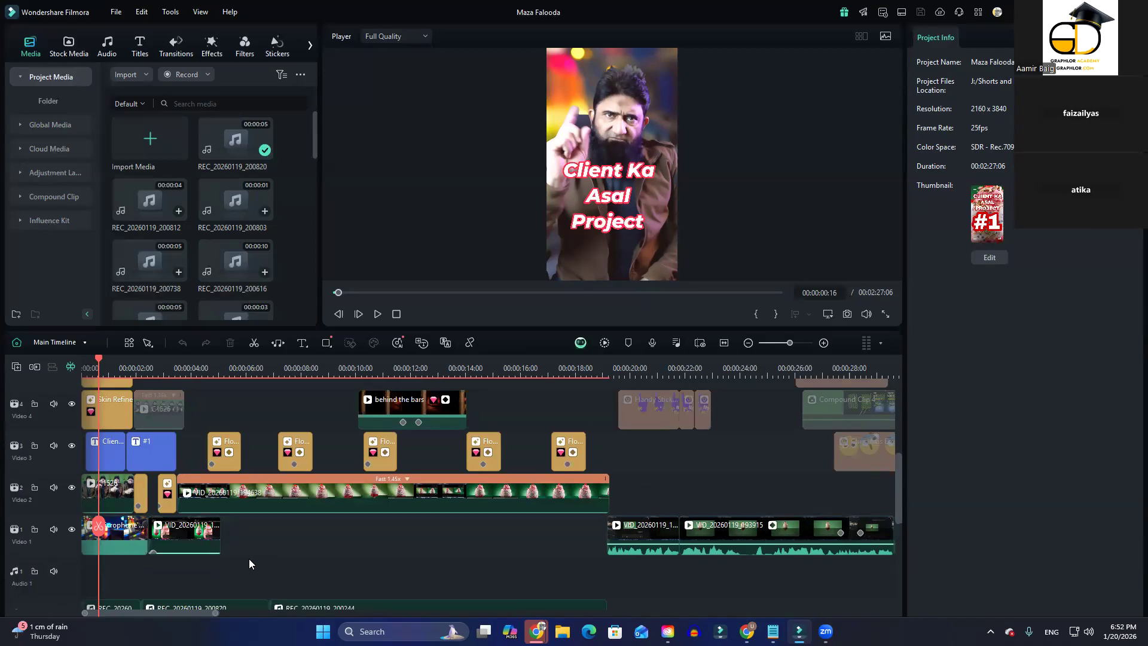
pyautogui.moveTo(215, 614); pyautogui.dragTo(457, 628)
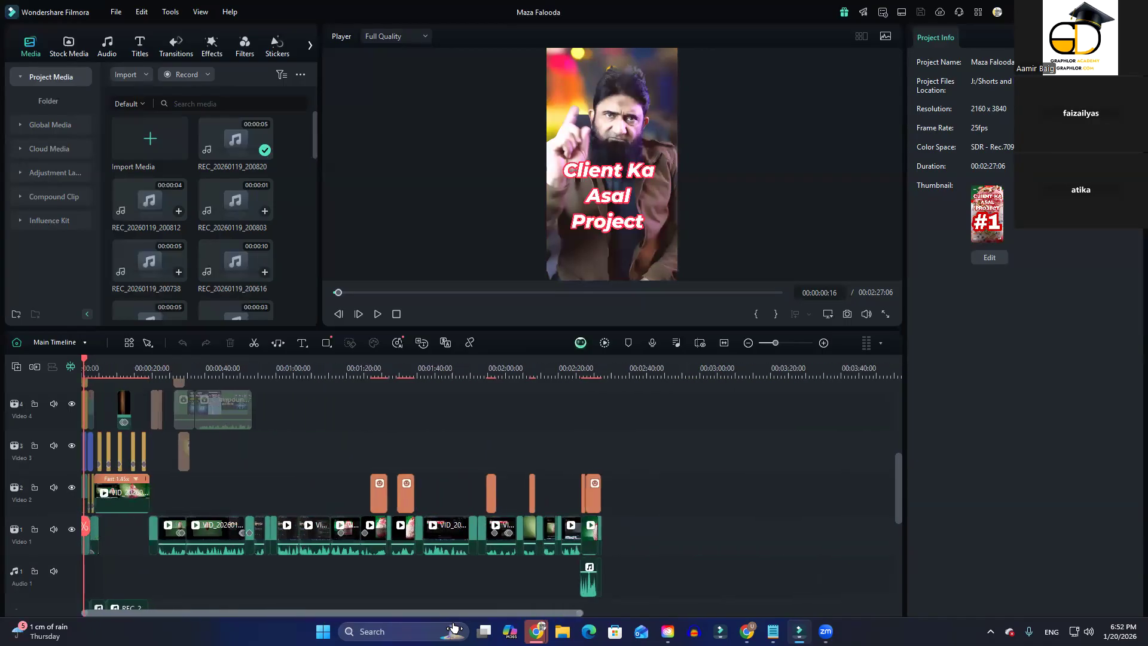
# Scrub through the ending of the video to 00:02:22:03, and preview that frame full screen
pyautogui.moveTo(593, 369); pyautogui.dragTo(600, 362)
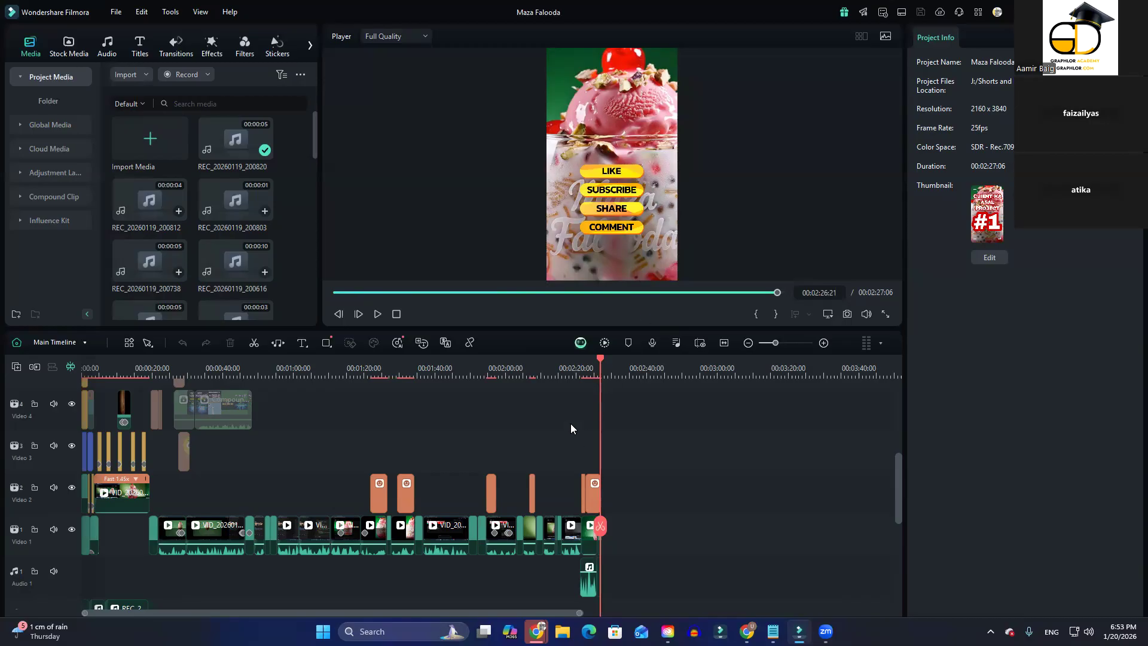
pyautogui.moveTo(600, 360)
pyautogui.mouseDown()
pyautogui.moveTo(569, 362)
pyautogui.moveTo(584, 361)
pyautogui.mouseUp()
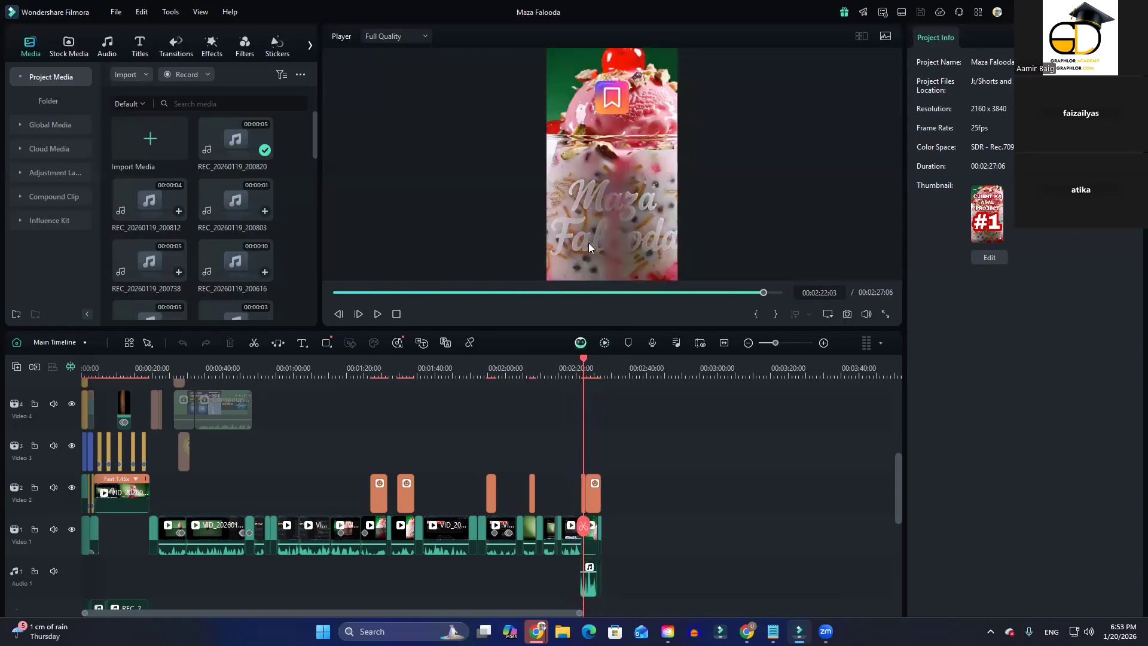
pyautogui.click(888, 318)
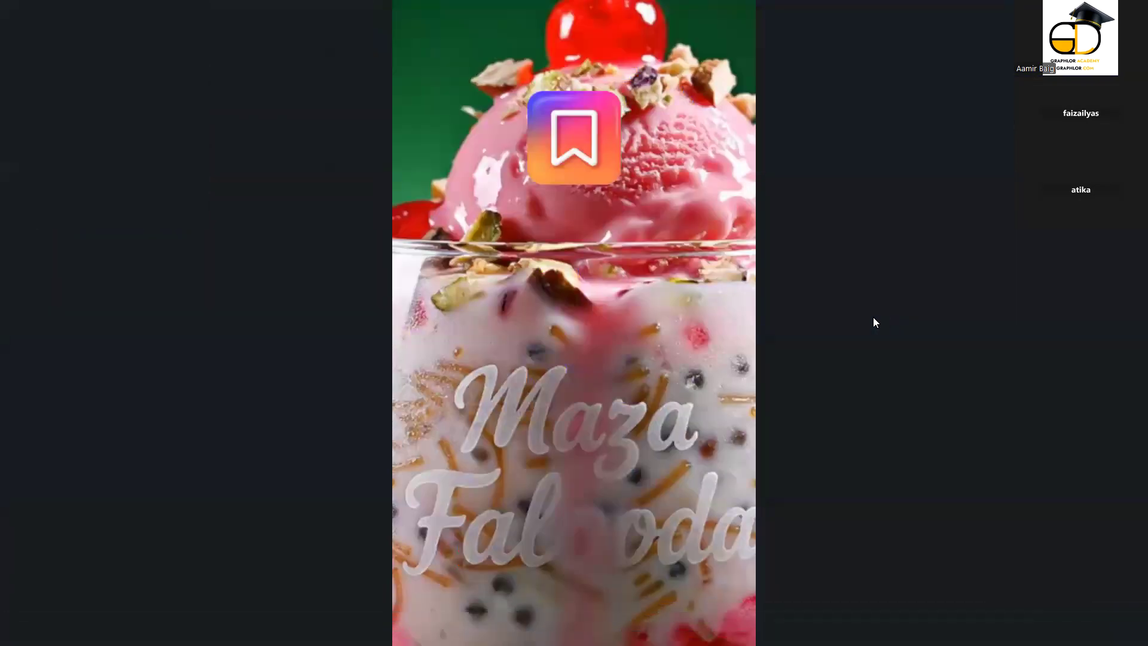
pyautogui.press('Escape')
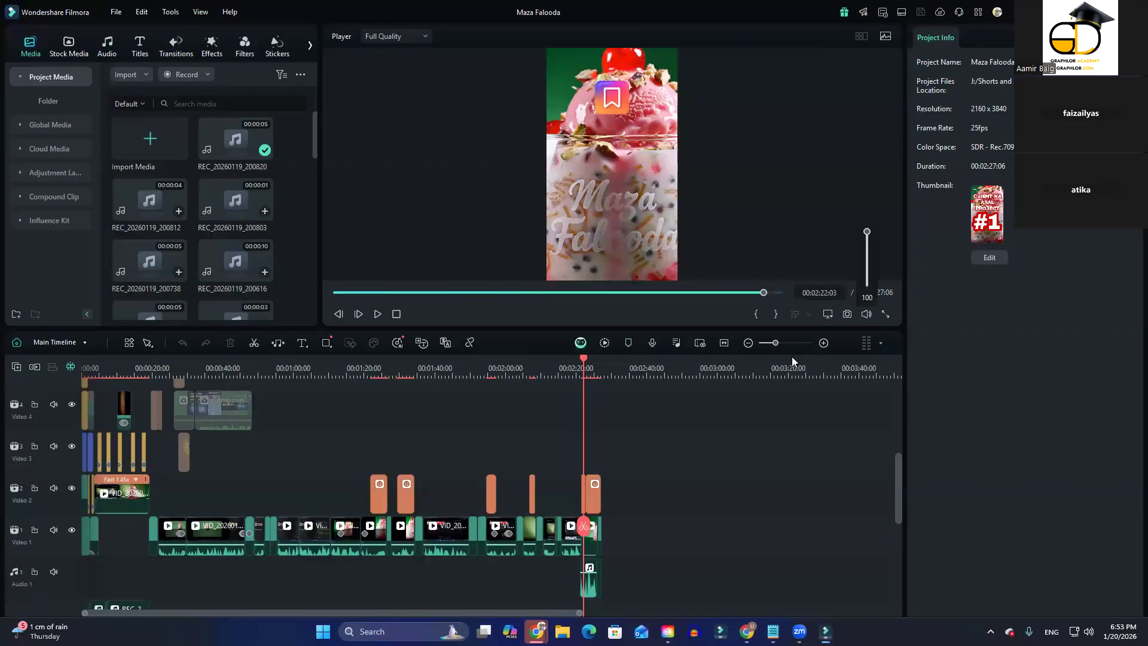
# Scrub back to the prompt shot at 00:00:48:22, and examine the misspelled glass lettering around 00:01:19:17
pyautogui.moveTo(584, 519); pyautogui.dragTo(254, 503)
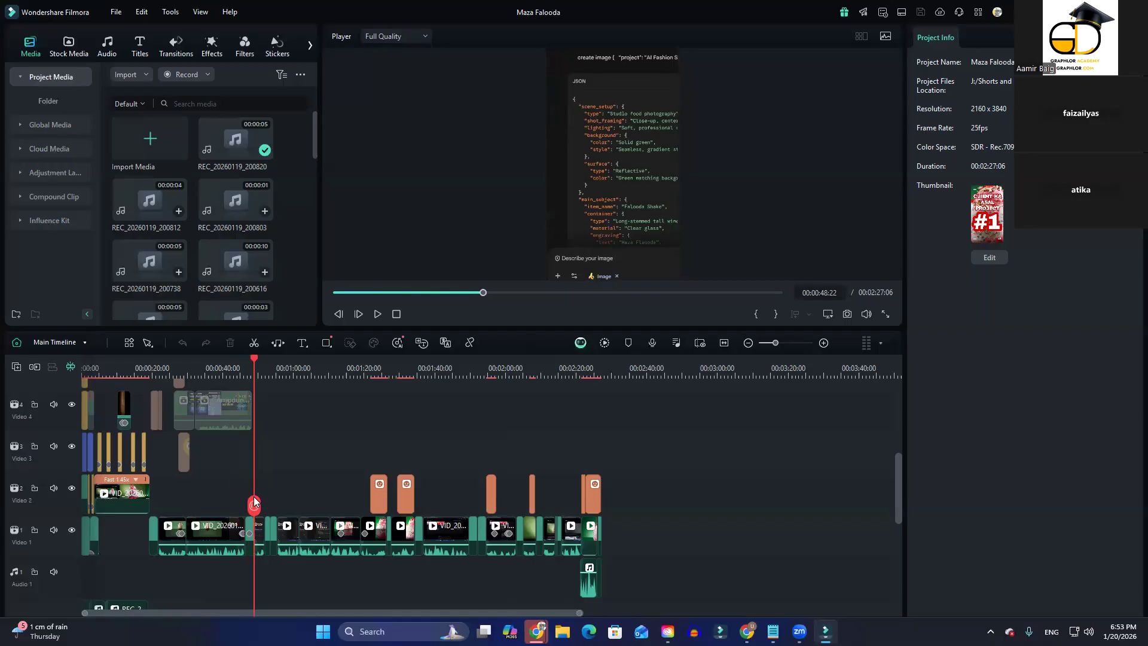
pyautogui.moveTo(255, 501); pyautogui.dragTo(365, 509)
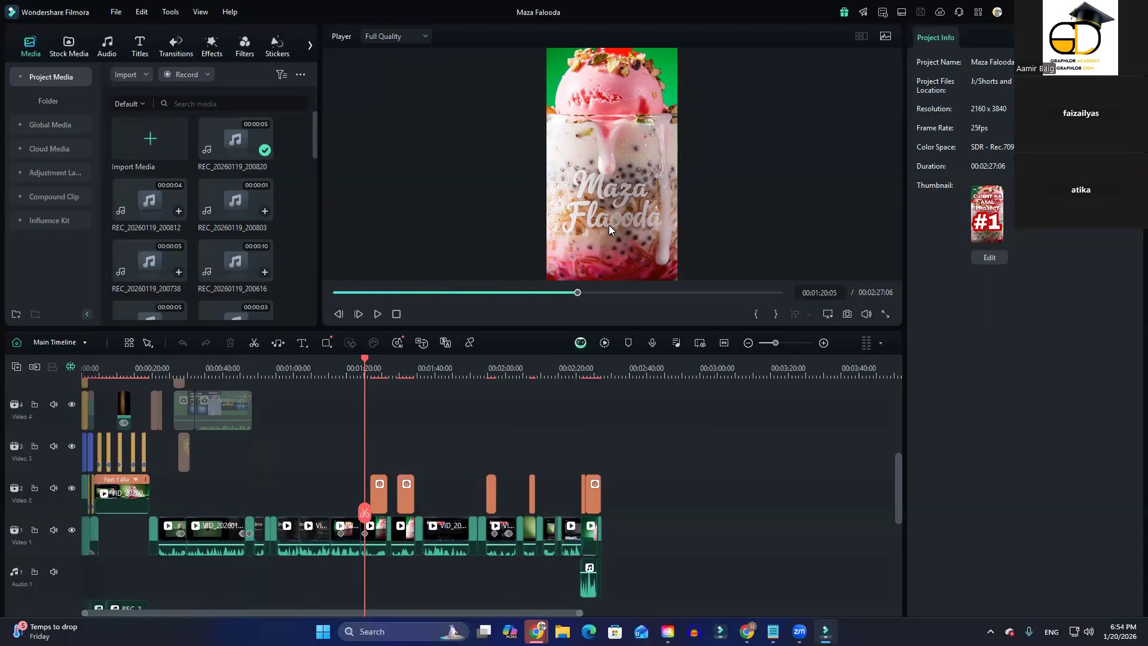
pyautogui.moveTo(365, 514)
pyautogui.mouseDown()
pyautogui.moveTo(350, 516)
pyautogui.moveTo(365, 519)
pyautogui.mouseUp()
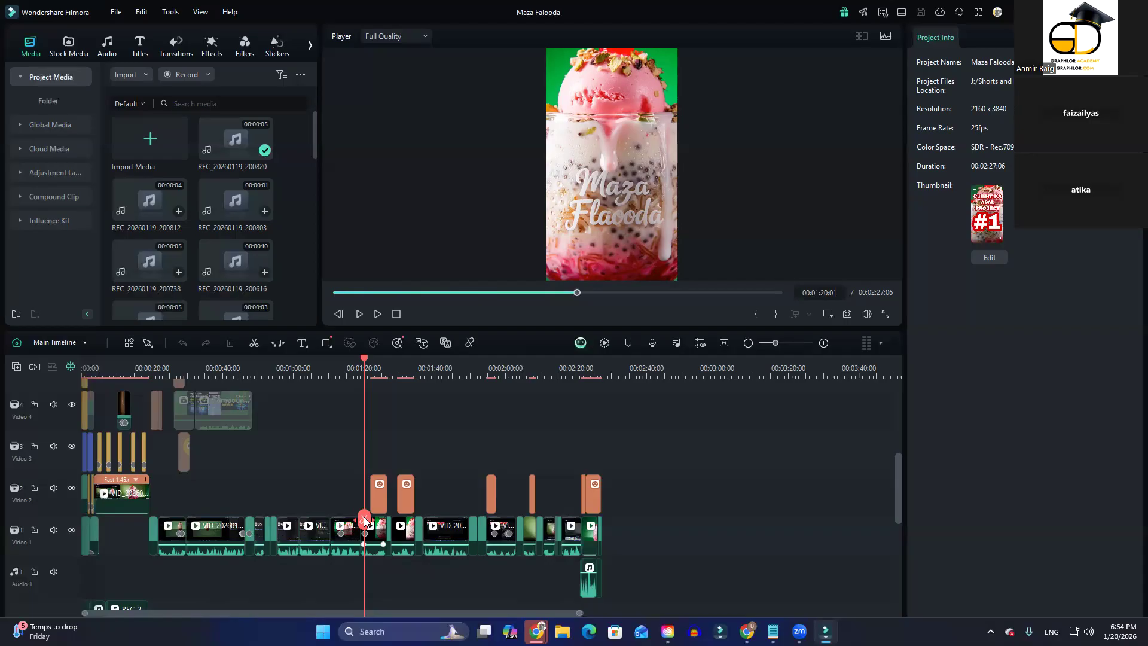
pyautogui.moveTo(364, 521)
pyautogui.mouseDown()
pyautogui.moveTo(393, 529)
pyautogui.moveTo(352, 525)
pyautogui.moveTo(362, 525)
pyautogui.mouseUp()
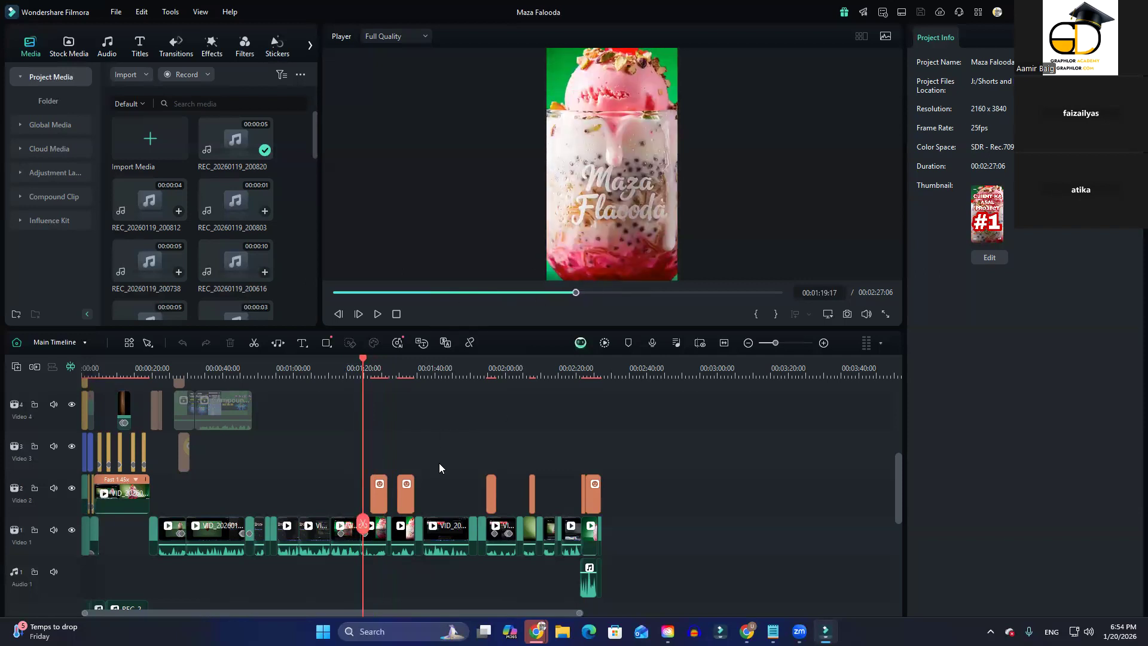
# Place the playhead on the script shot at 00:01:42:17, and preview its highlighted text full screen
pyautogui.moveTo(368, 523); pyautogui.dragTo(444, 544)
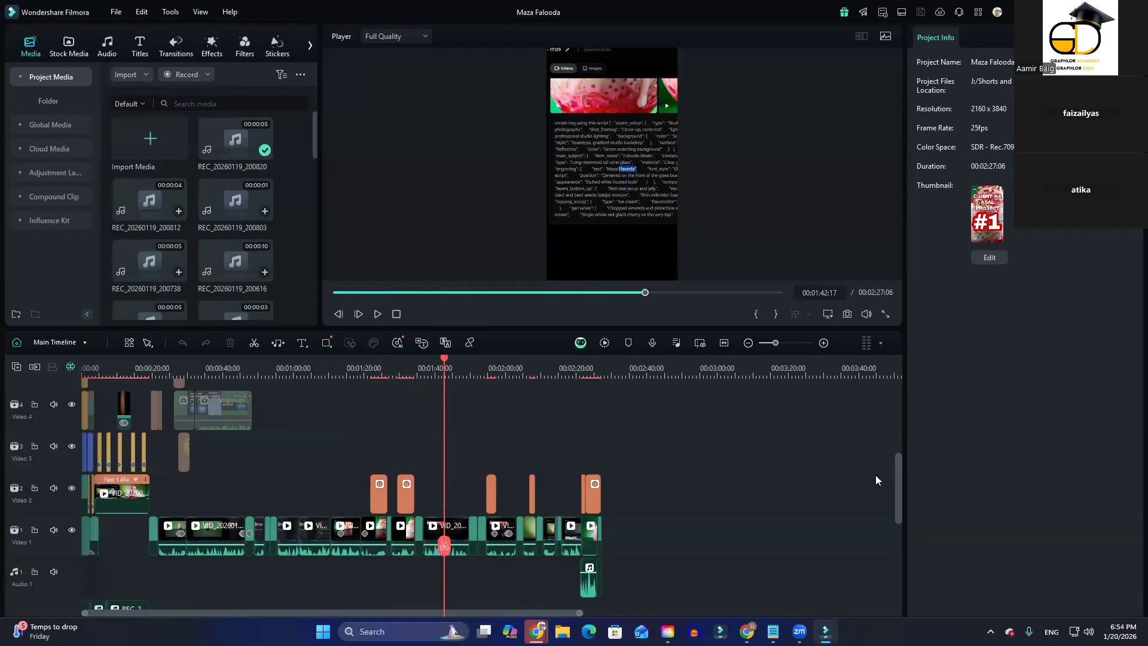
pyautogui.click(886, 314)
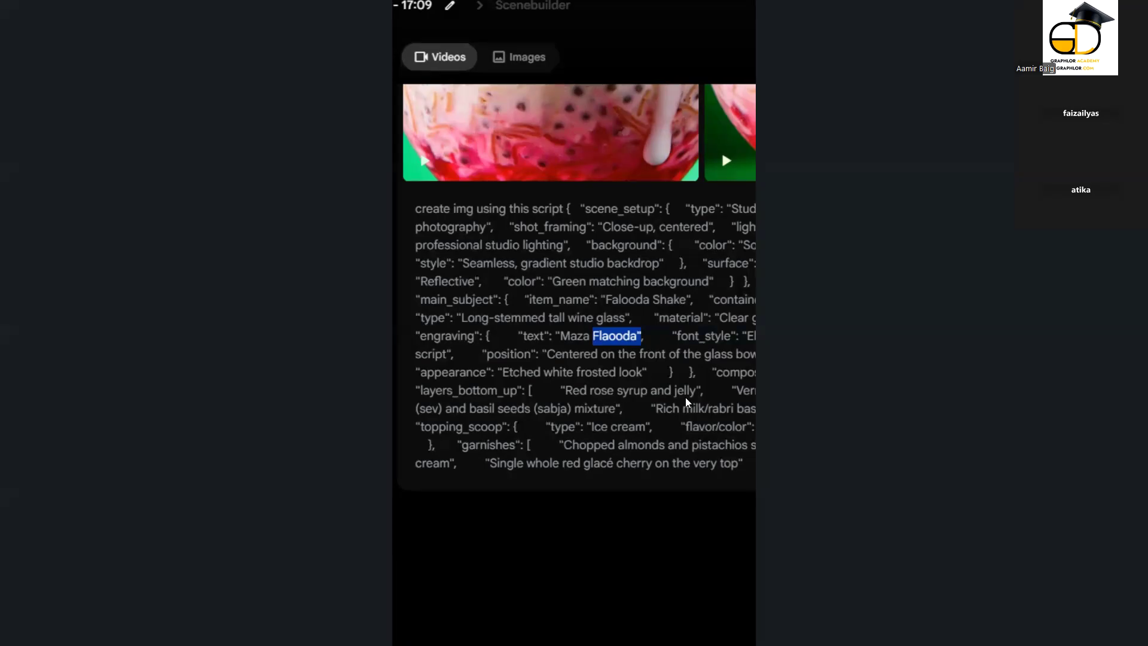
pyautogui.press('Escape')
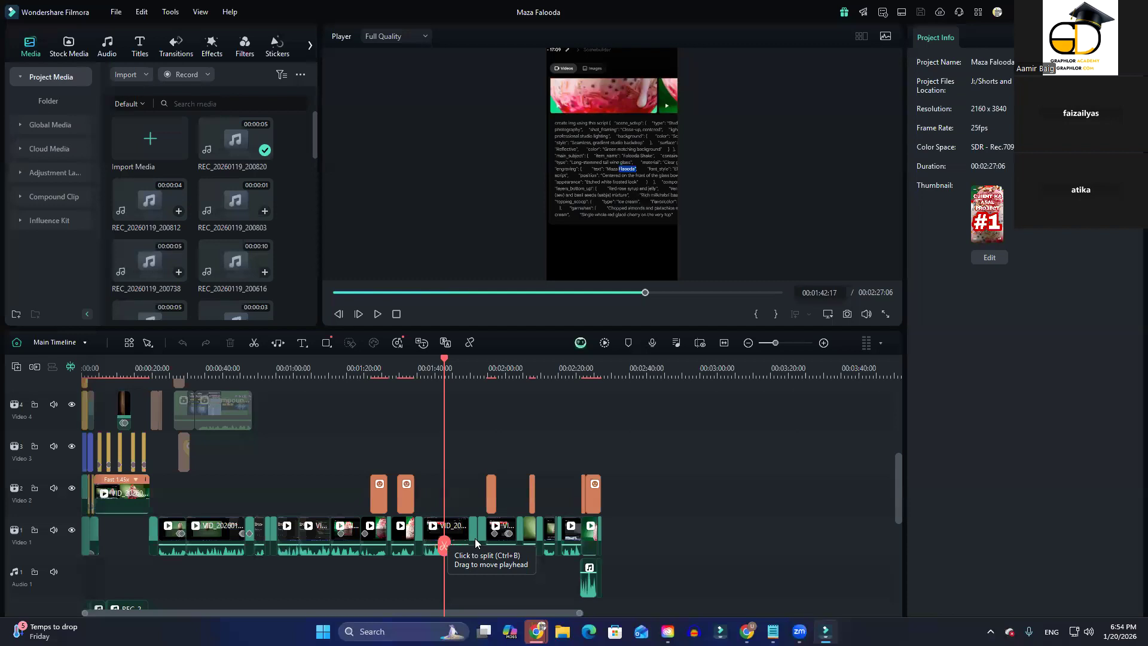
# Select the clips of the final section, and examine the Maza Falooda tracks from the start of the timeline
pyautogui.moveTo(677, 497); pyautogui.dragTo(392, 547)
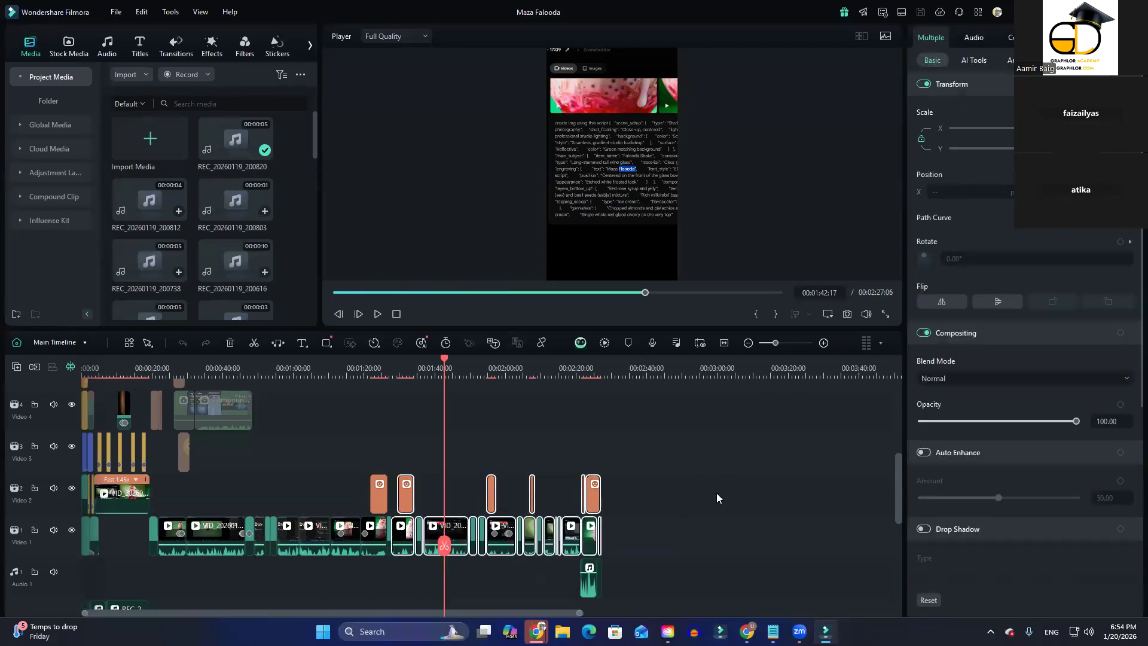
pyautogui.press('Home')
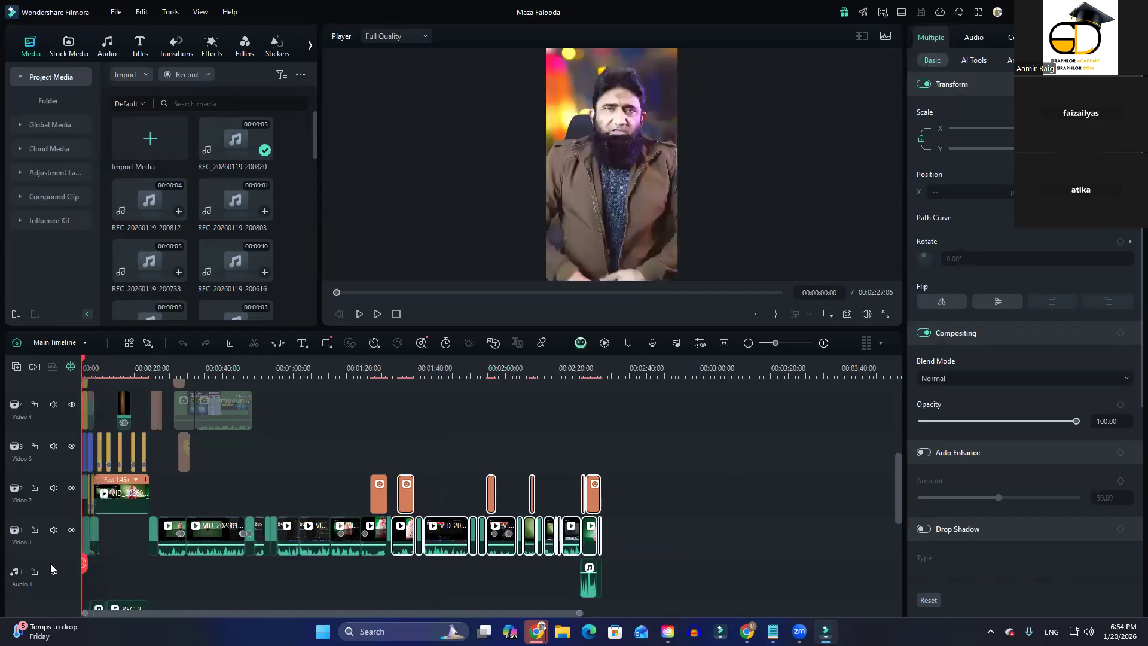
pyautogui.scroll(8, 216, 515)
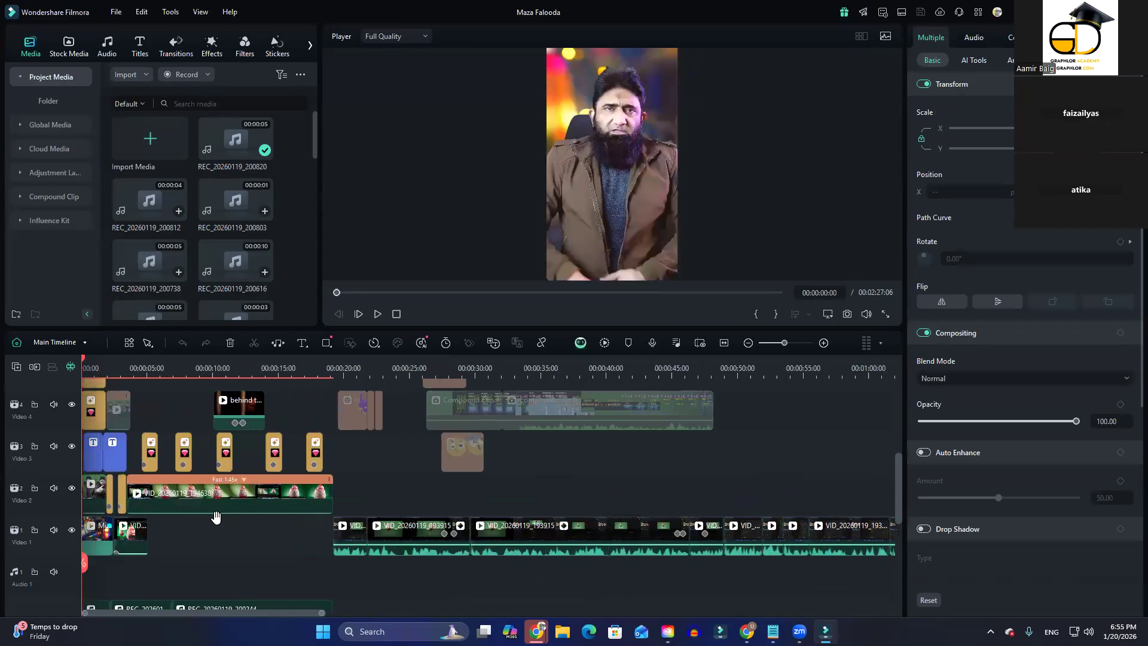
pyautogui.scroll(4, 214, 519)
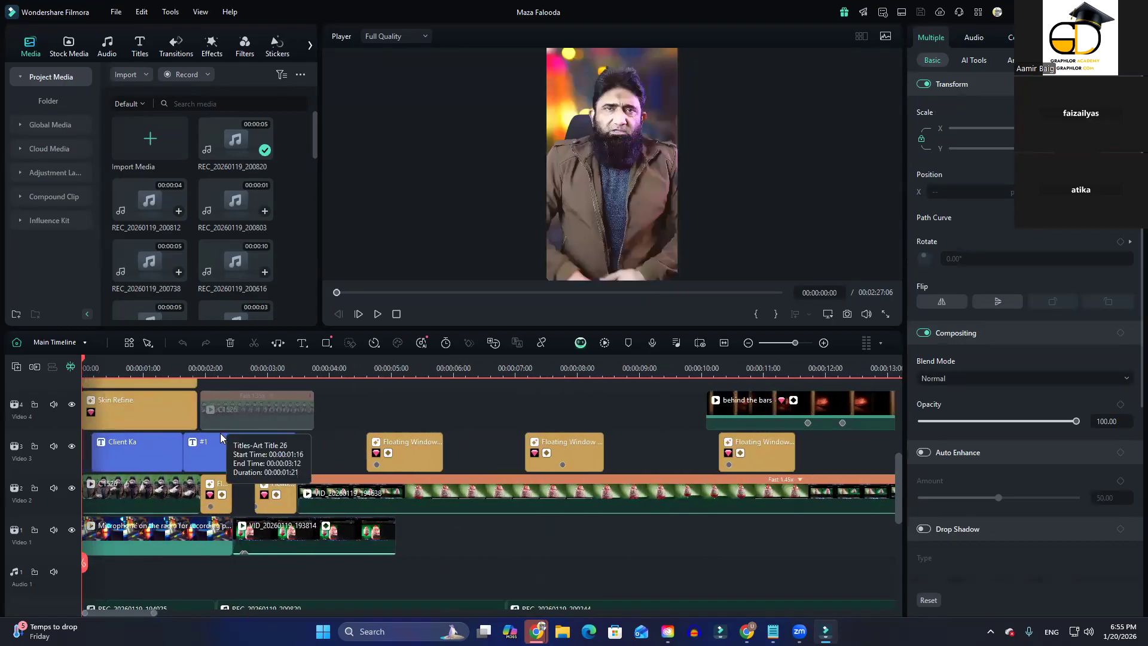
pyautogui.scroll(-3, 417, 493)
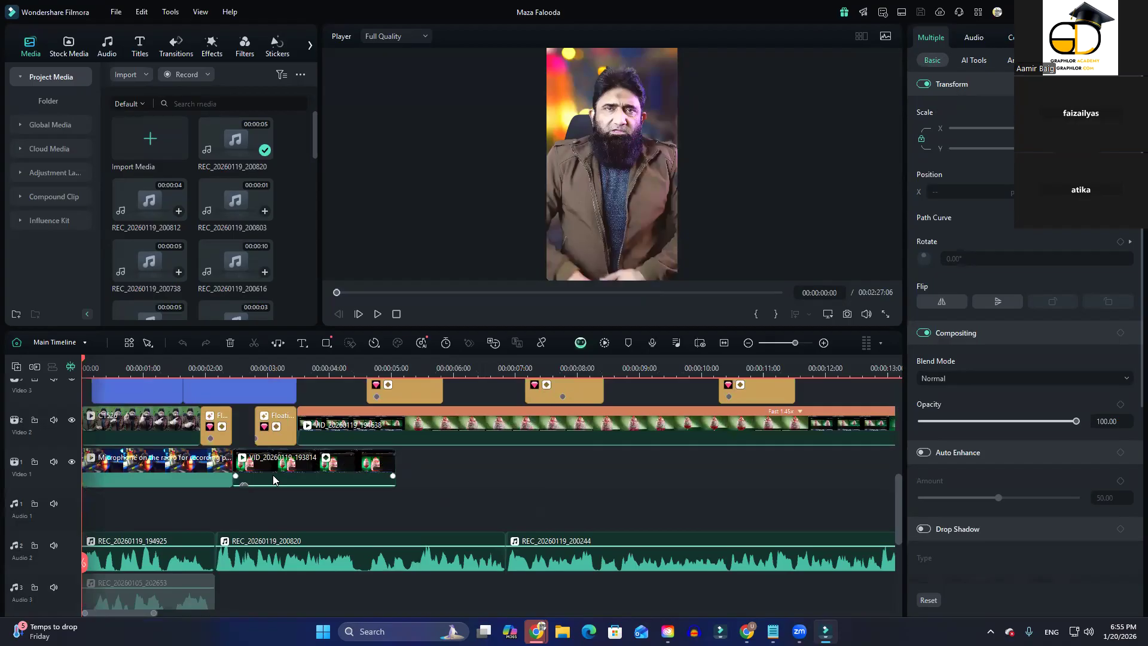
pyautogui.scroll(-4, 365, 519)
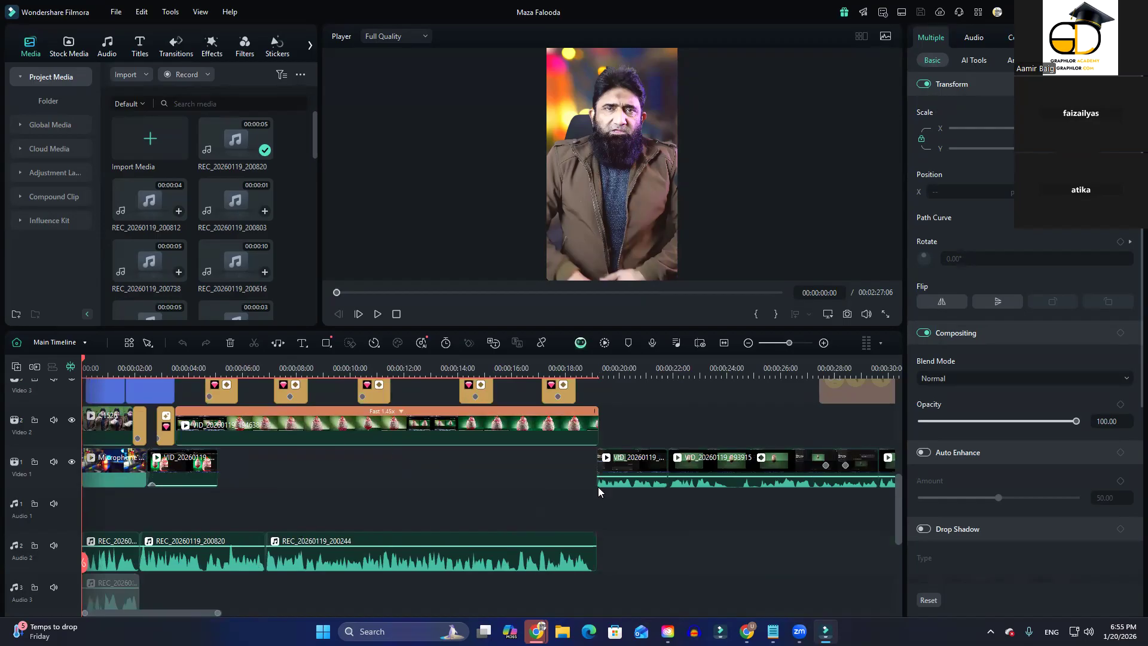
pyautogui.scroll(-1, 495, 527)
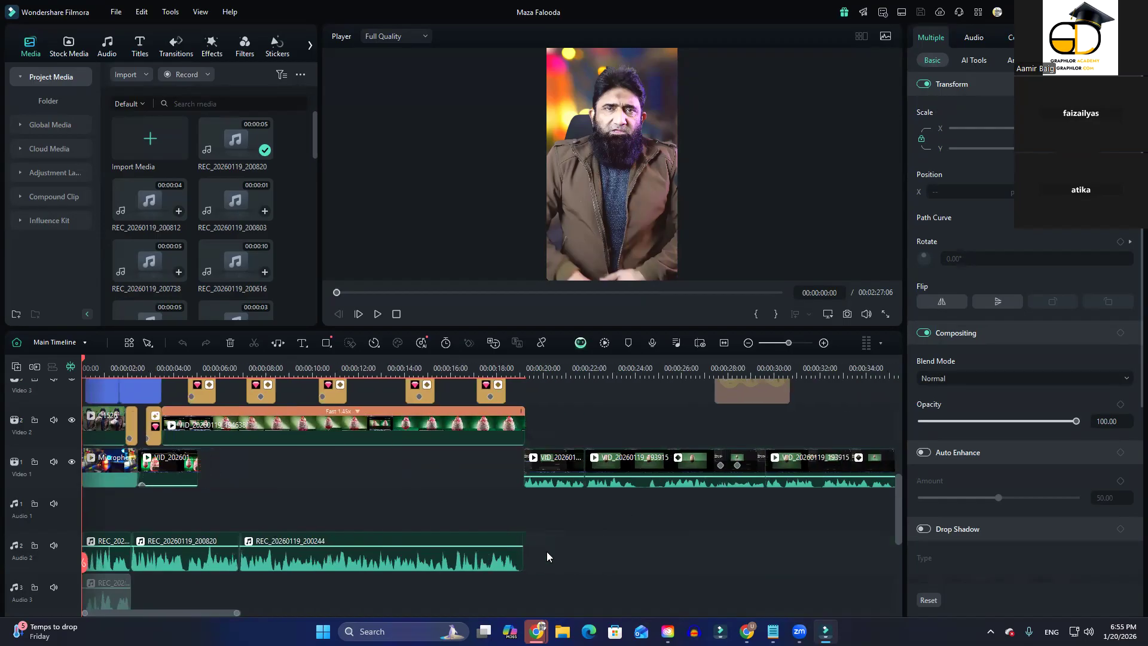
pyautogui.scroll(-6, 577, 588)
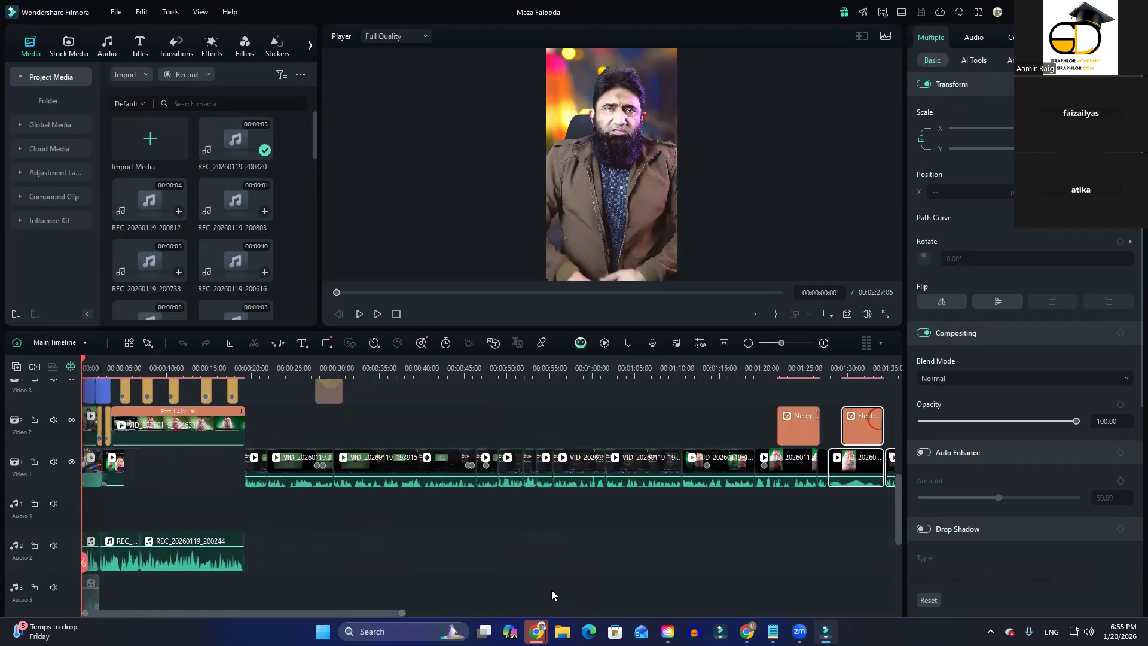
pyautogui.scroll(-4, 470, 524)
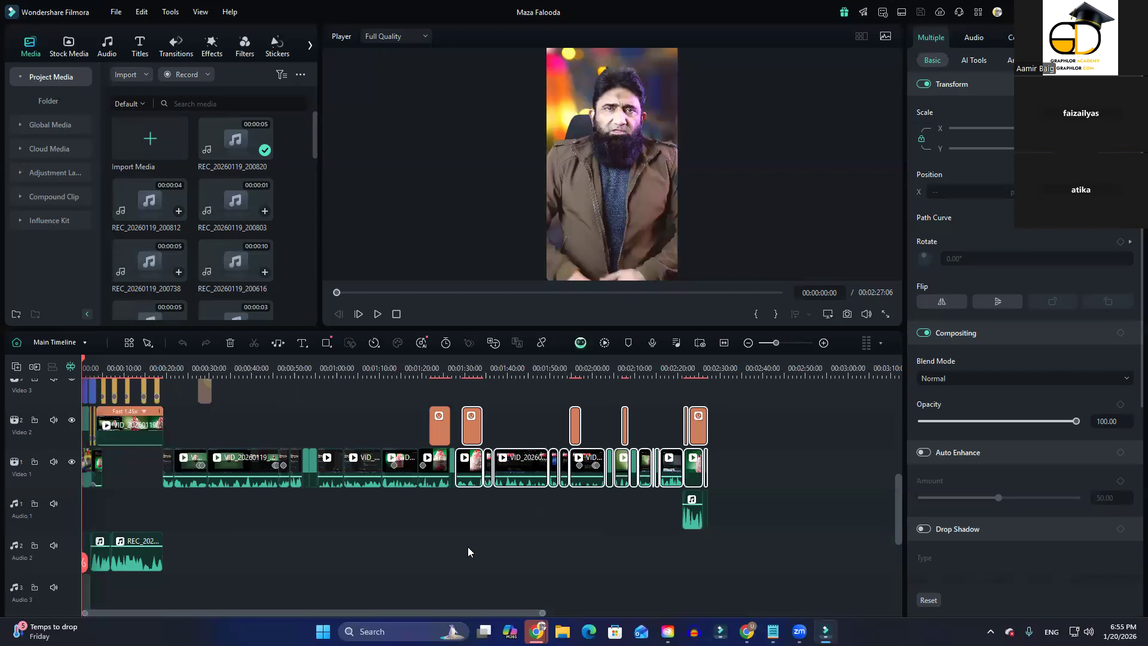
# Start opening another project, and browse the folders in Shorts and Reels 2025
pyautogui.click(118, 16)
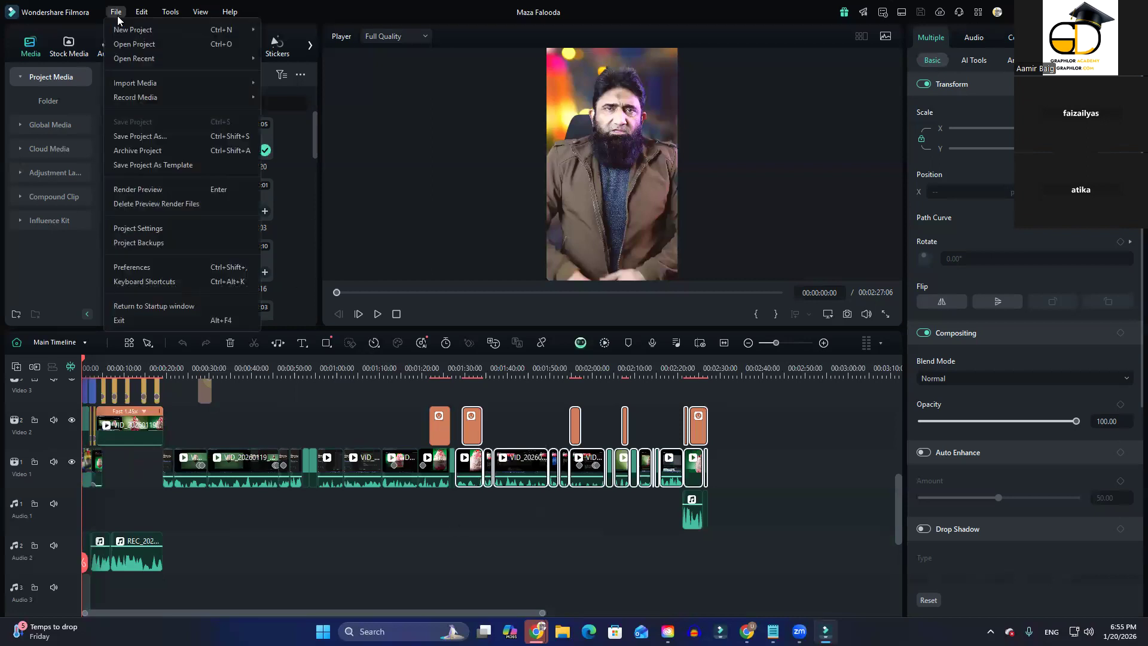
pyautogui.click(166, 47)
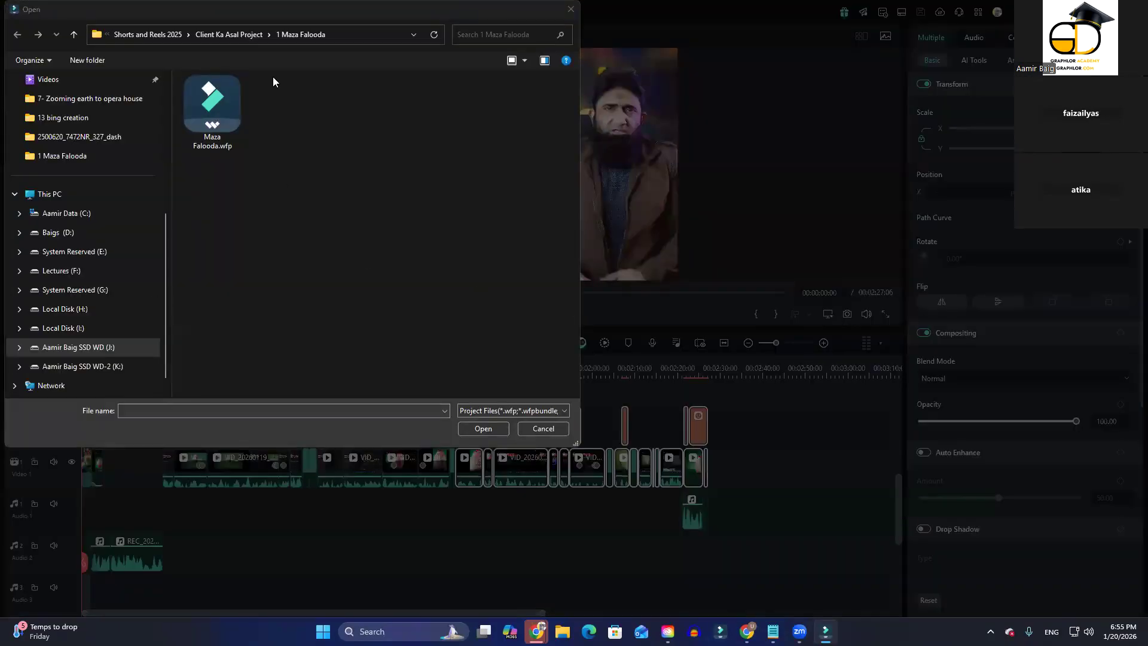
pyautogui.click(242, 34)
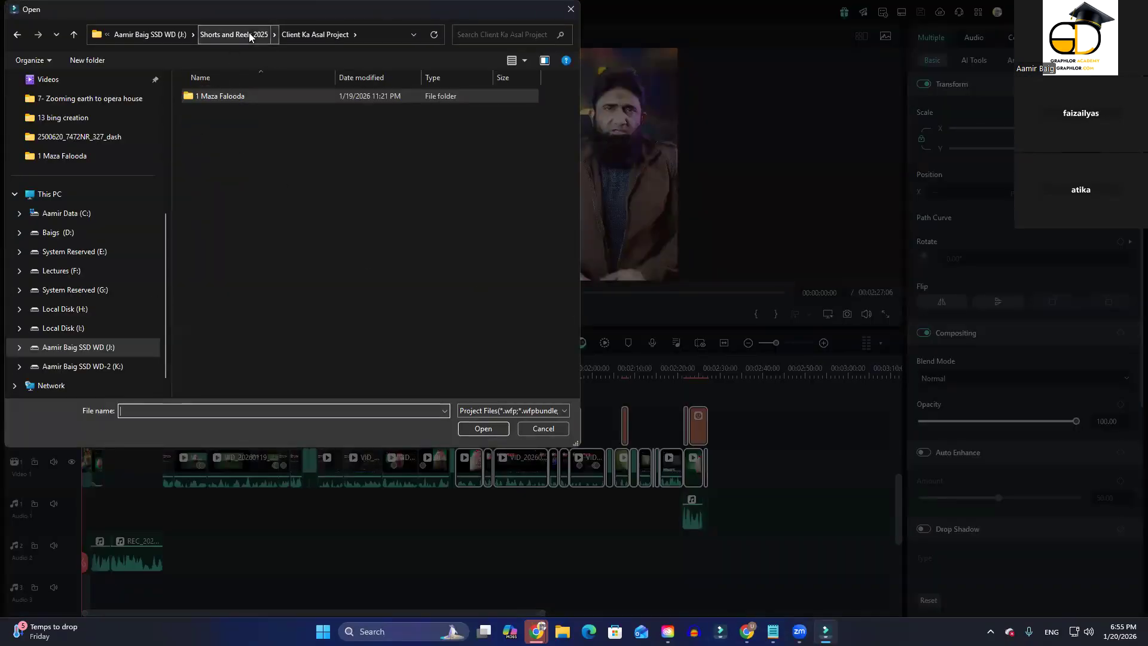
pyautogui.click(242, 37)
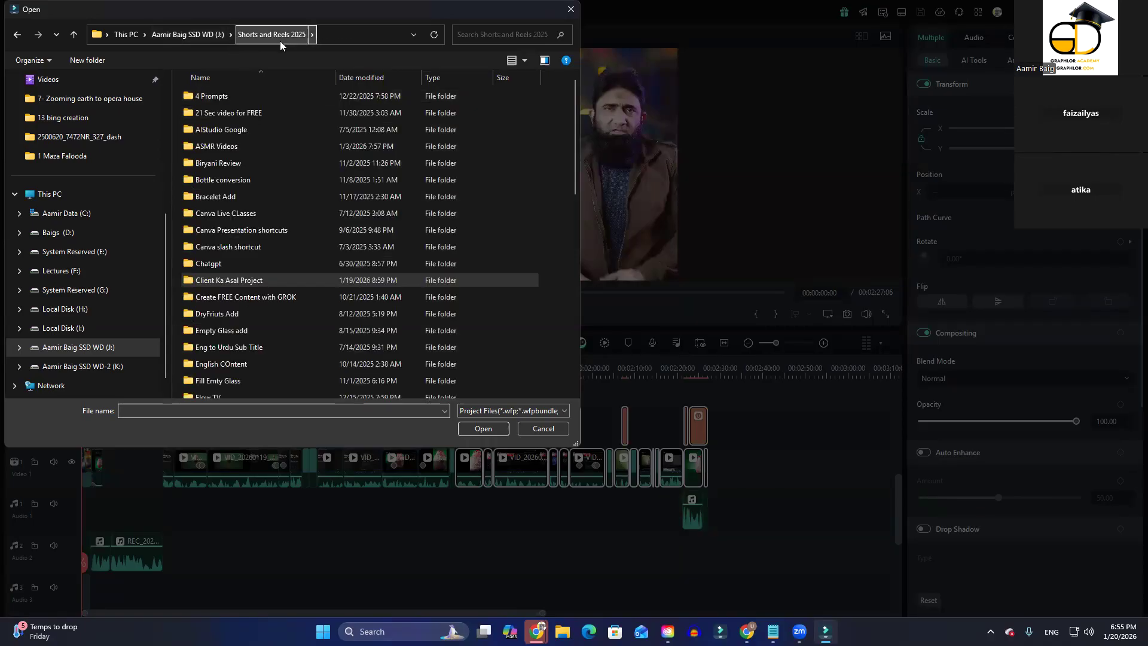
pyautogui.scroll(-10, 274, 194)
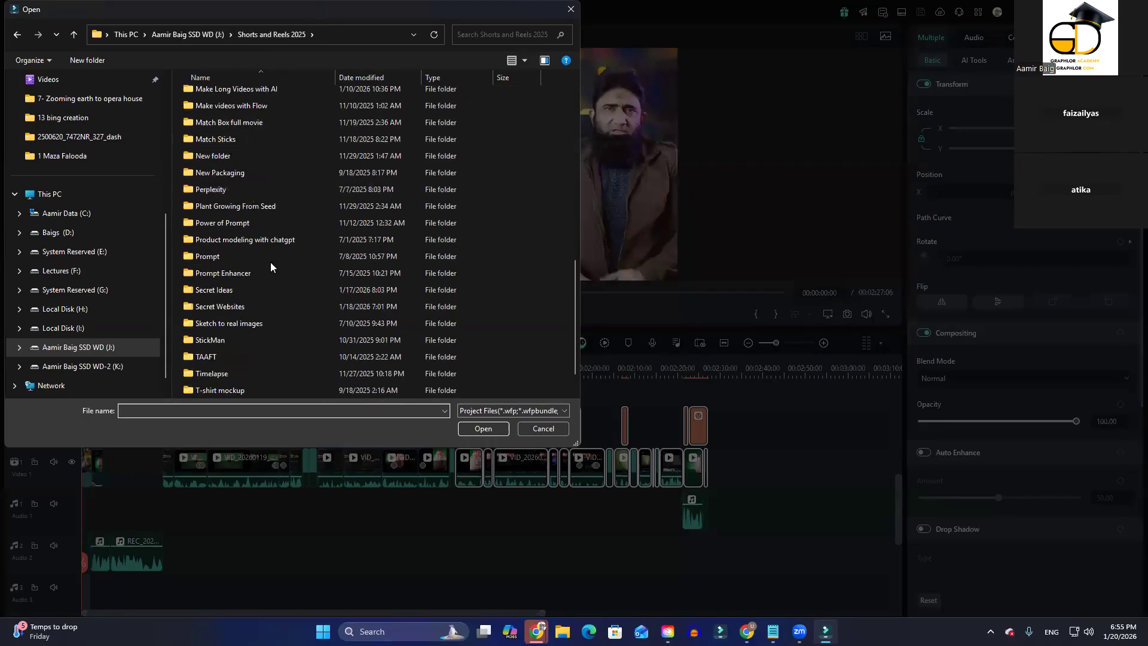
pyautogui.scroll(-1, 266, 278)
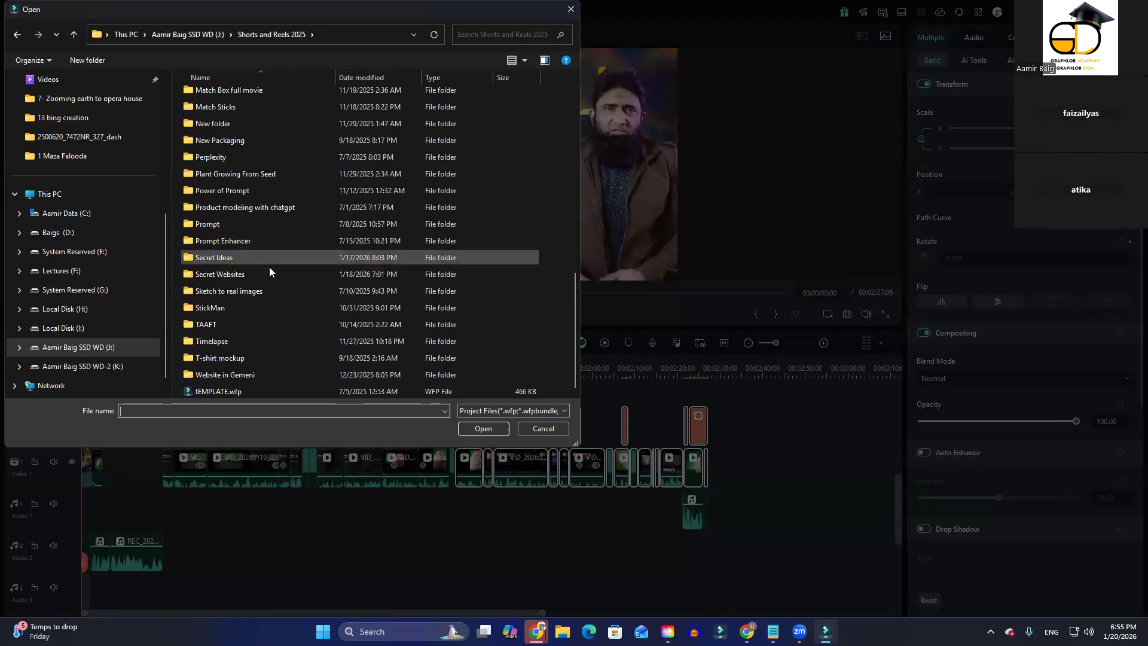
pyautogui.scroll(12, 272, 273)
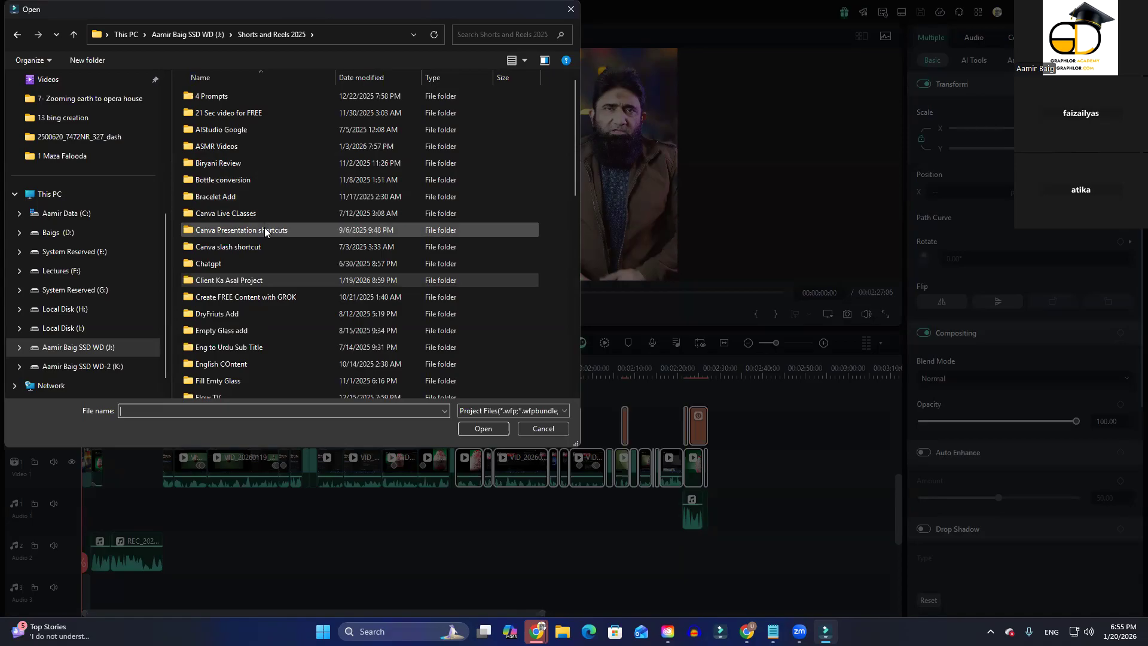
pyautogui.scroll(-10, 265, 227)
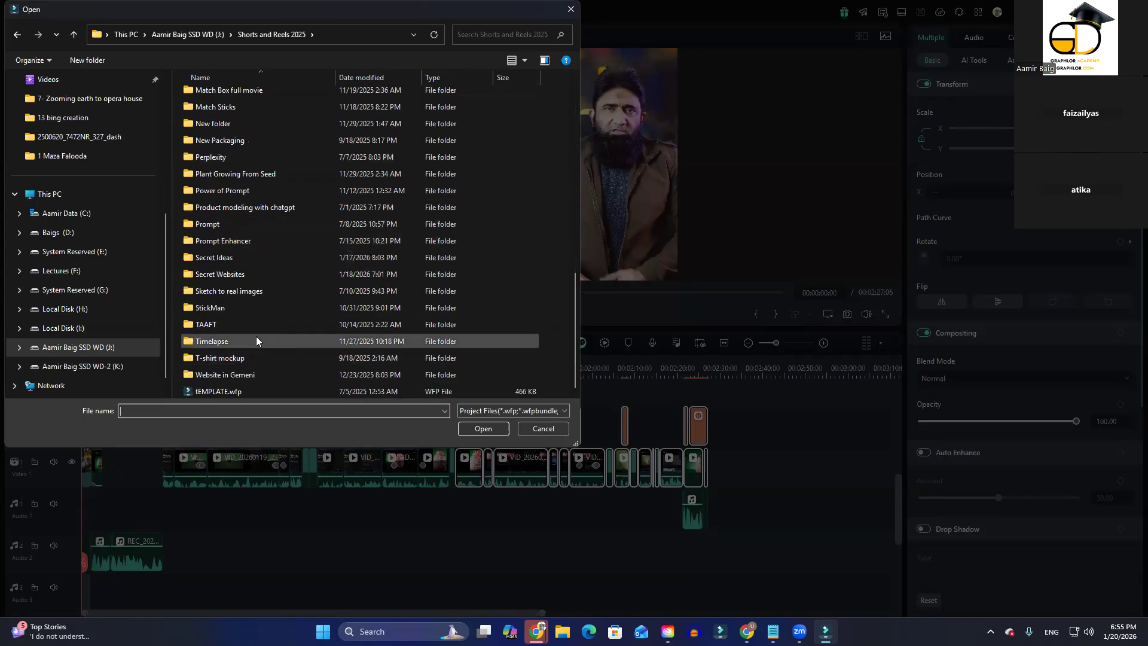
# Look through the Secret Ideas, Secret Websites and Client Ka Asal Project folders for project files
pyautogui.doubleClick(215, 259)
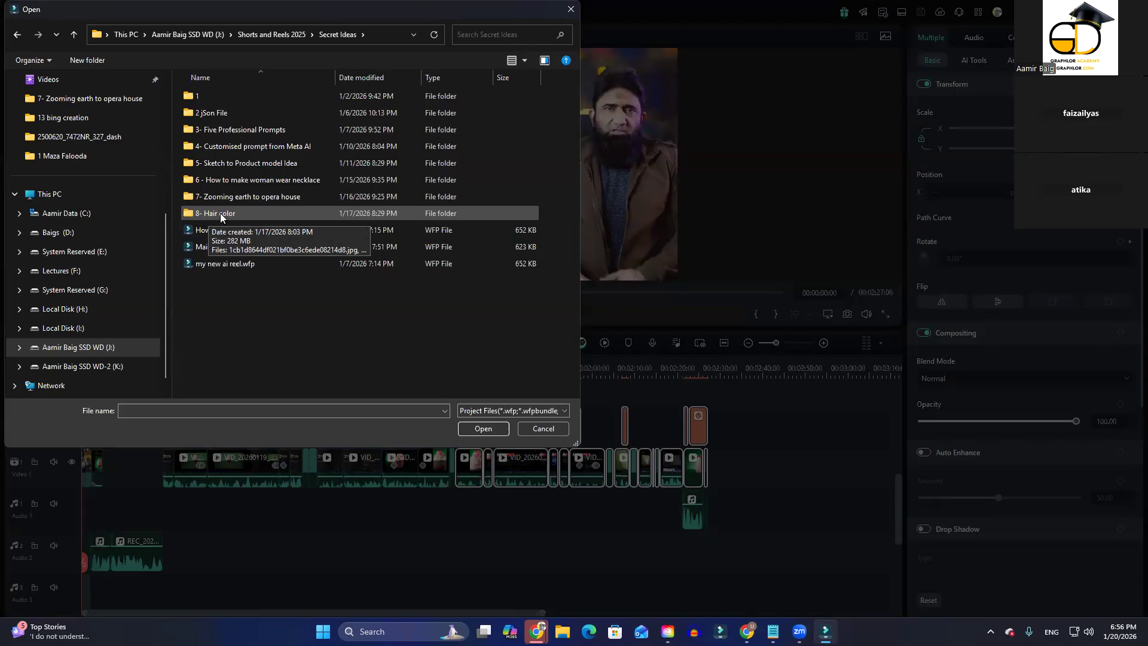
pyautogui.click(275, 35)
pyautogui.scroll(-3, 260, 375)
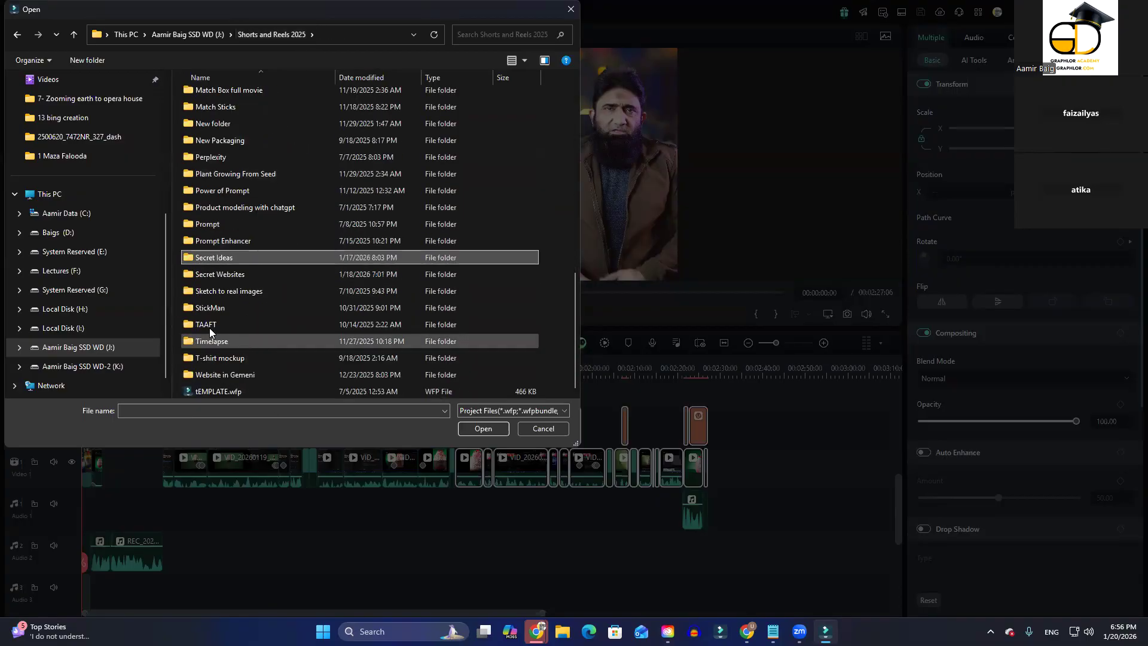
pyautogui.doubleClick(226, 275)
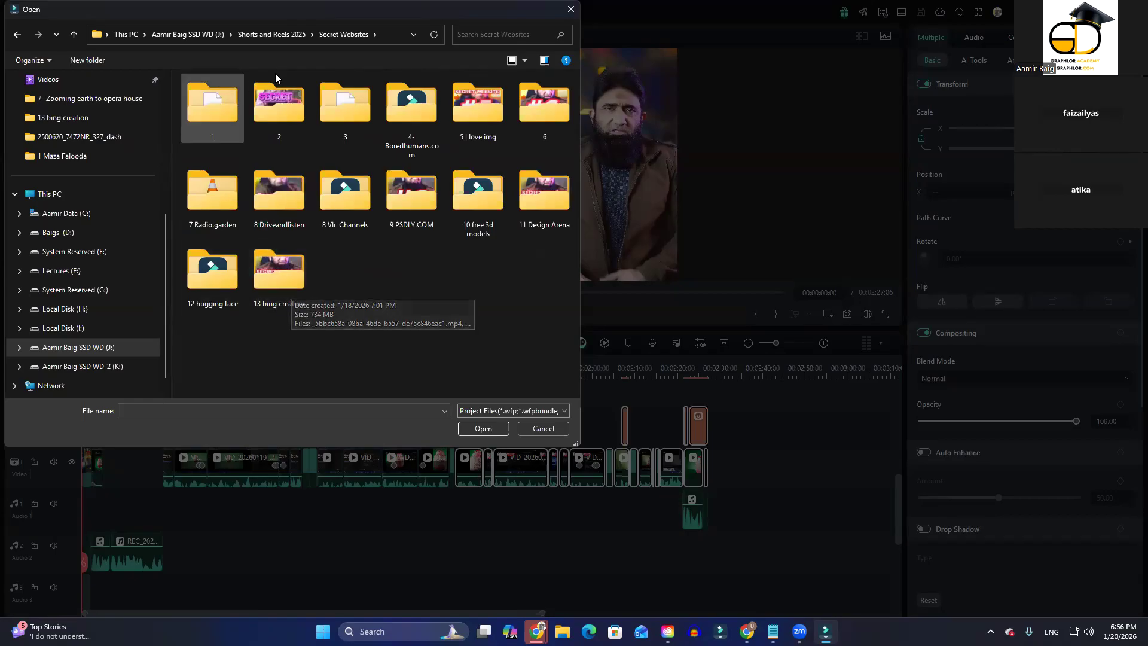
pyautogui.click(287, 36)
pyautogui.scroll(10, 309, 242)
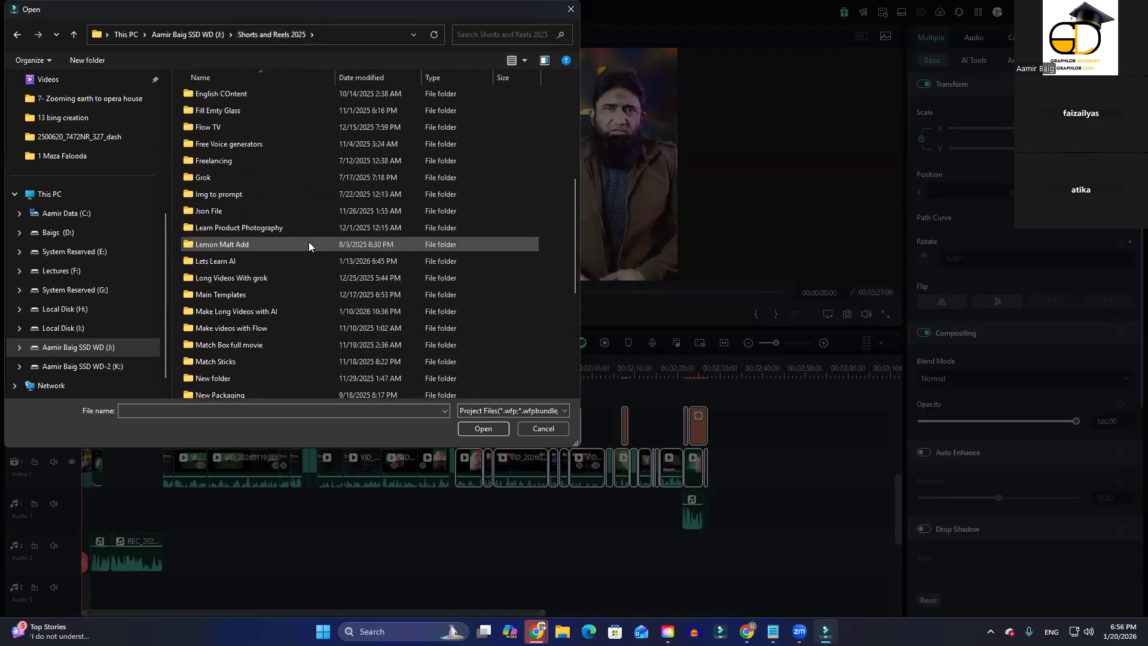
pyautogui.scroll(4, 259, 316)
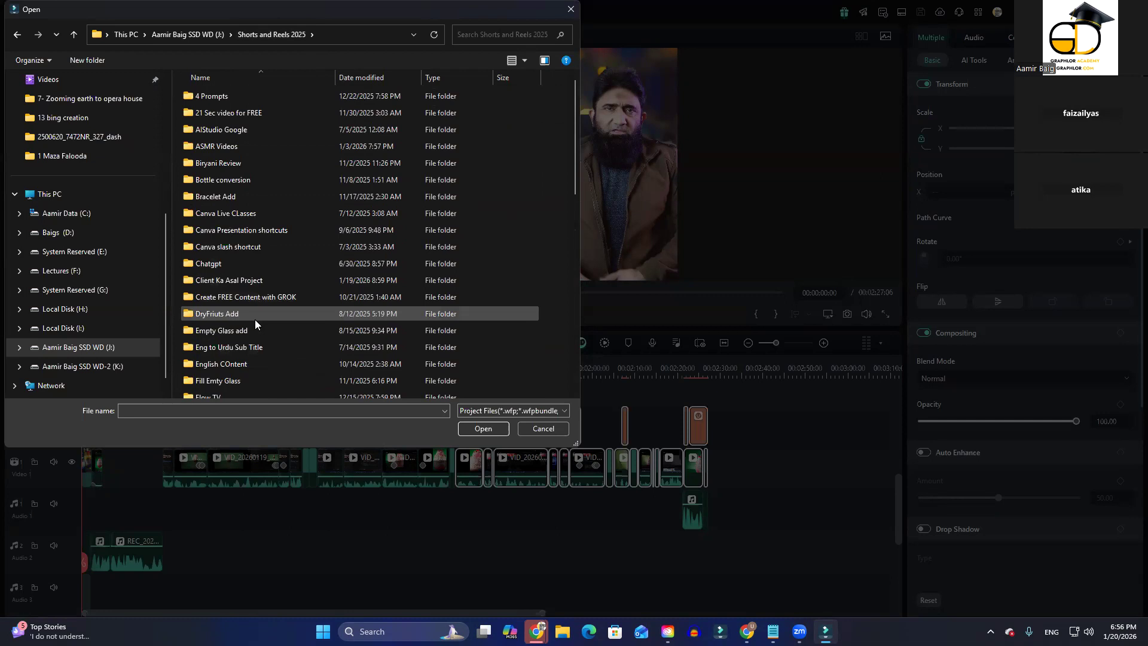
pyautogui.scroll(-1, 255, 320)
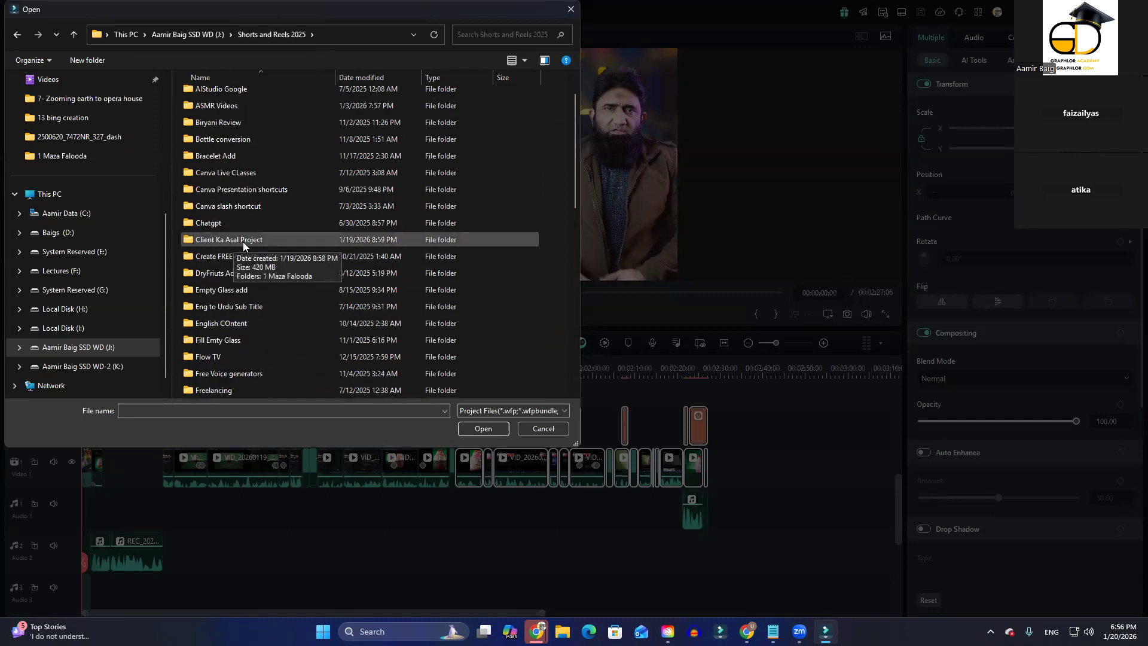
pyautogui.doubleClick(226, 241)
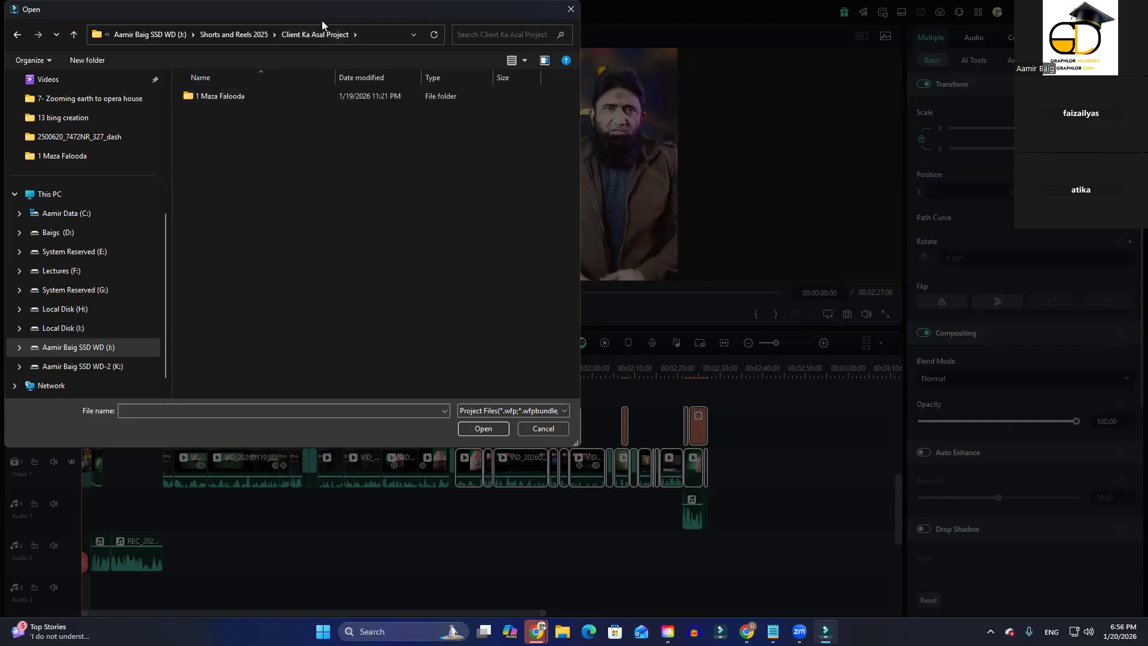
# Try to open the tEMPLATE.wfp project from the Shorts and Reels 2025 folder without relocating its missing video
pyautogui.moveTo(322, 20); pyautogui.dragTo(391, 74)
pyautogui.click(317, 85)
pyautogui.scroll(-4, 365, 353)
pyautogui.scroll(3, 353, 377)
pyautogui.scroll(-8, 349, 390)
pyautogui.scroll(-2, 349, 390)
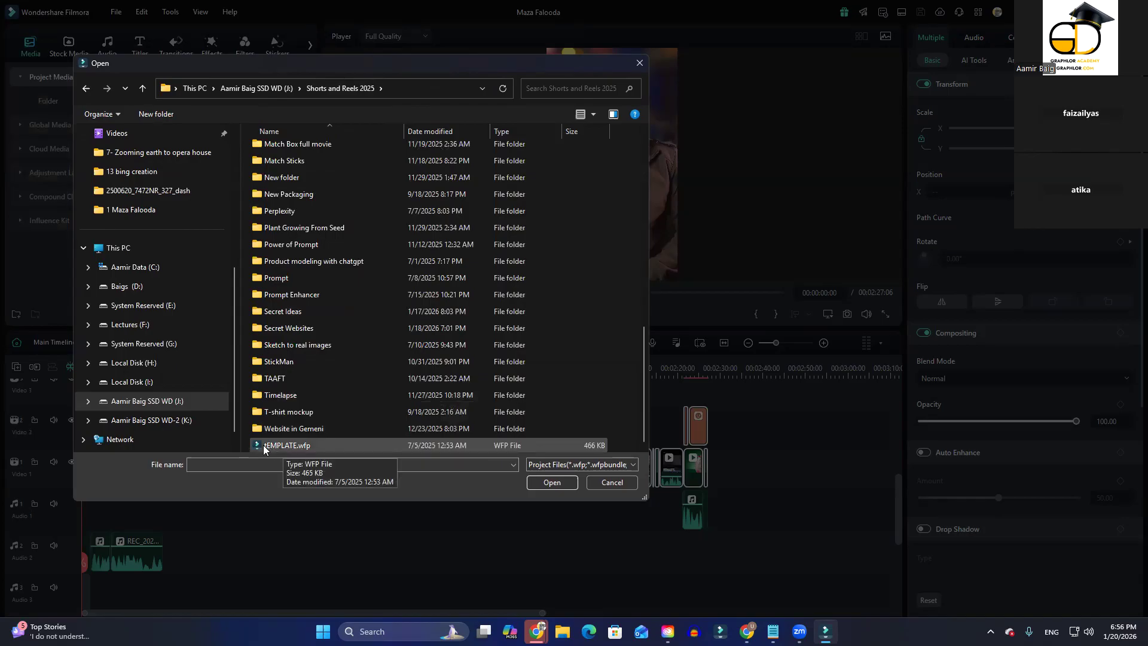
pyautogui.doubleClick(297, 445)
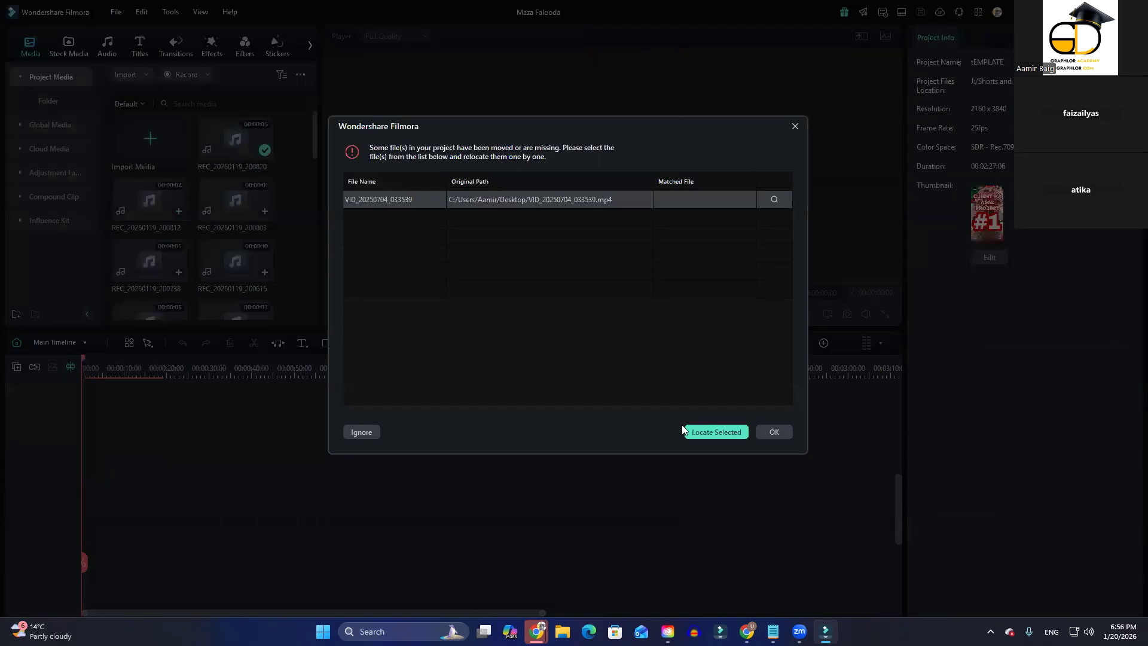
pyautogui.click(778, 431)
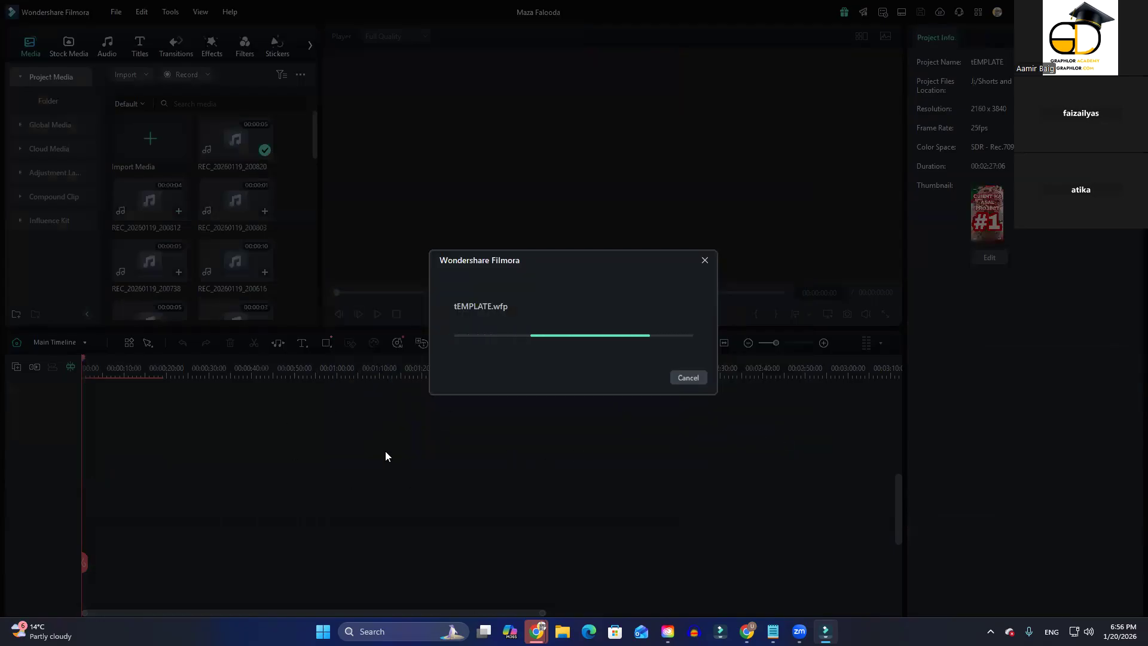
pyautogui.click(703, 261)
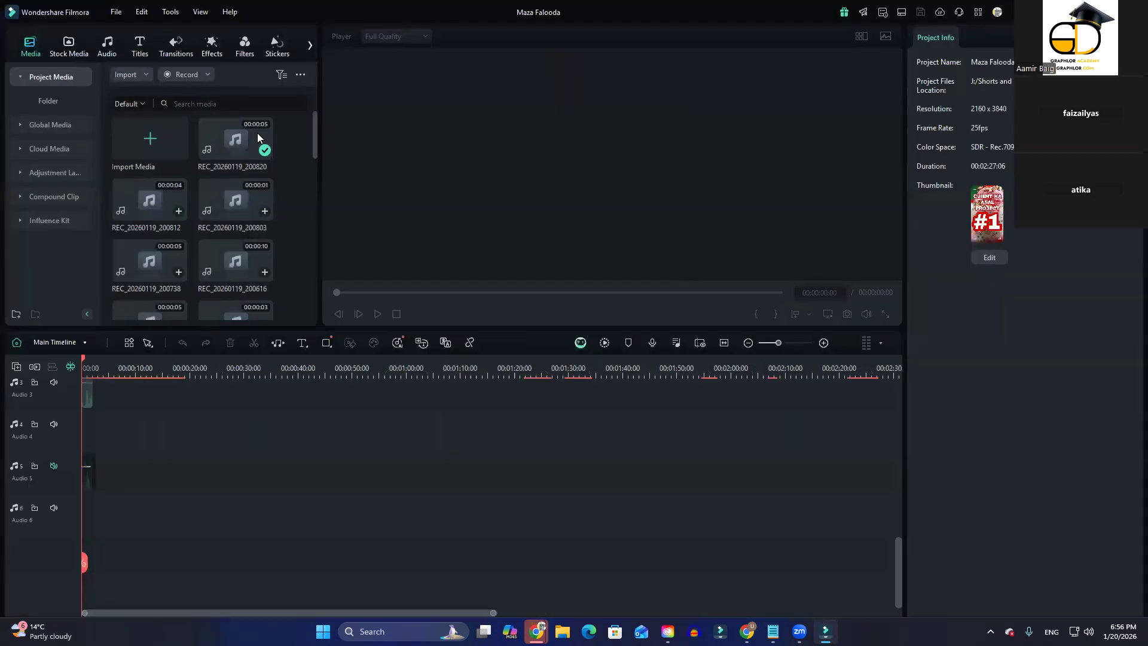
# Open the Main Template.wfp project from the Secret Ideas folder in Shorts and Reels 2025
pyautogui.click(116, 12)
pyautogui.click(134, 42)
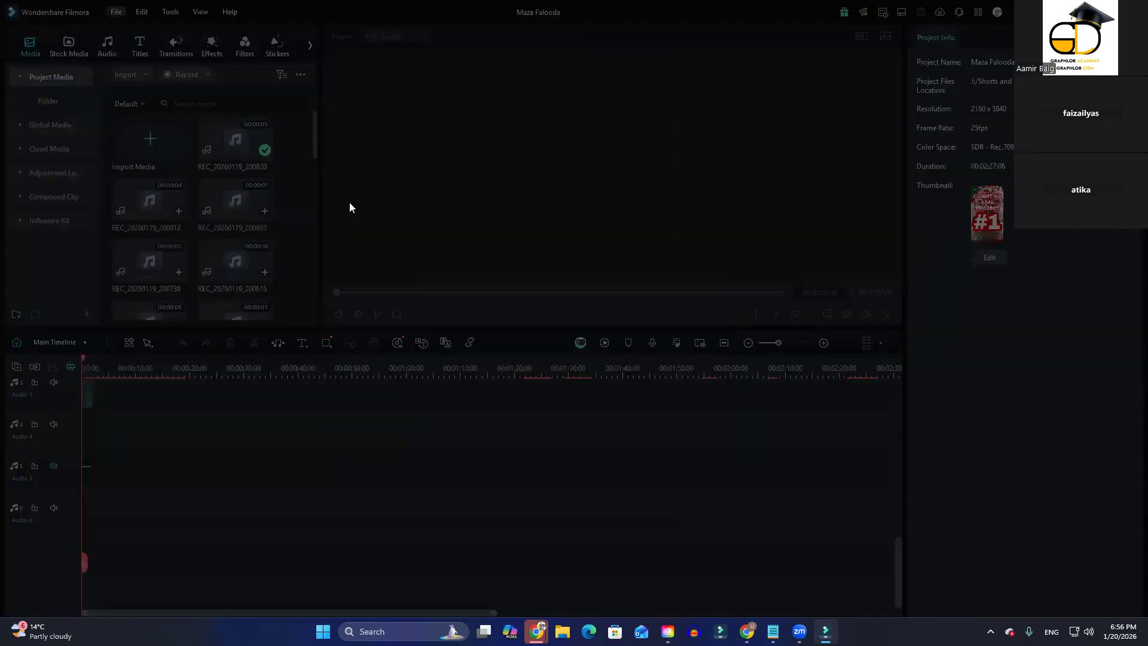
pyautogui.scroll(-5, 384, 398)
pyautogui.scroll(4, 384, 401)
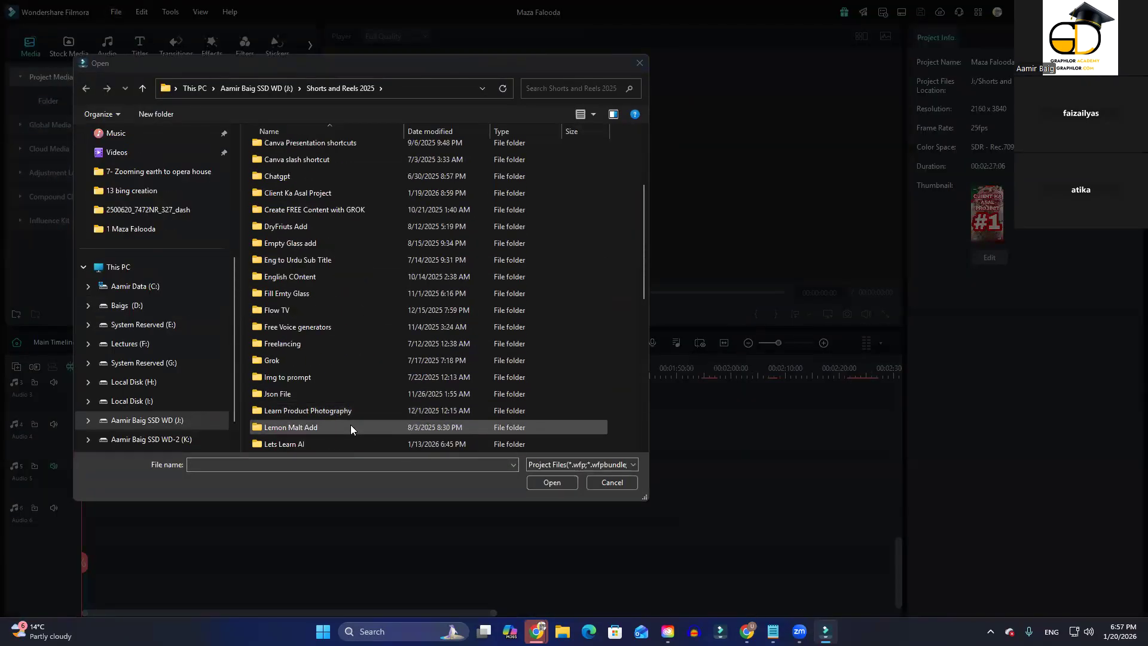
pyautogui.scroll(-5, 350, 425)
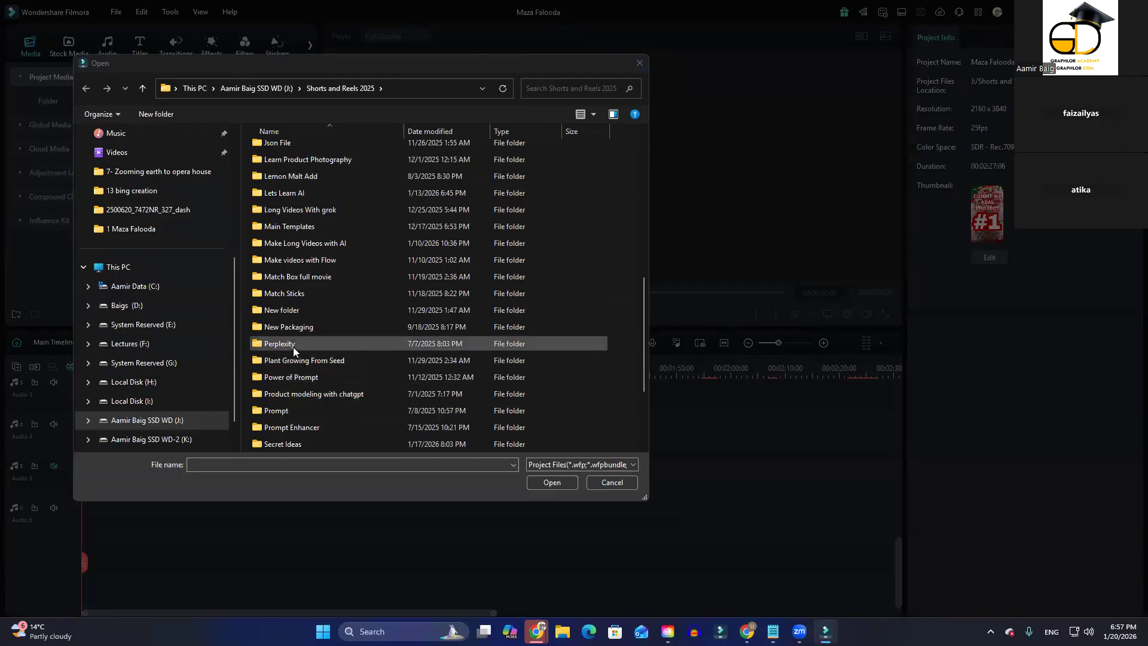
pyautogui.scroll(-2, 296, 351)
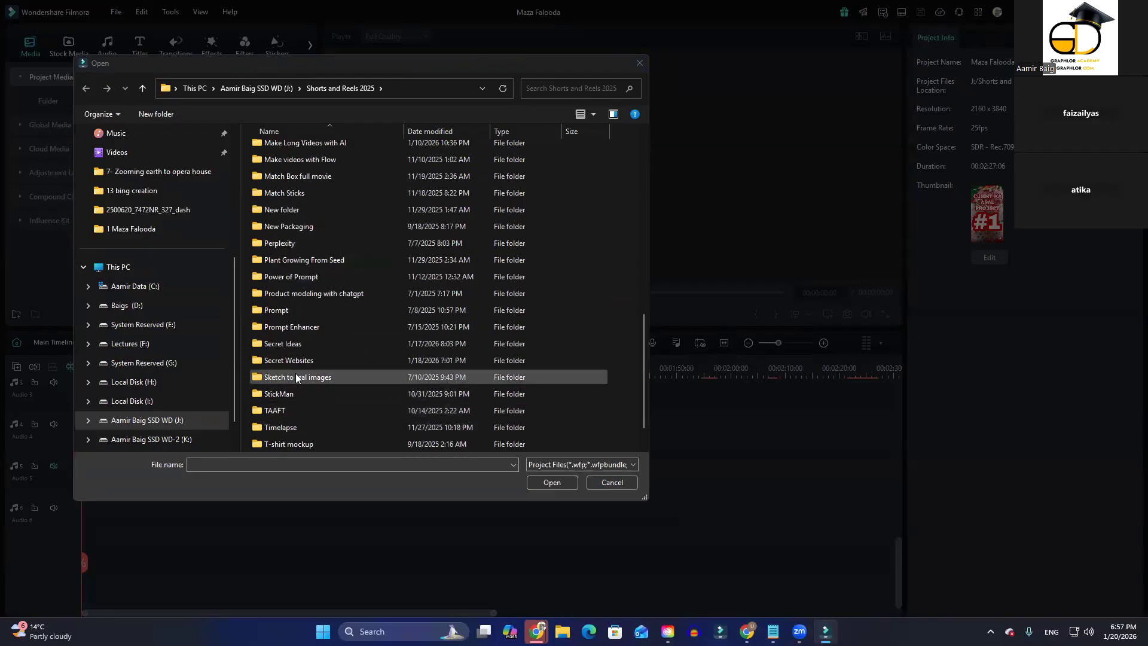
pyautogui.click(291, 342)
pyautogui.doubleClick(291, 345)
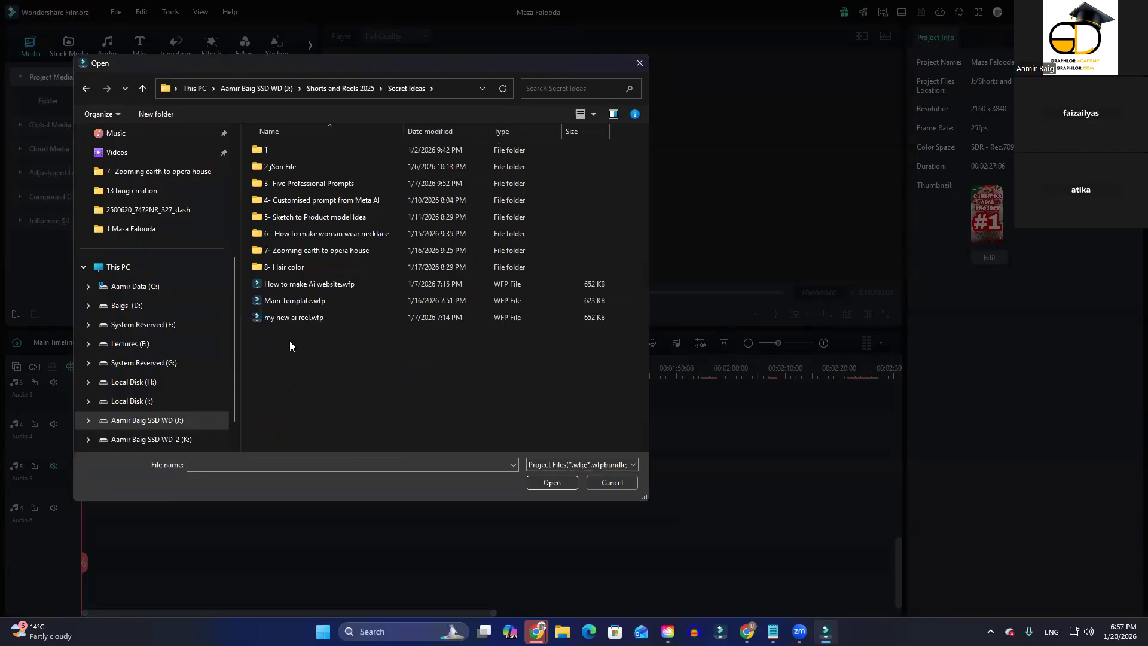
pyautogui.doubleClick(296, 301)
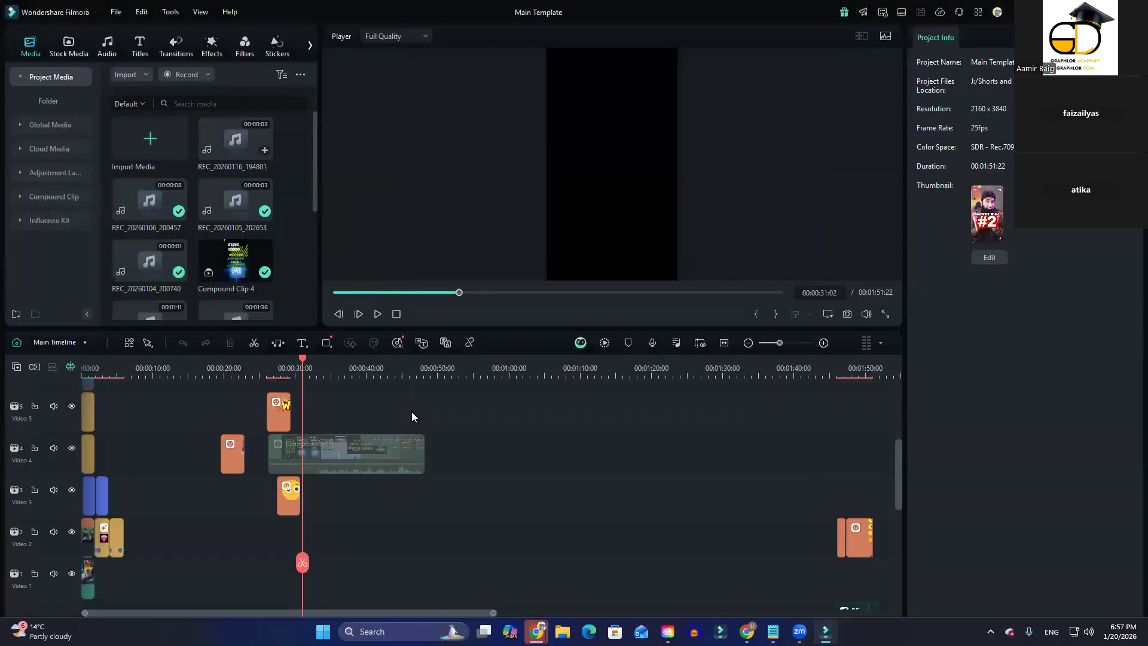
pyautogui.scroll(-2, 412, 415)
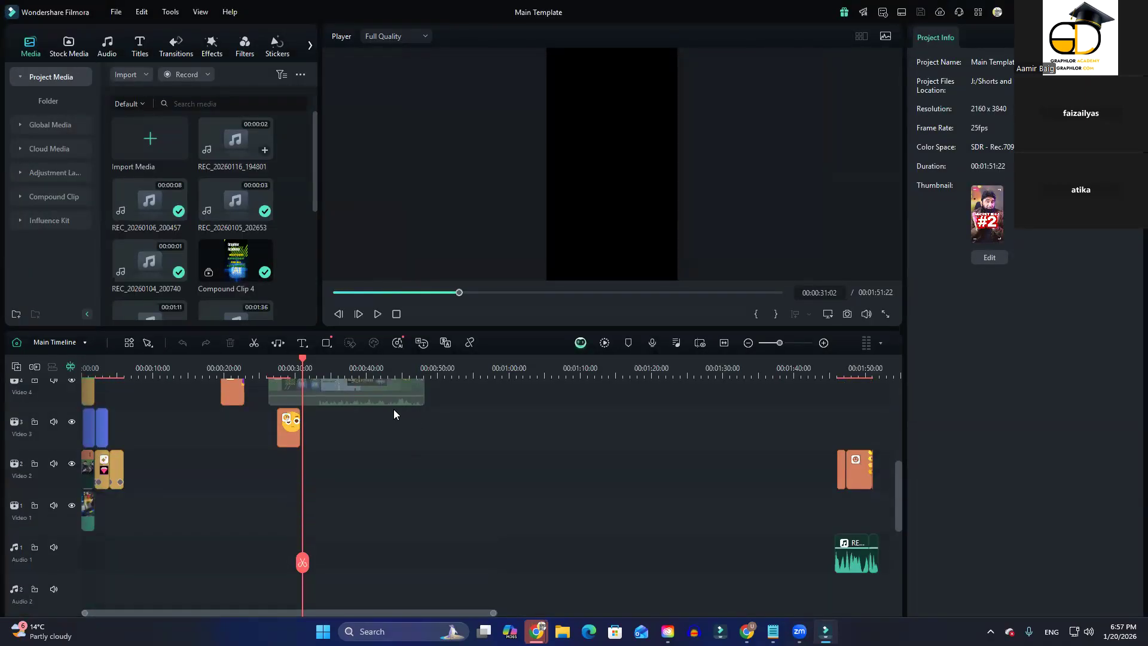
# Preview the template's closing like, subscribe, share and comment graphics, and its opening Secret Idea section
pyautogui.moveTo(302, 565); pyautogui.dragTo(841, 588)
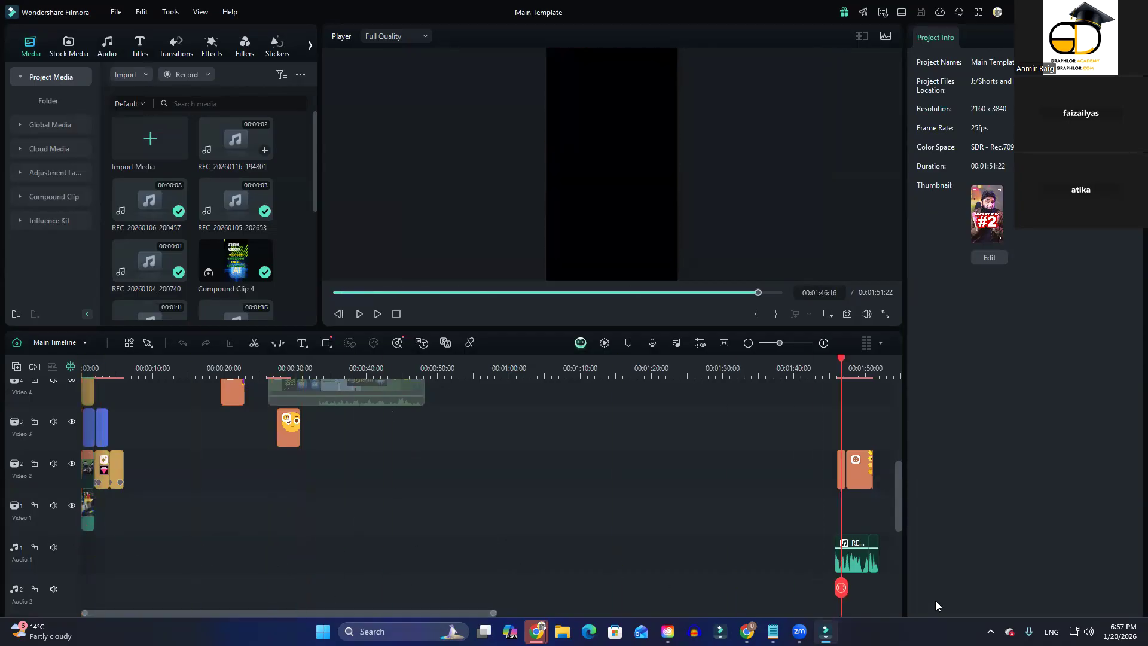
pyautogui.press('space')
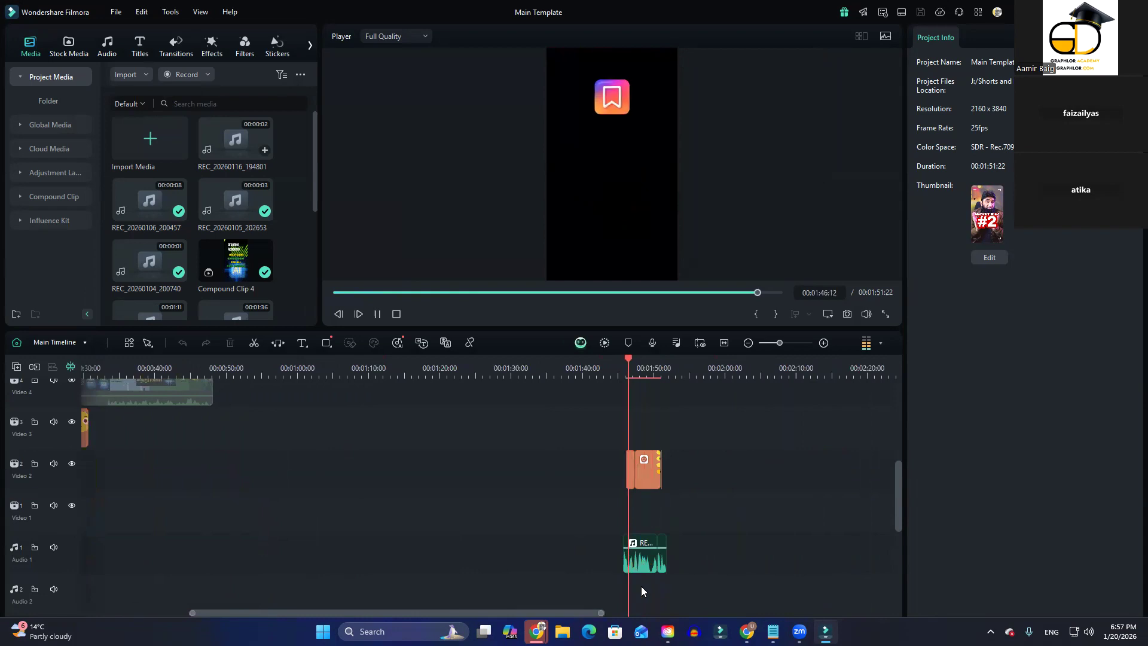
pyautogui.press('space')
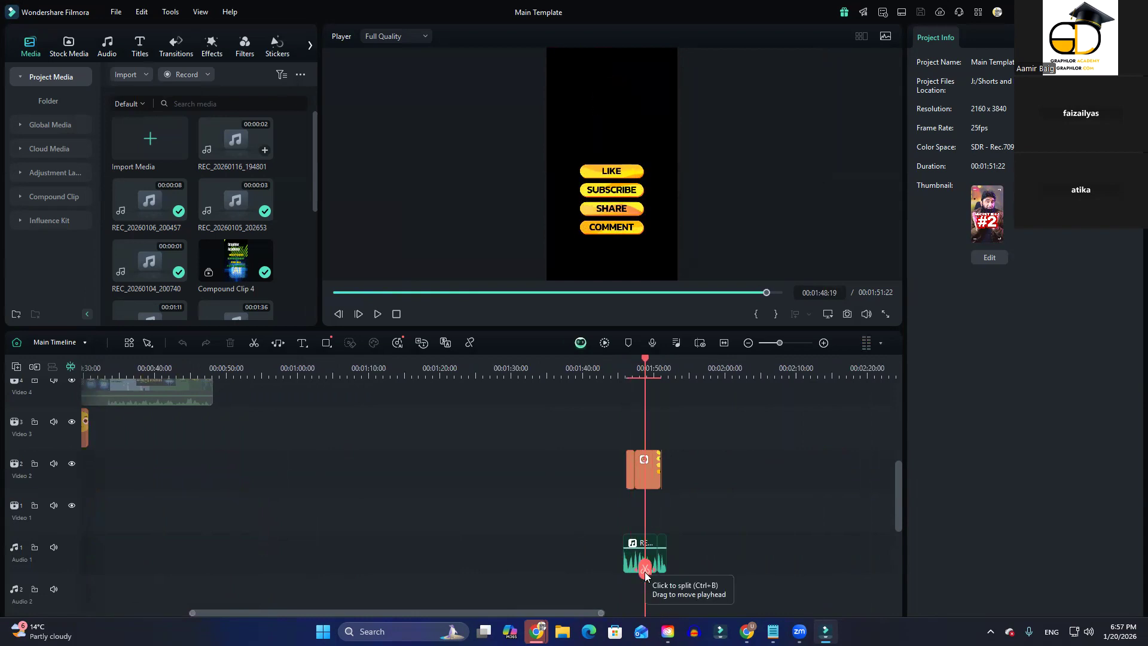
pyautogui.press('Home')
pyautogui.press('space')
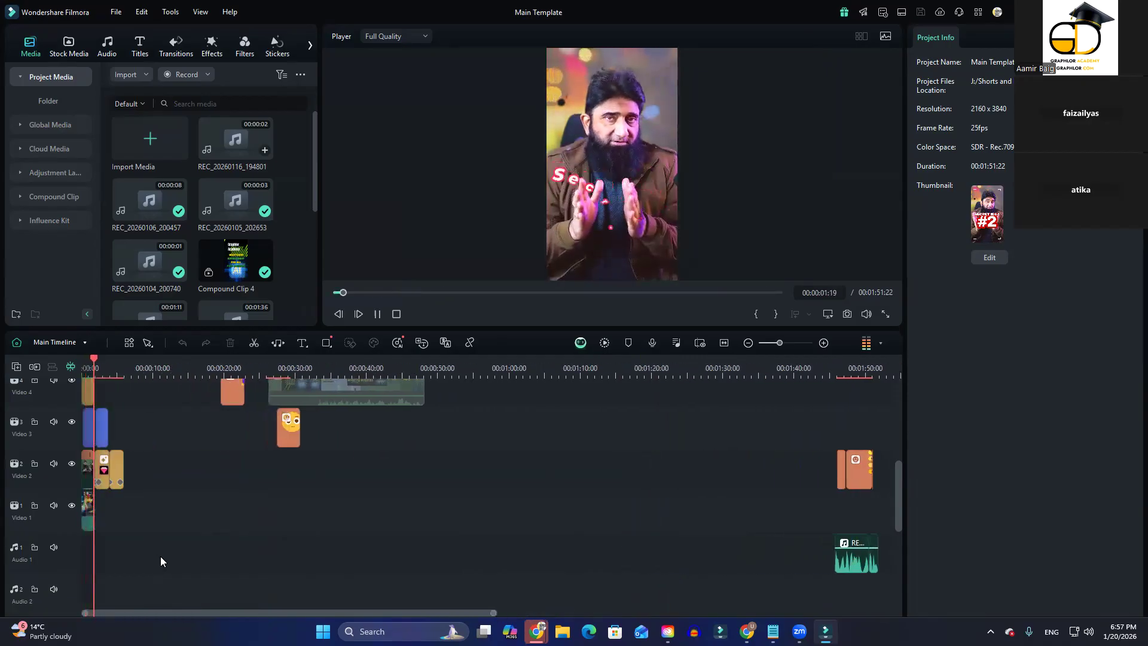
pyautogui.press('space')
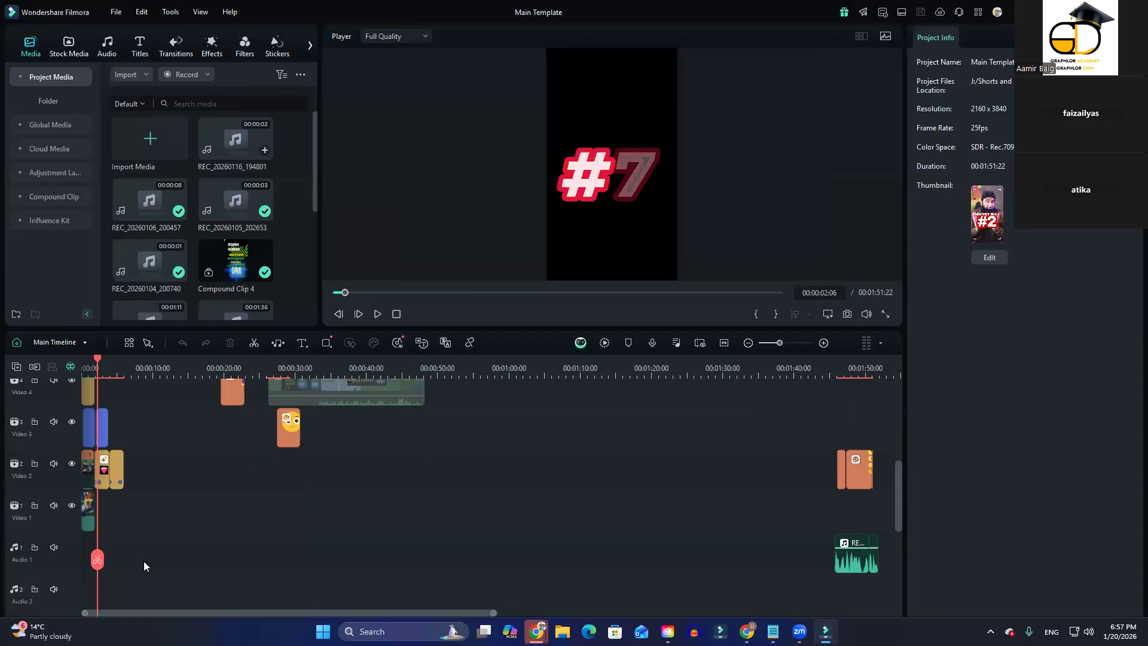
# Inspect the editable text of the #7 title on the Video 3 track and return to the intro
pyautogui.moveTo(496, 614); pyautogui.dragTo(206, 614)
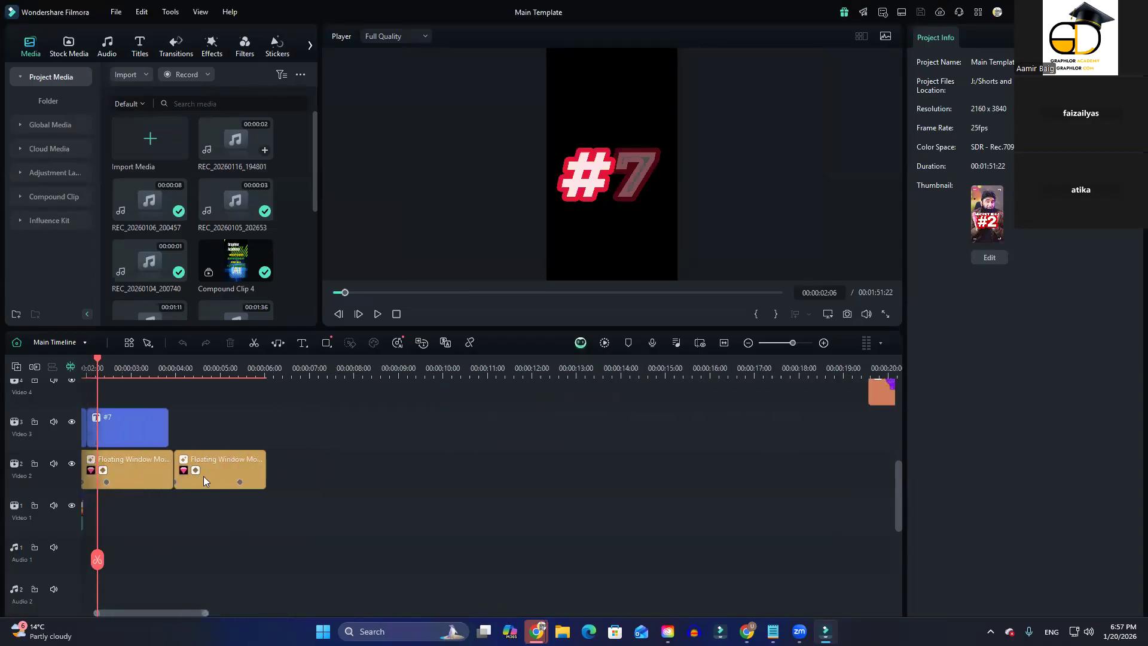
pyautogui.click(113, 422)
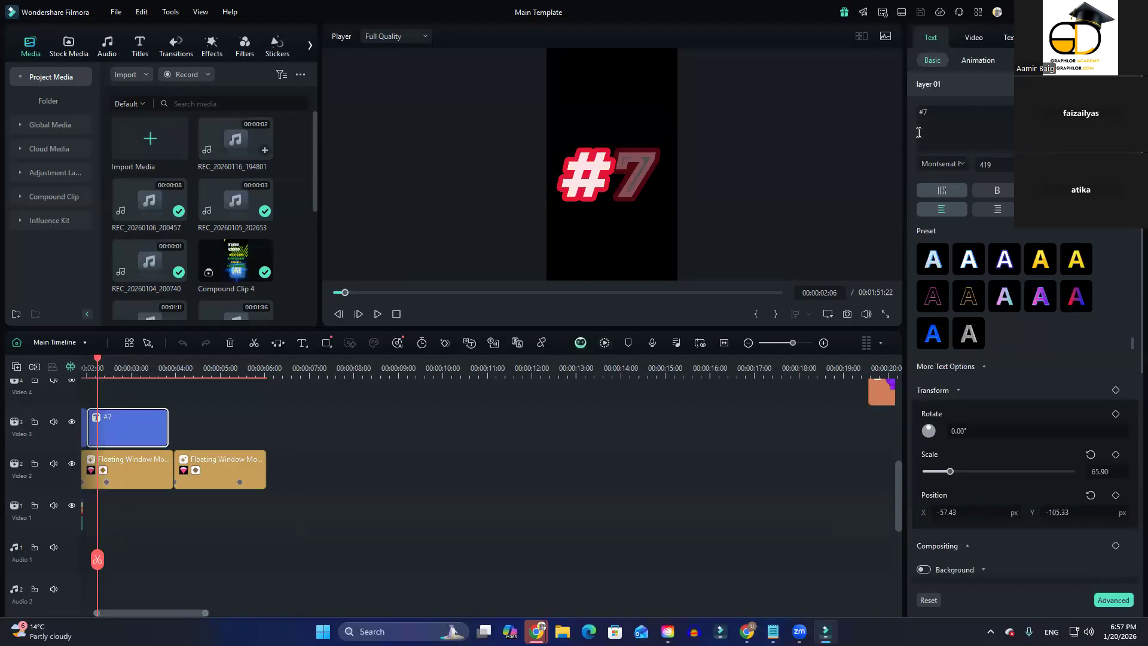
pyautogui.click(940, 115)
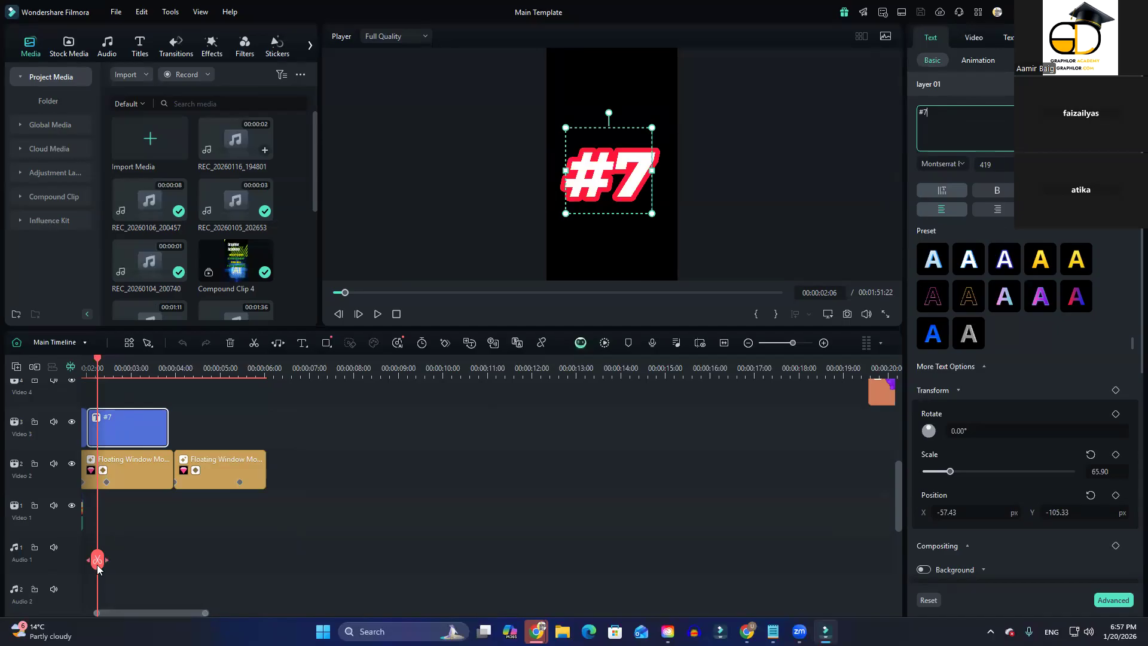
pyautogui.moveTo(96, 564); pyautogui.dragTo(75, 561)
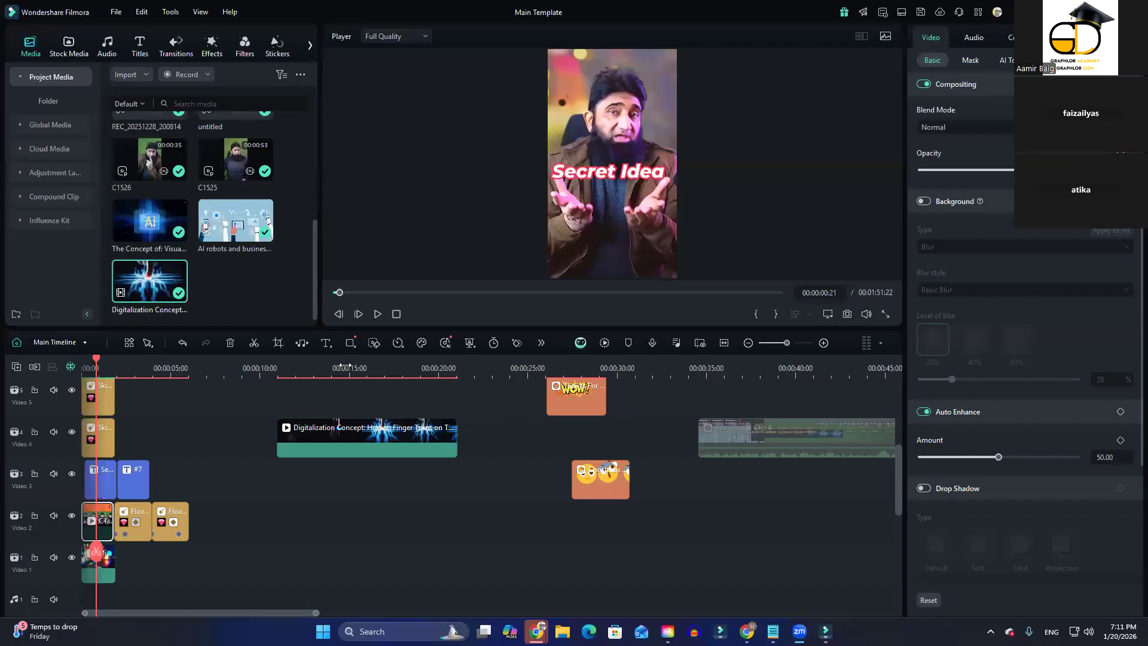
# Compare the opening Video 2 clip with Auto Enhance off and on
pyautogui.click(345, 385)
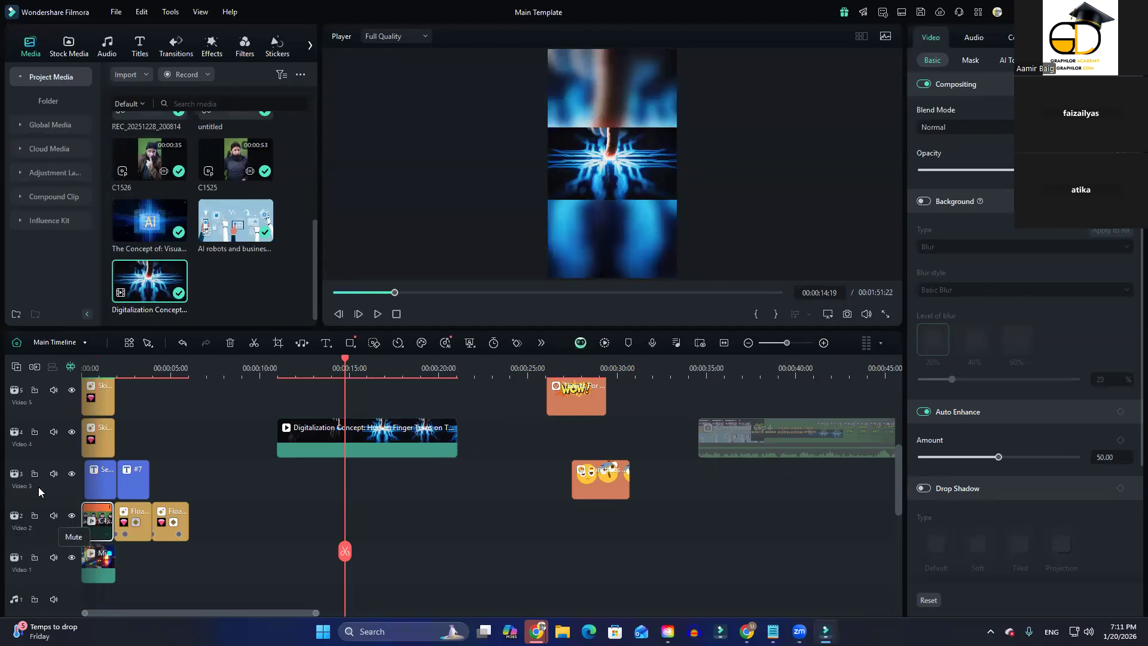
pyautogui.click(99, 369)
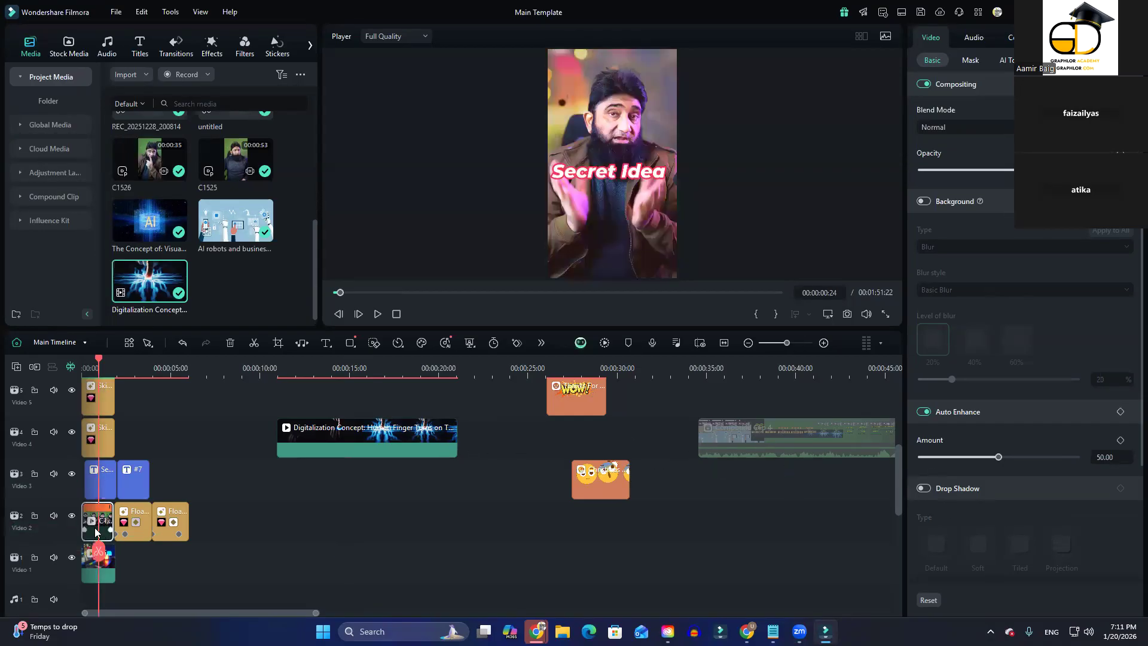
pyautogui.click(922, 413)
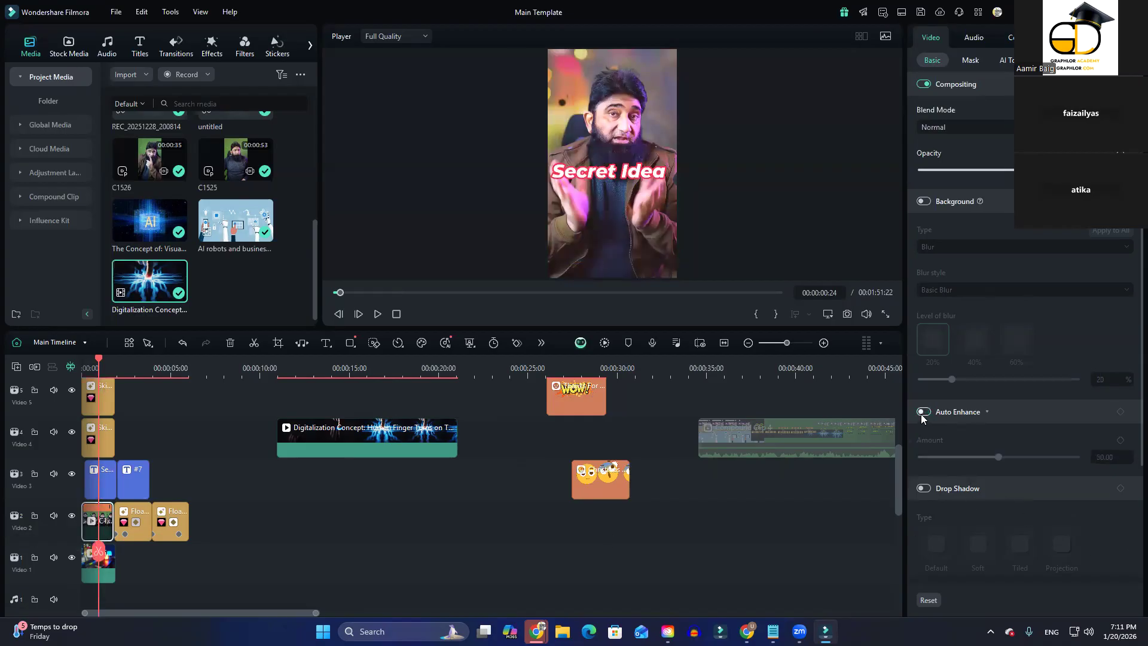
pyautogui.click(922, 413)
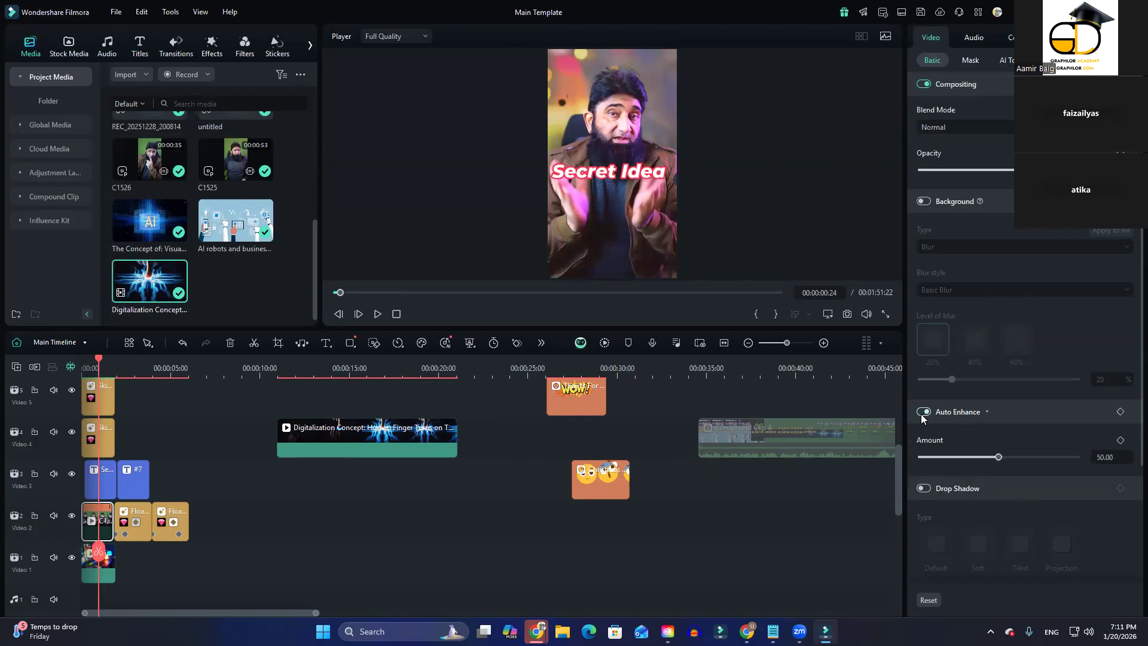
# Enable Auto Enhance at 50 on the Digitalization Concept clip, checking the change in an enlarged preview
pyautogui.click(381, 364)
pyautogui.click(383, 446)
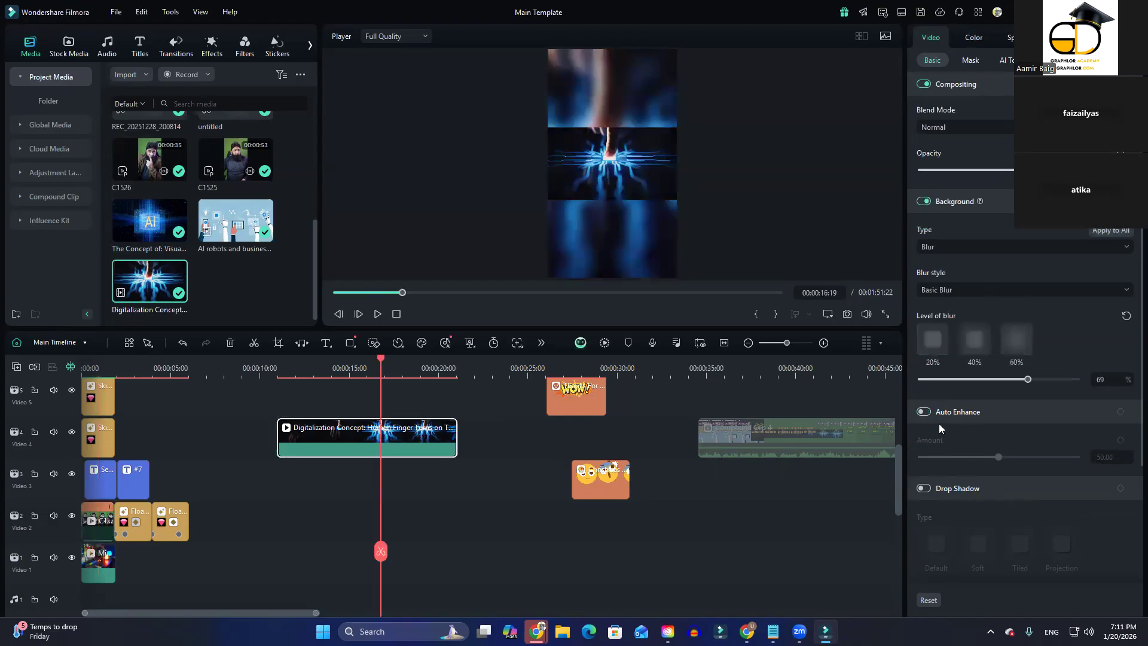
pyautogui.click(924, 413)
pyautogui.click(924, 413)
pyautogui.moveTo(649, 328); pyautogui.dragTo(645, 488)
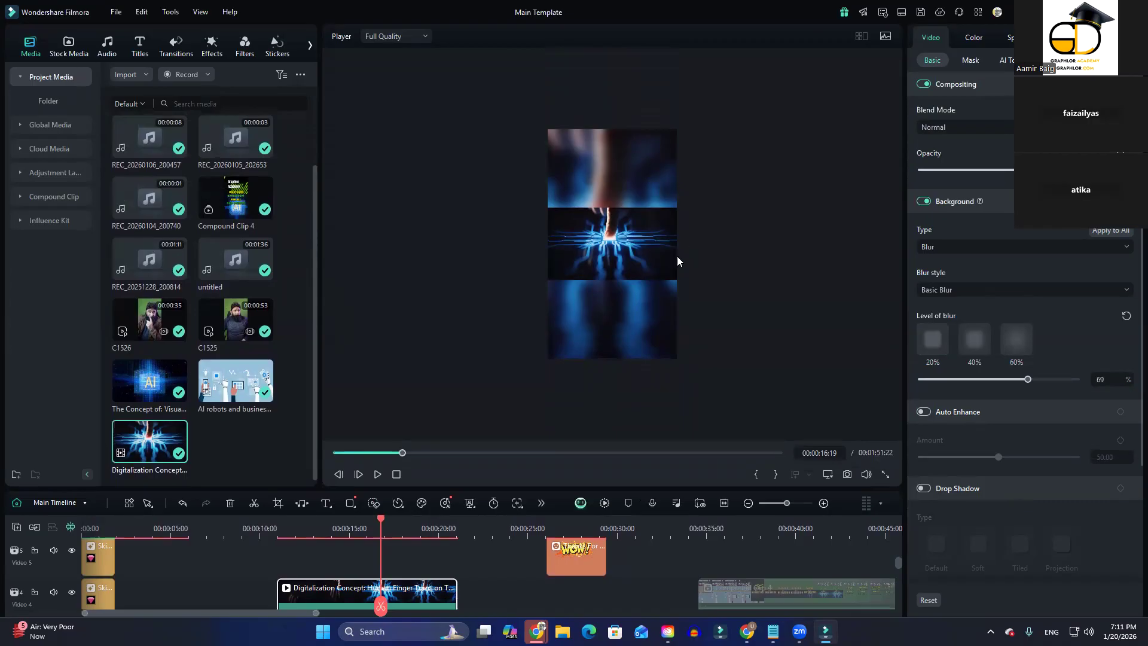
pyautogui.scroll(5, 647, 318)
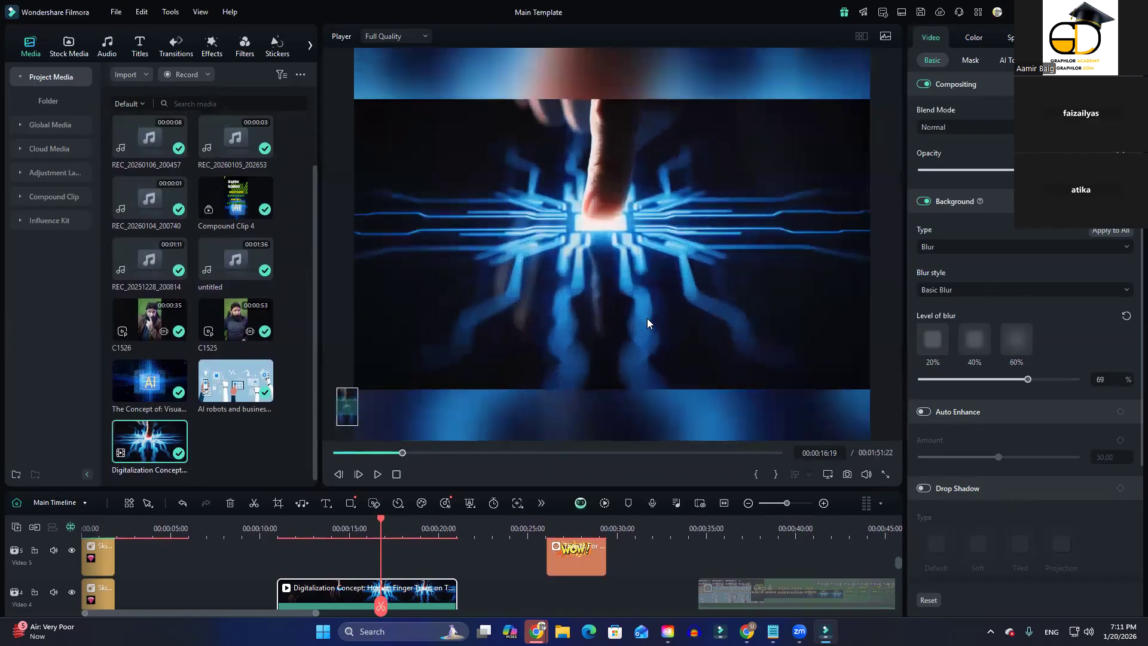
pyautogui.scroll(-1, 438, 579)
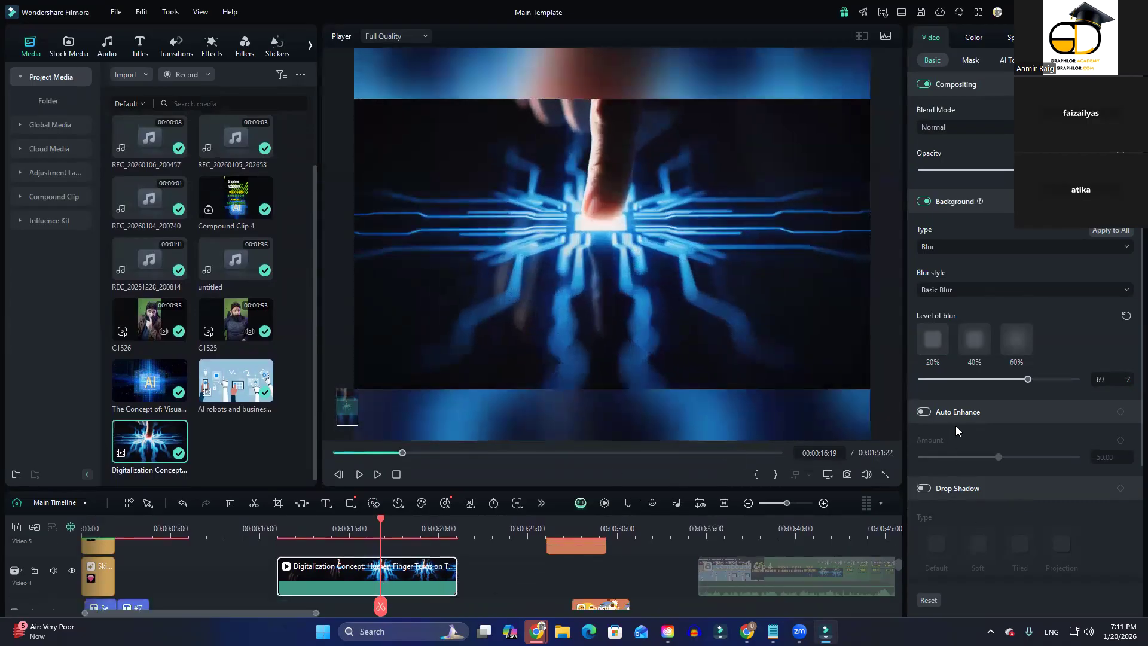
pyautogui.click(923, 413)
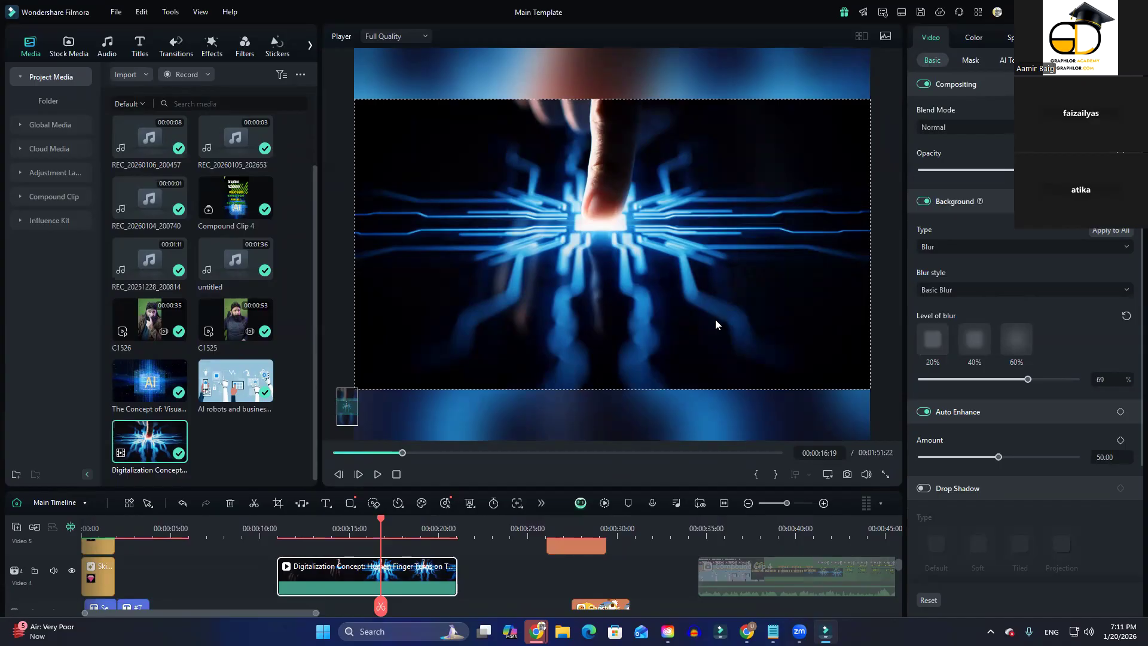
# Resize the workspace to widen the media area and balance the preview and timeline heights
pyautogui.click(669, 329)
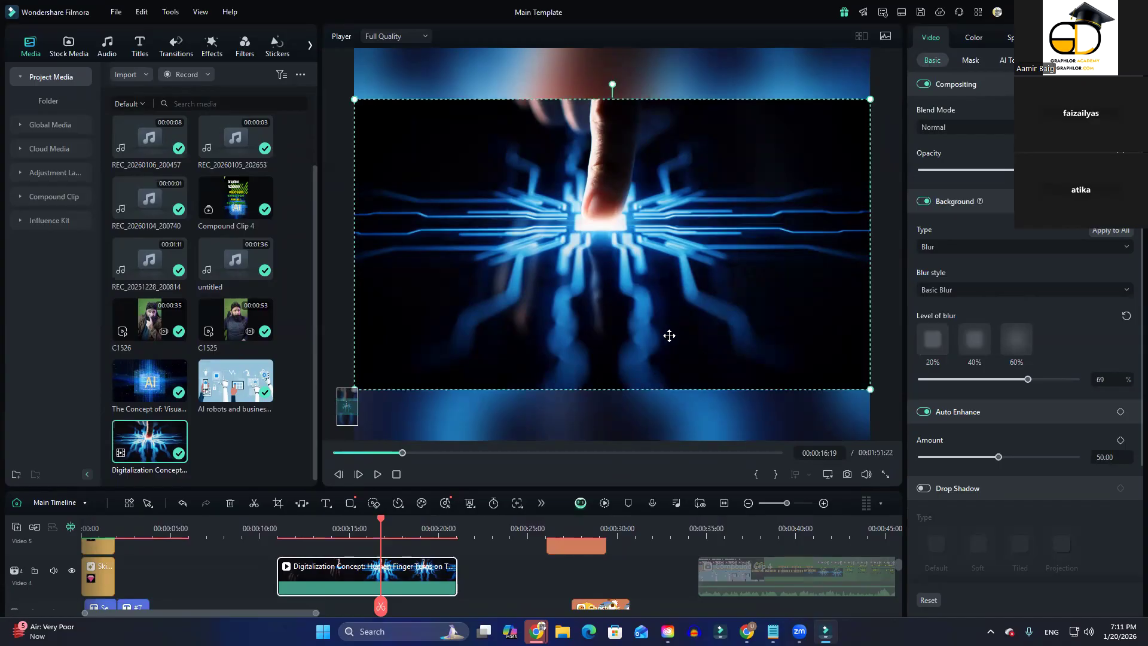
pyautogui.scroll(-6, 710, 376)
pyautogui.scroll(1, 710, 375)
pyautogui.moveTo(471, 485); pyautogui.dragTo(415, 311)
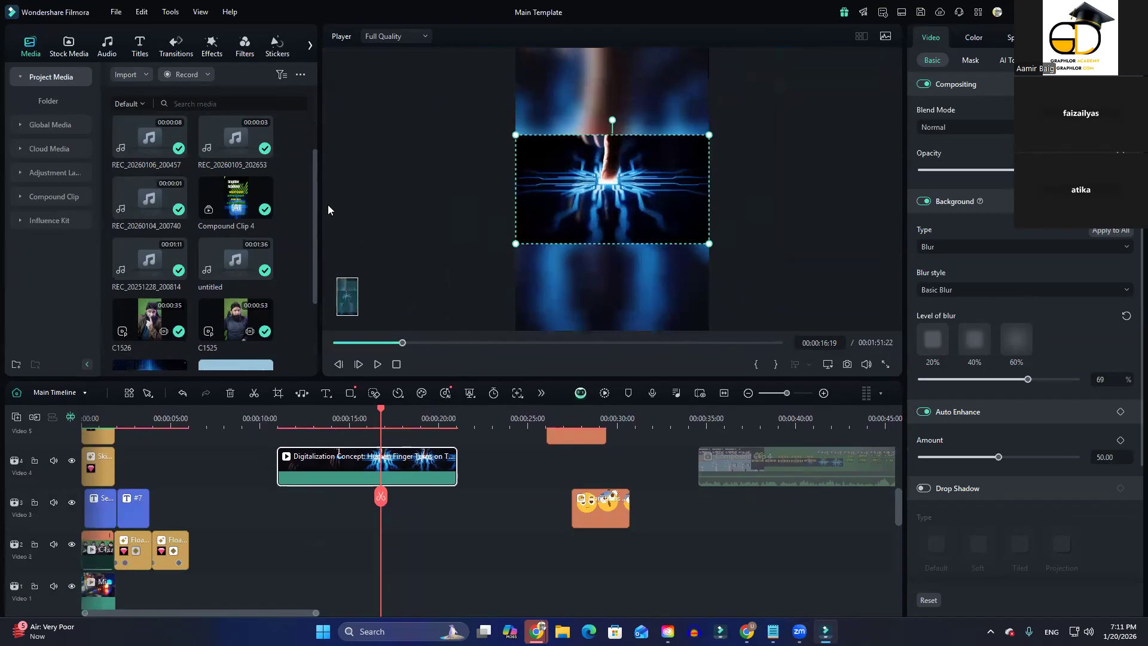
pyautogui.moveTo(320, 209); pyautogui.dragTo(512, 215)
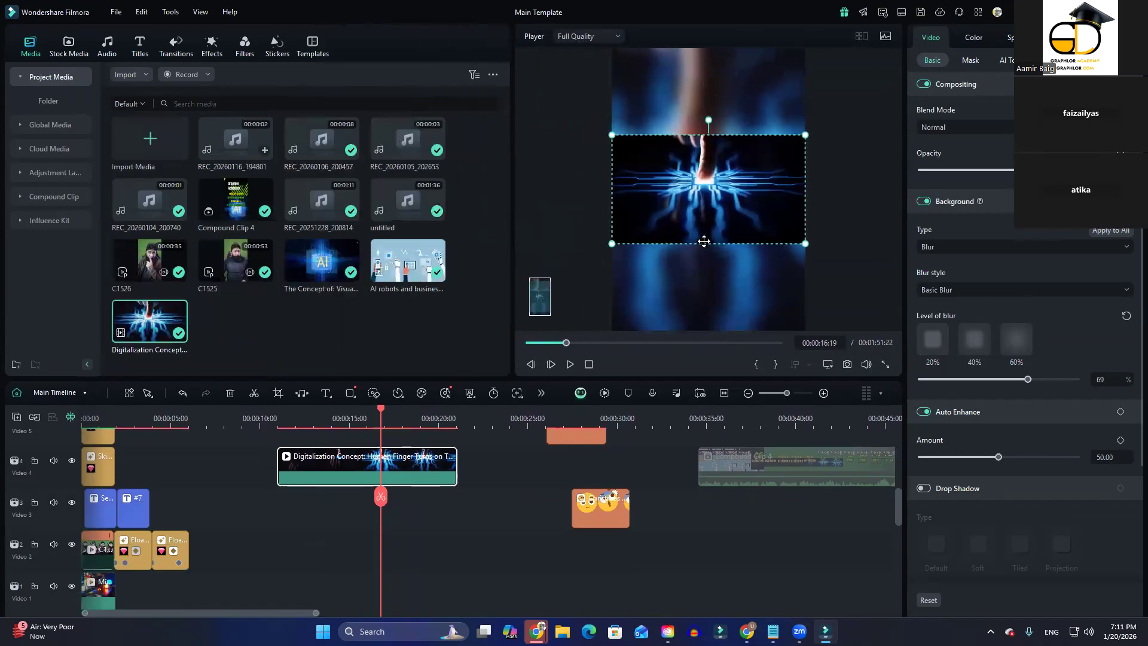
pyautogui.moveTo(713, 379); pyautogui.dragTo(715, 439)
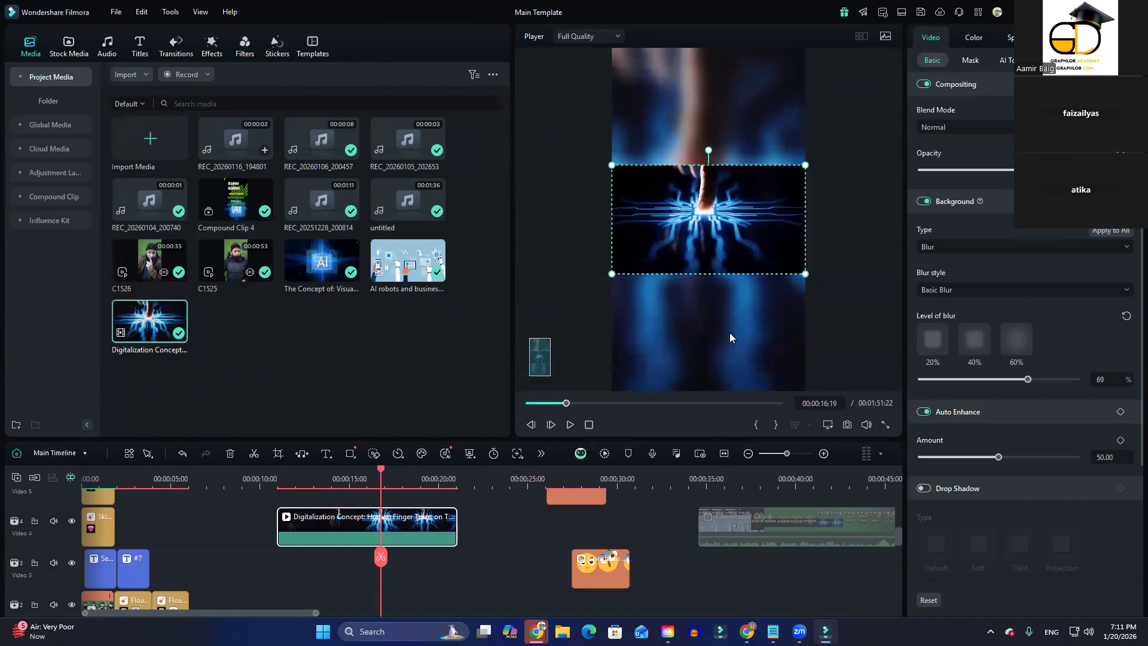
pyautogui.click(845, 320)
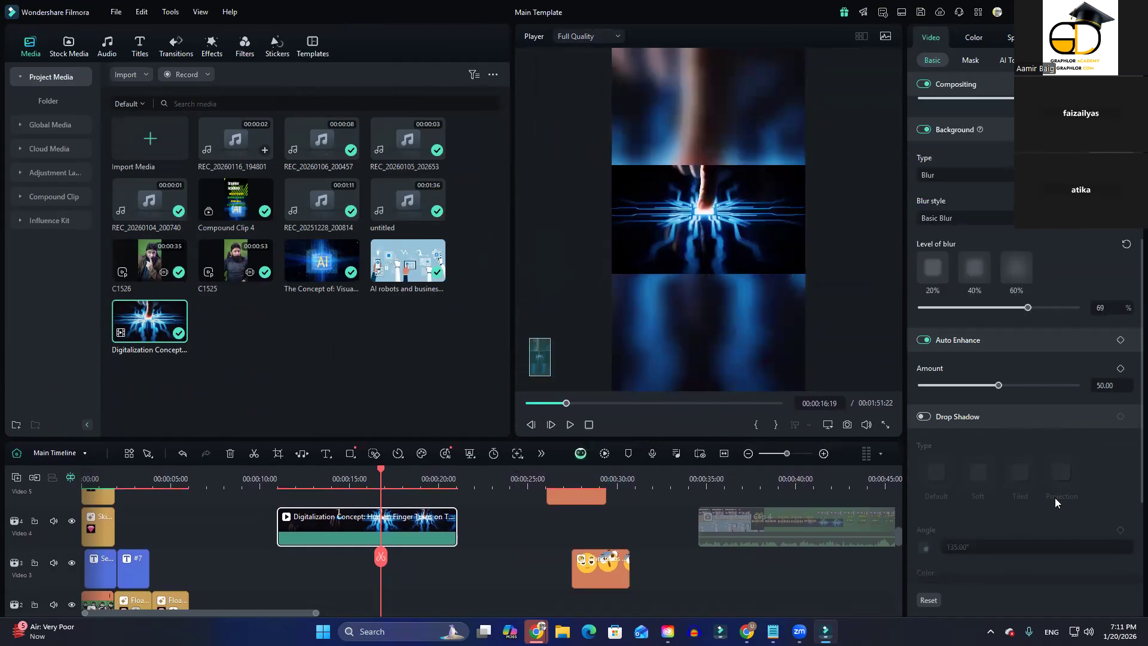
# Enable Drop Shadow on the Digitalization Concept clip and try the Default, Soft, Tiled and Projection types
pyautogui.scroll(-3, 1054, 498)
pyautogui.click(924, 382)
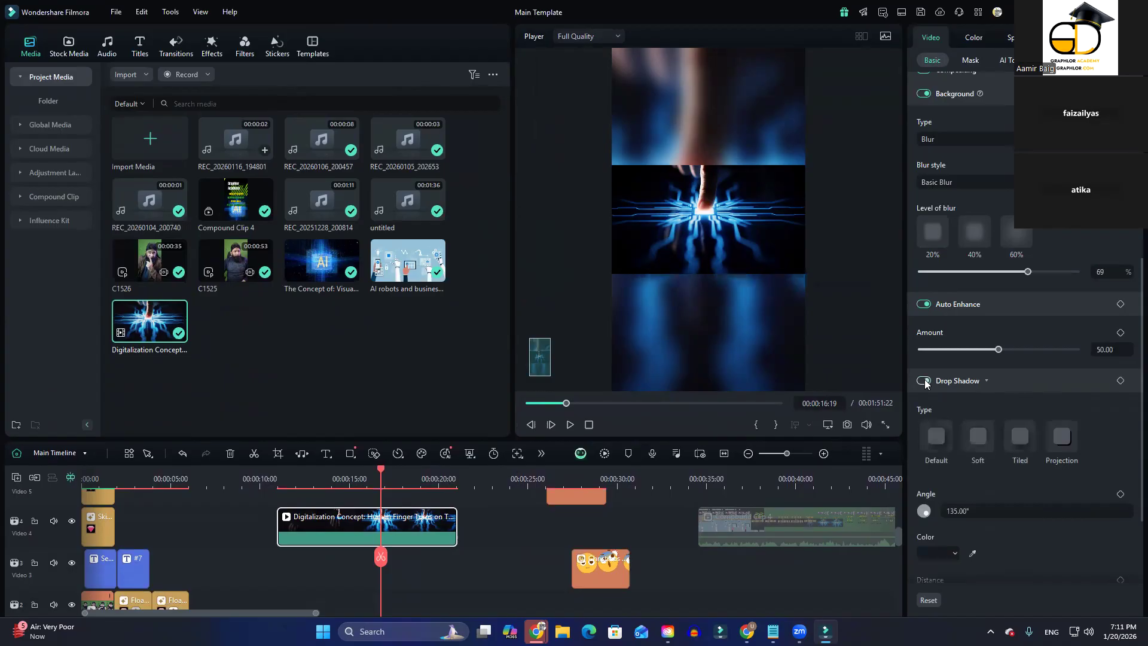
pyautogui.click(923, 381)
pyautogui.click(924, 381)
pyautogui.click(938, 443)
pyautogui.click(975, 446)
pyautogui.click(1012, 448)
pyautogui.click(1067, 449)
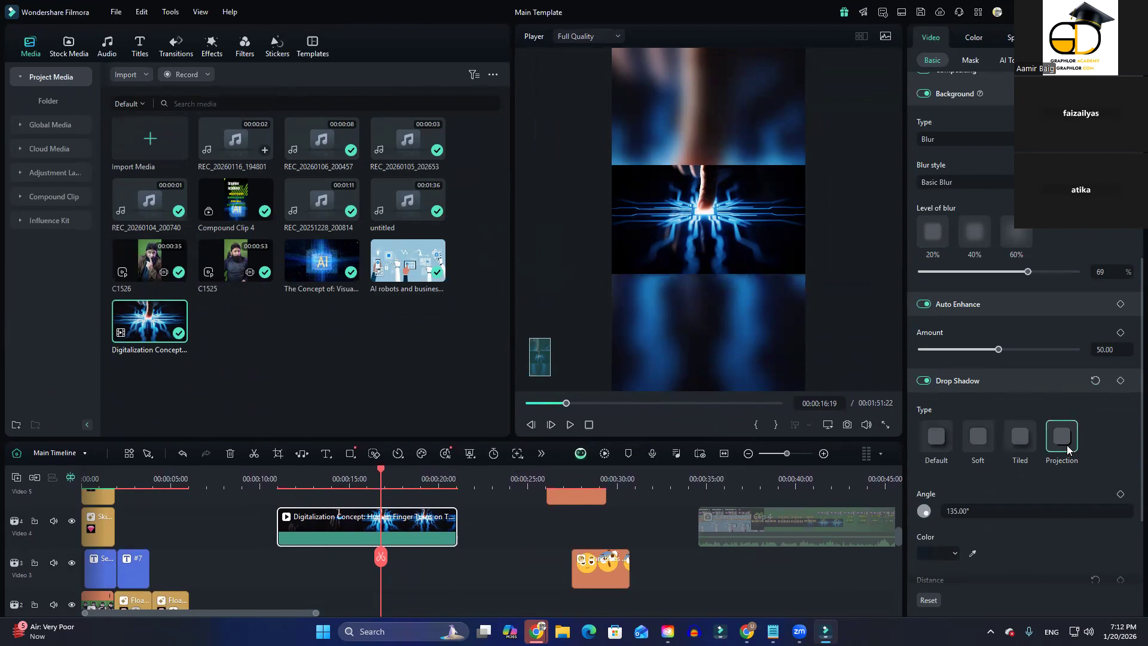
# Apply the Tiled drop shadow type and set its distance to 23%
pyautogui.scroll(-1, 1047, 541)
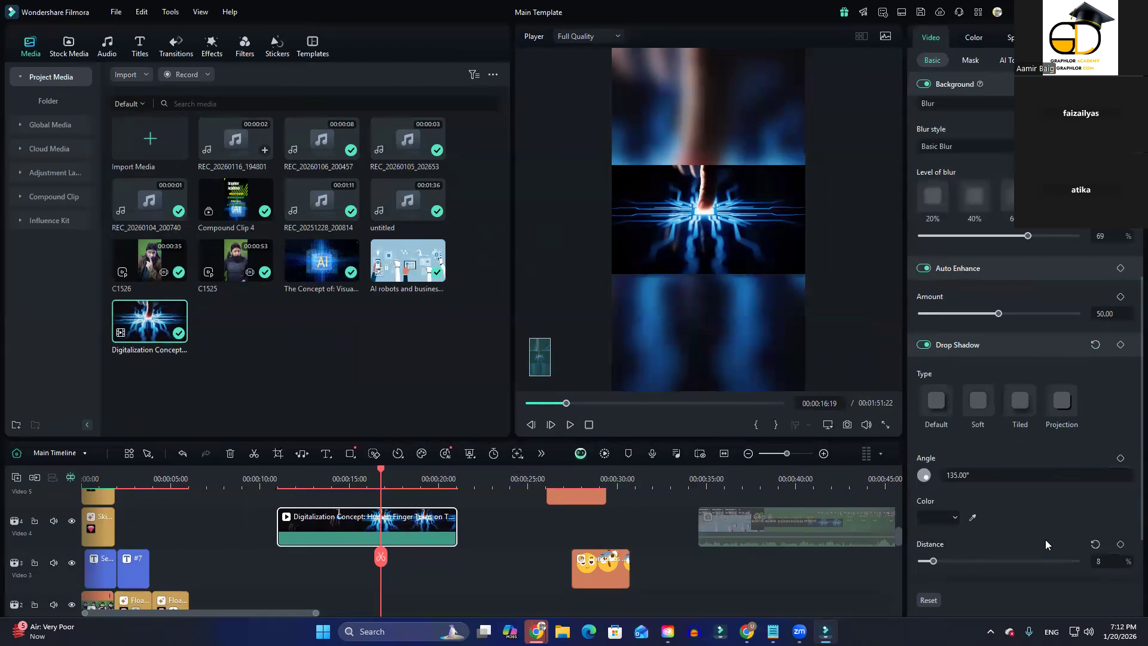
pyautogui.moveTo(936, 560); pyautogui.dragTo(1066, 561)
pyautogui.click(943, 397)
pyautogui.click(1019, 407)
pyautogui.moveTo(926, 561); pyautogui.dragTo(956, 559)
pyautogui.scroll(-1, 995, 493)
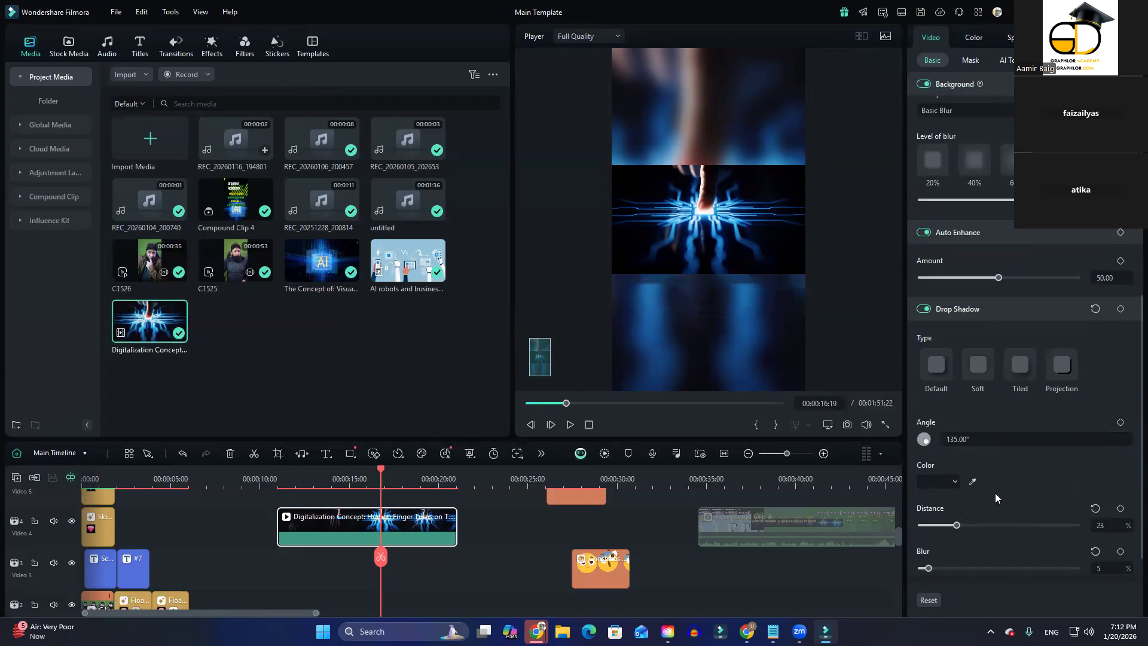
# Color the drop shadow red, with its blur at 25% and its opacity at 100%
pyautogui.click(954, 483)
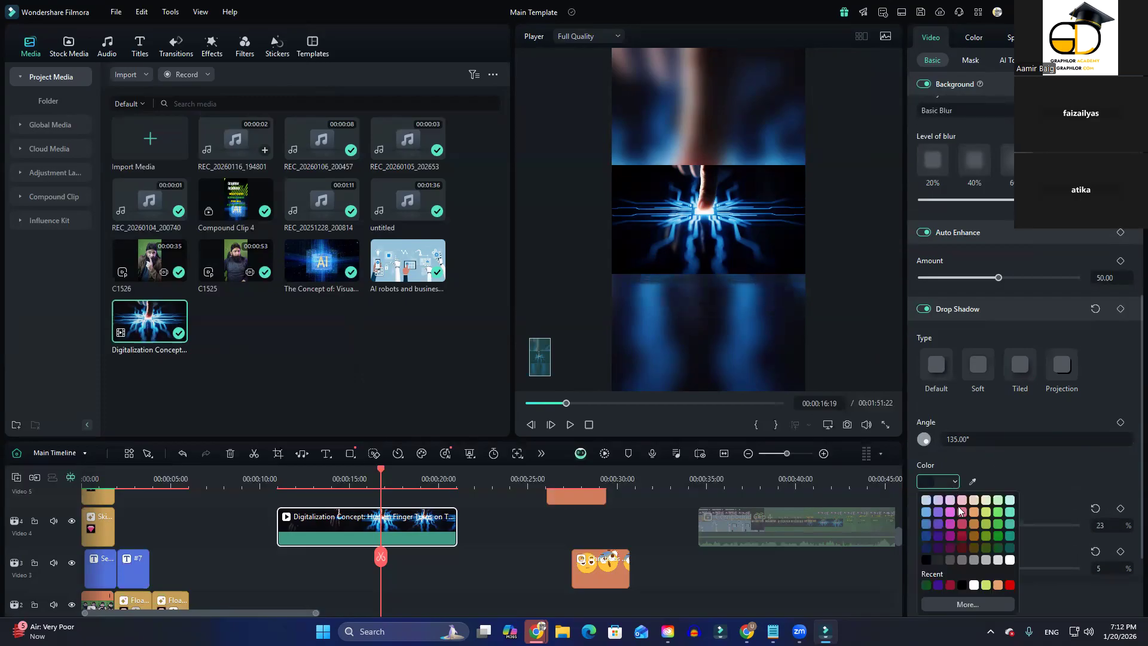
pyautogui.click(1007, 586)
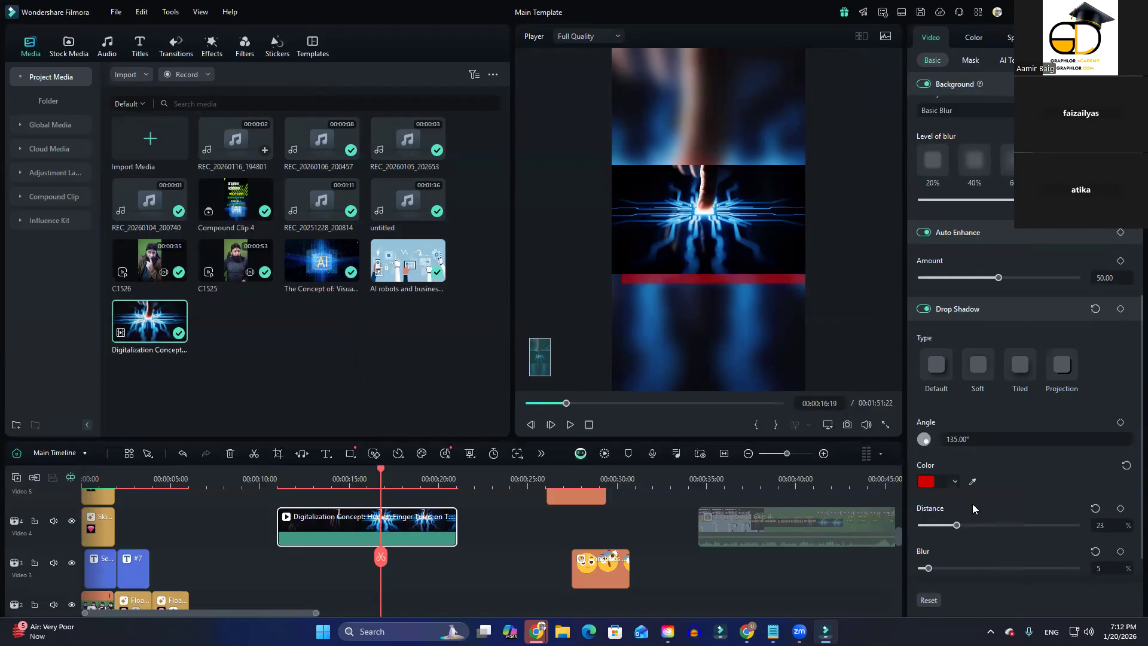
pyautogui.scroll(-1, 967, 547)
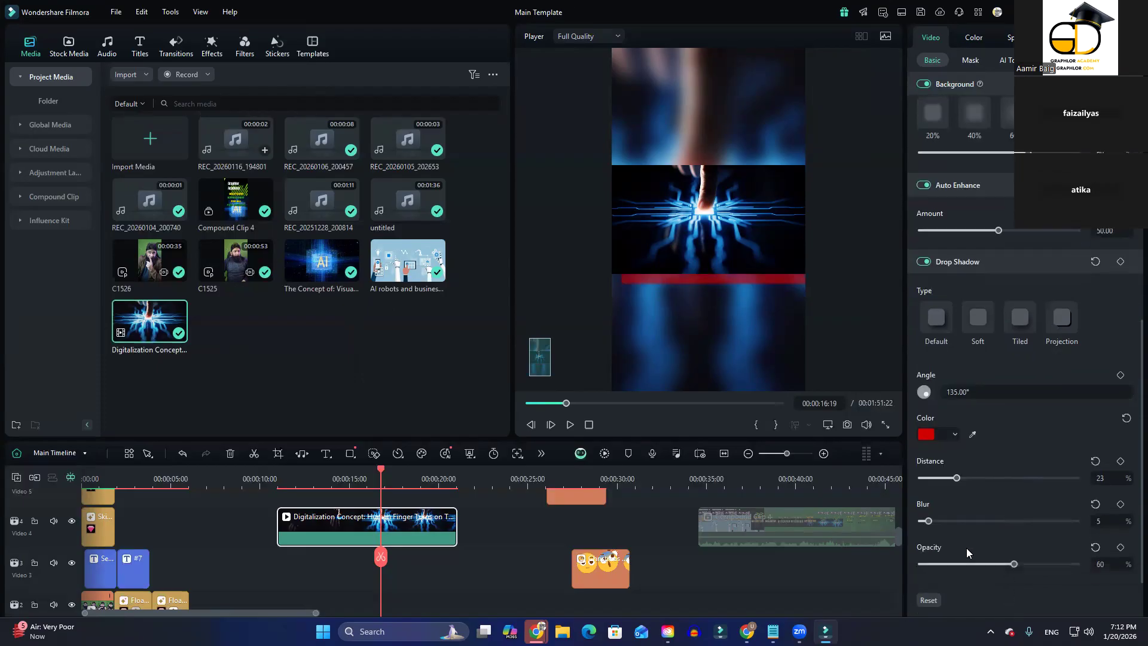
pyautogui.moveTo(928, 521); pyautogui.dragTo(1046, 521)
pyautogui.moveTo(1126, 533); pyautogui.dragTo(1130, 561)
pyautogui.moveTo(1027, 521); pyautogui.dragTo(961, 523)
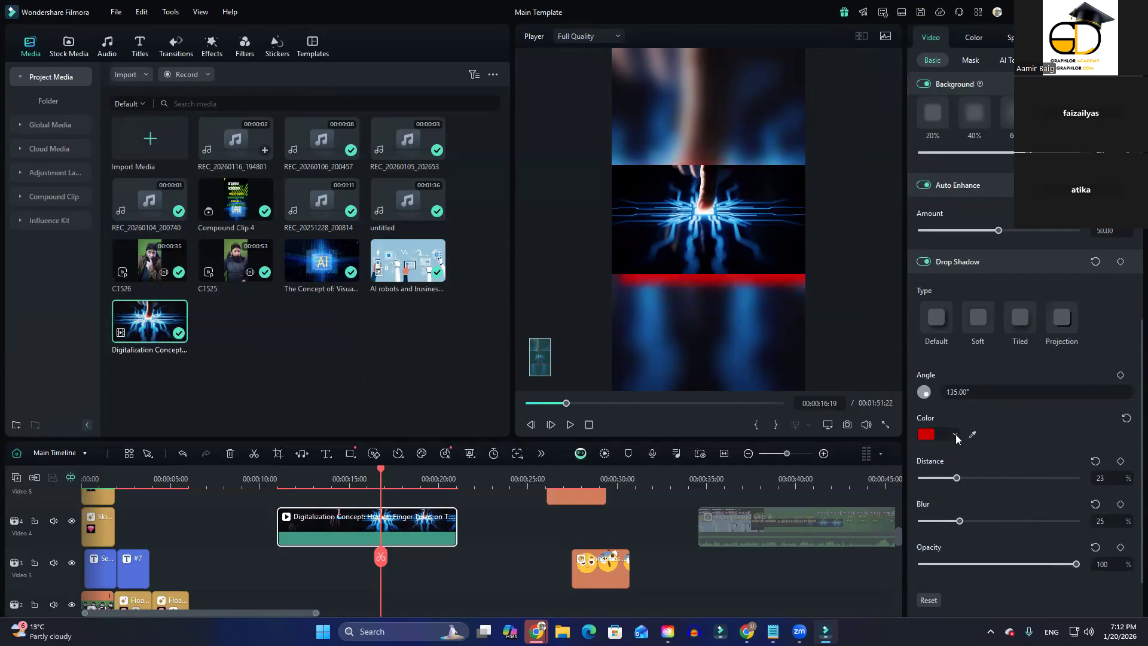
# Try green for the drop shadow, and replace it with white sampled from the glow at the fingertip
pyautogui.click(955, 435)
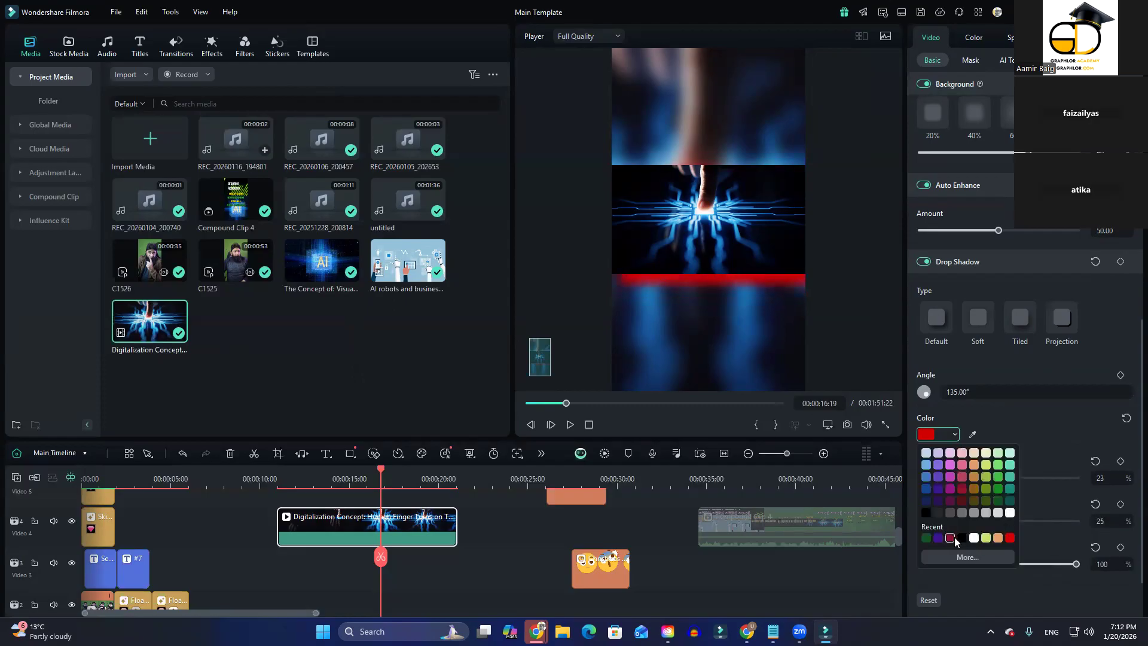
pyautogui.click(997, 477)
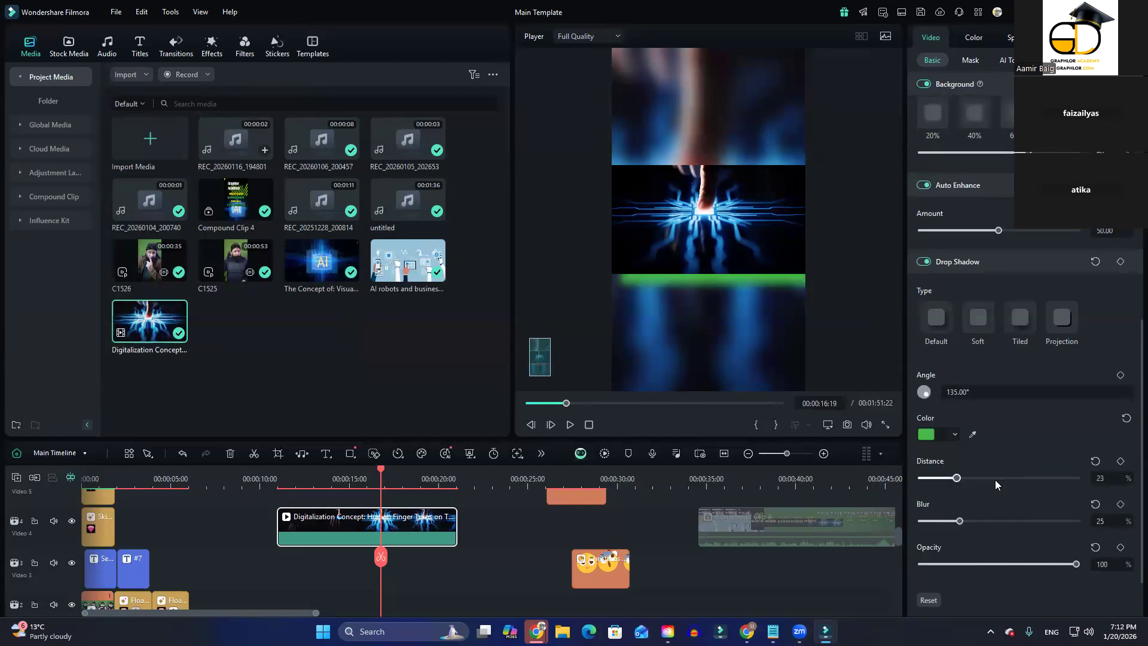
pyautogui.click(972, 435)
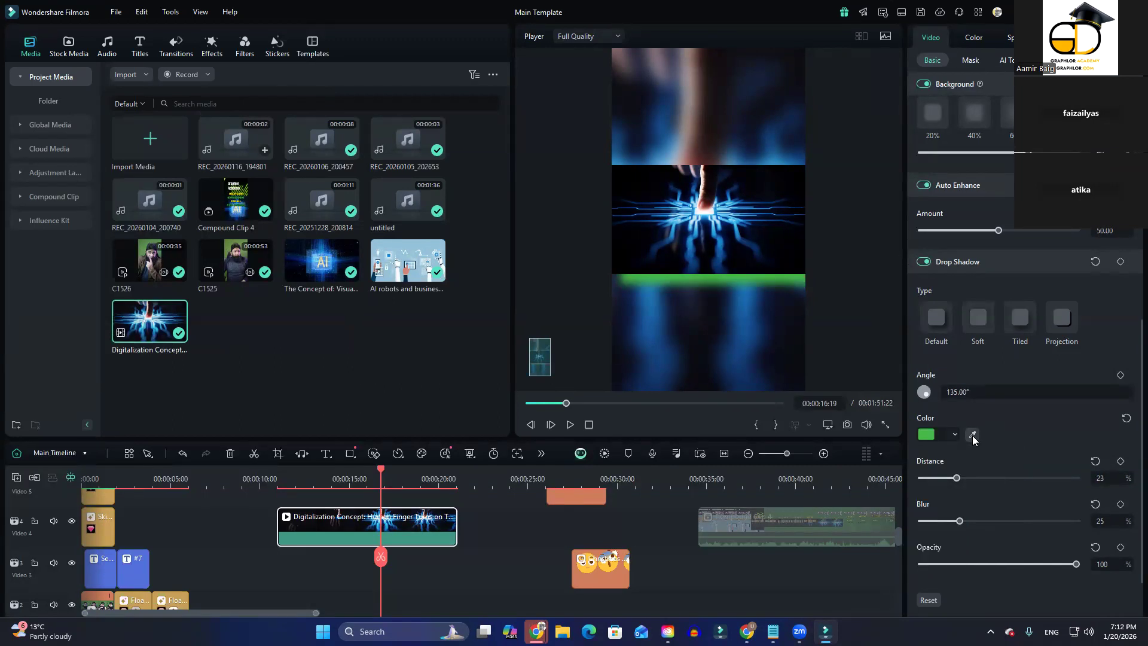
pyautogui.click(700, 212)
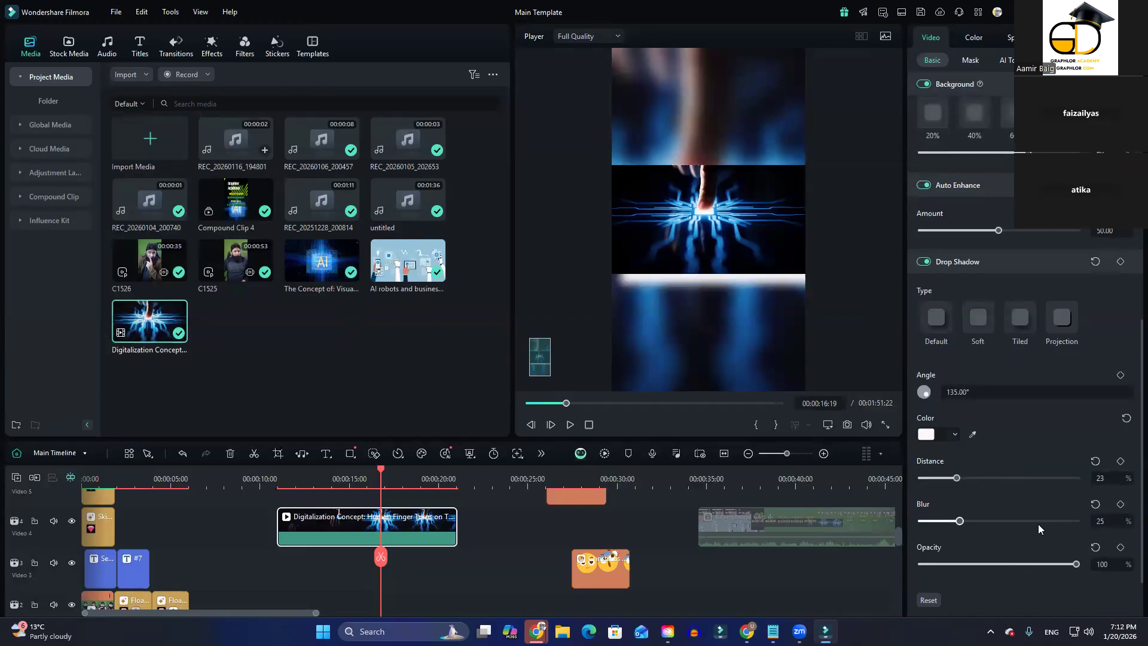
# Review the Digitalization Concept clip's basic settings from Transform to Drop Shadow, and set its blend mode to Darken
pyautogui.scroll(5, 1039, 527)
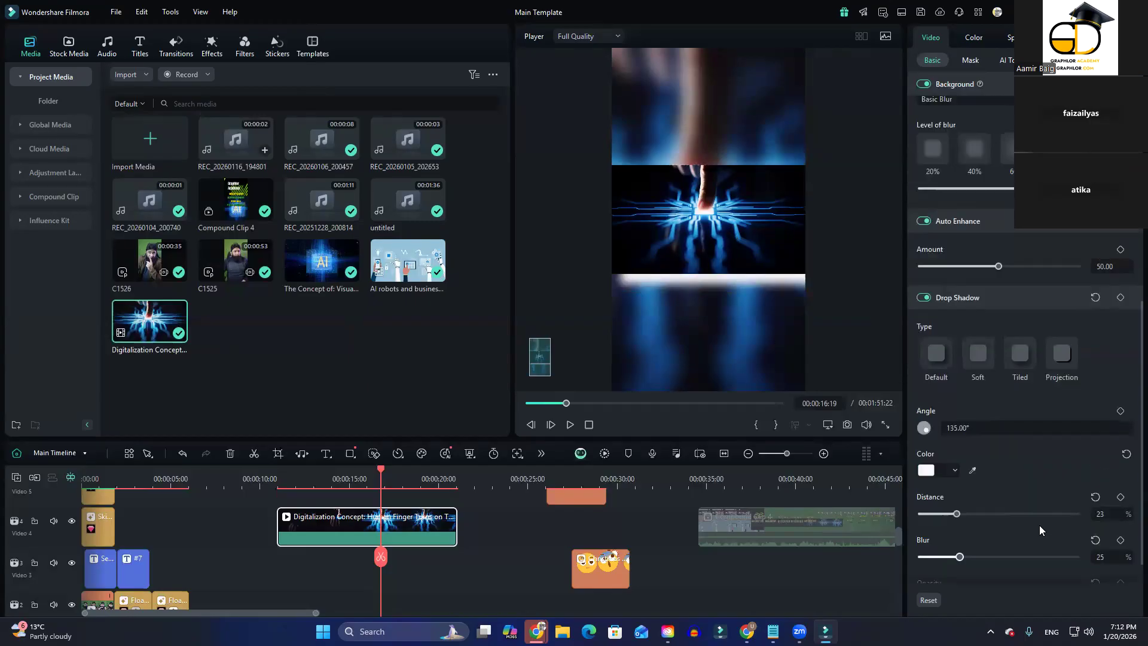
pyautogui.scroll(3, 1042, 526)
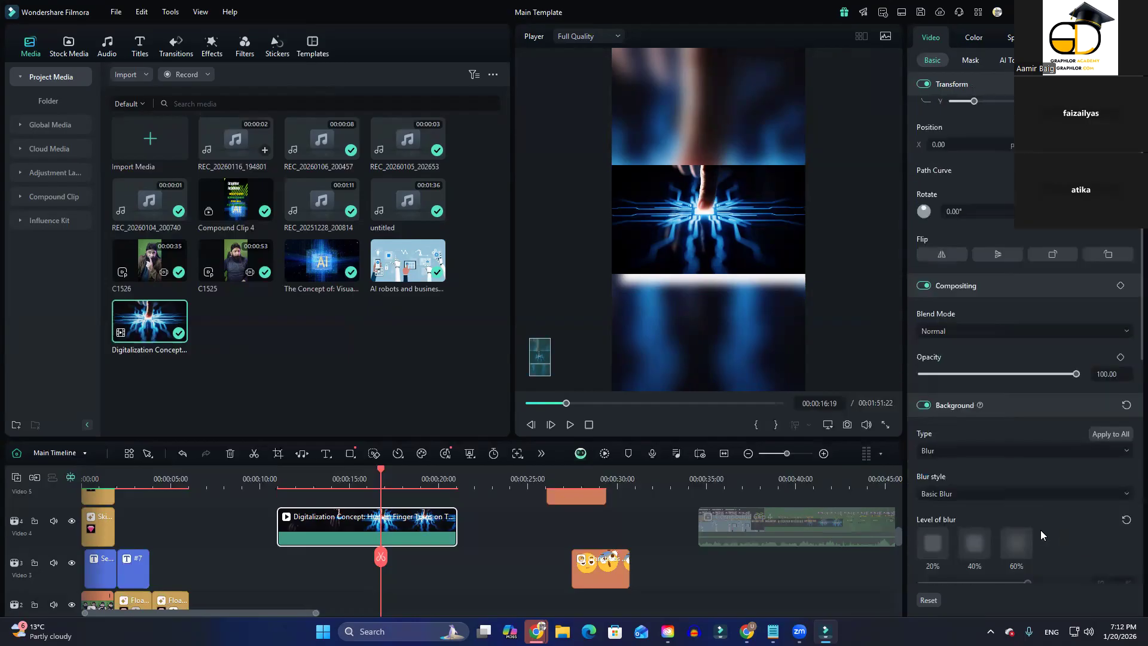
pyautogui.scroll(-3, 1001, 363)
pyautogui.scroll(3, 1000, 368)
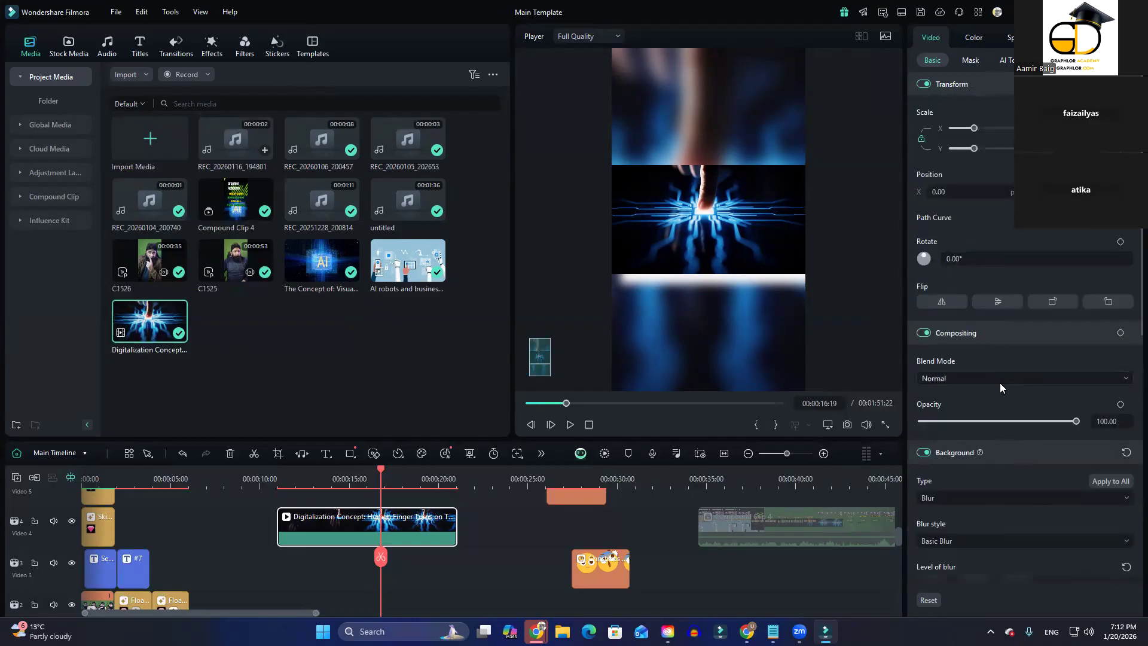
pyautogui.scroll(-8, 1001, 386)
pyautogui.scroll(10, 1011, 401)
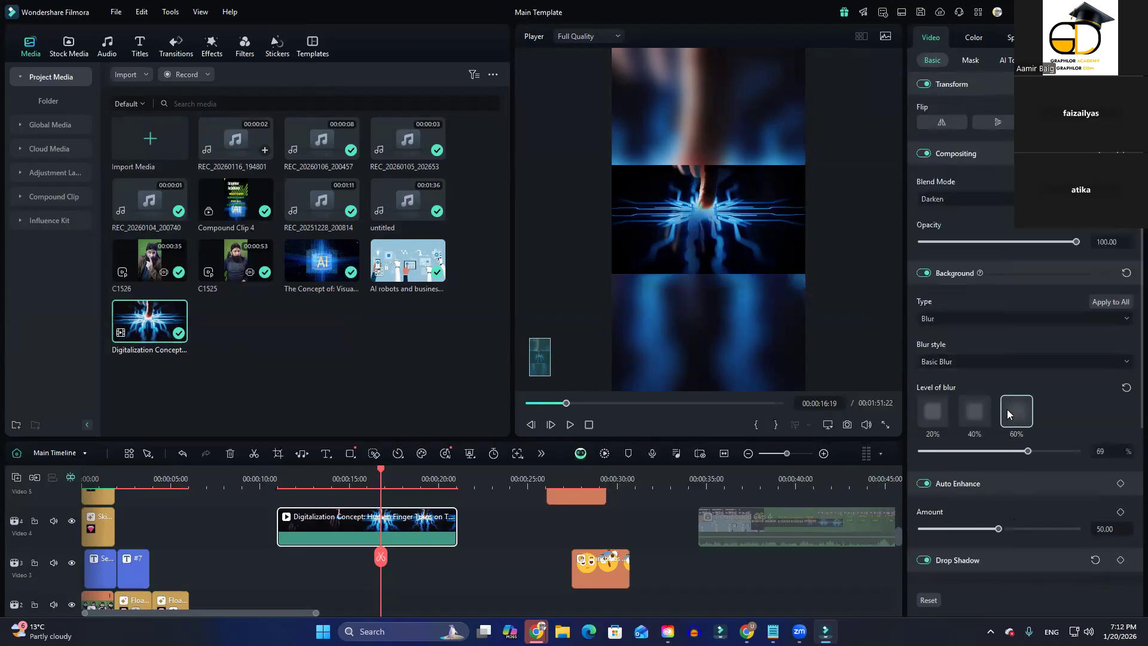
# Show the mask options for the Digitalization Concept clip and preview its footage from about 11 to 17 seconds
pyautogui.click(971, 60)
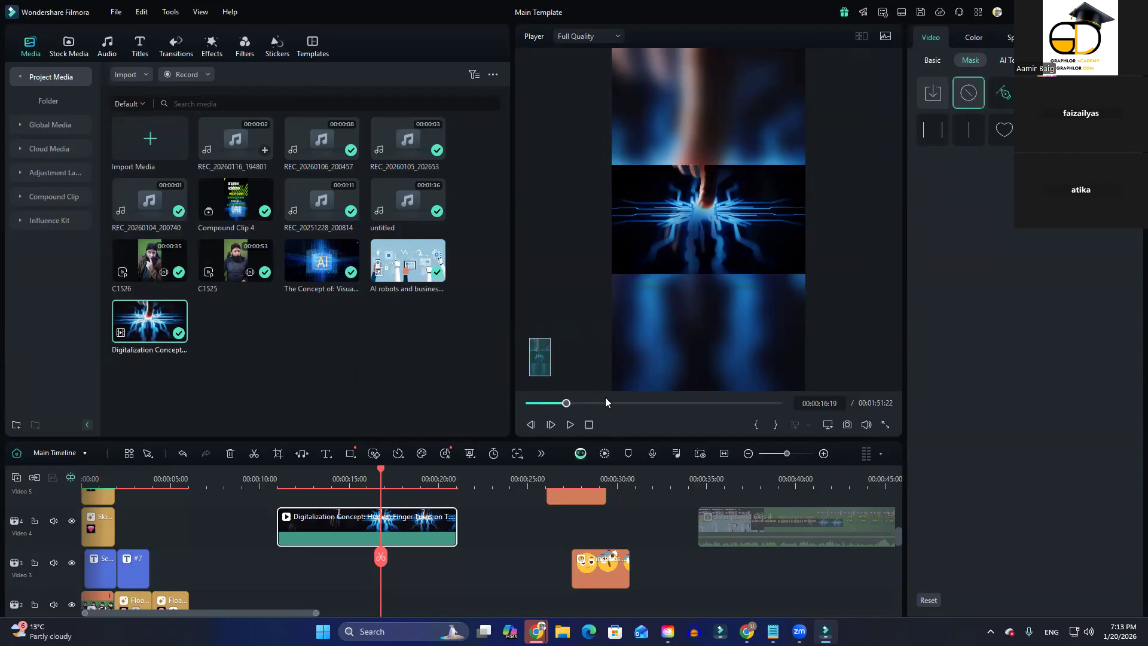
pyautogui.click(282, 480)
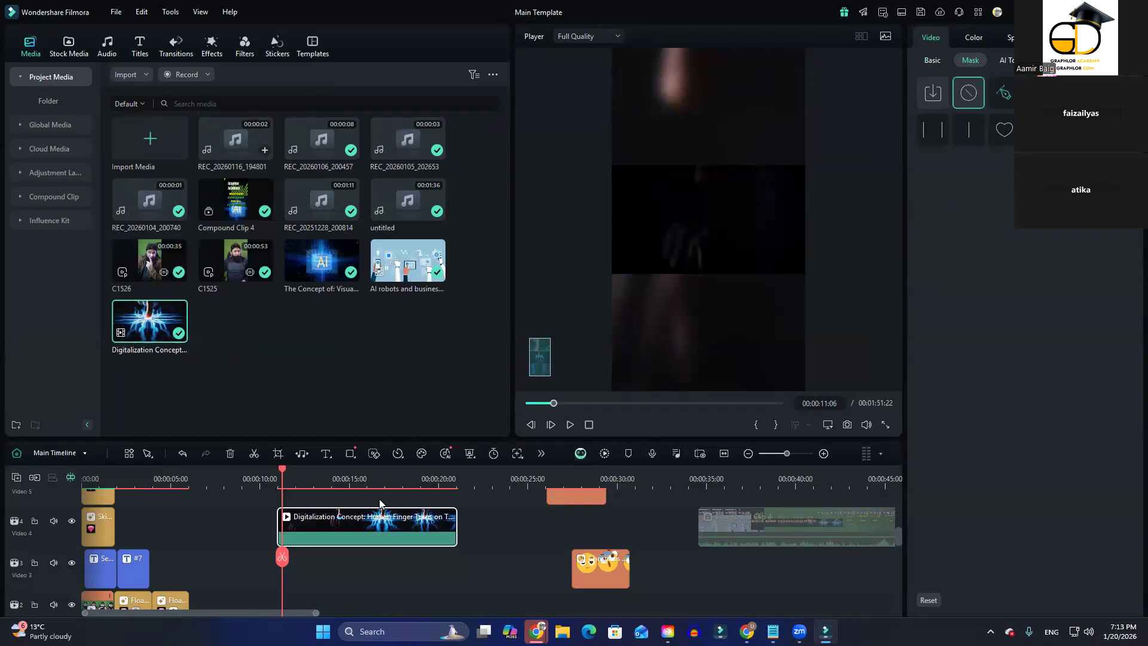
pyautogui.click(322, 483)
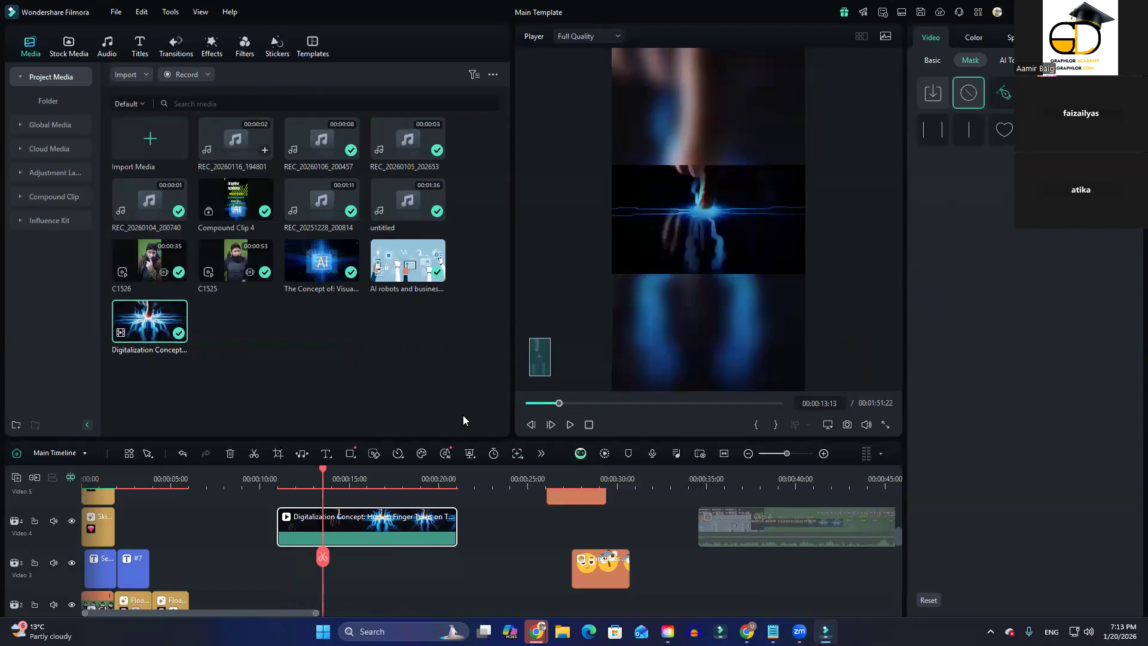
pyautogui.moveTo(323, 478); pyautogui.dragTo(396, 481)
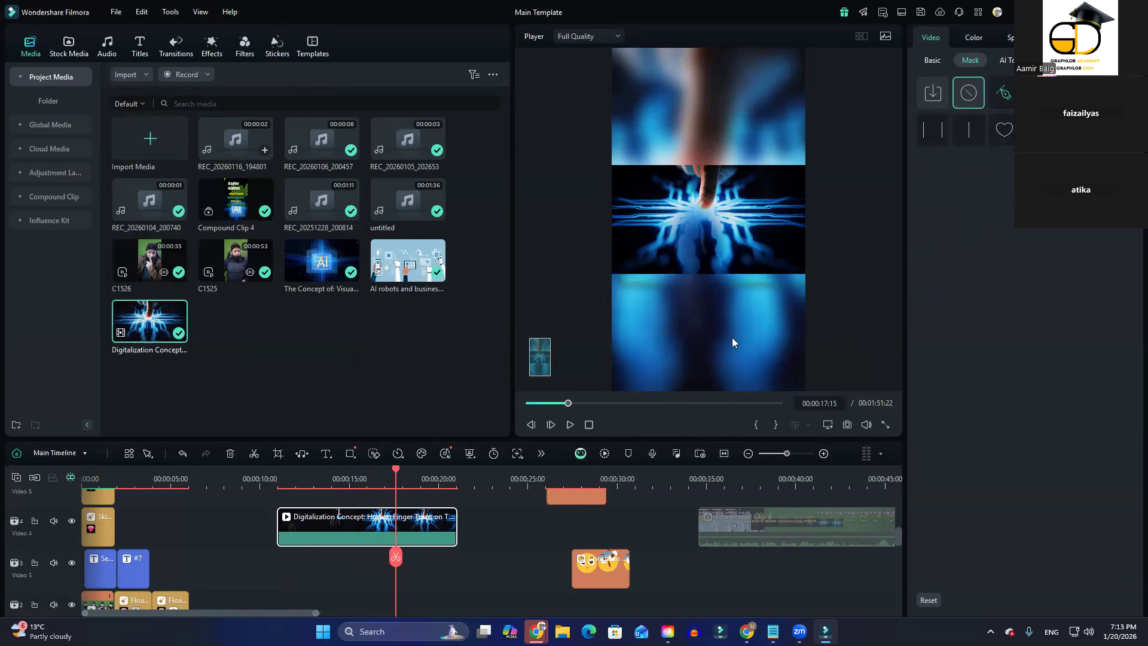
# Move the playhead to the "Secret Idea" section and apply a rectangle mask to the still selected Digitalization Concept clip
pyautogui.scroll(-3, 245, 531)
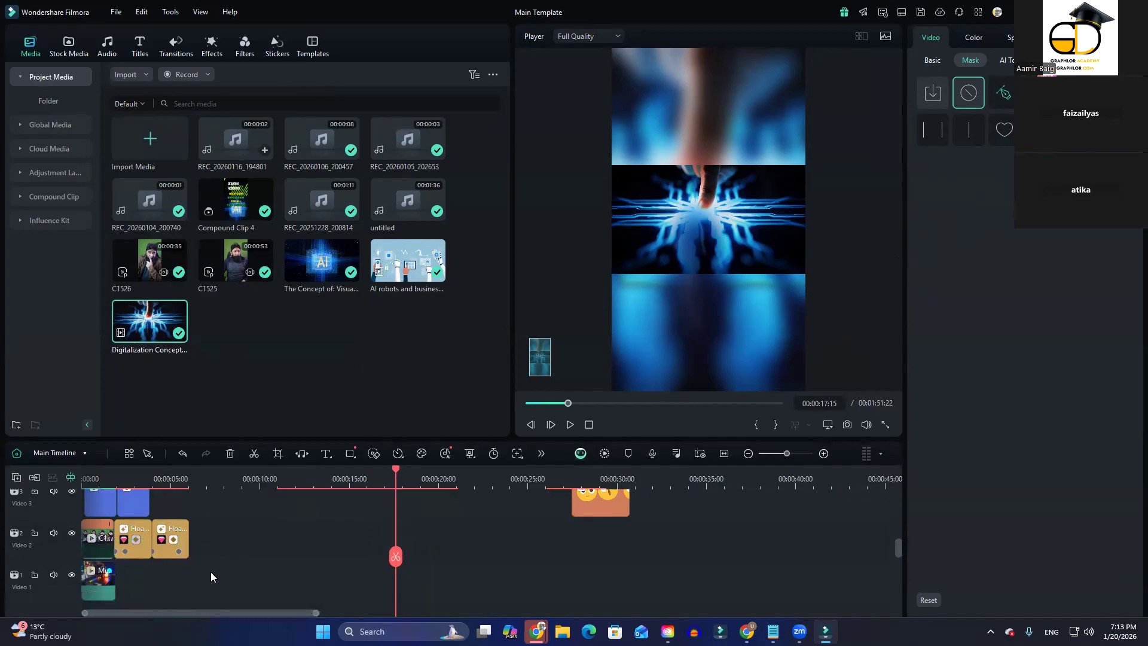
pyautogui.click(97, 477)
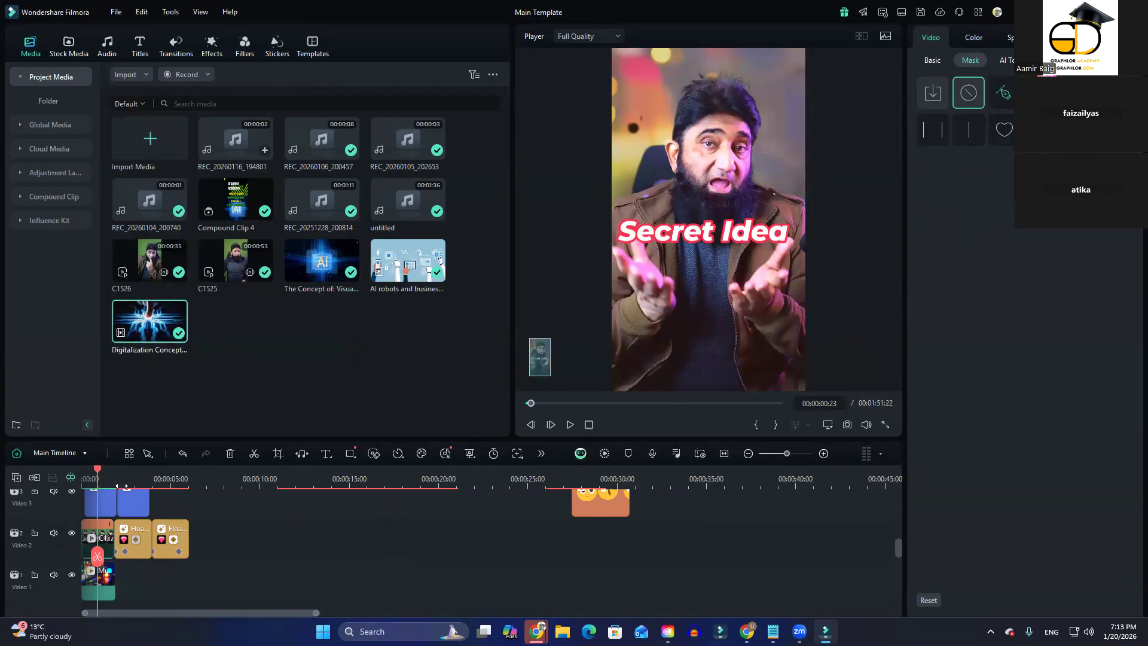
pyautogui.click(95, 475)
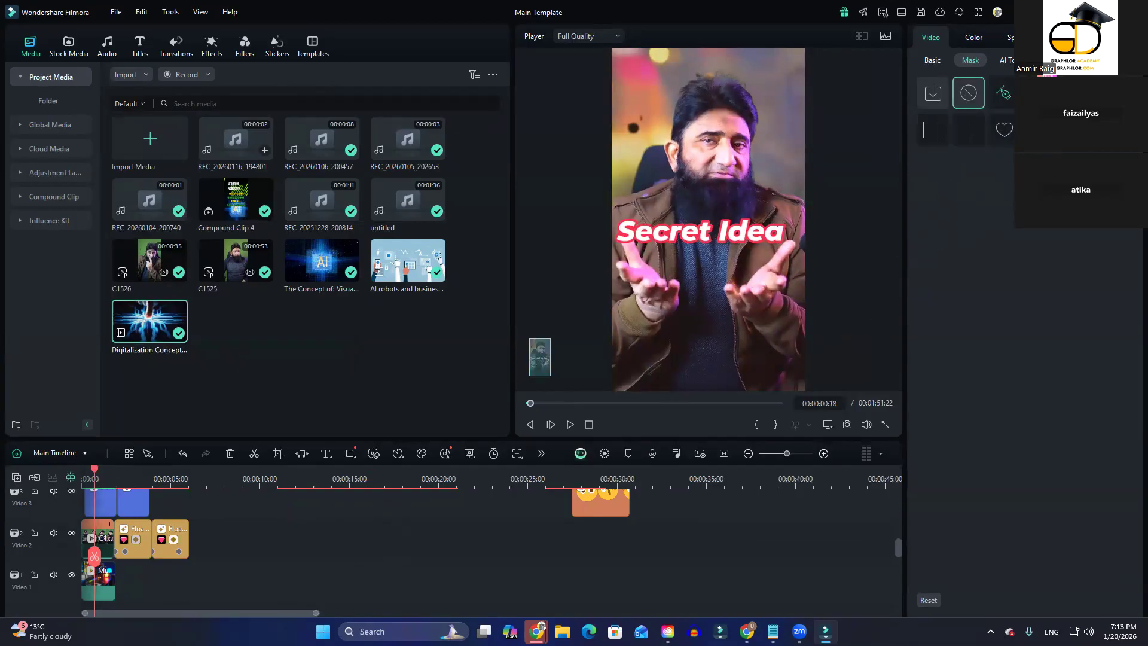
pyautogui.click(1076, 93)
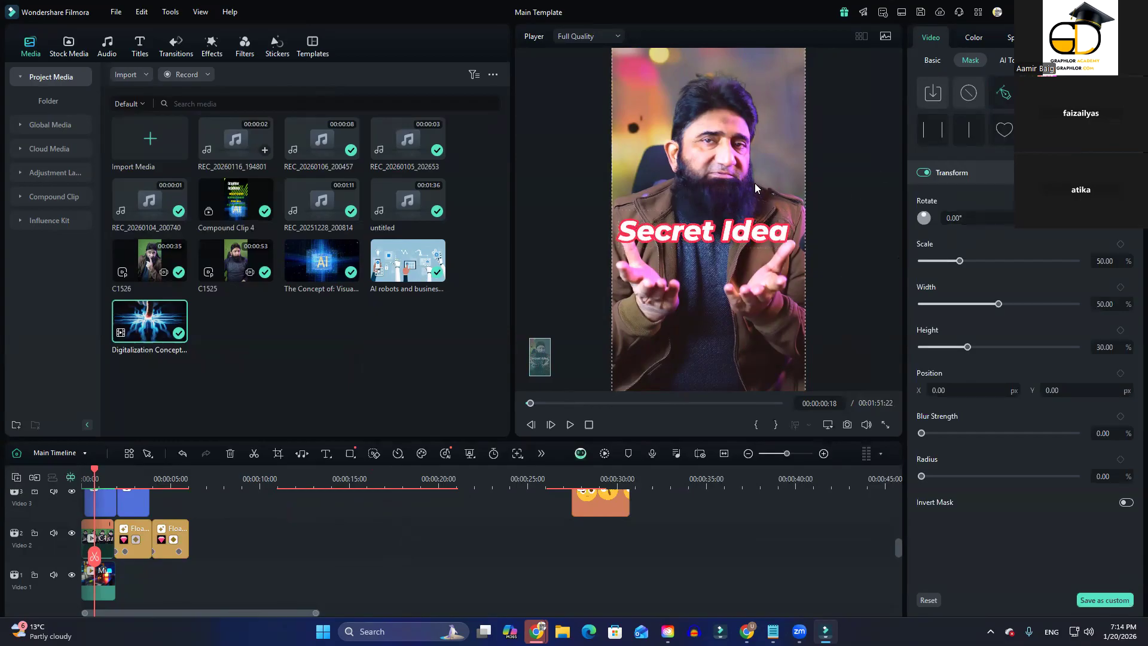
# Try a rectangle mask on the presenter clip, raising its height to about 58% and moving it up over the face
pyautogui.click(672, 179)
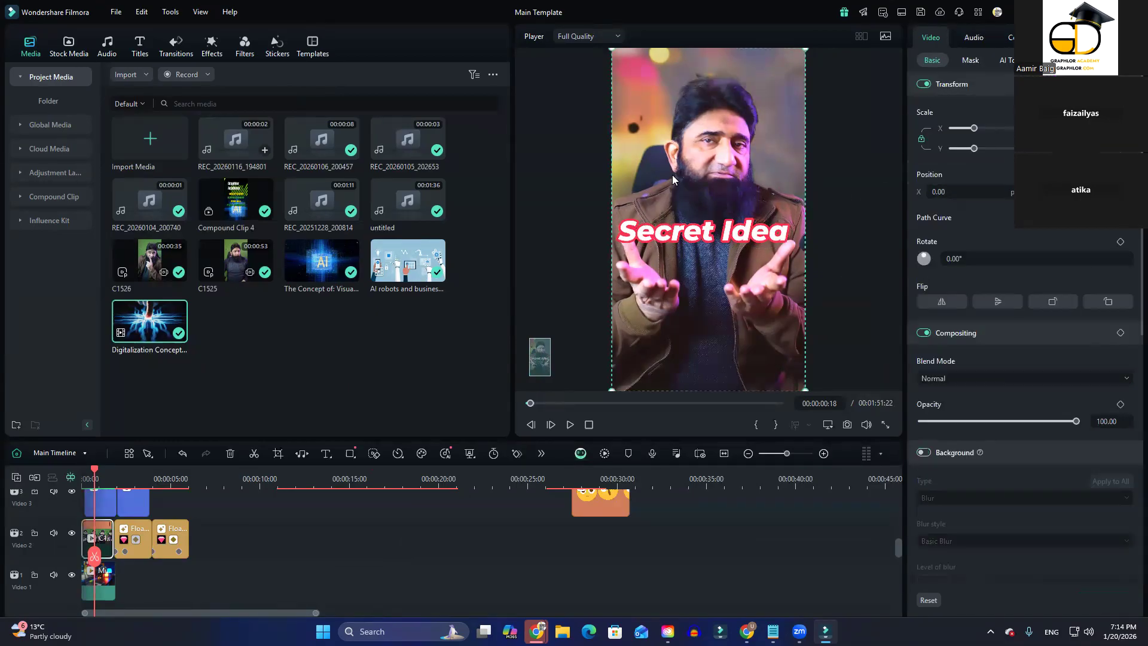
pyautogui.click(975, 61)
pyautogui.click(1076, 93)
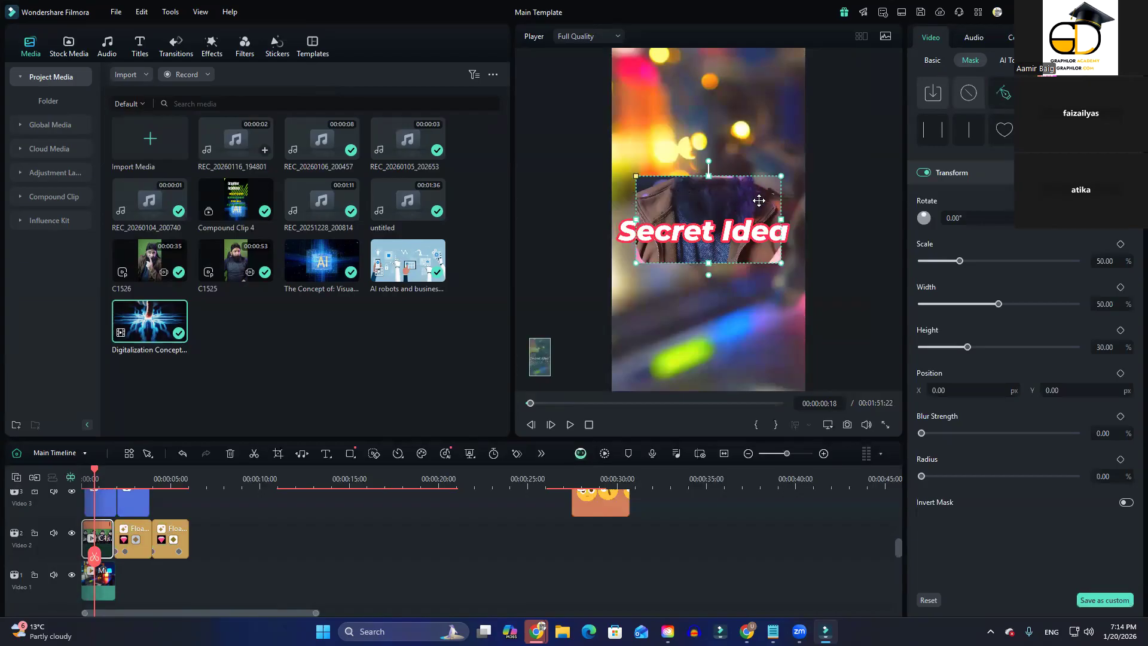
pyautogui.moveTo(708, 175); pyautogui.dragTo(710, 130)
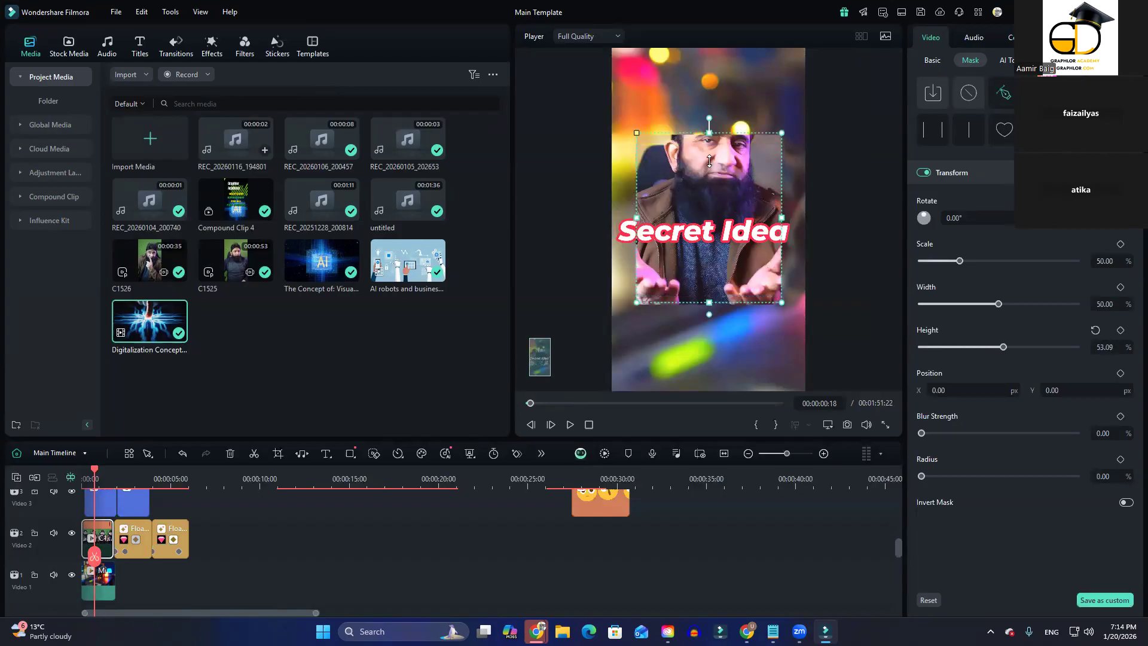
pyautogui.moveTo(710, 172); pyautogui.dragTo(730, 140)
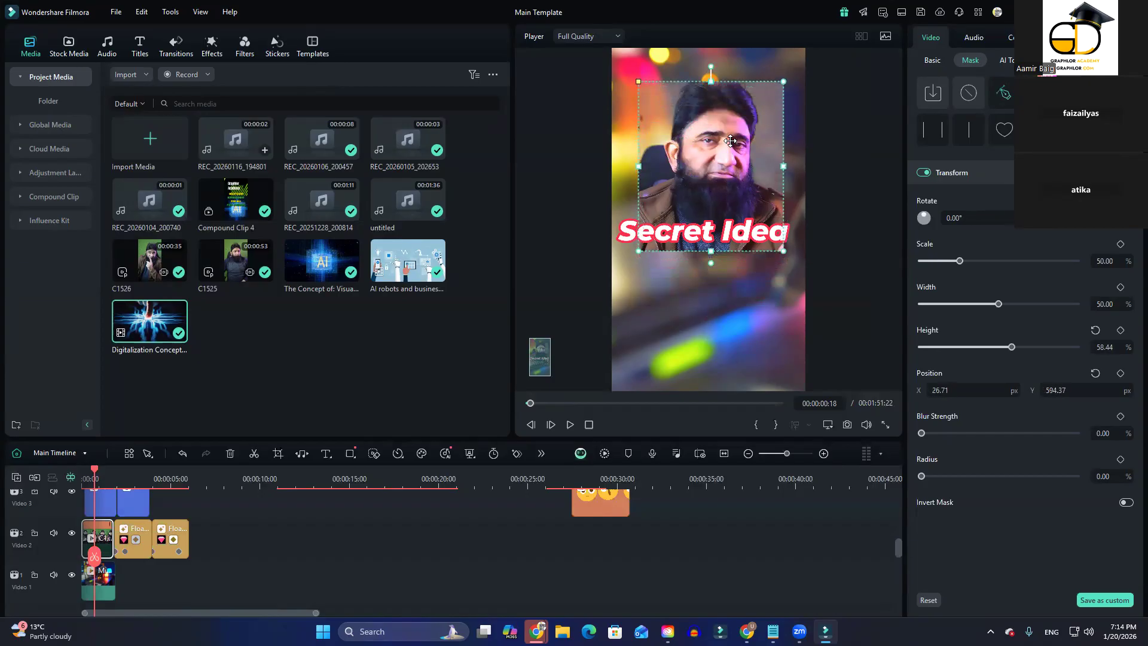
# Play the rectangle-masked presenter clip over the blurred background, and return the playhead to the start
pyautogui.click(721, 352)
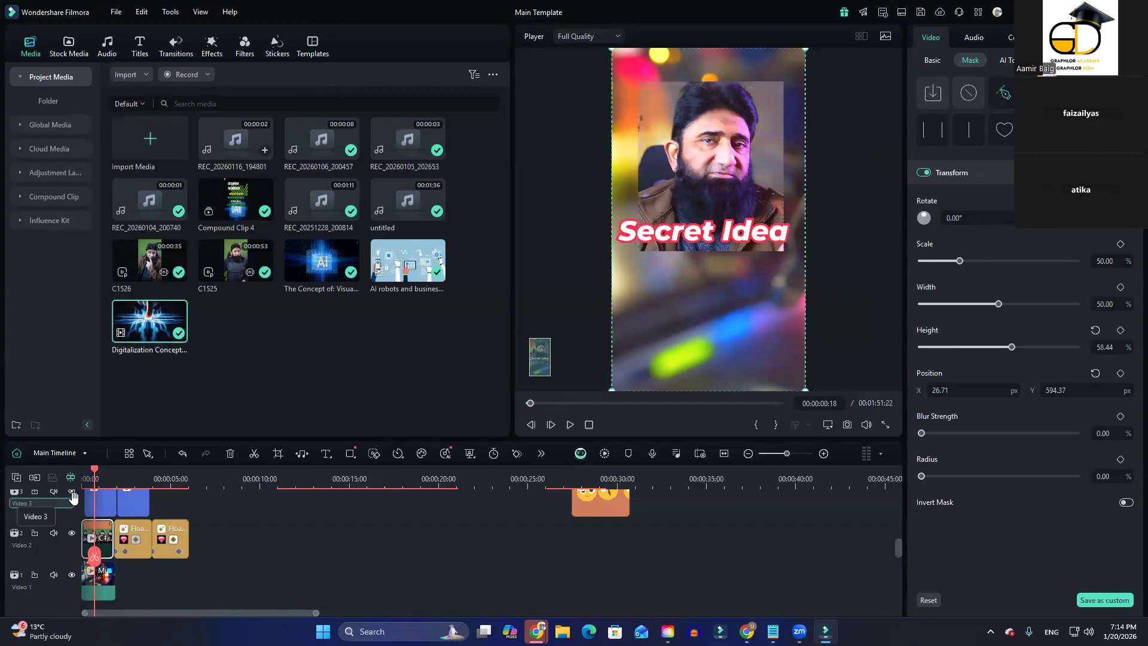
pyautogui.press('space')
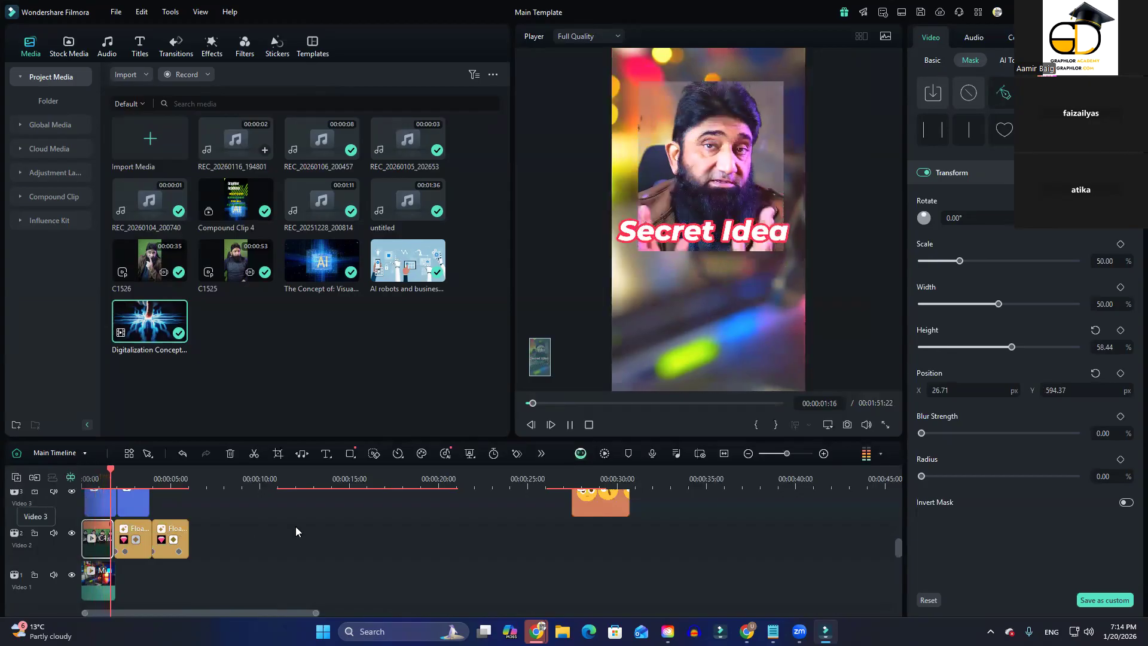
pyautogui.click(121, 473)
pyautogui.moveTo(121, 474); pyautogui.dragTo(81, 475)
# Switch the presenter clip to a circle mask about 55% high, placed around the face at about X 40, Y 601
pyautogui.click(694, 140)
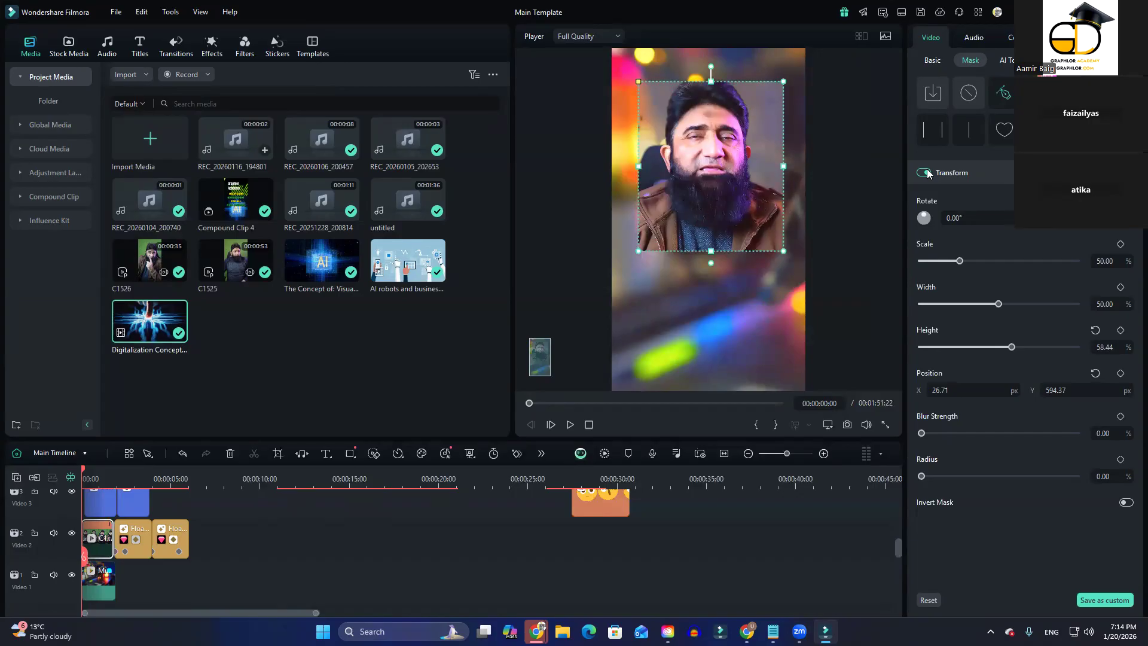
pyautogui.click(1076, 93)
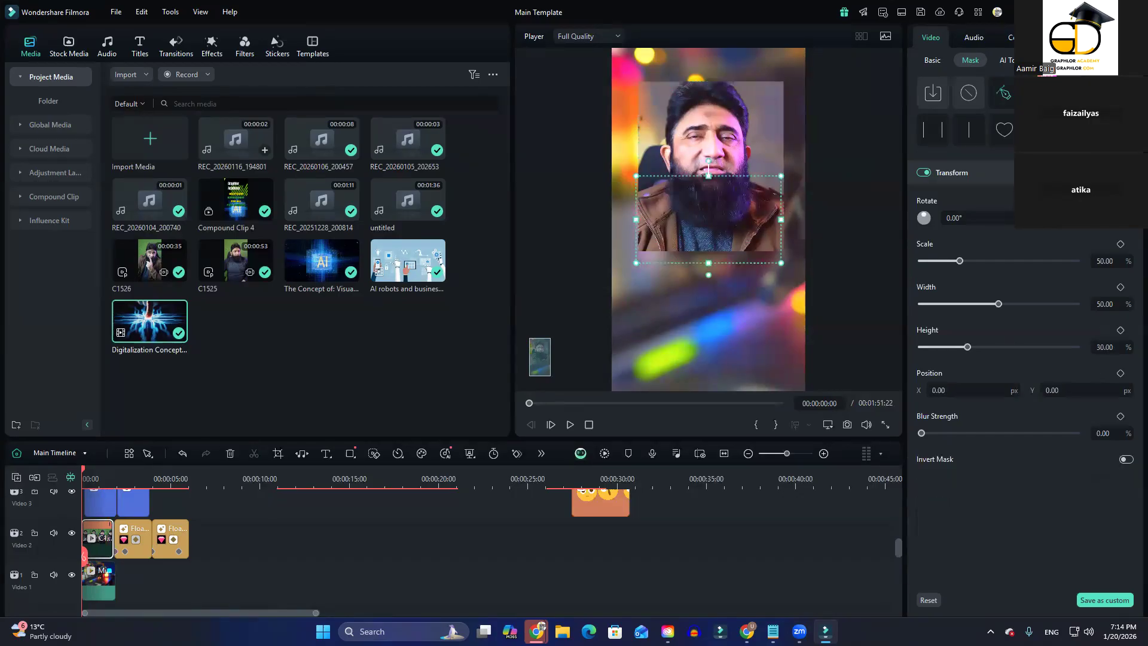
pyautogui.moveTo(726, 174); pyautogui.dragTo(712, 86)
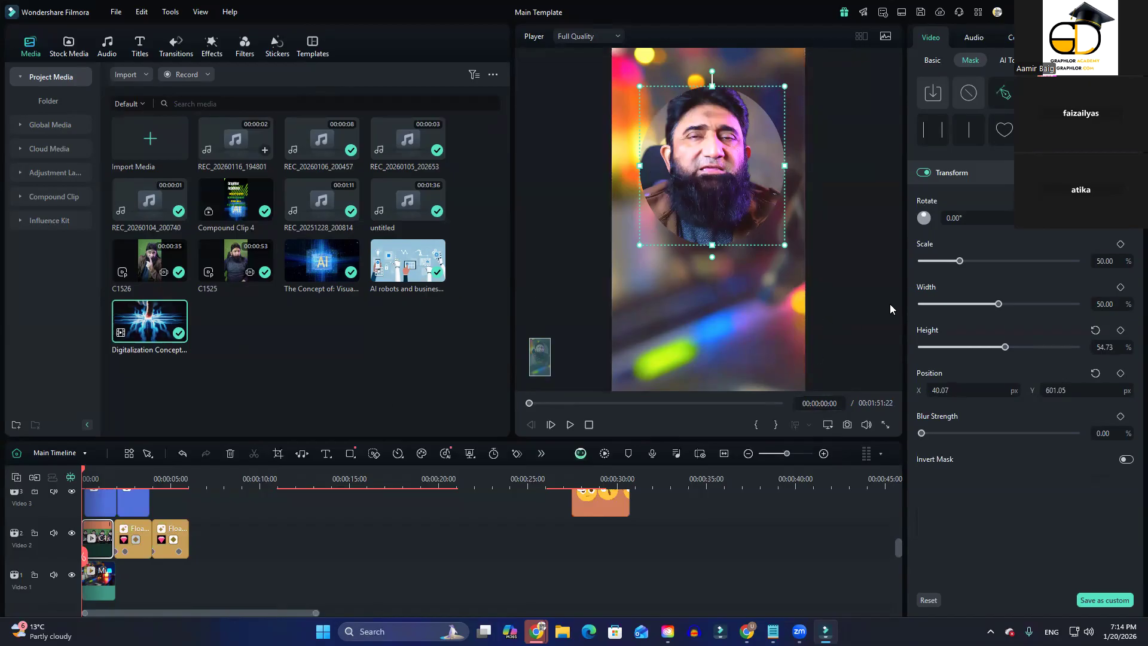
# Scale the masked presenter clip down and place it in the lower-right corner of the frame, with its X position at 700
pyautogui.click(932, 59)
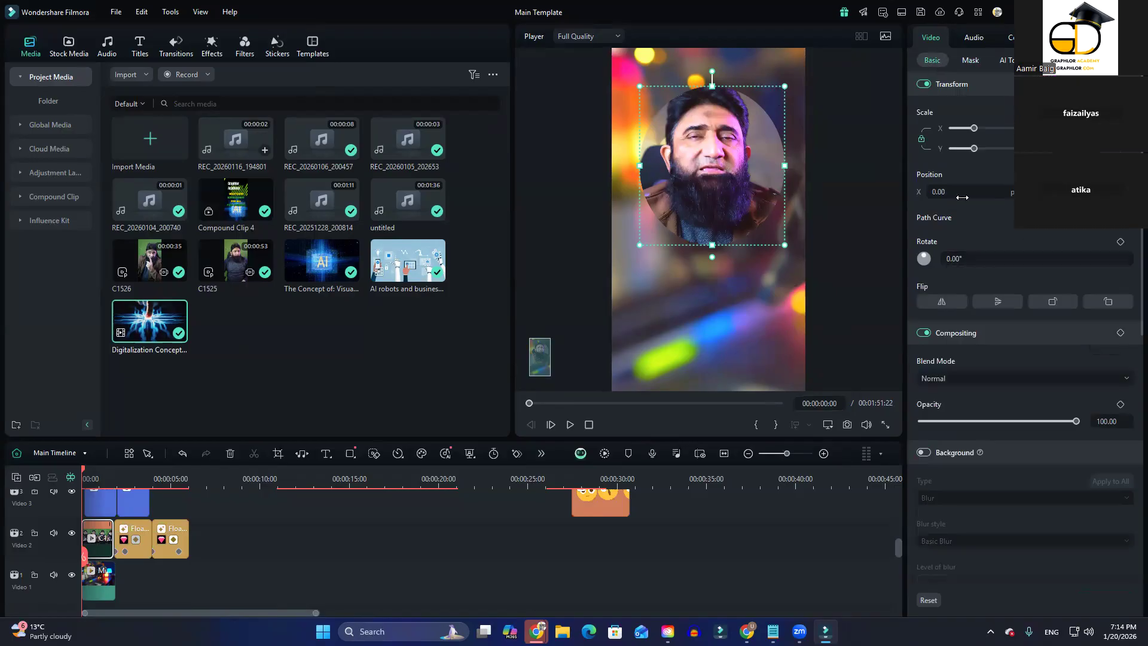
pyautogui.click(939, 191)
pyautogui.write('40')
pyautogui.press('Return')
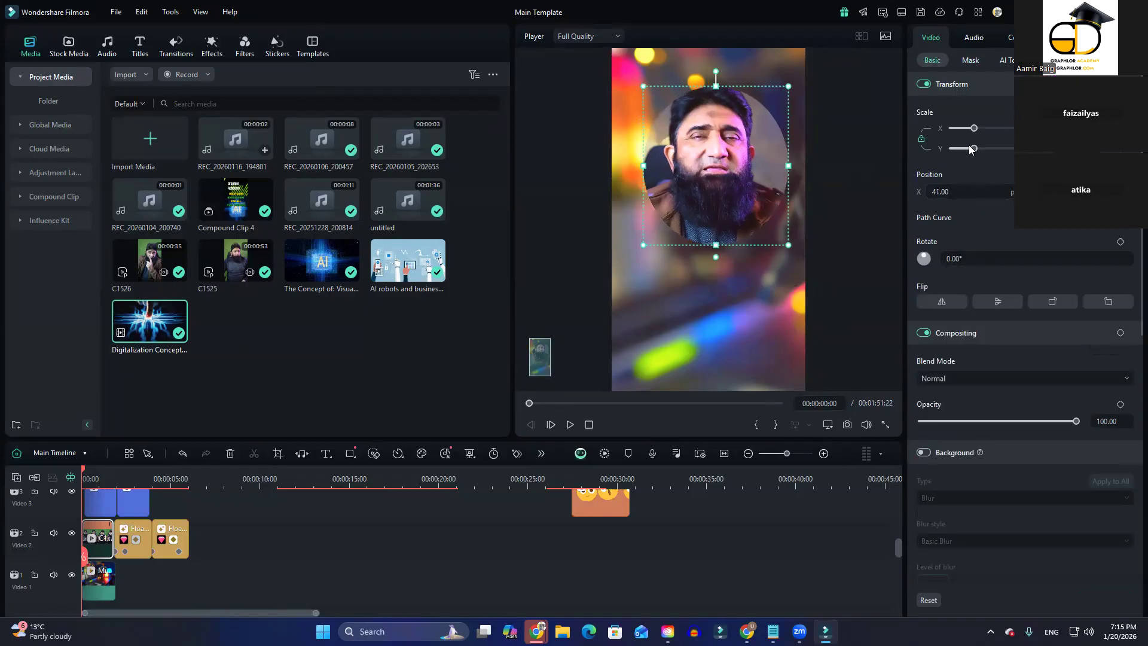
pyautogui.moveTo(974, 128); pyautogui.dragTo(959, 129)
pyautogui.moveTo(943, 191); pyautogui.dragTo(1145, 191)
pyautogui.moveTo(950, 192); pyautogui.dragTo(1052, 191)
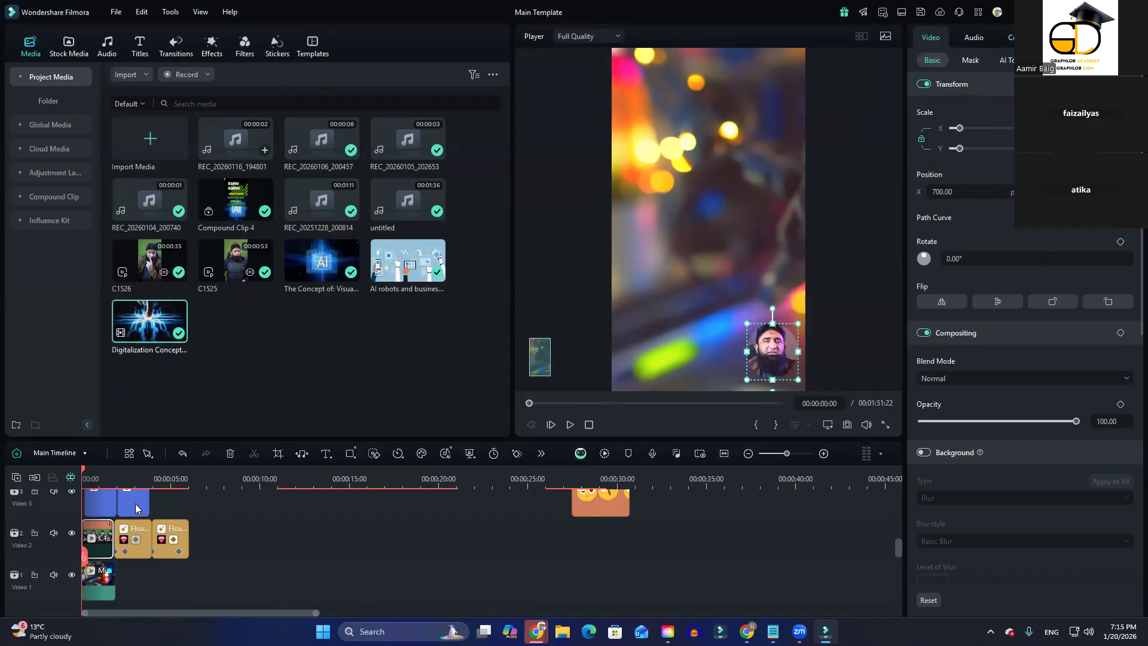
# Play the opening with the small circular presenter overlay, and return the playhead to the start
pyautogui.press('space')
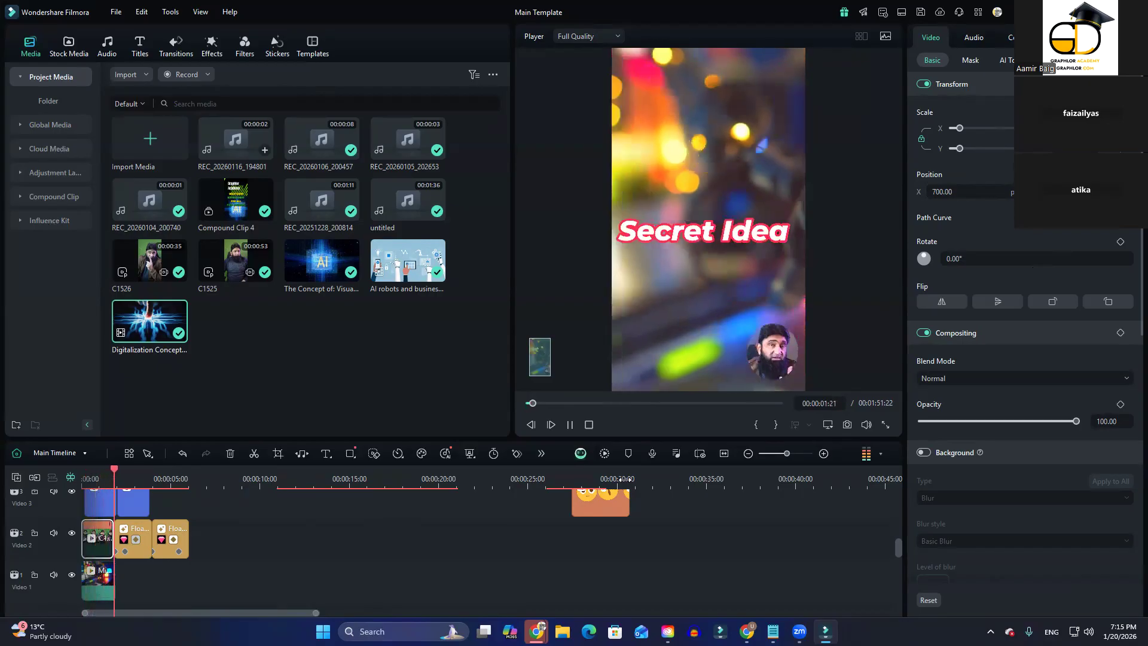
pyautogui.press('space')
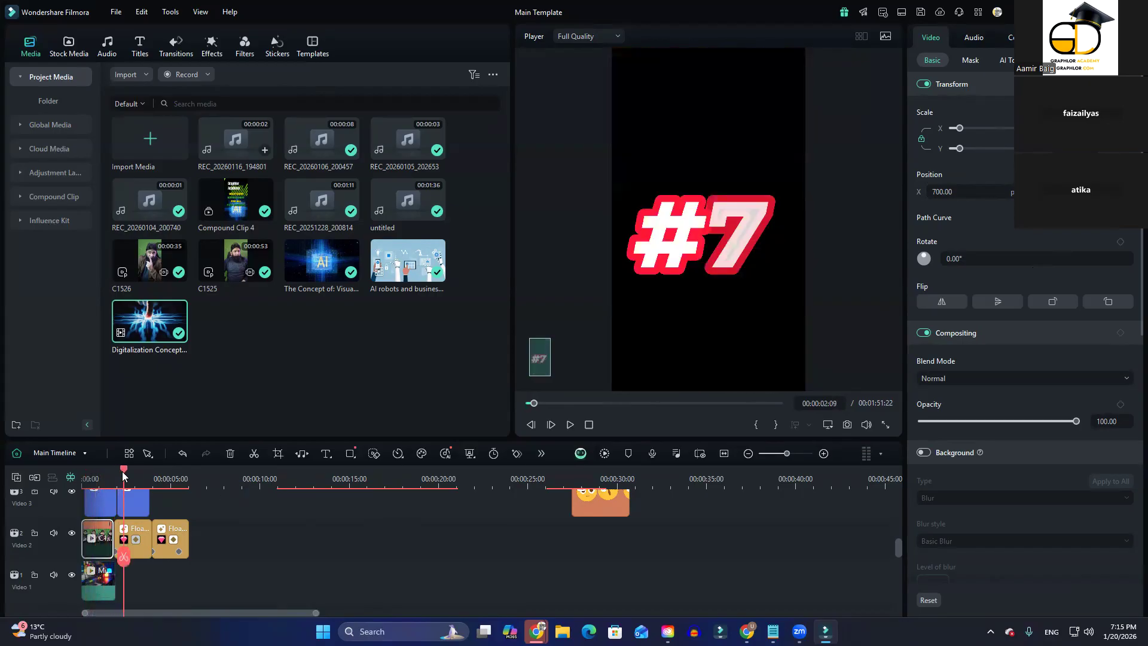
pyautogui.moveTo(123, 471); pyautogui.dragTo(62, 470)
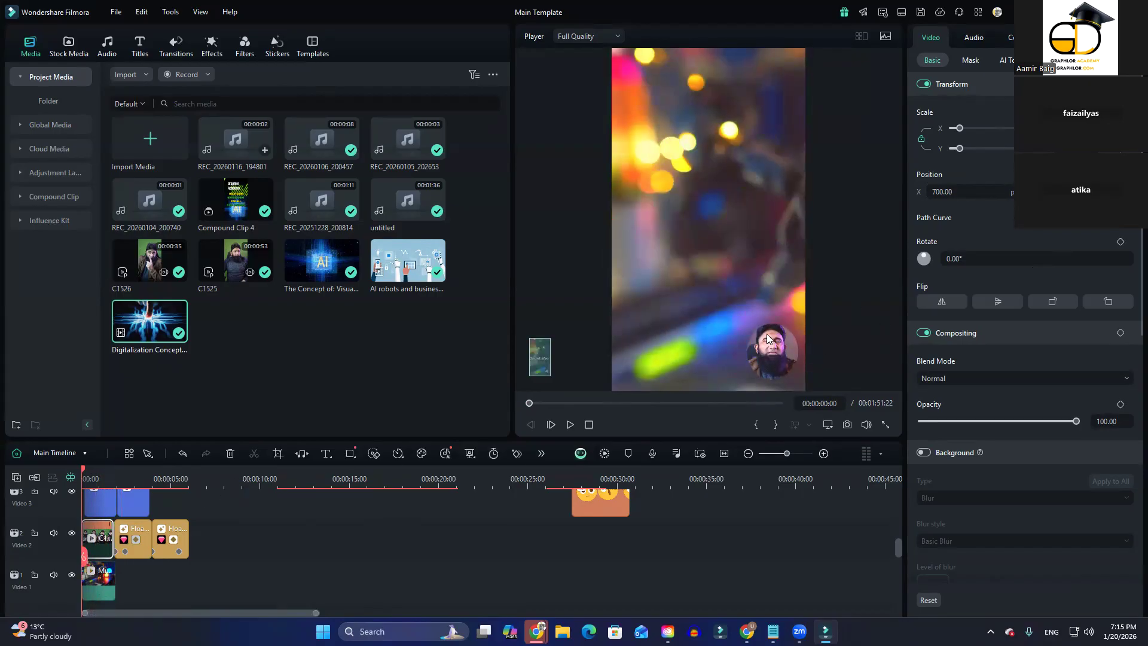